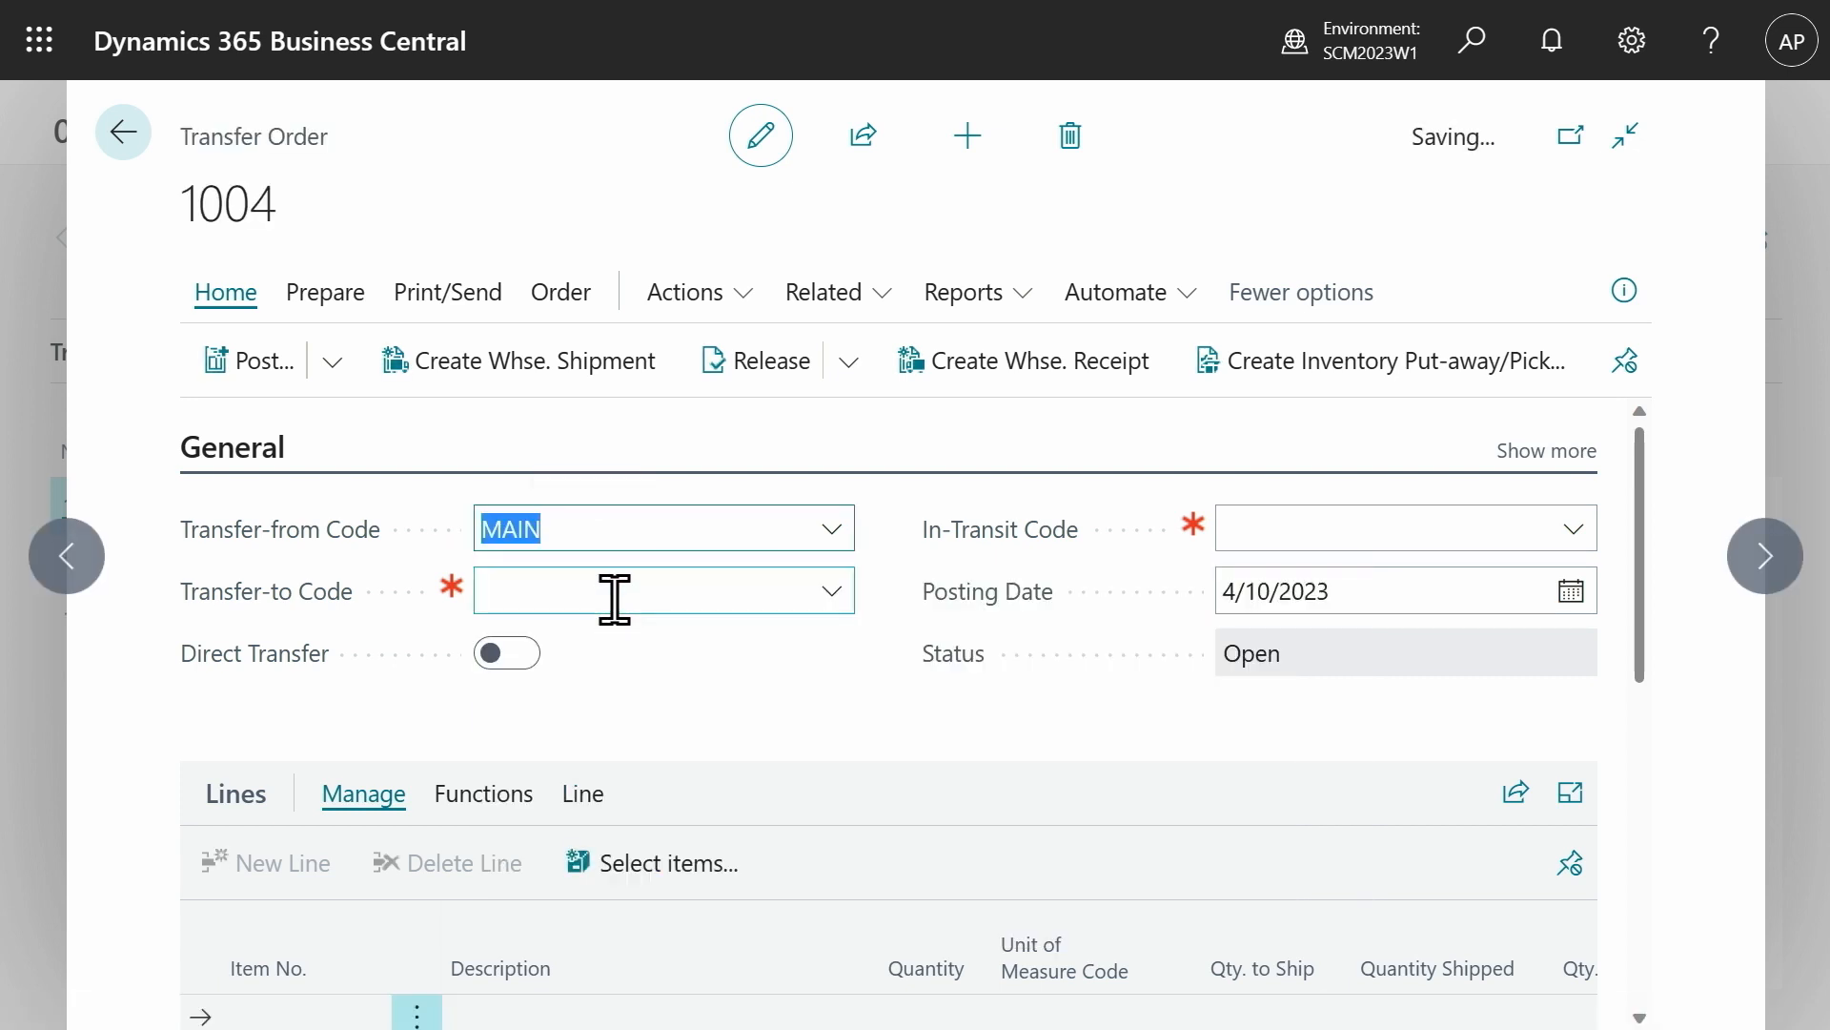
- Set the transfer order's destination location to EAST
click(613, 591)
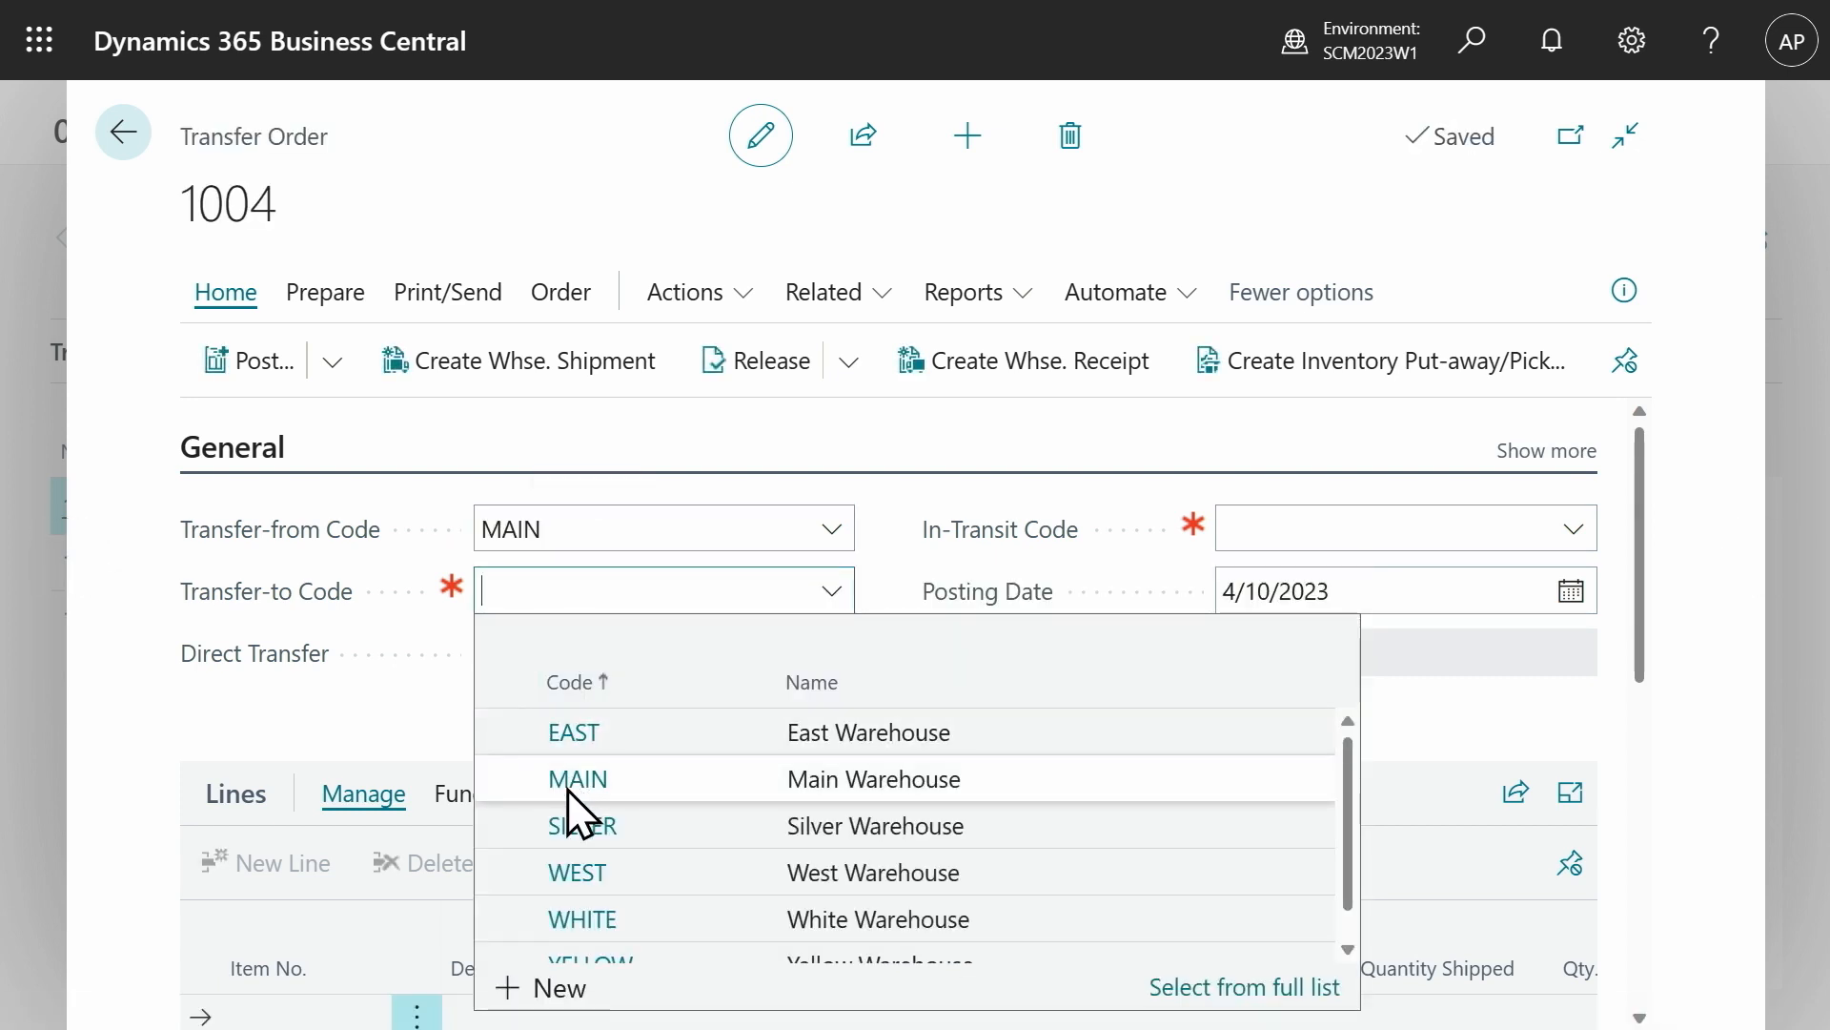
click(591, 731)
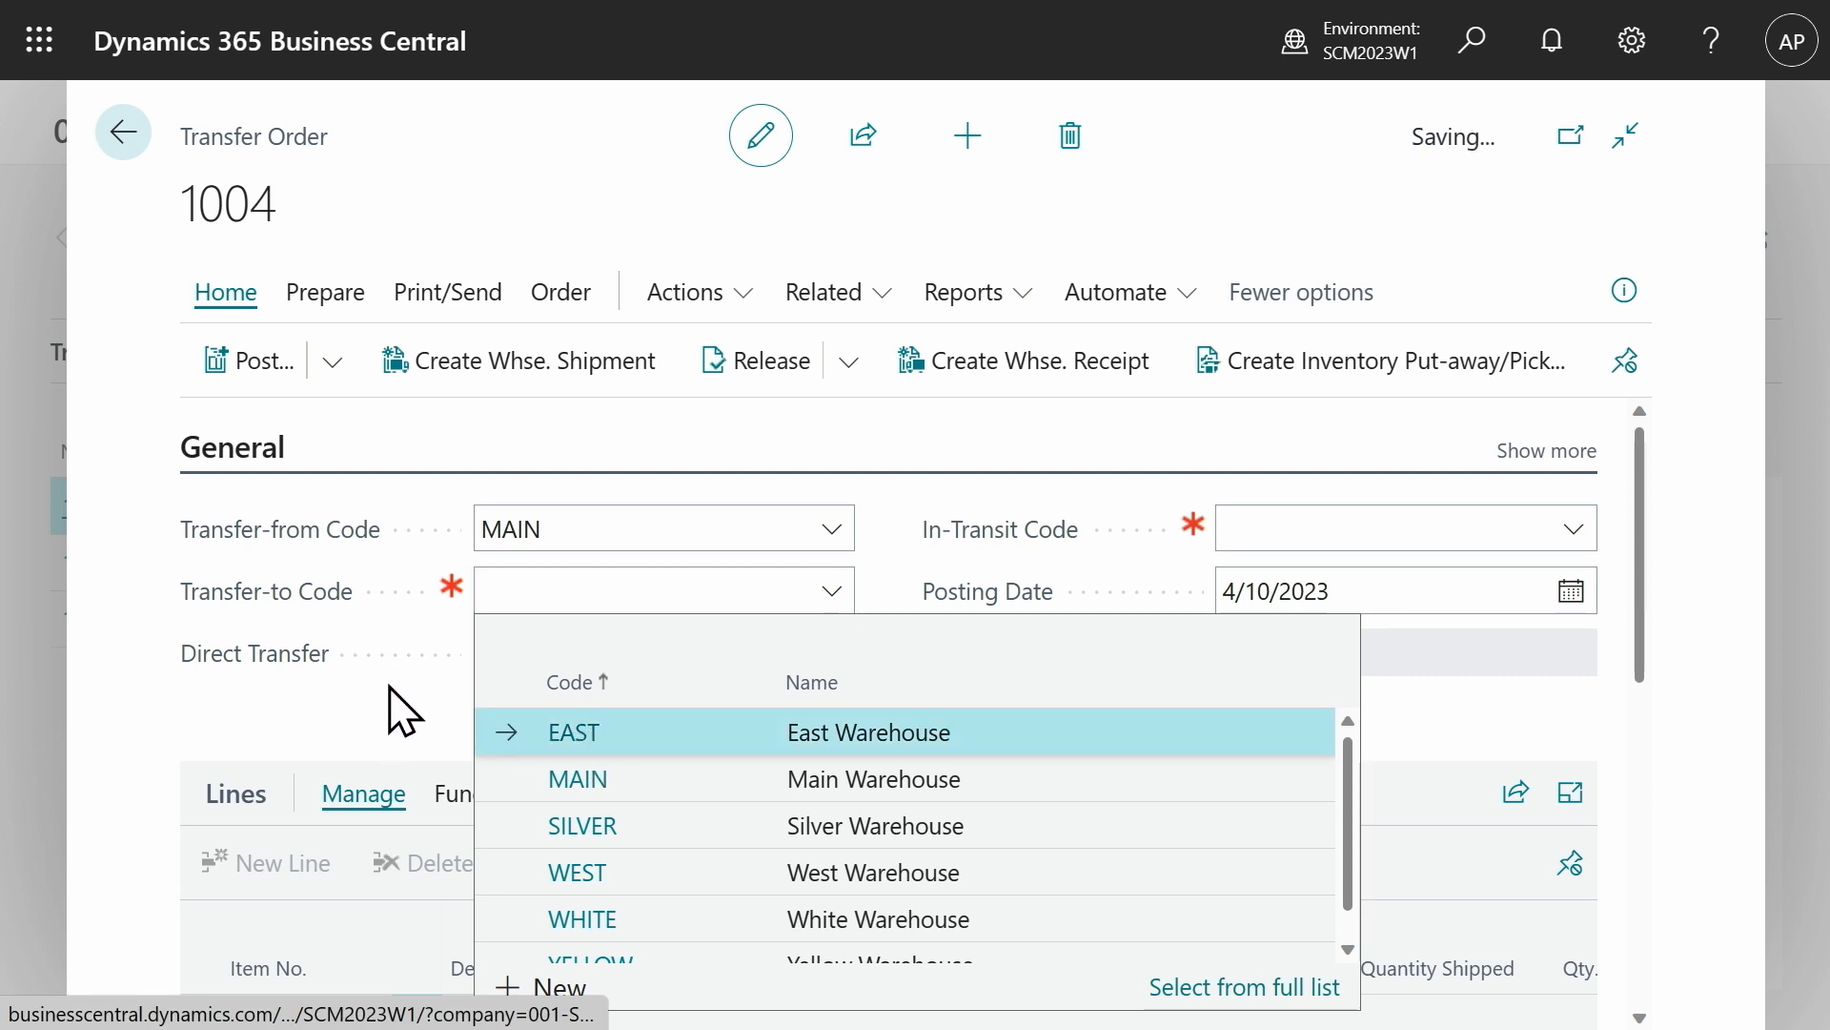
- Add items WRB-1000 and WRB-1001, the Columbia and Brazil whole roasted beans, to the transfer order lines together
scroll(662, 818, down, 2)
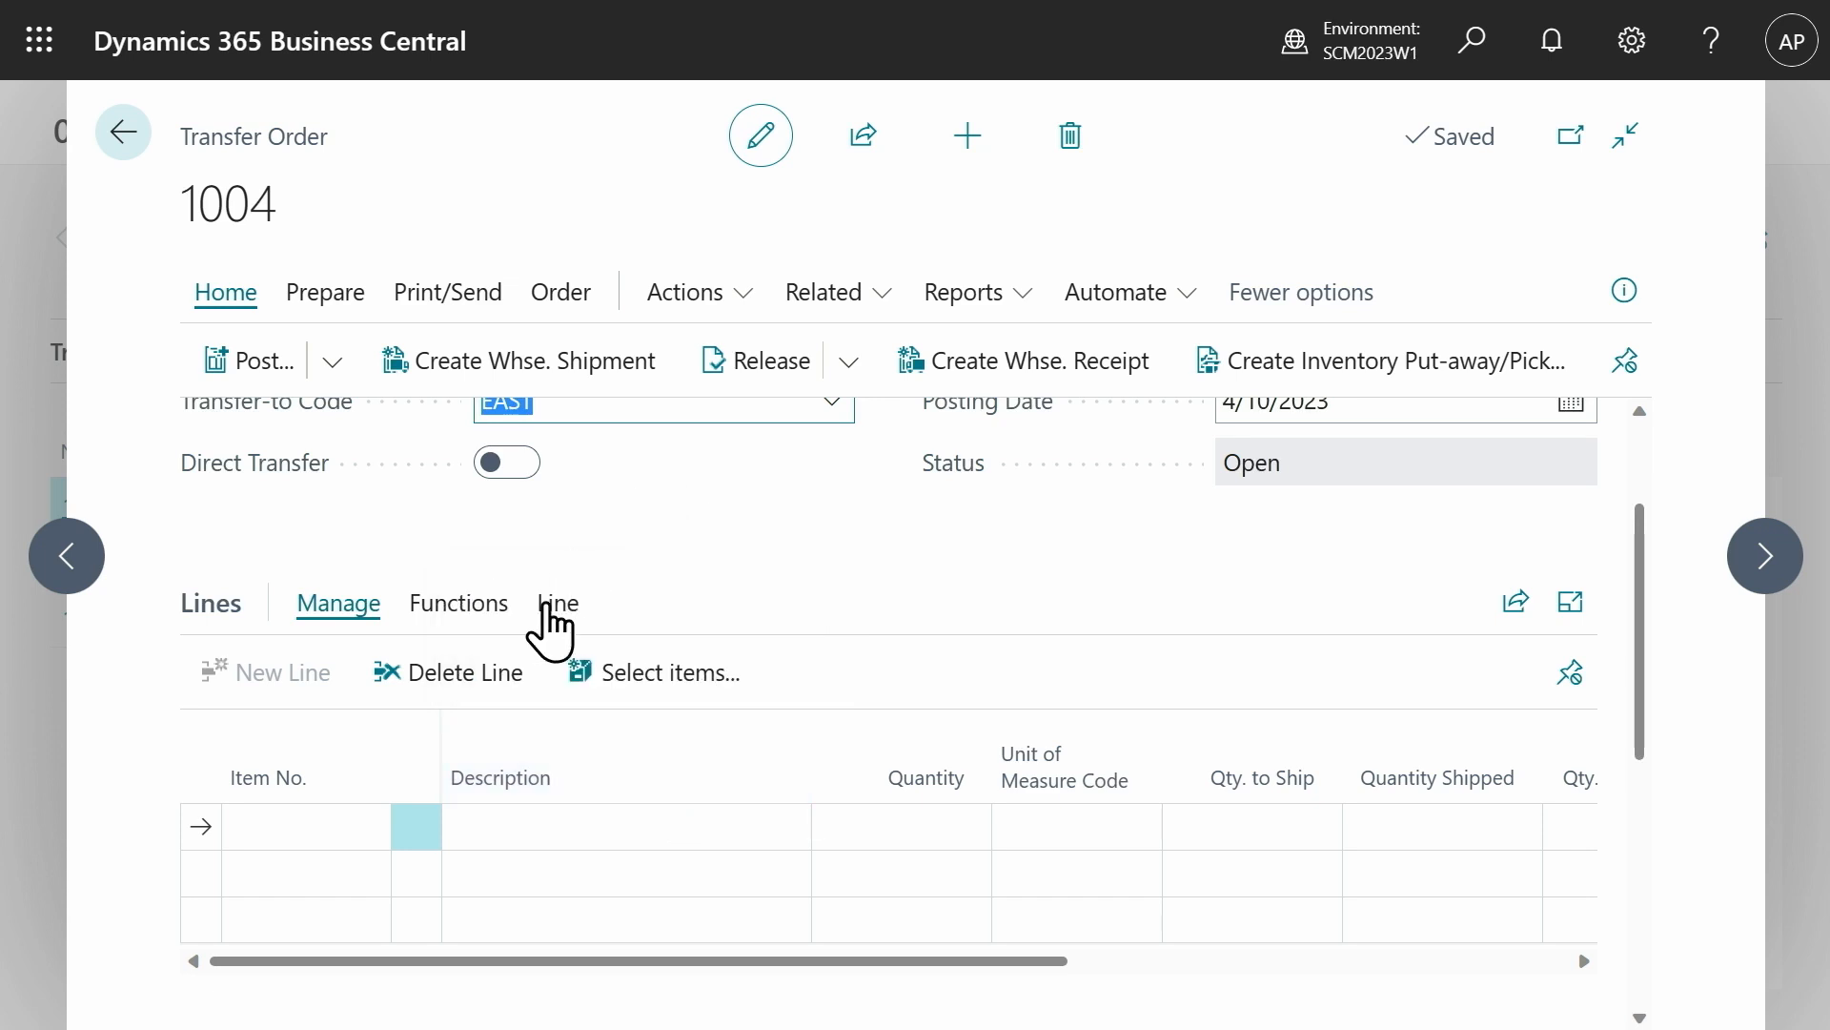
click(606, 670)
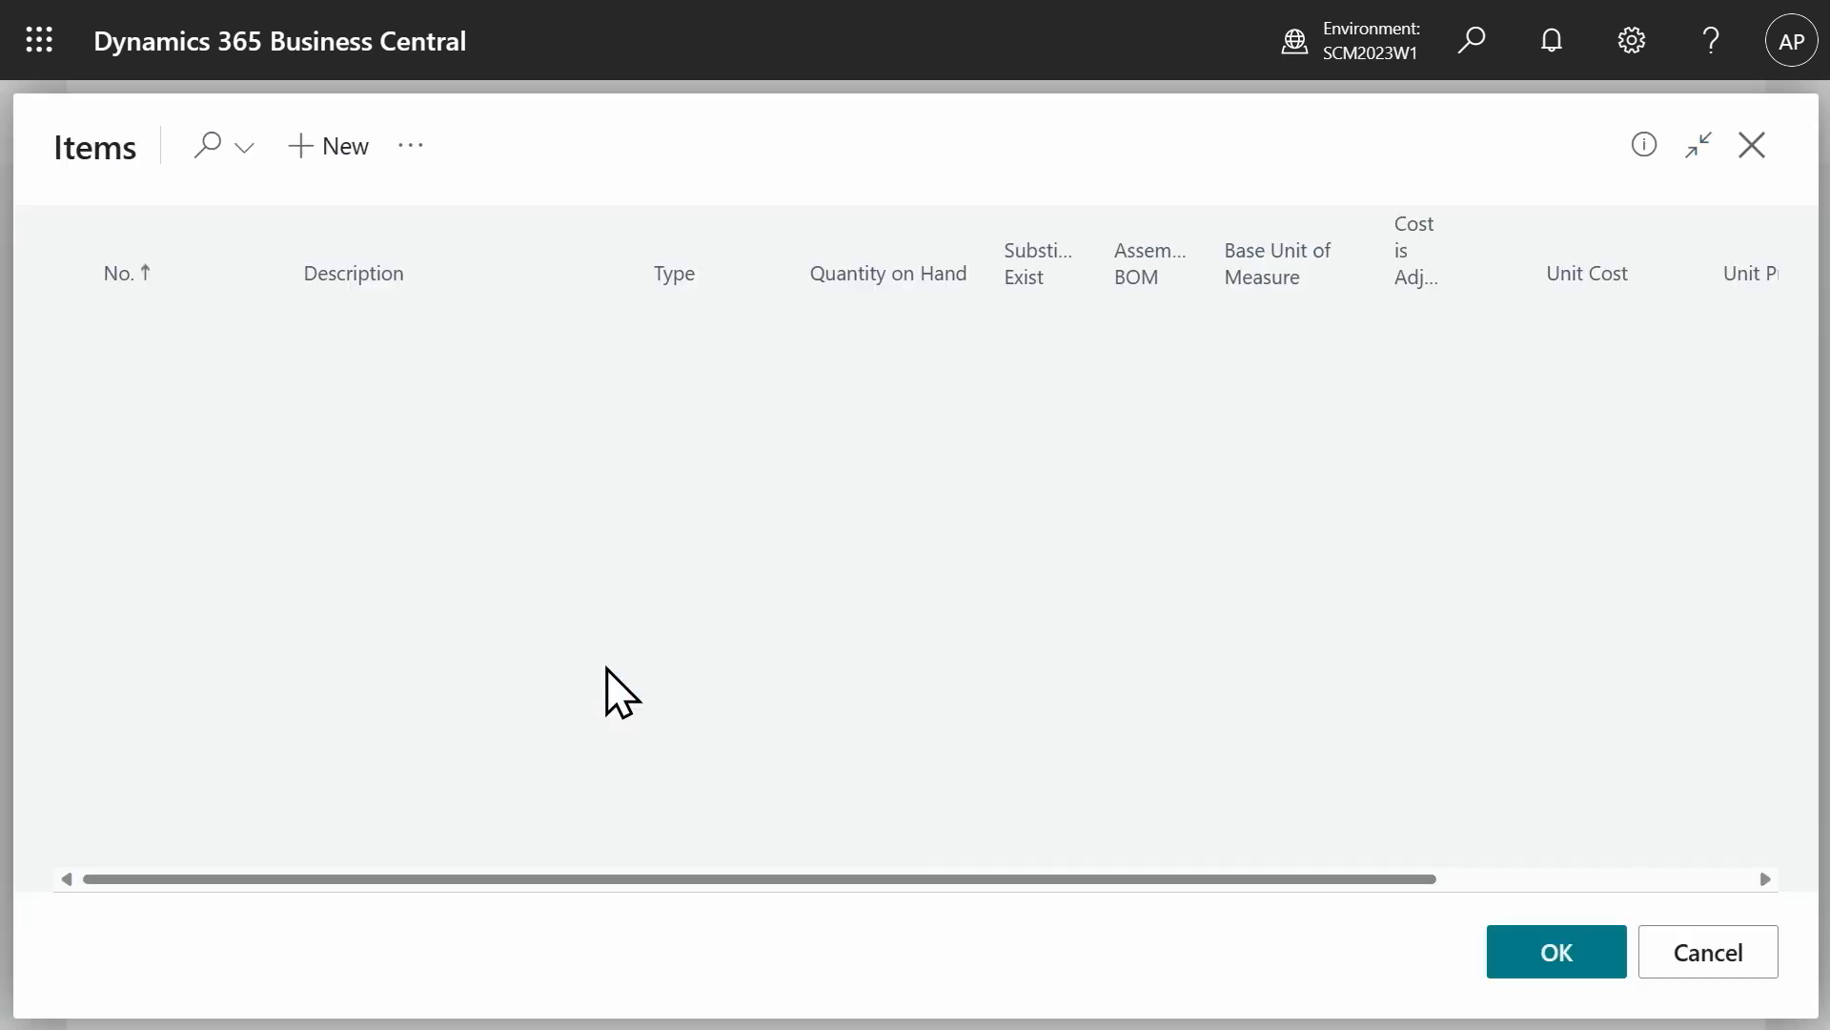
drag(1766, 351, 1759, 901)
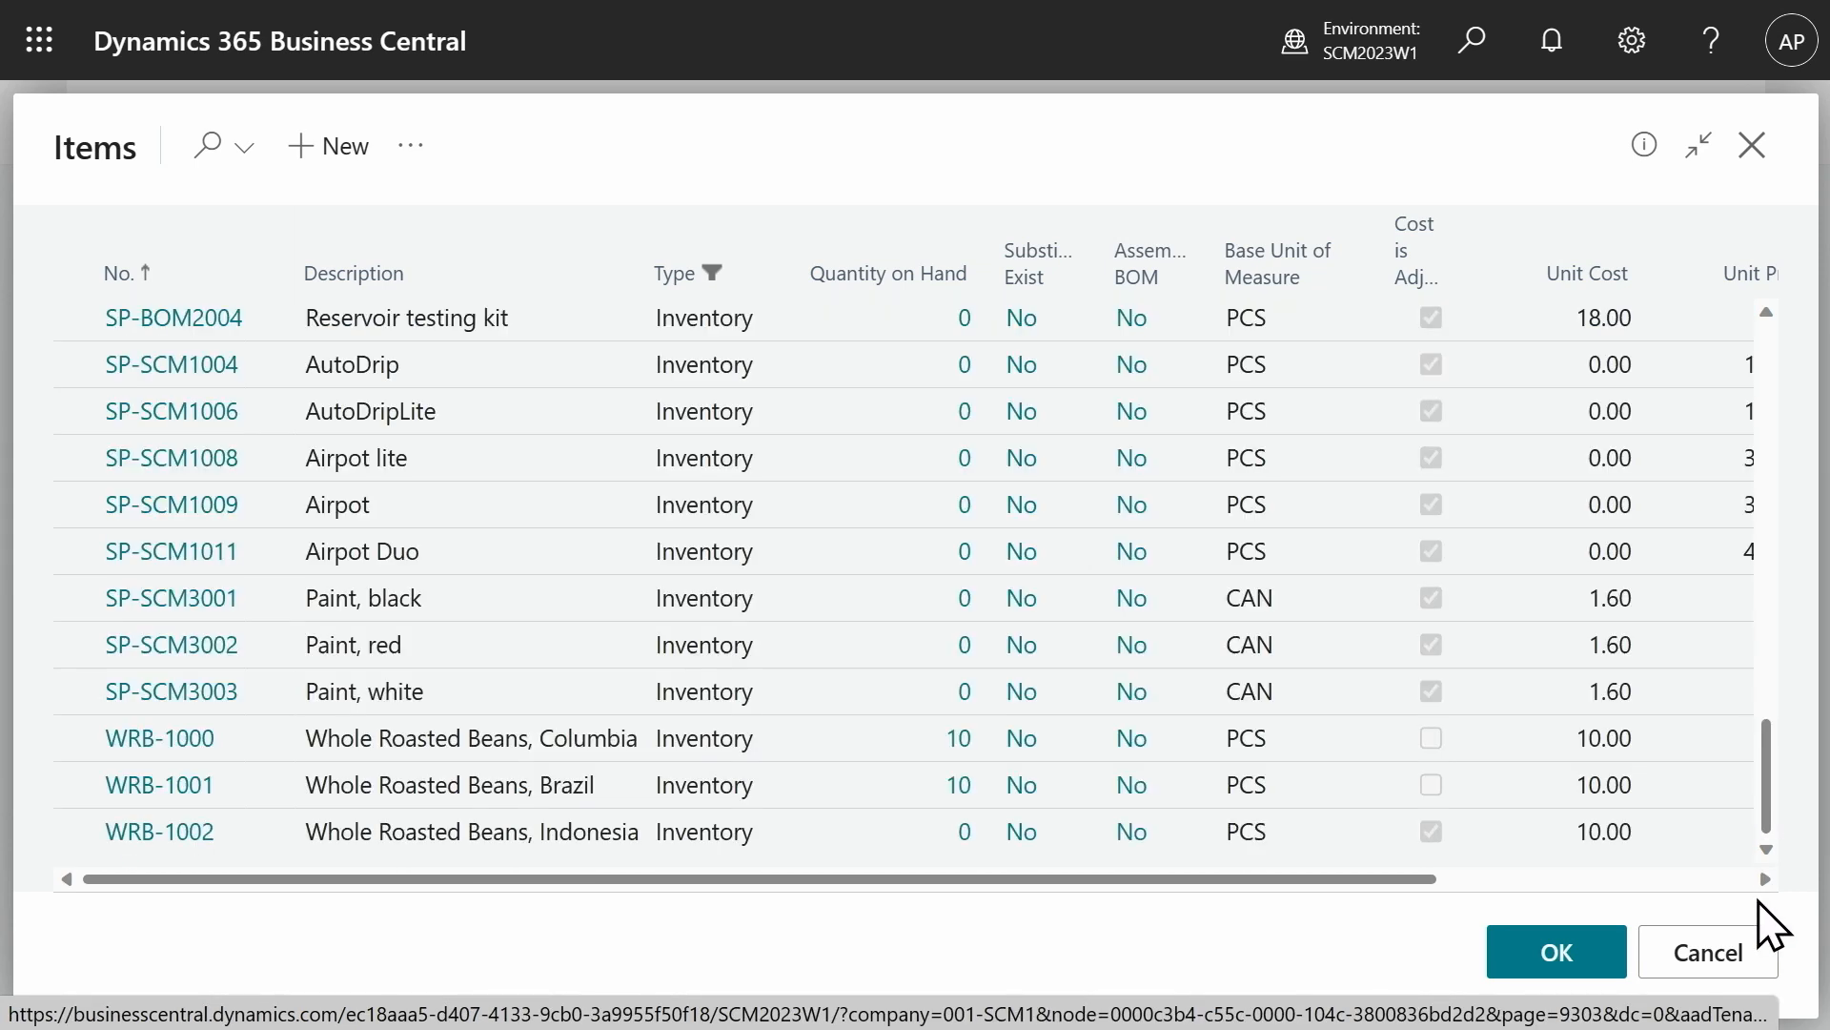
click(522, 729)
click(520, 729)
ctrl+click(507, 780)
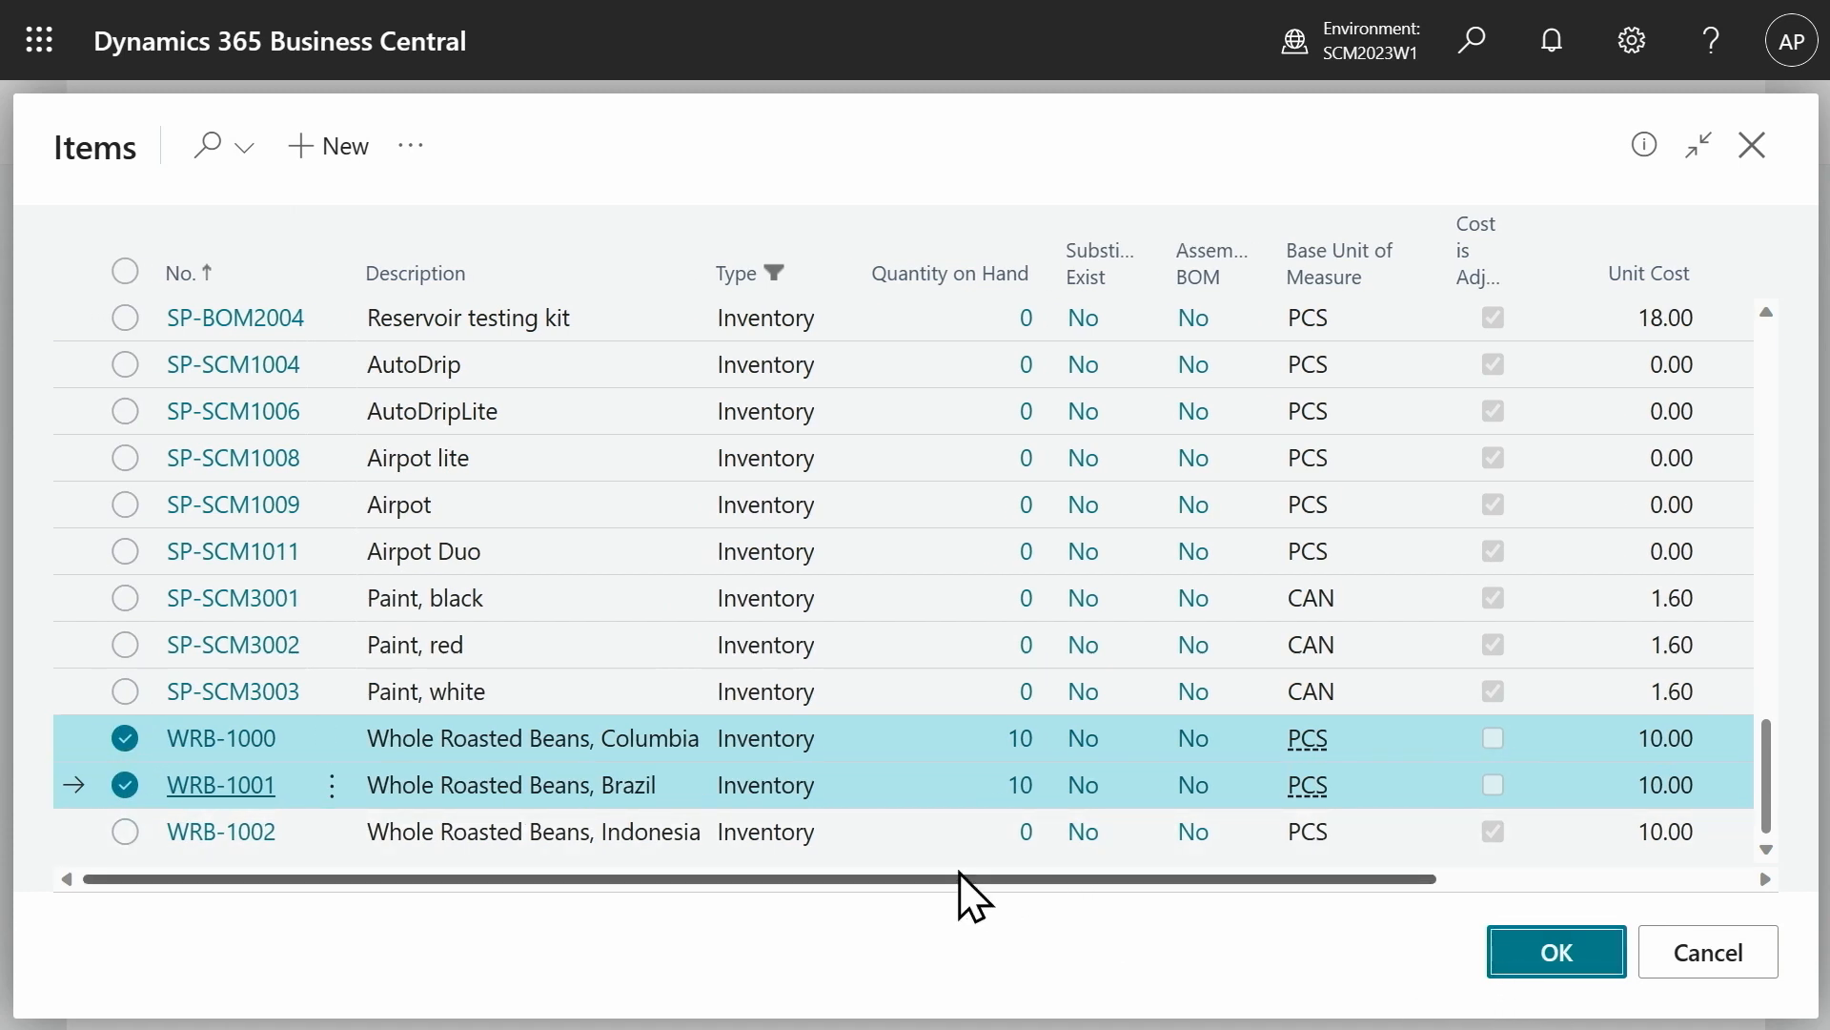
key(Return)
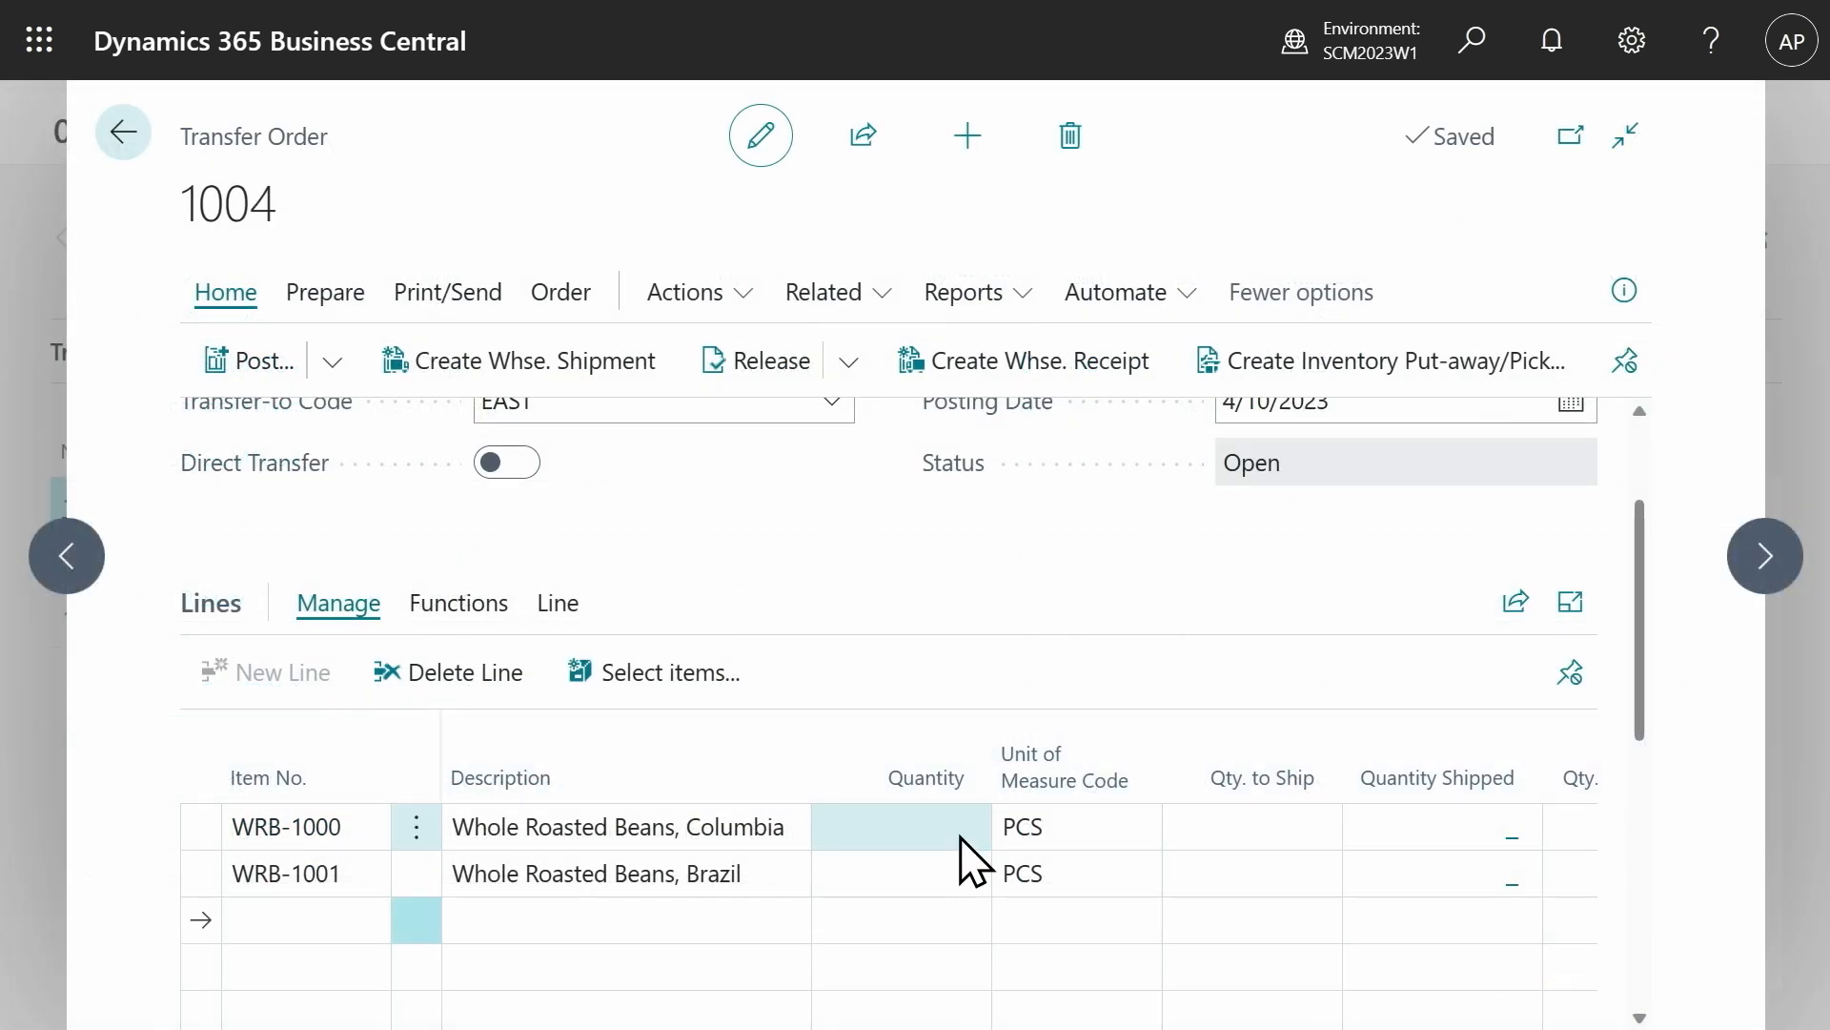
- Set the quantity to 2 on both the WRB-1000 and WRB-1001 transfer lines
click(958, 828)
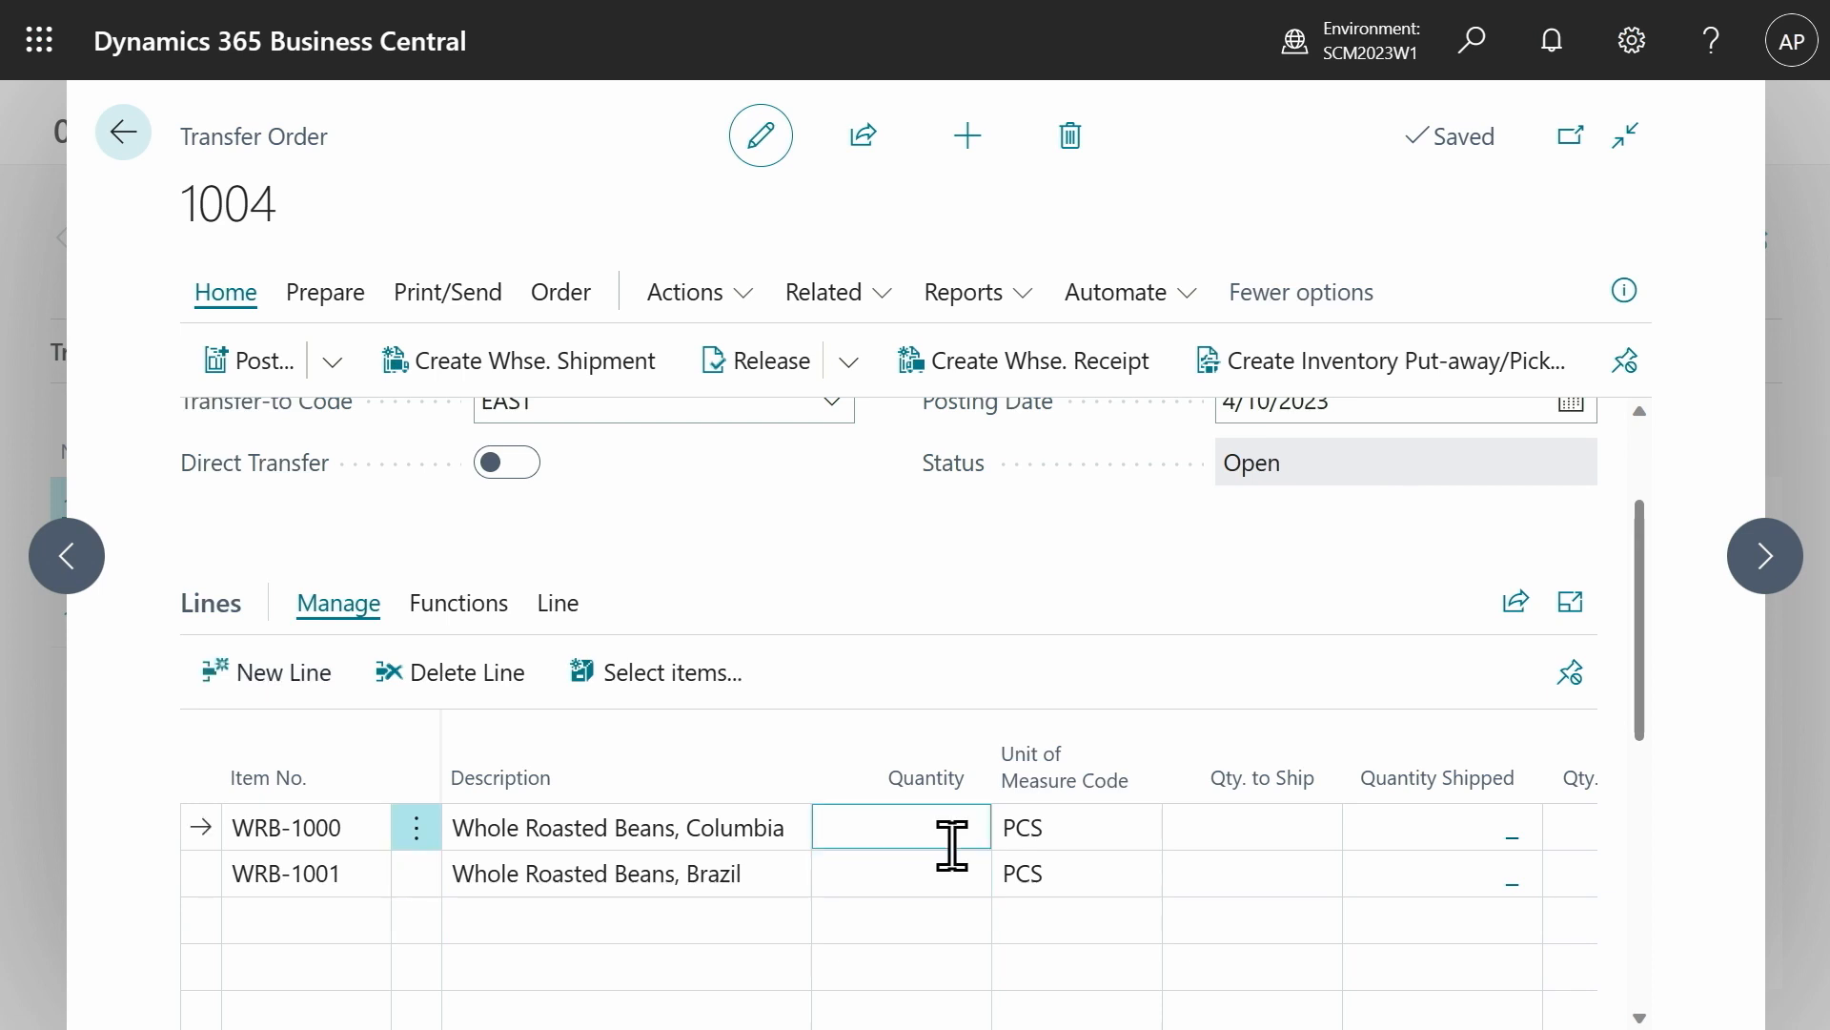
text(2)
click(946, 874)
text(2)
click(932, 827)
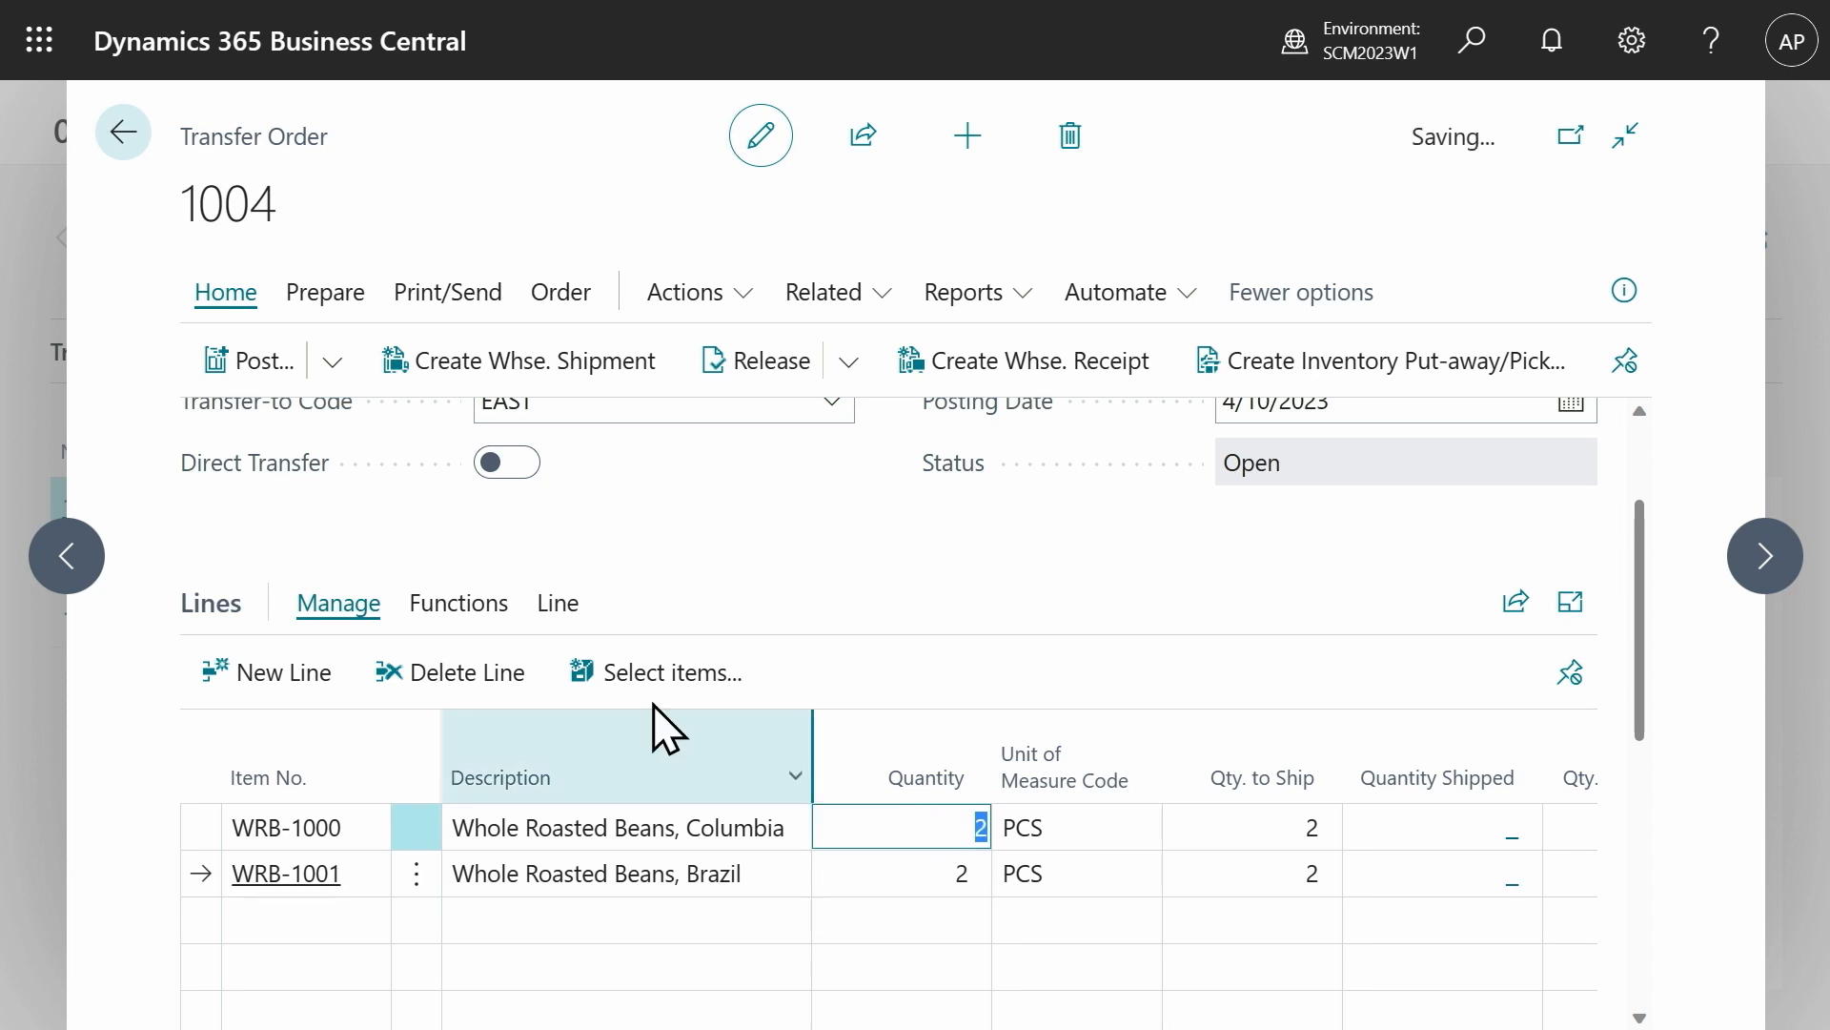
- Examine the dimension set entries of the WRB-1000 transfer line, then close them
click(559, 610)
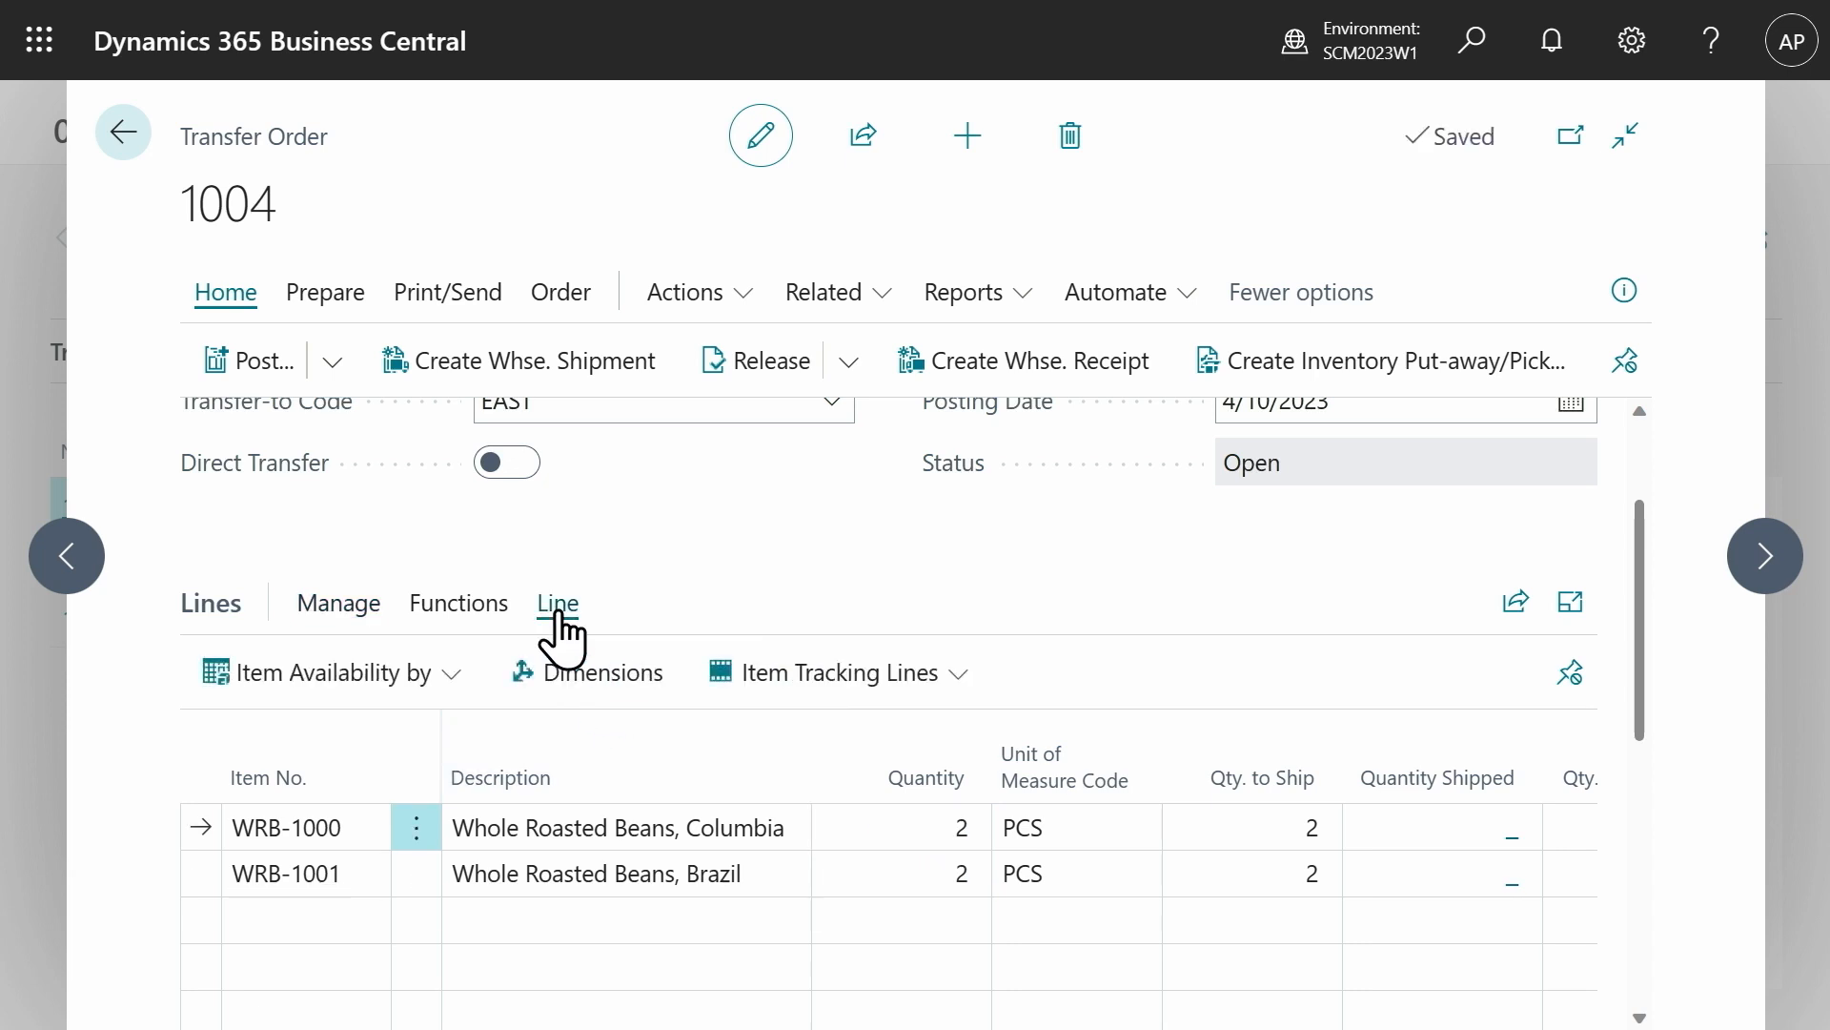
click(560, 679)
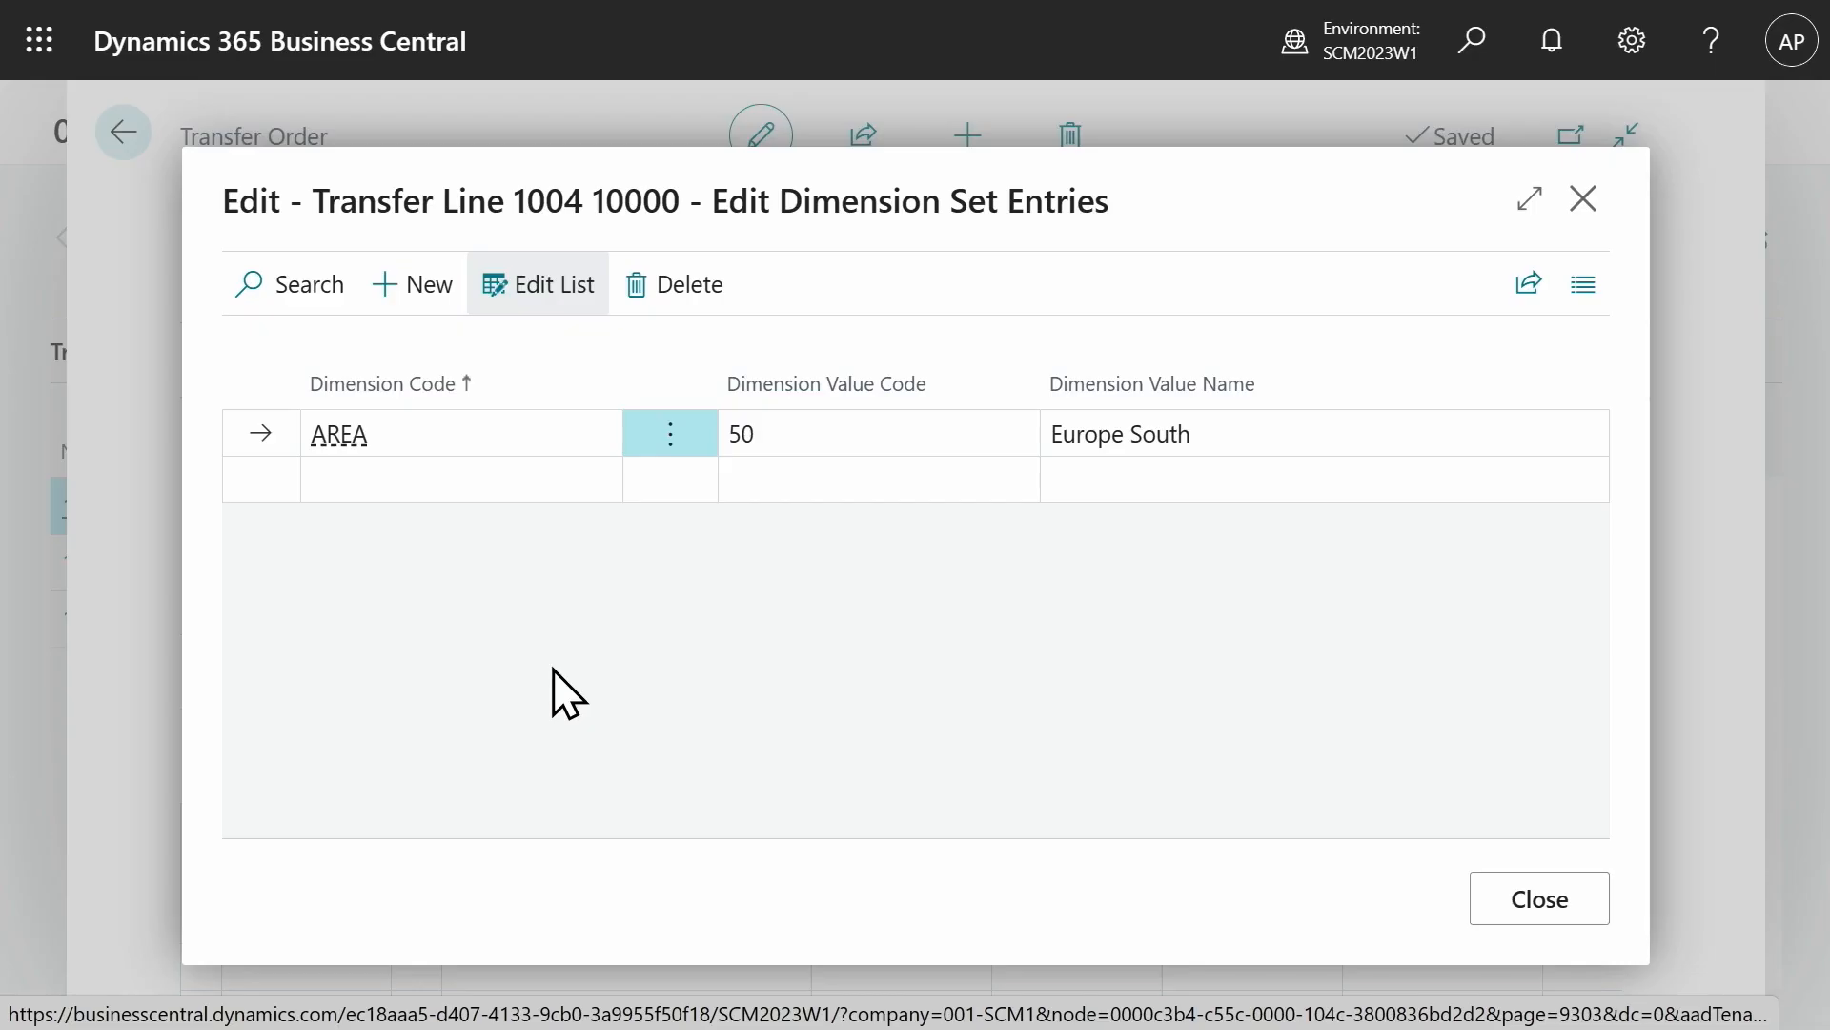
click(1582, 200)
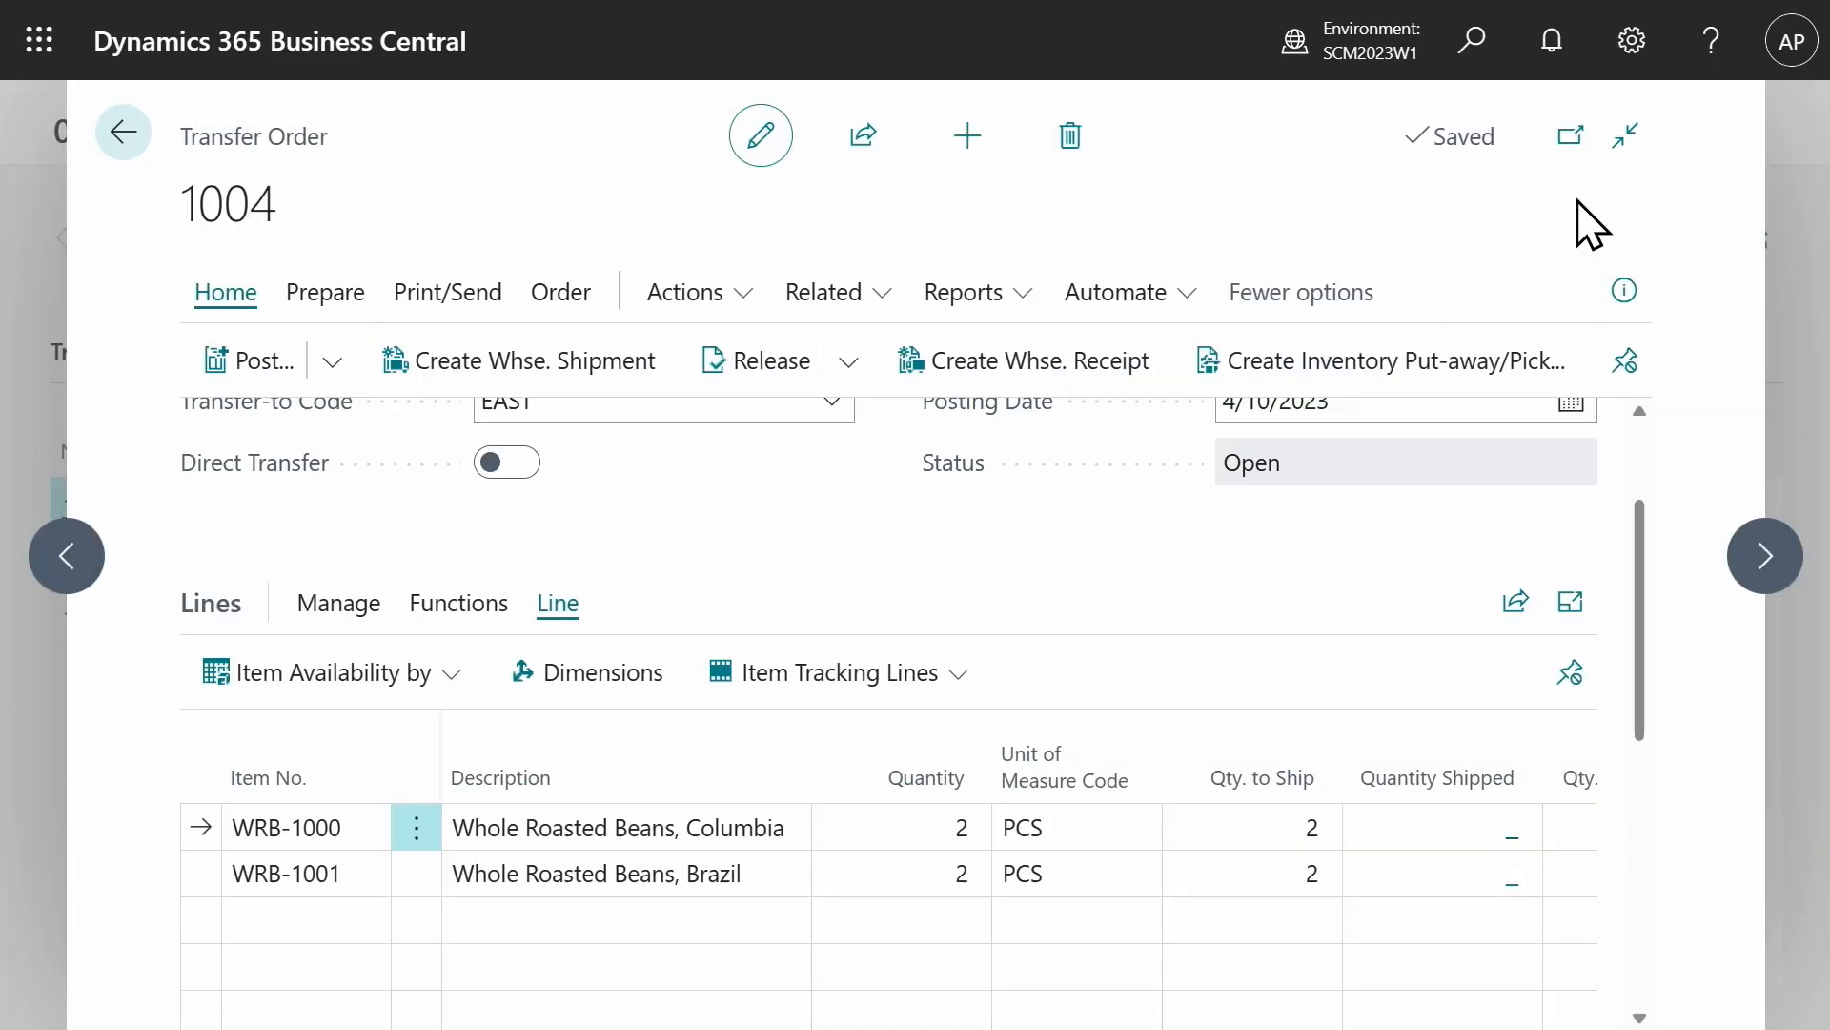
- Preview the posting of the transfer order with the Ship option and return to the order
scroll(626, 544, up, 2)
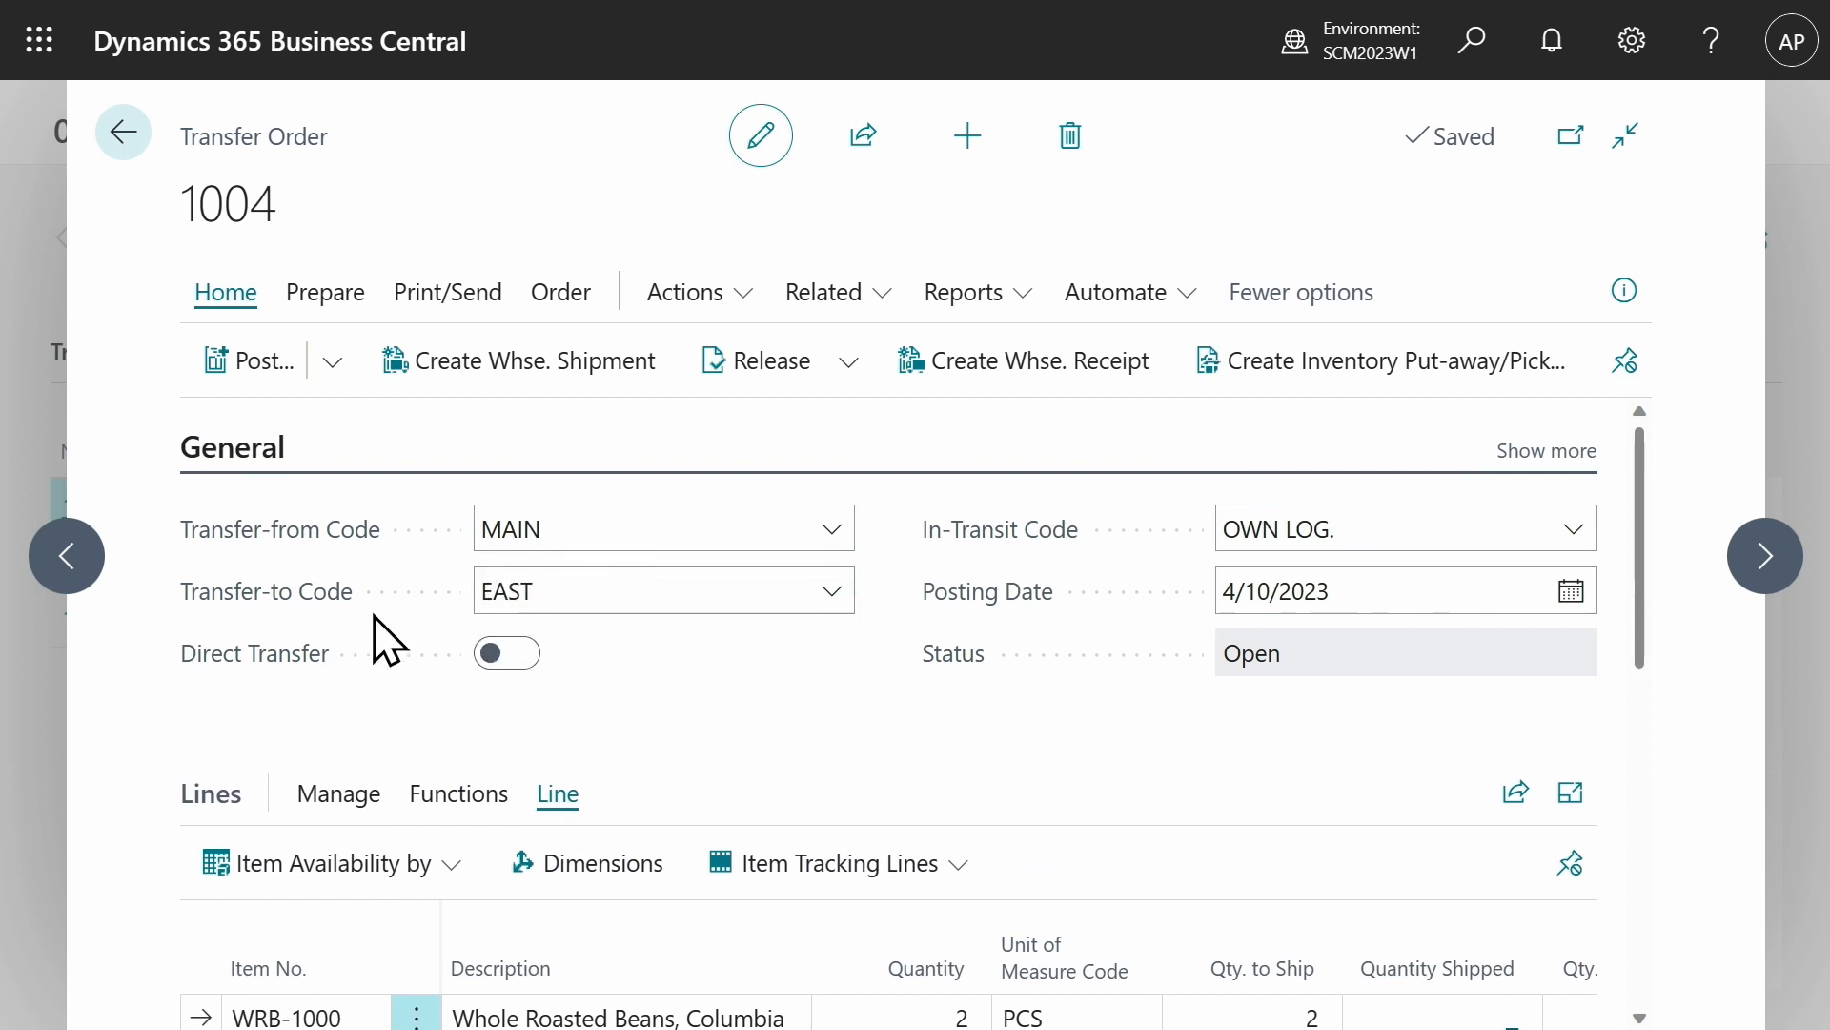
click(323, 615)
scroll(686, 672, down, 1)
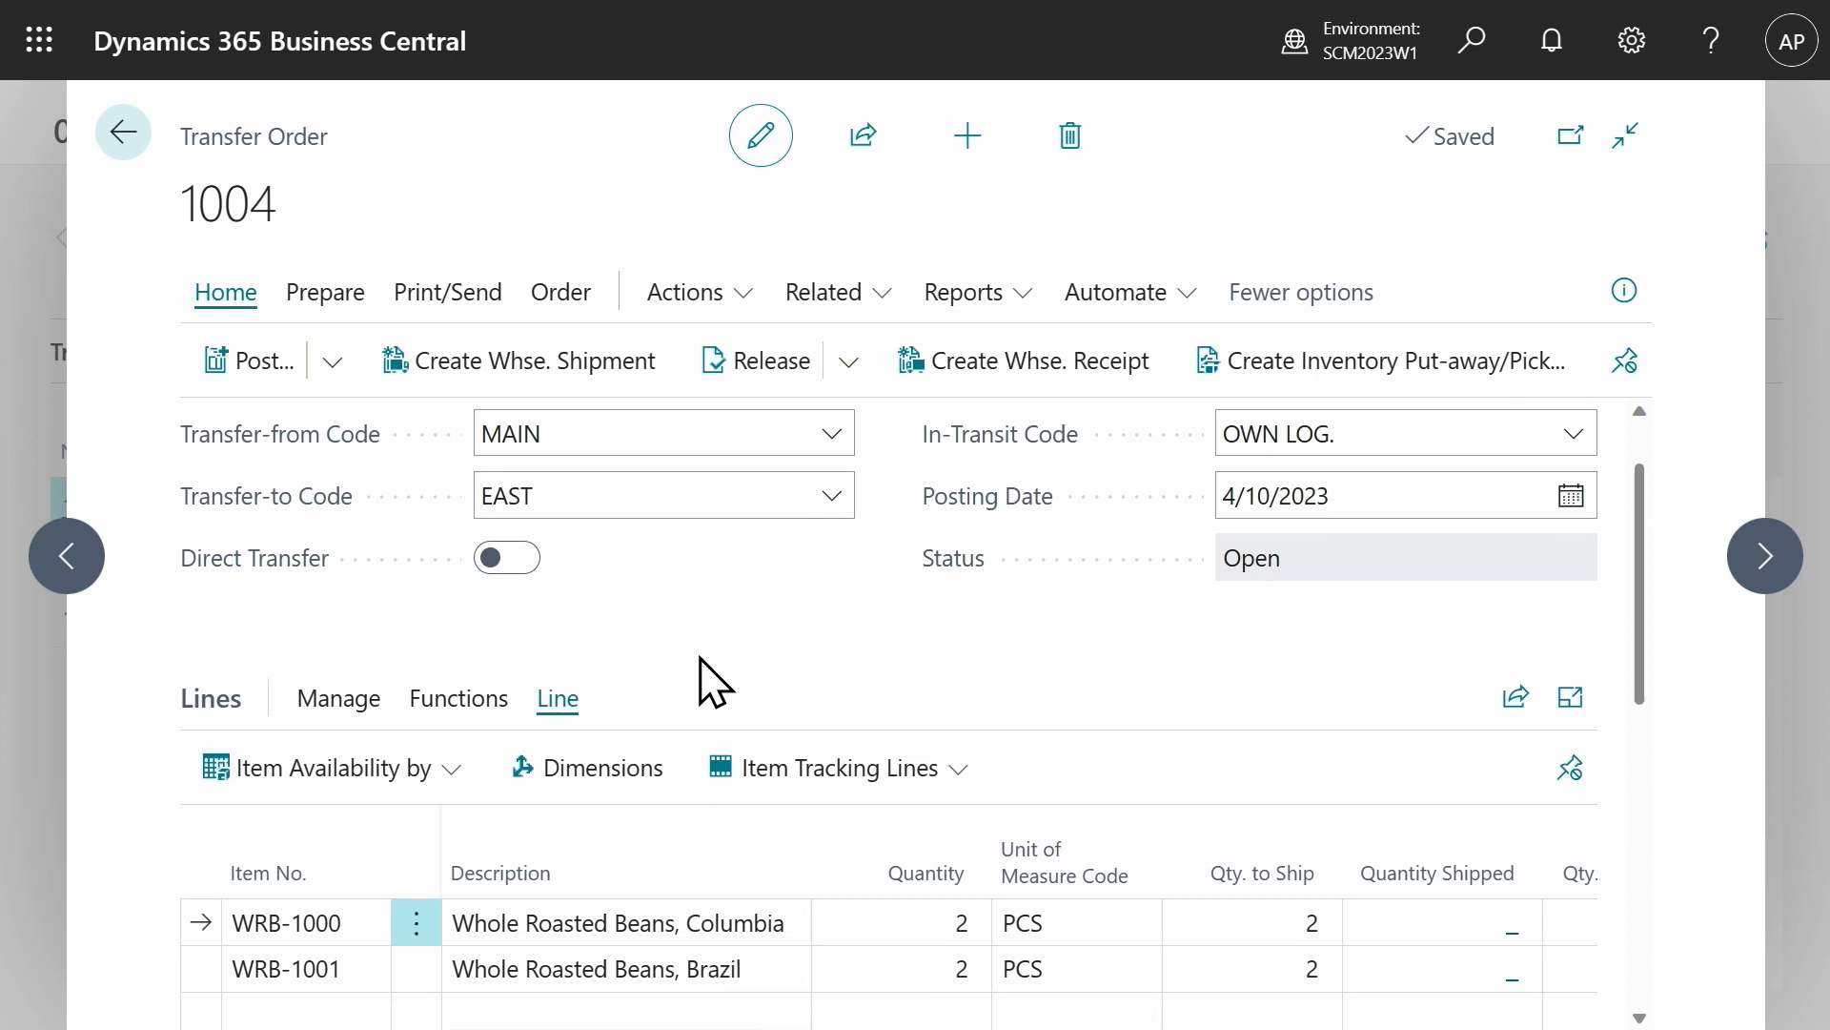
click(333, 362)
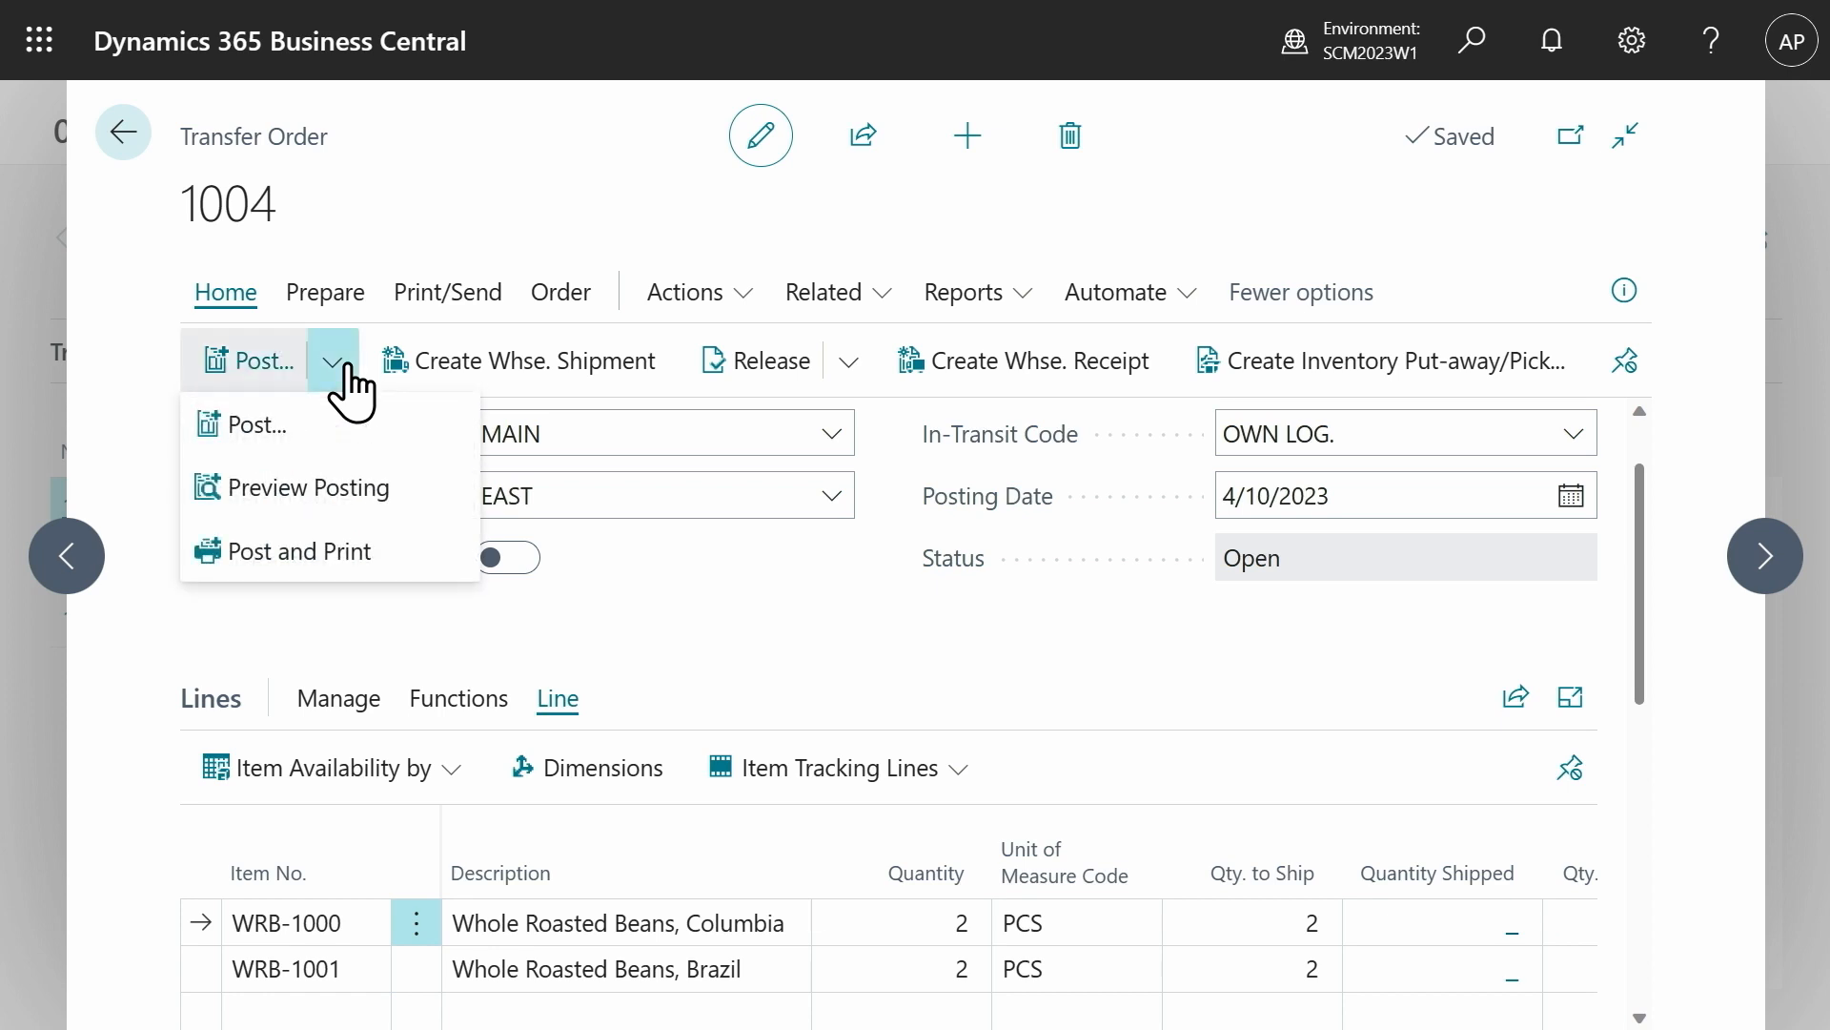
click(334, 503)
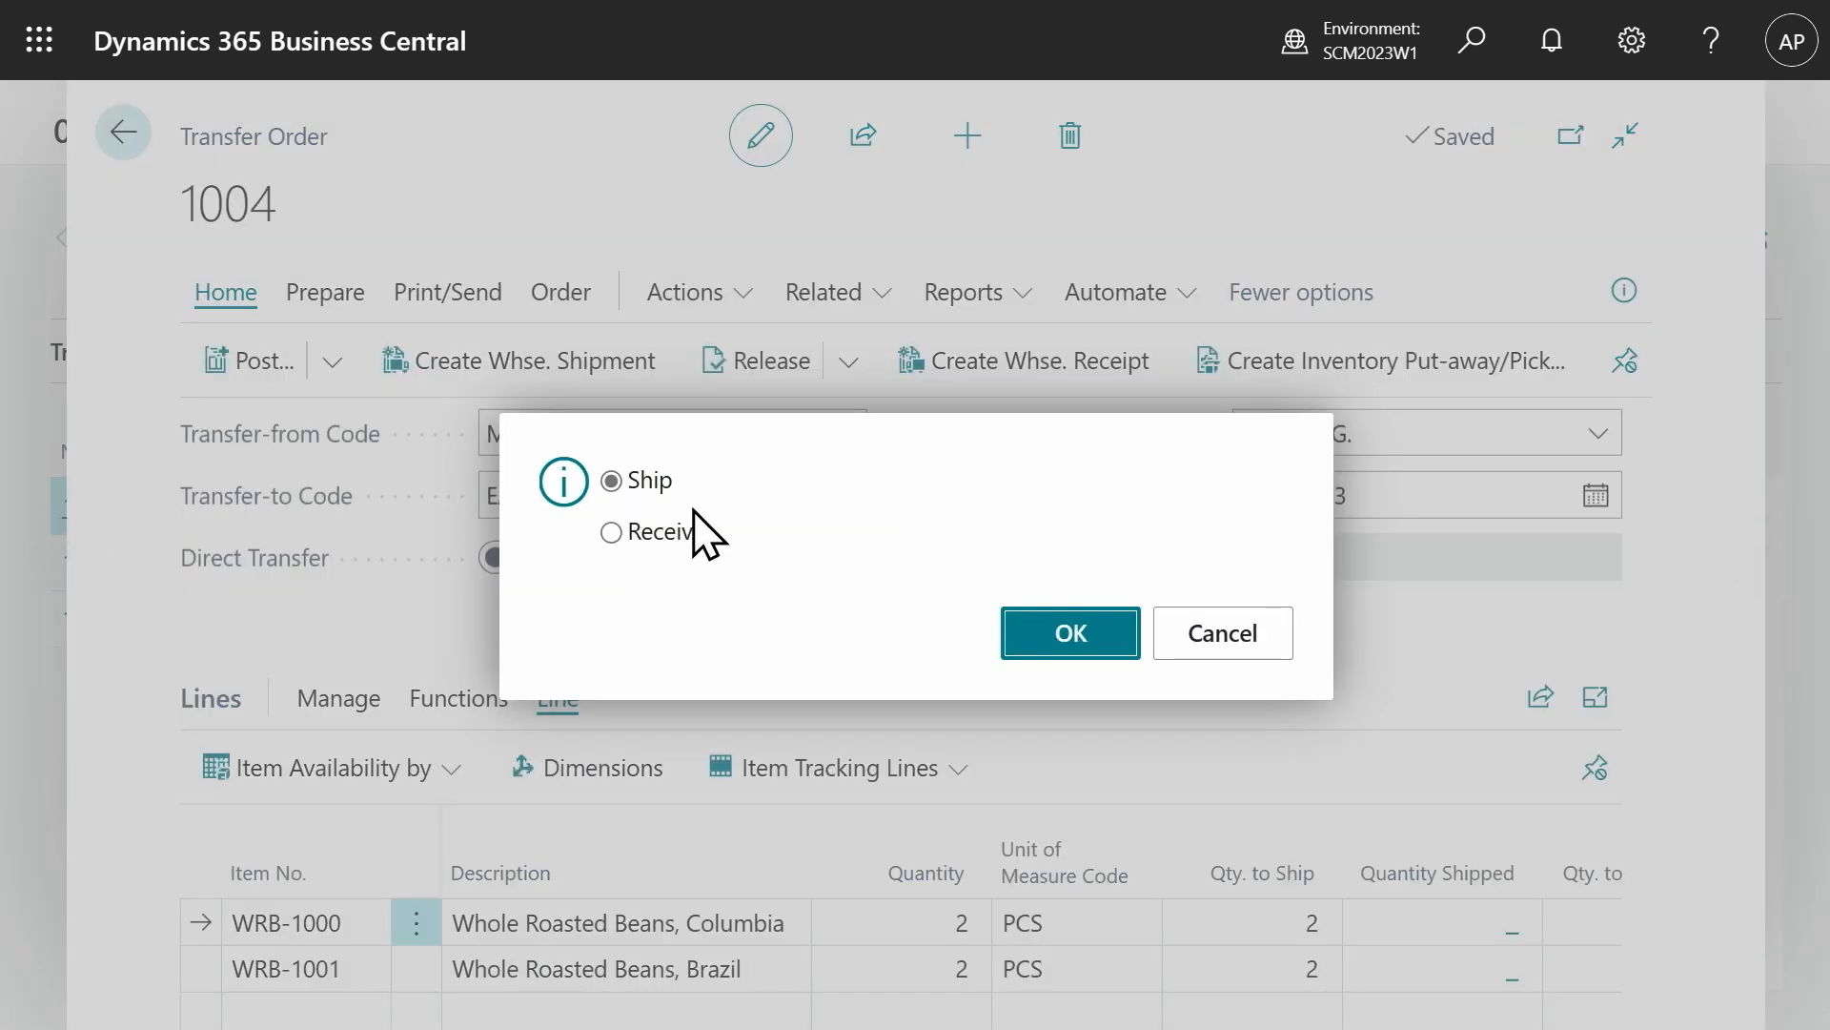
click(1087, 637)
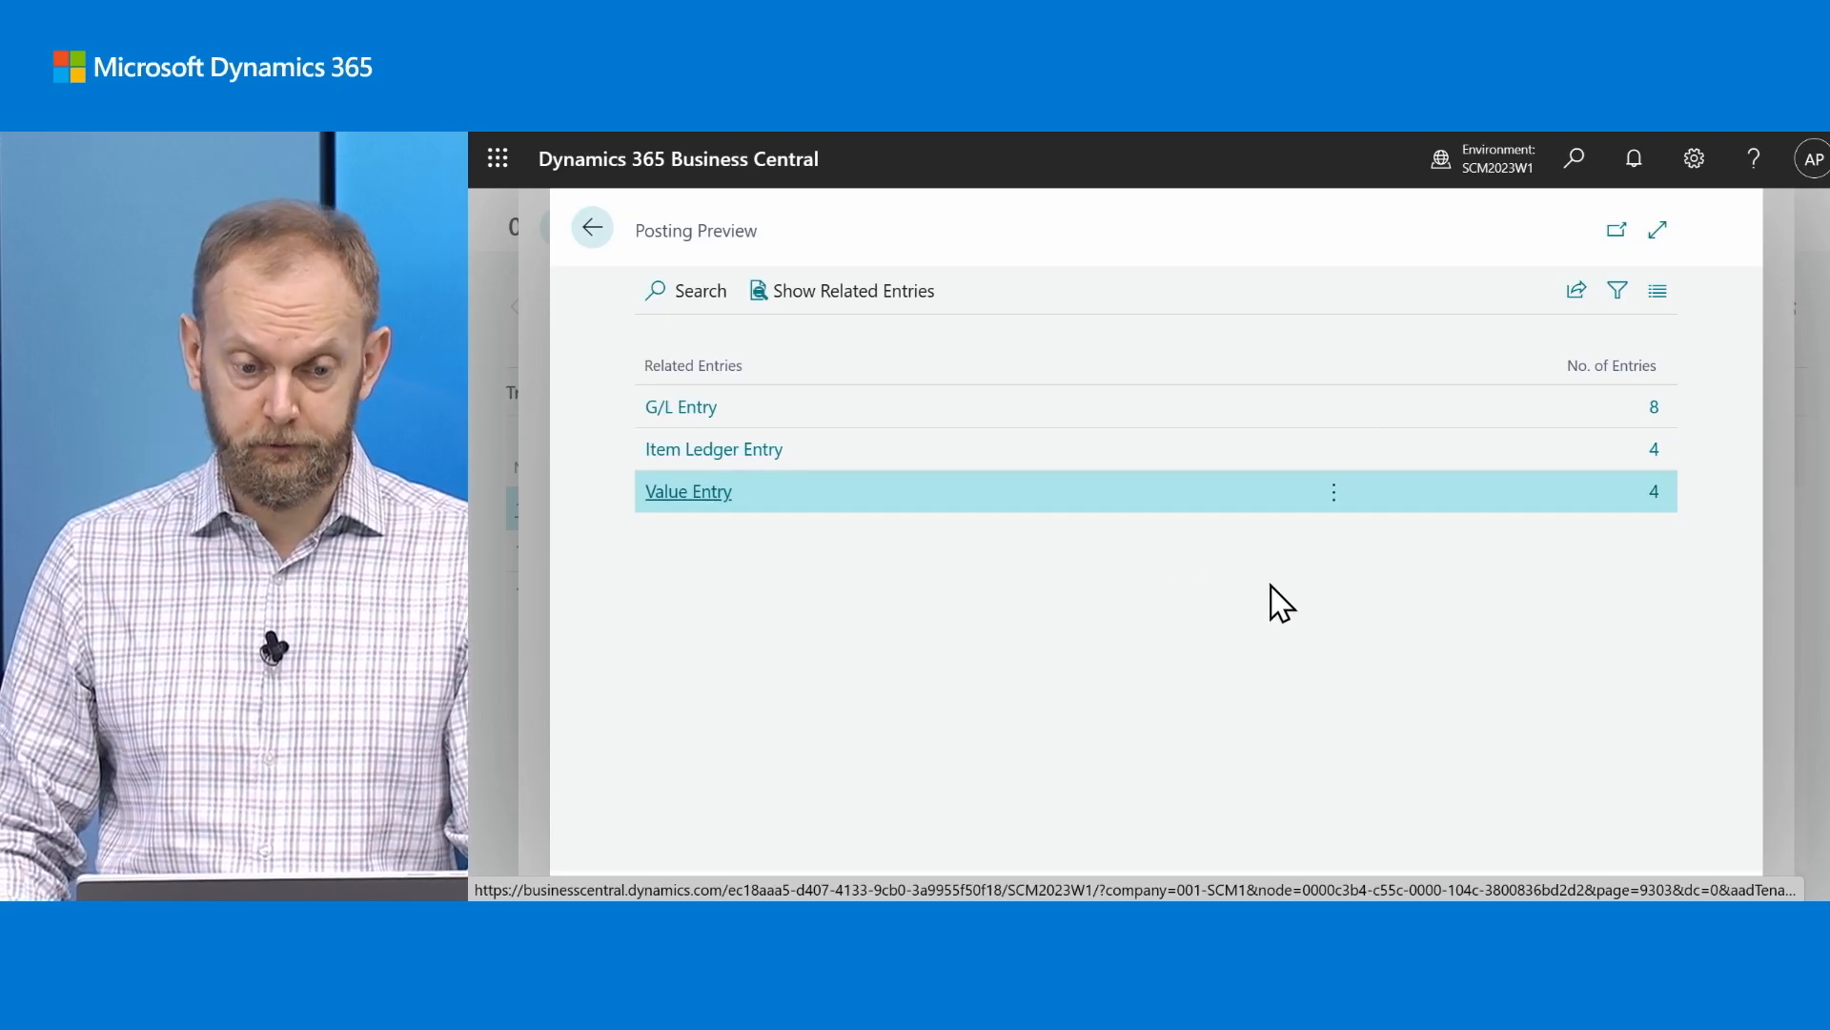
click(592, 229)
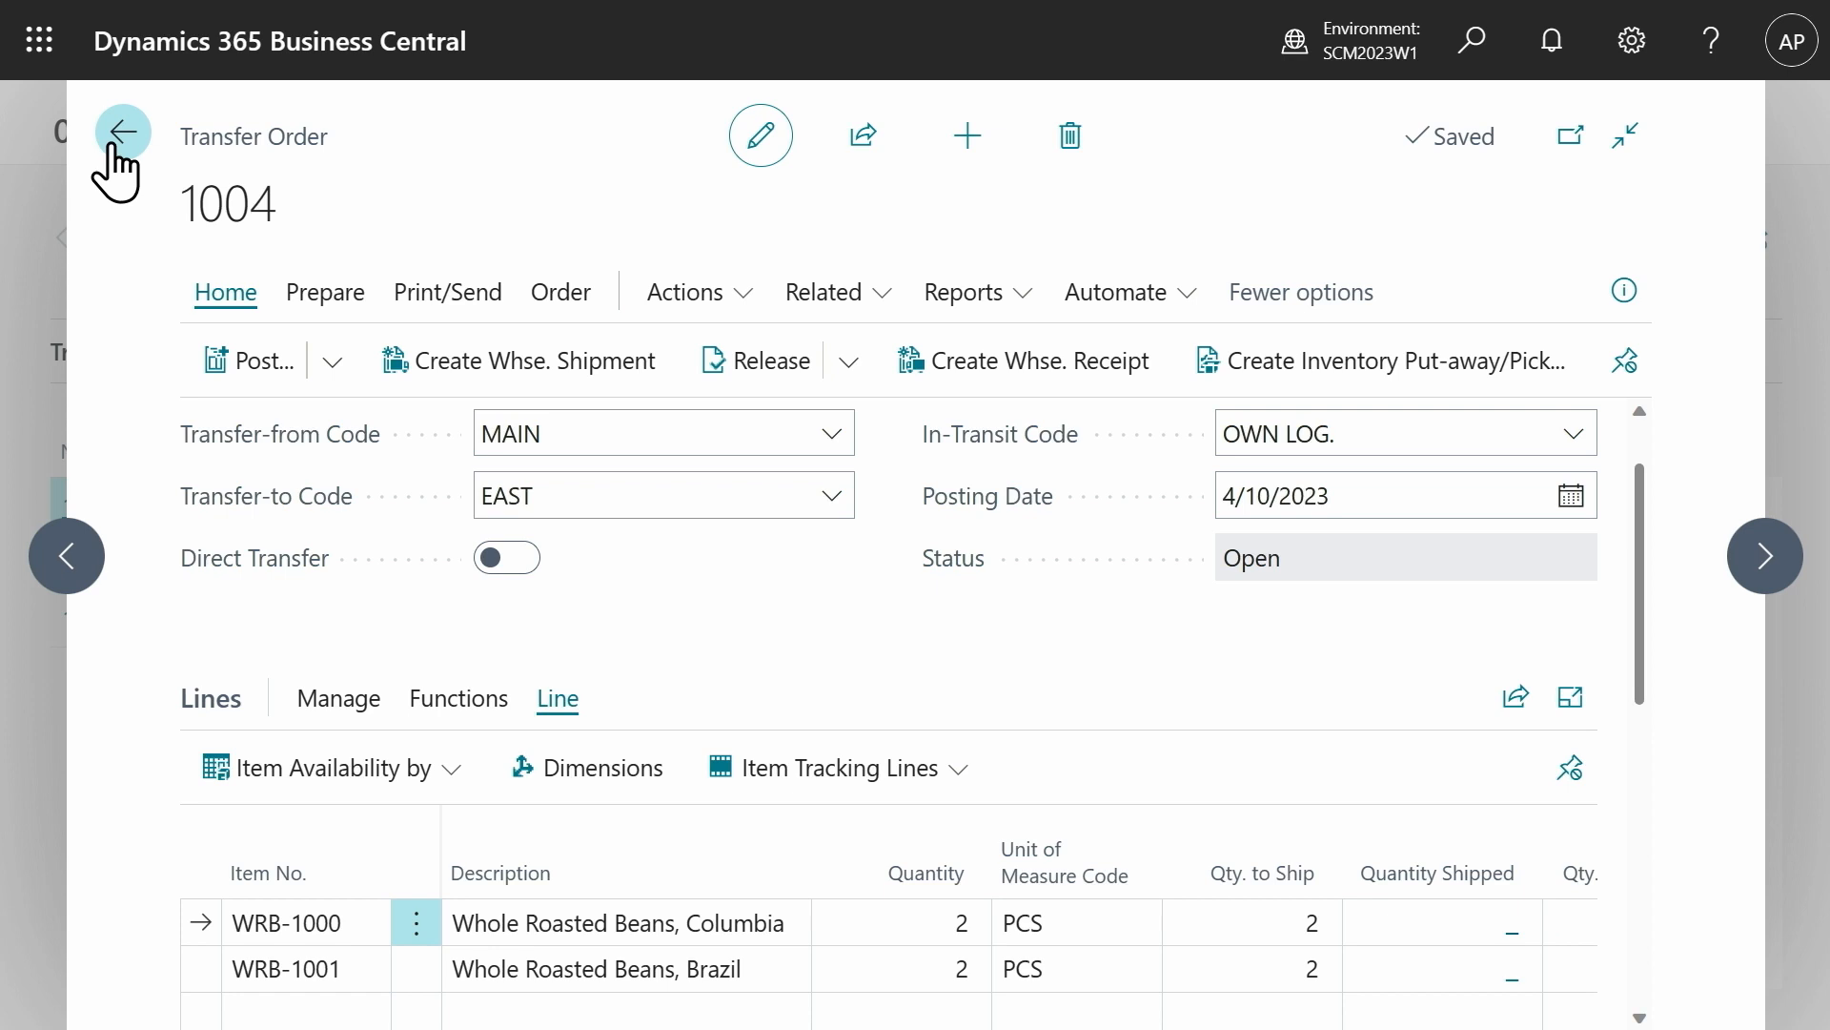
- Batch post transfer orders 1002 to 1004 from the order list with transfer option Ship and the Direct Transfer filter set to No
click(115, 147)
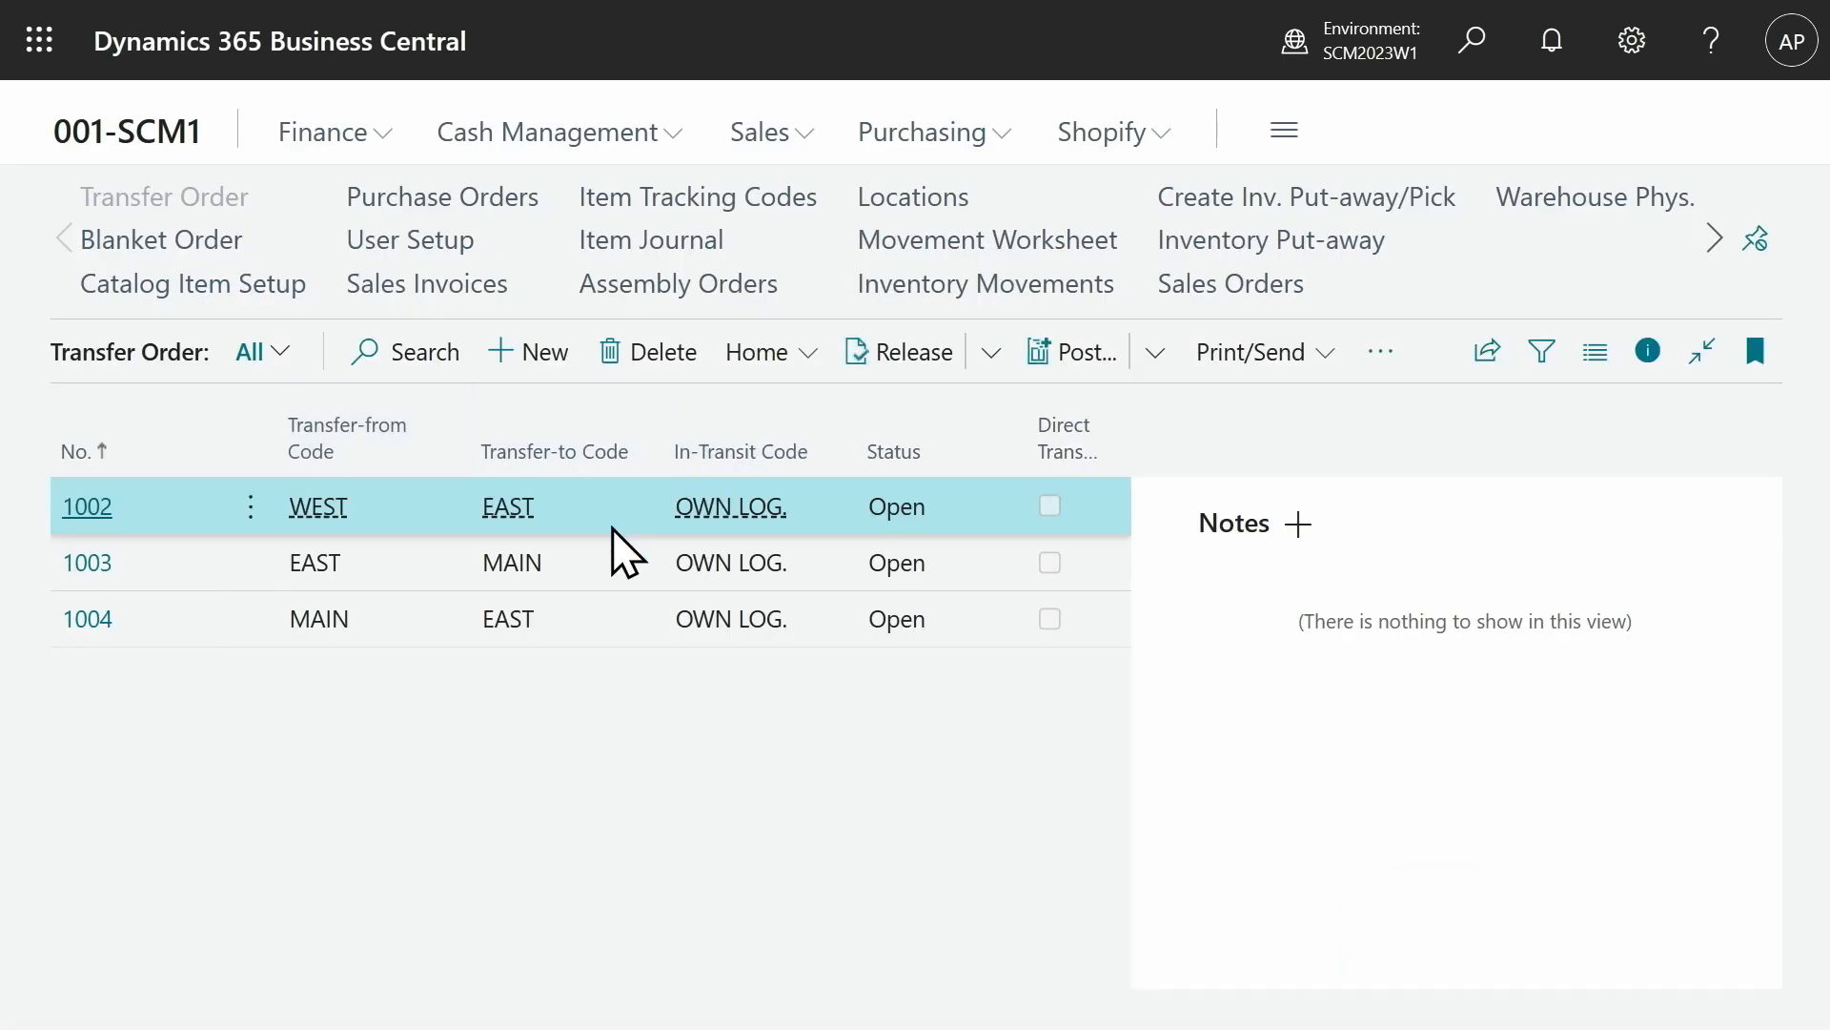
shift+click(585, 641)
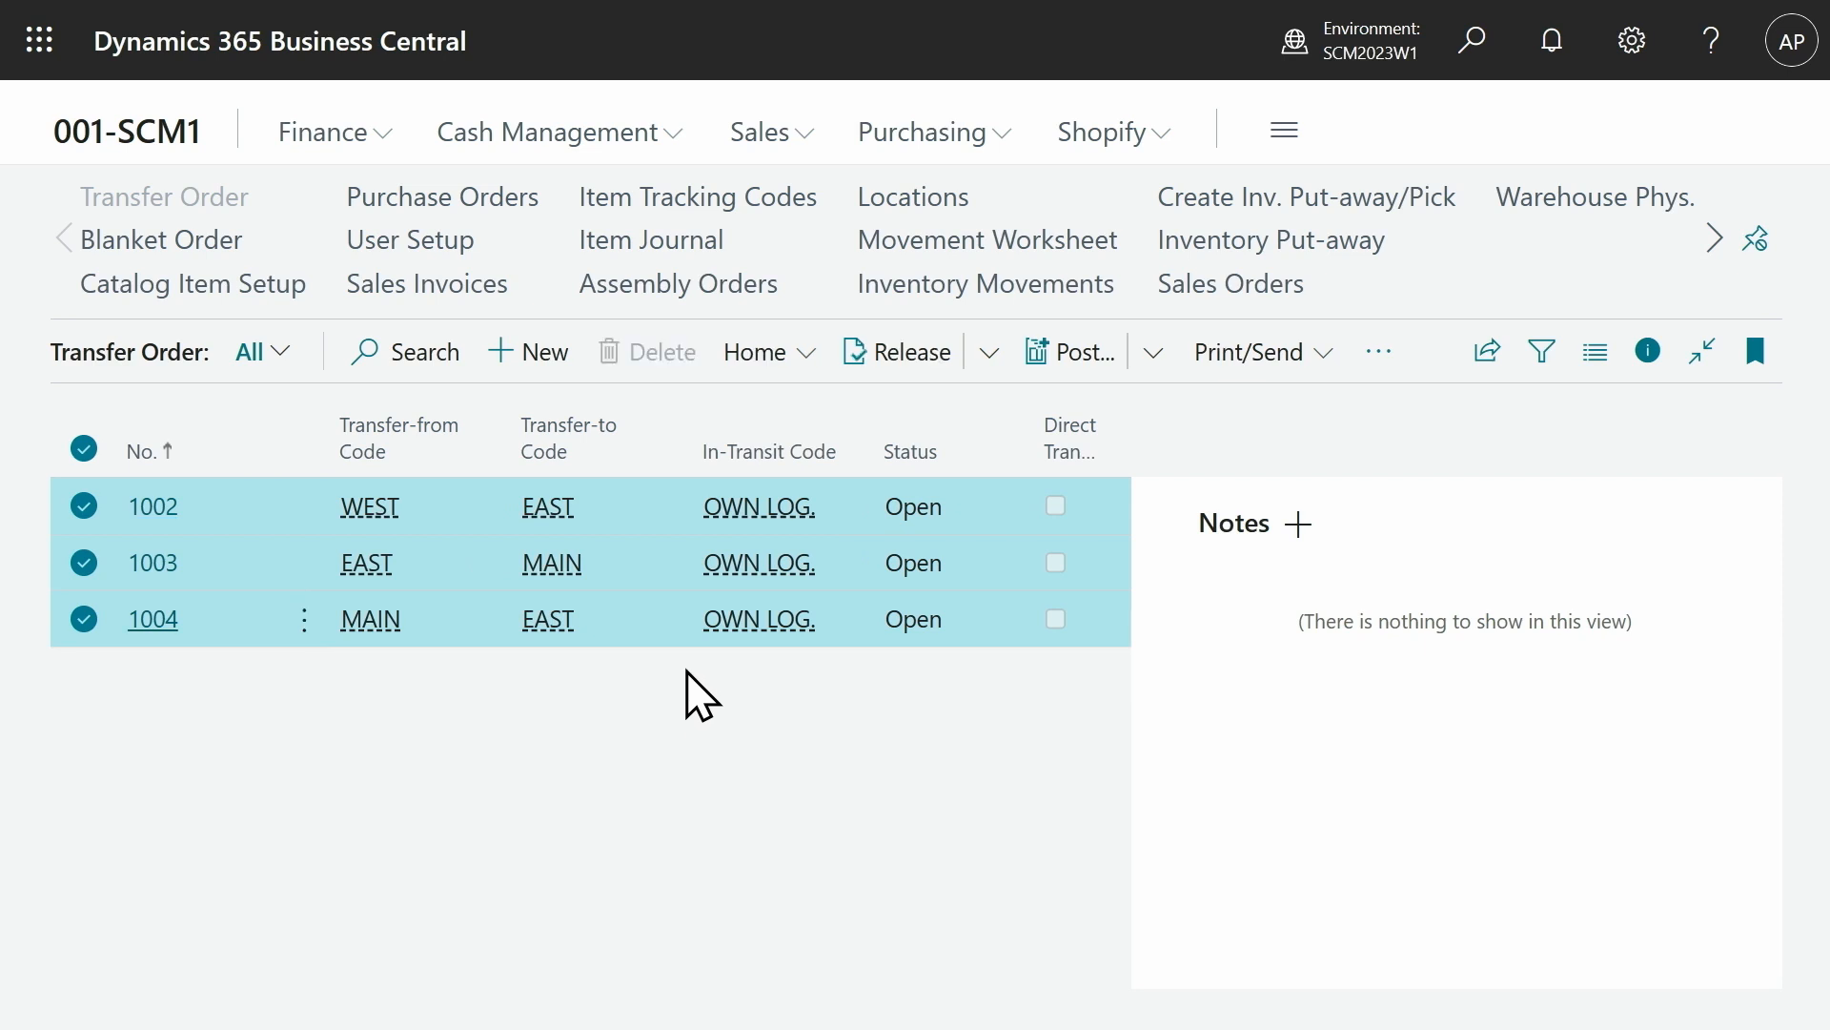
click(1164, 360)
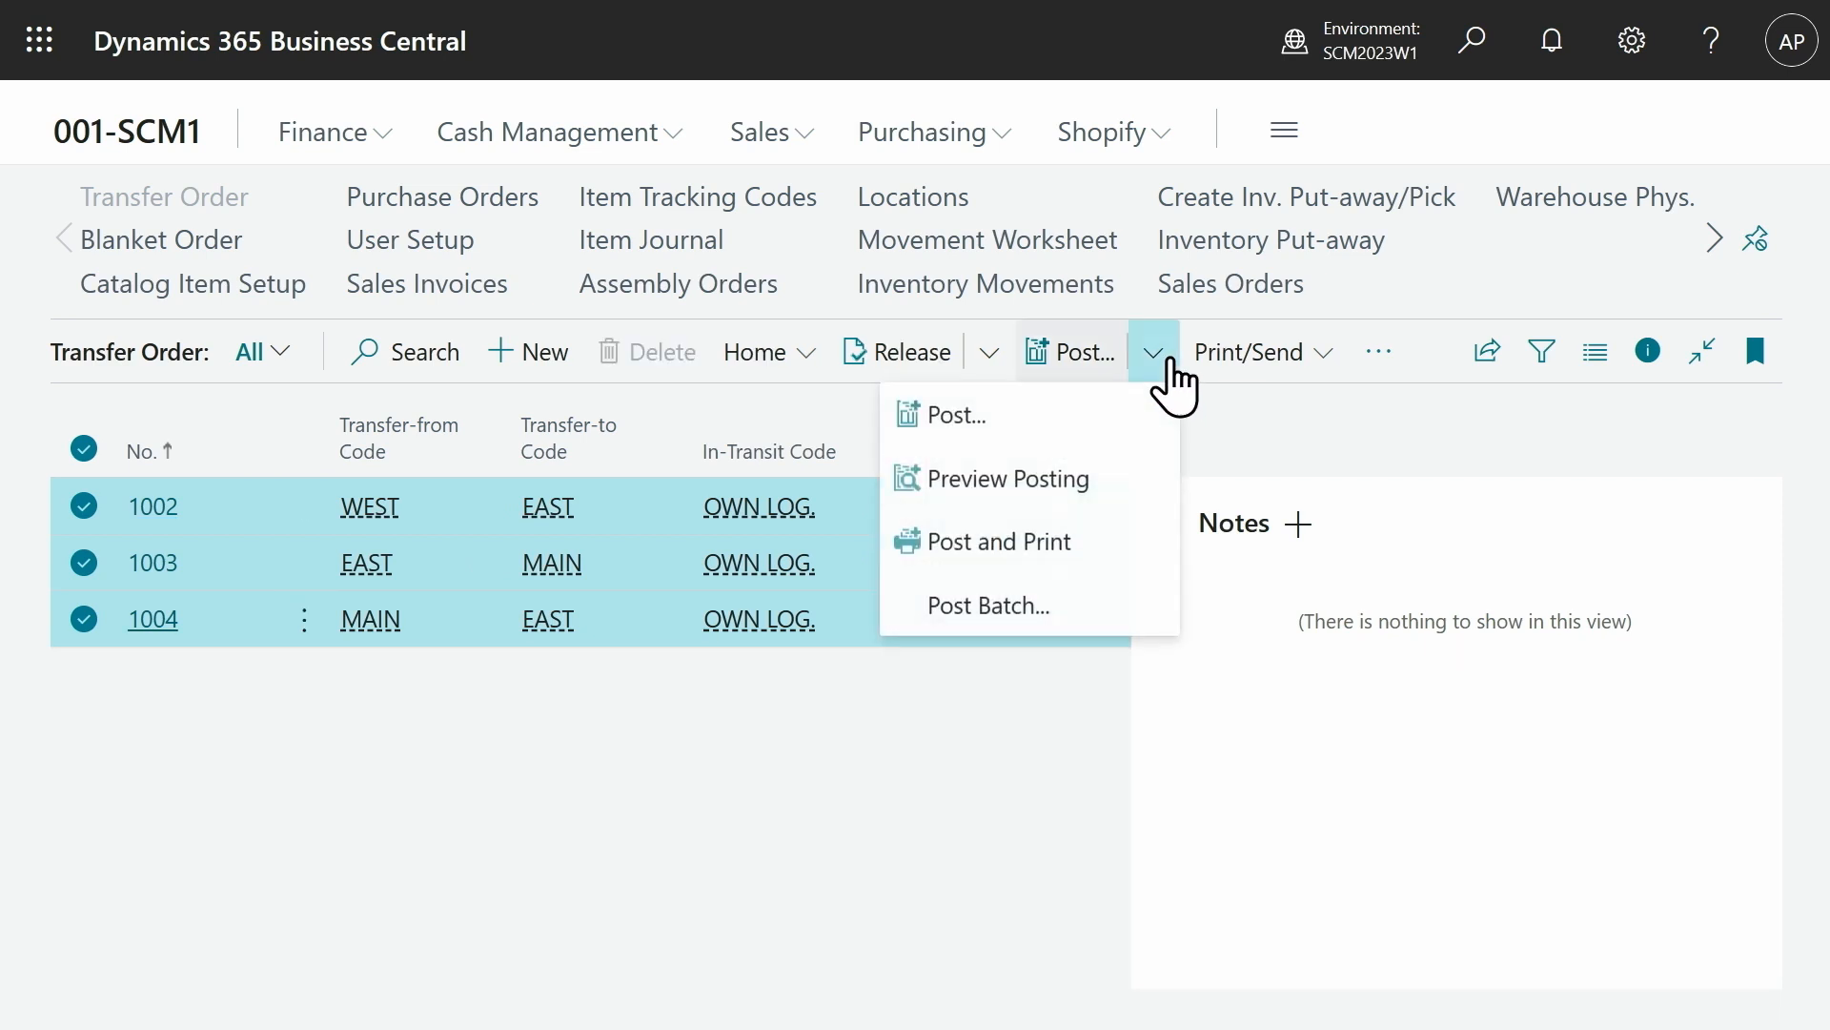
click(1032, 618)
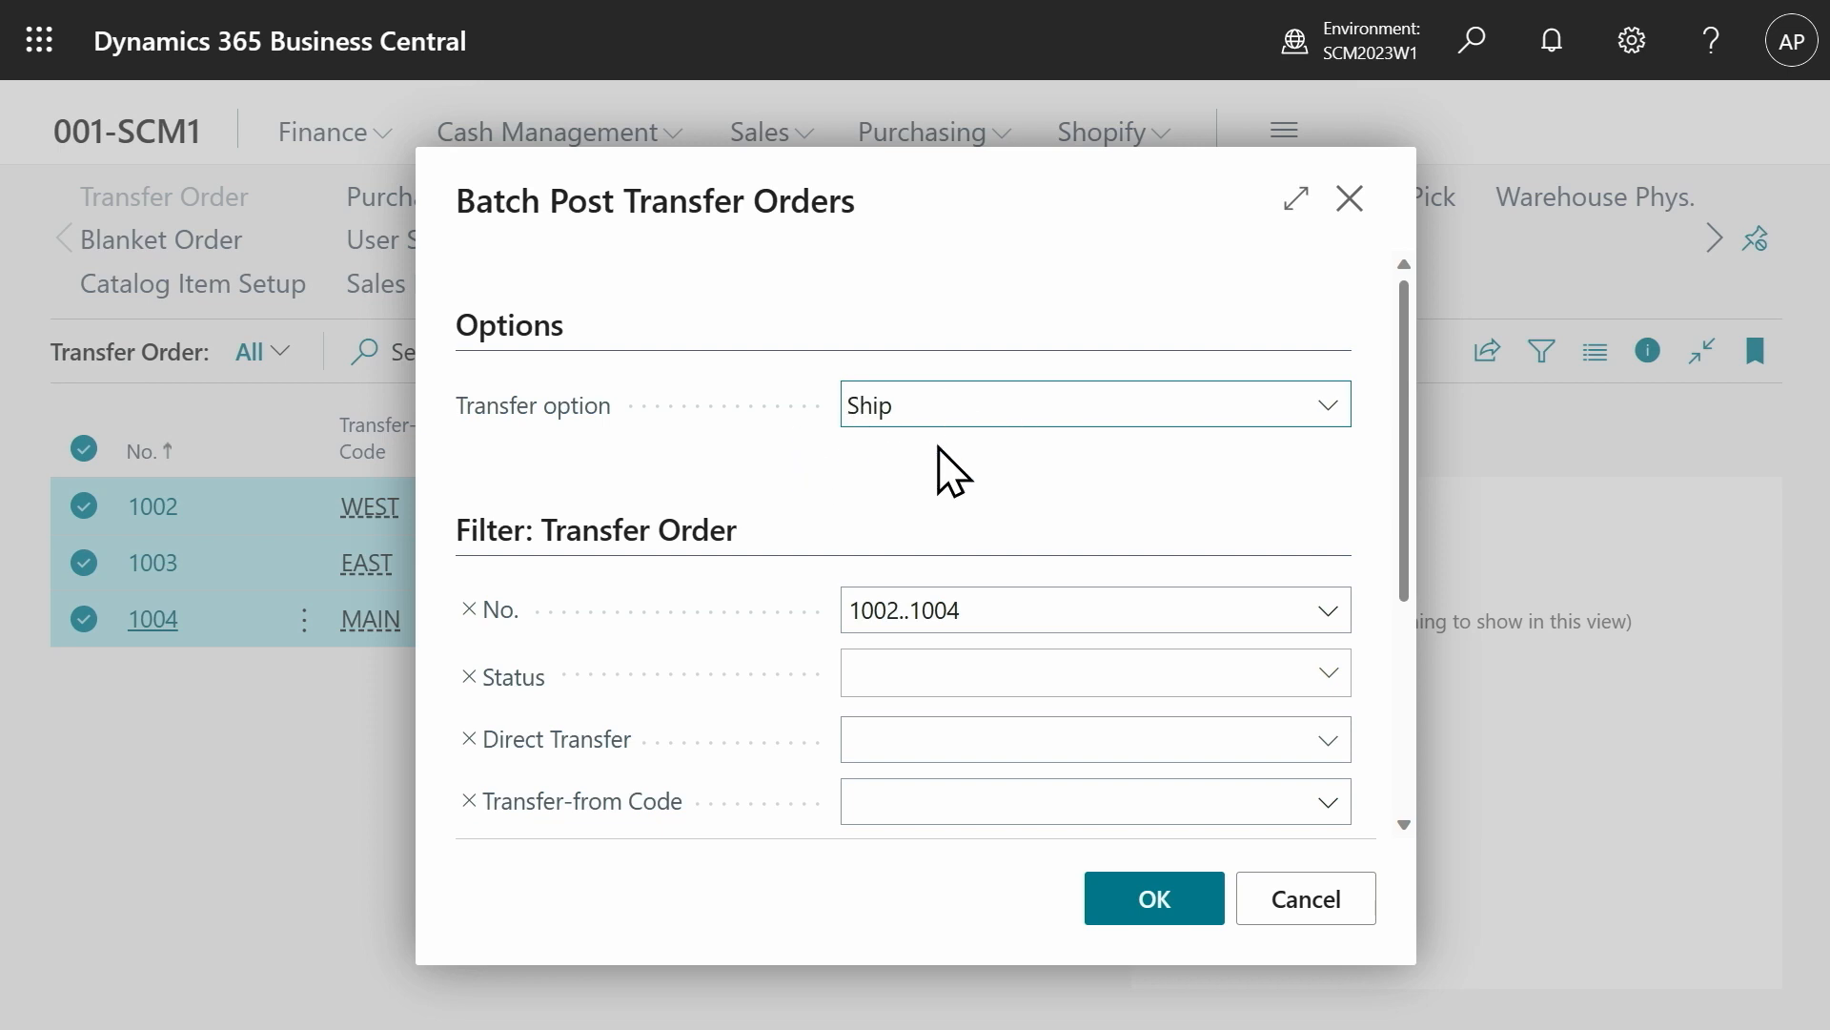
click(955, 414)
click(955, 414)
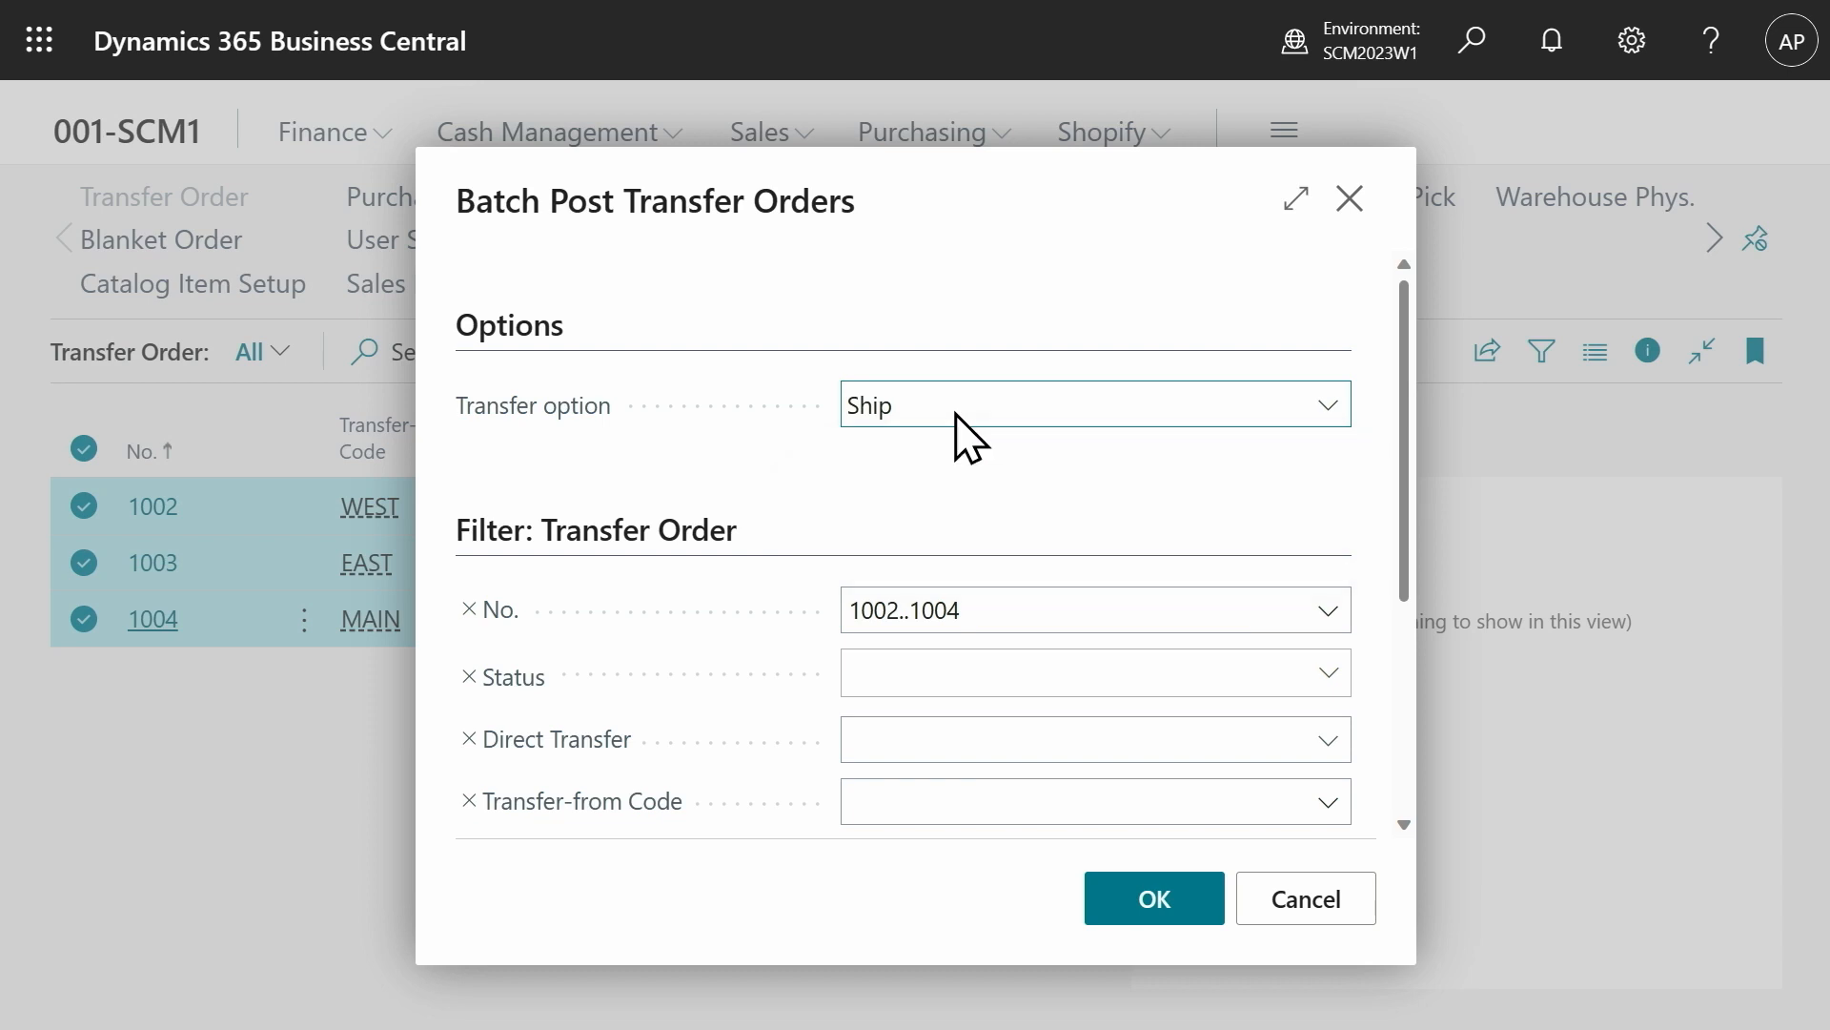
click(937, 746)
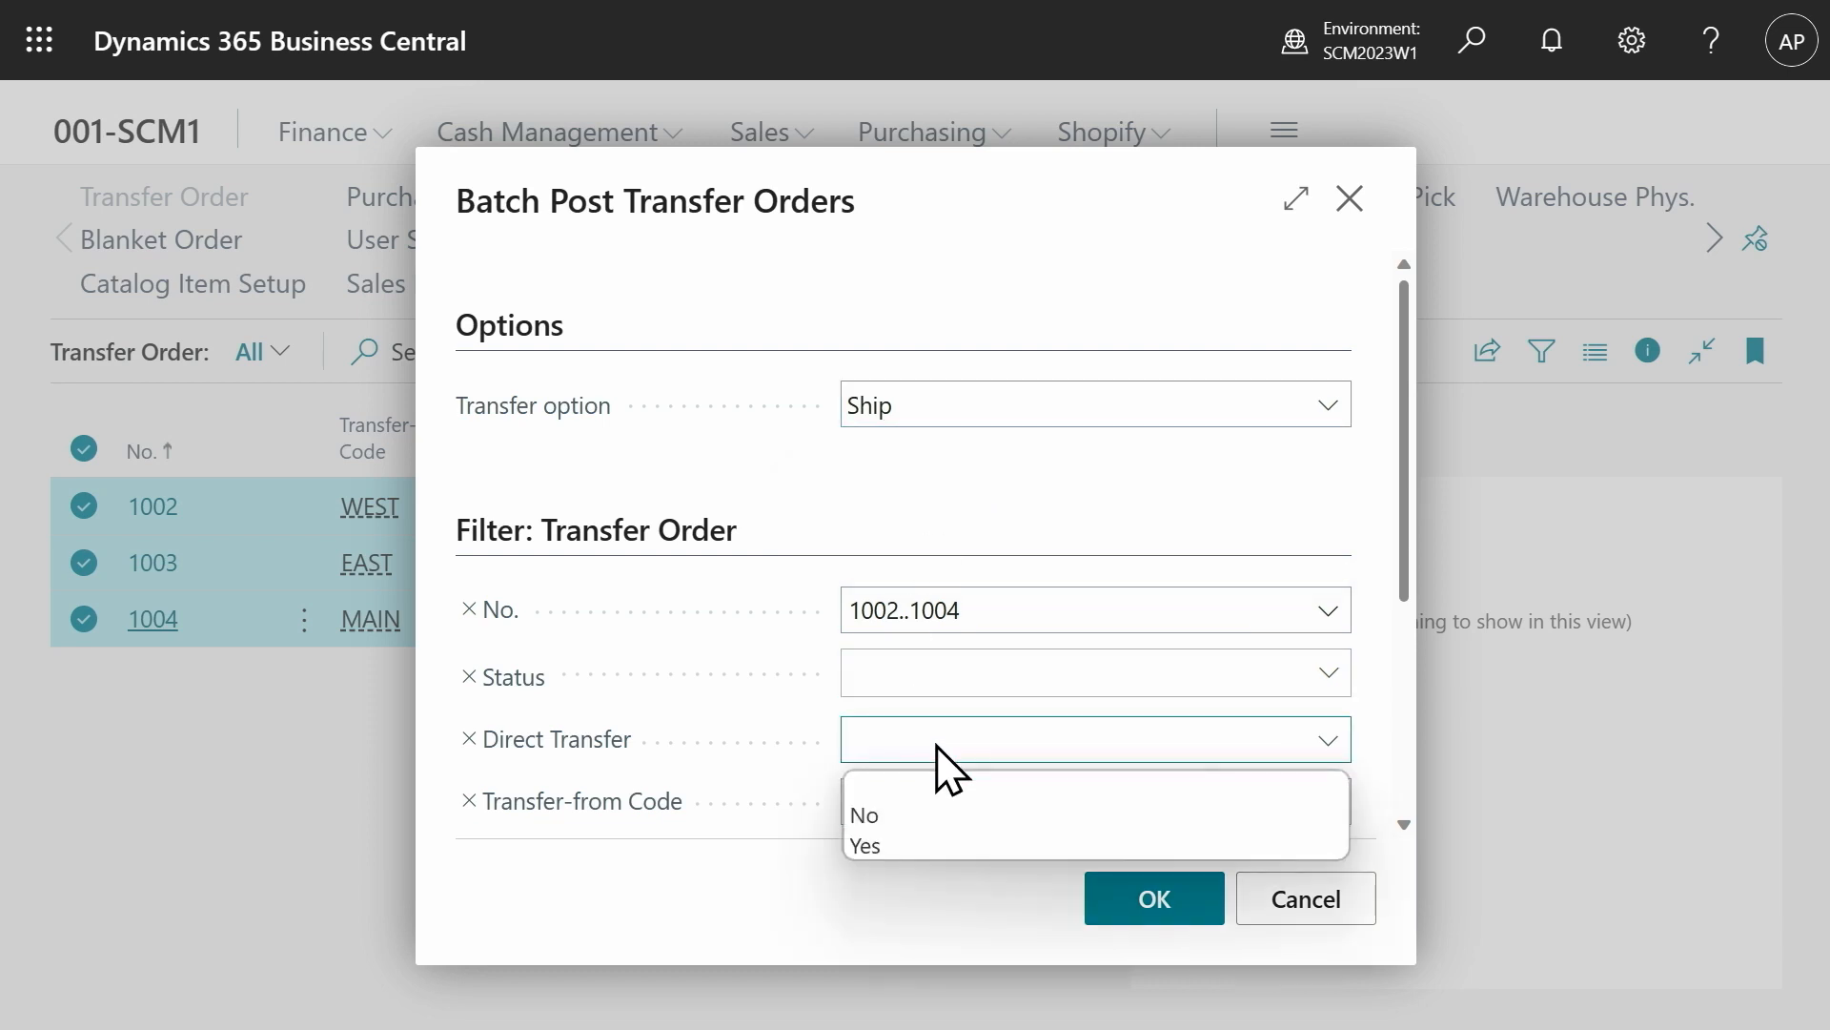
click(867, 818)
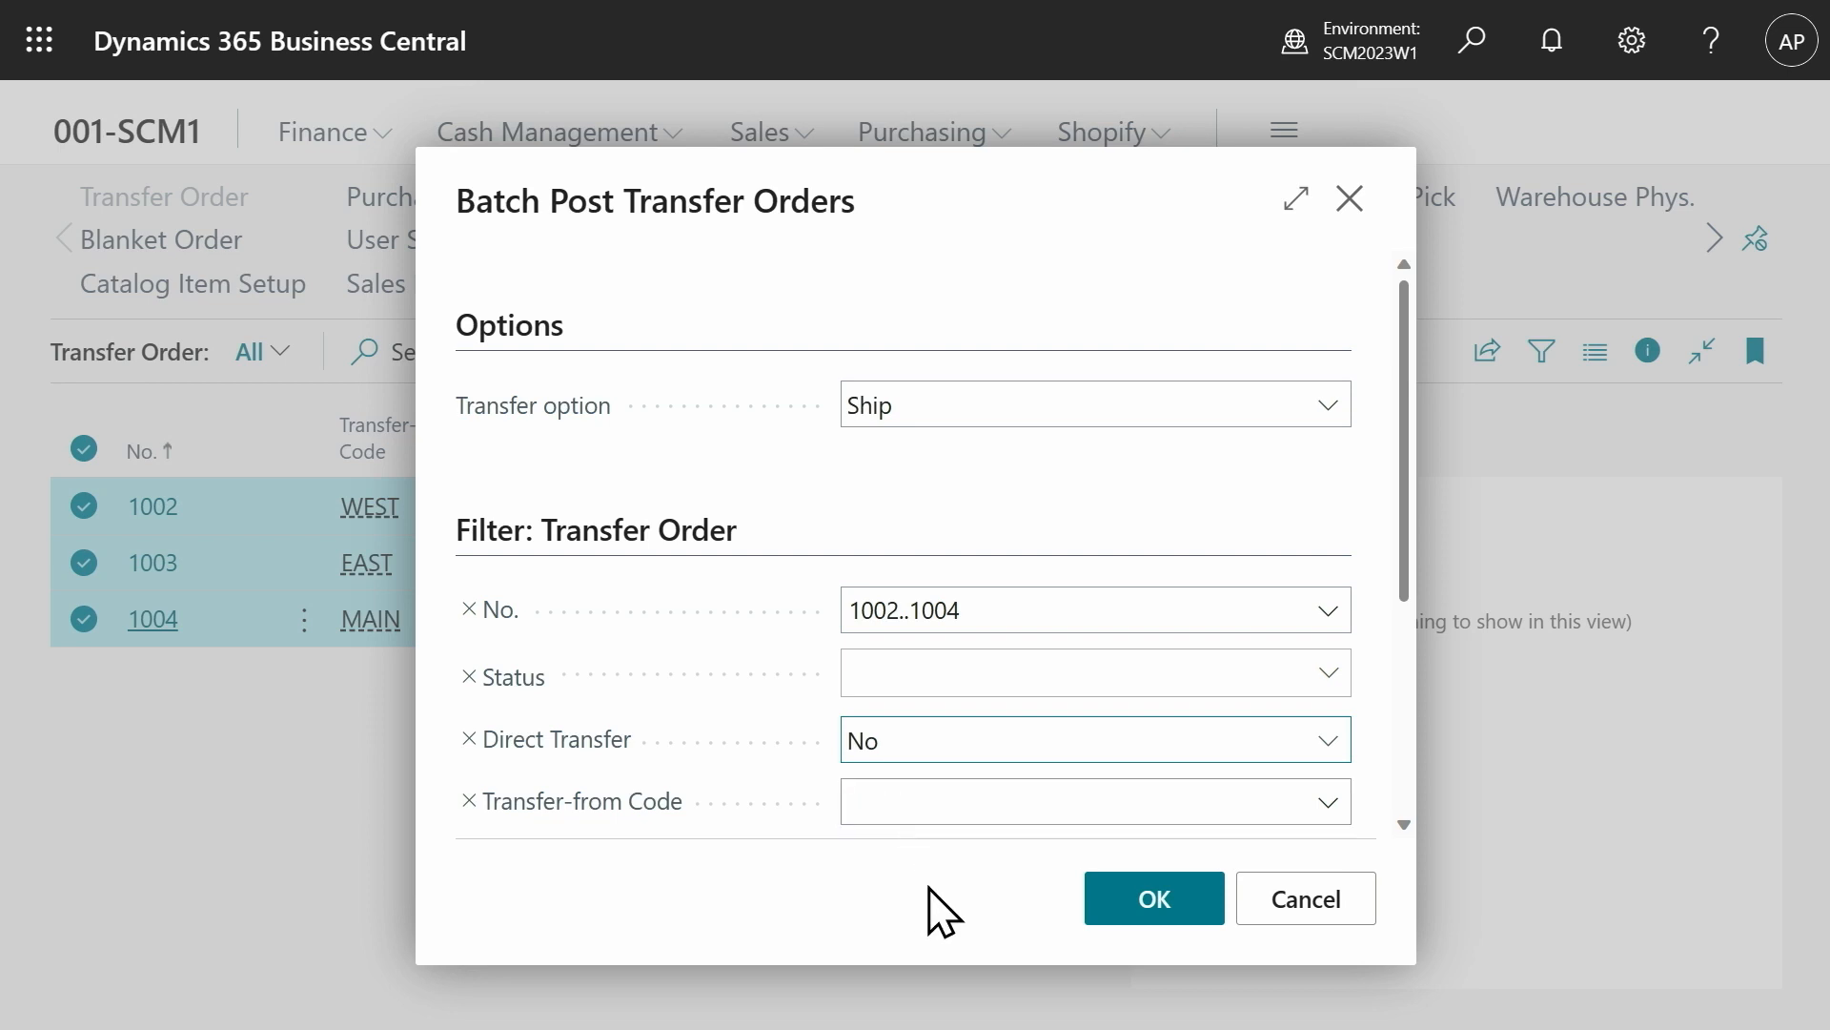
click(1165, 901)
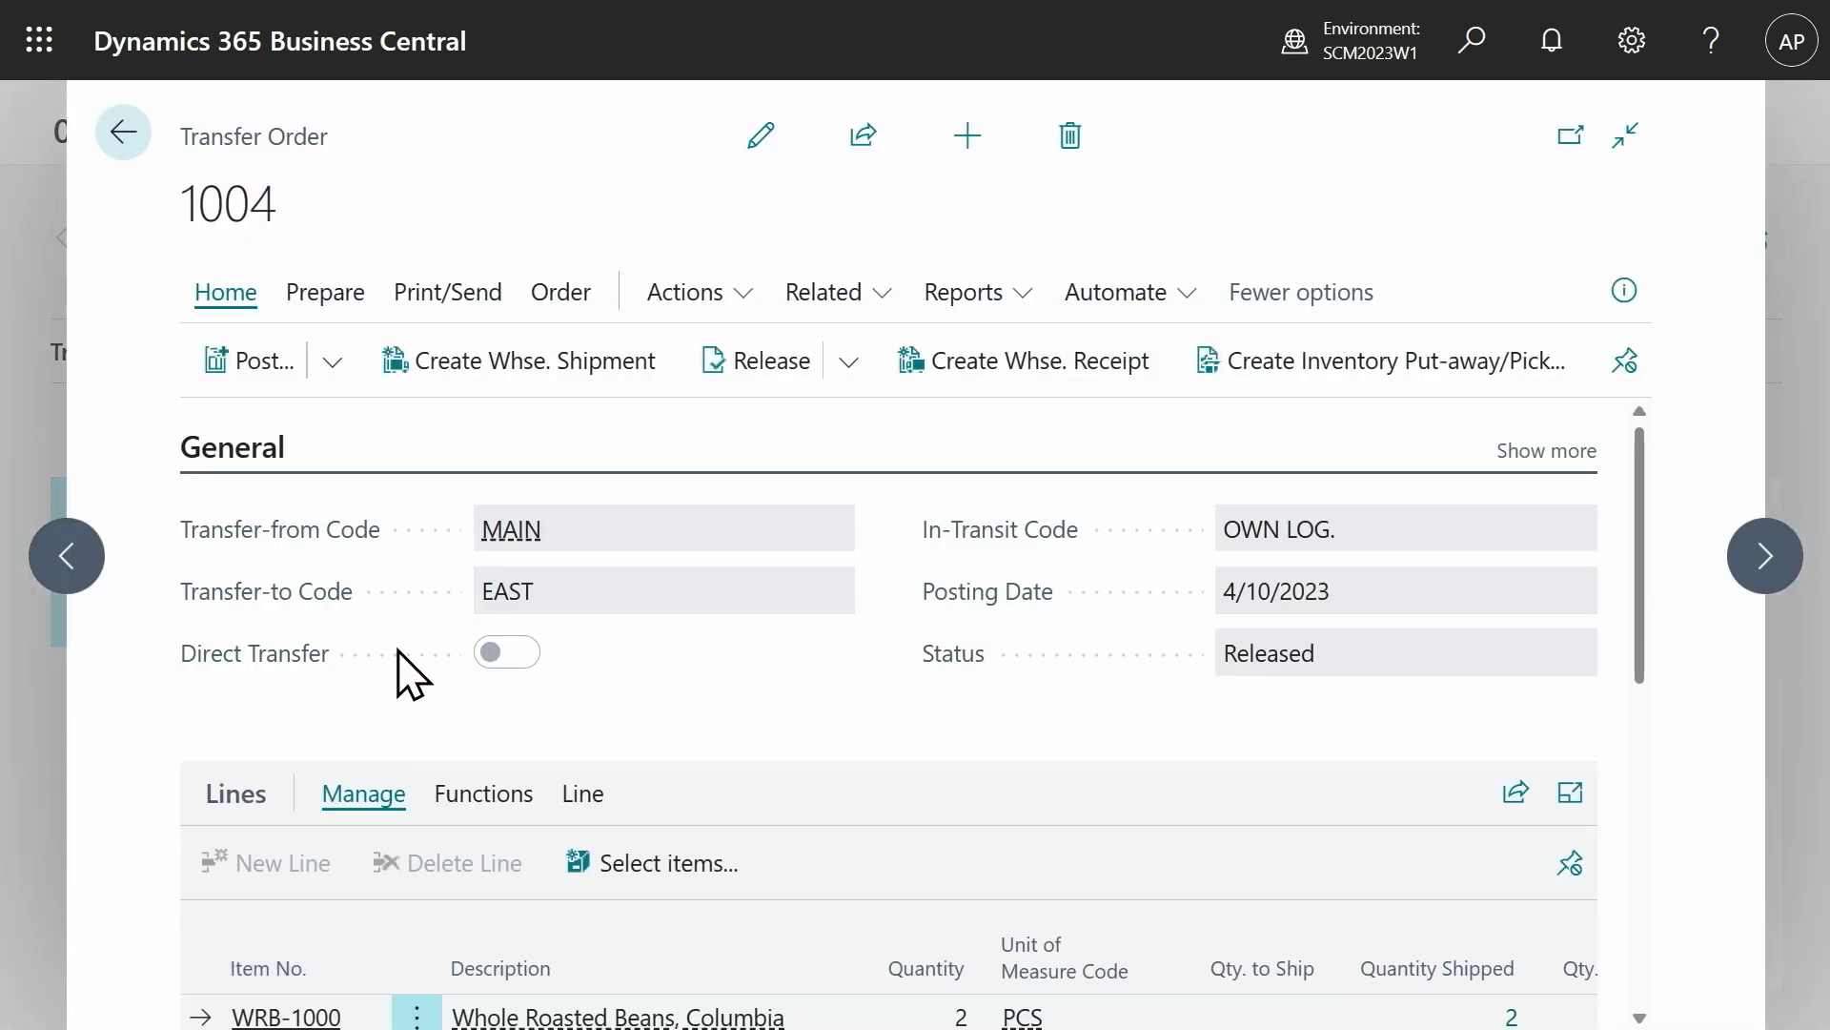
- Open the posted transfer shipment of order 1004 from the shipped quantity on its WRB-1001 line
scroll(401, 675, down, 4)
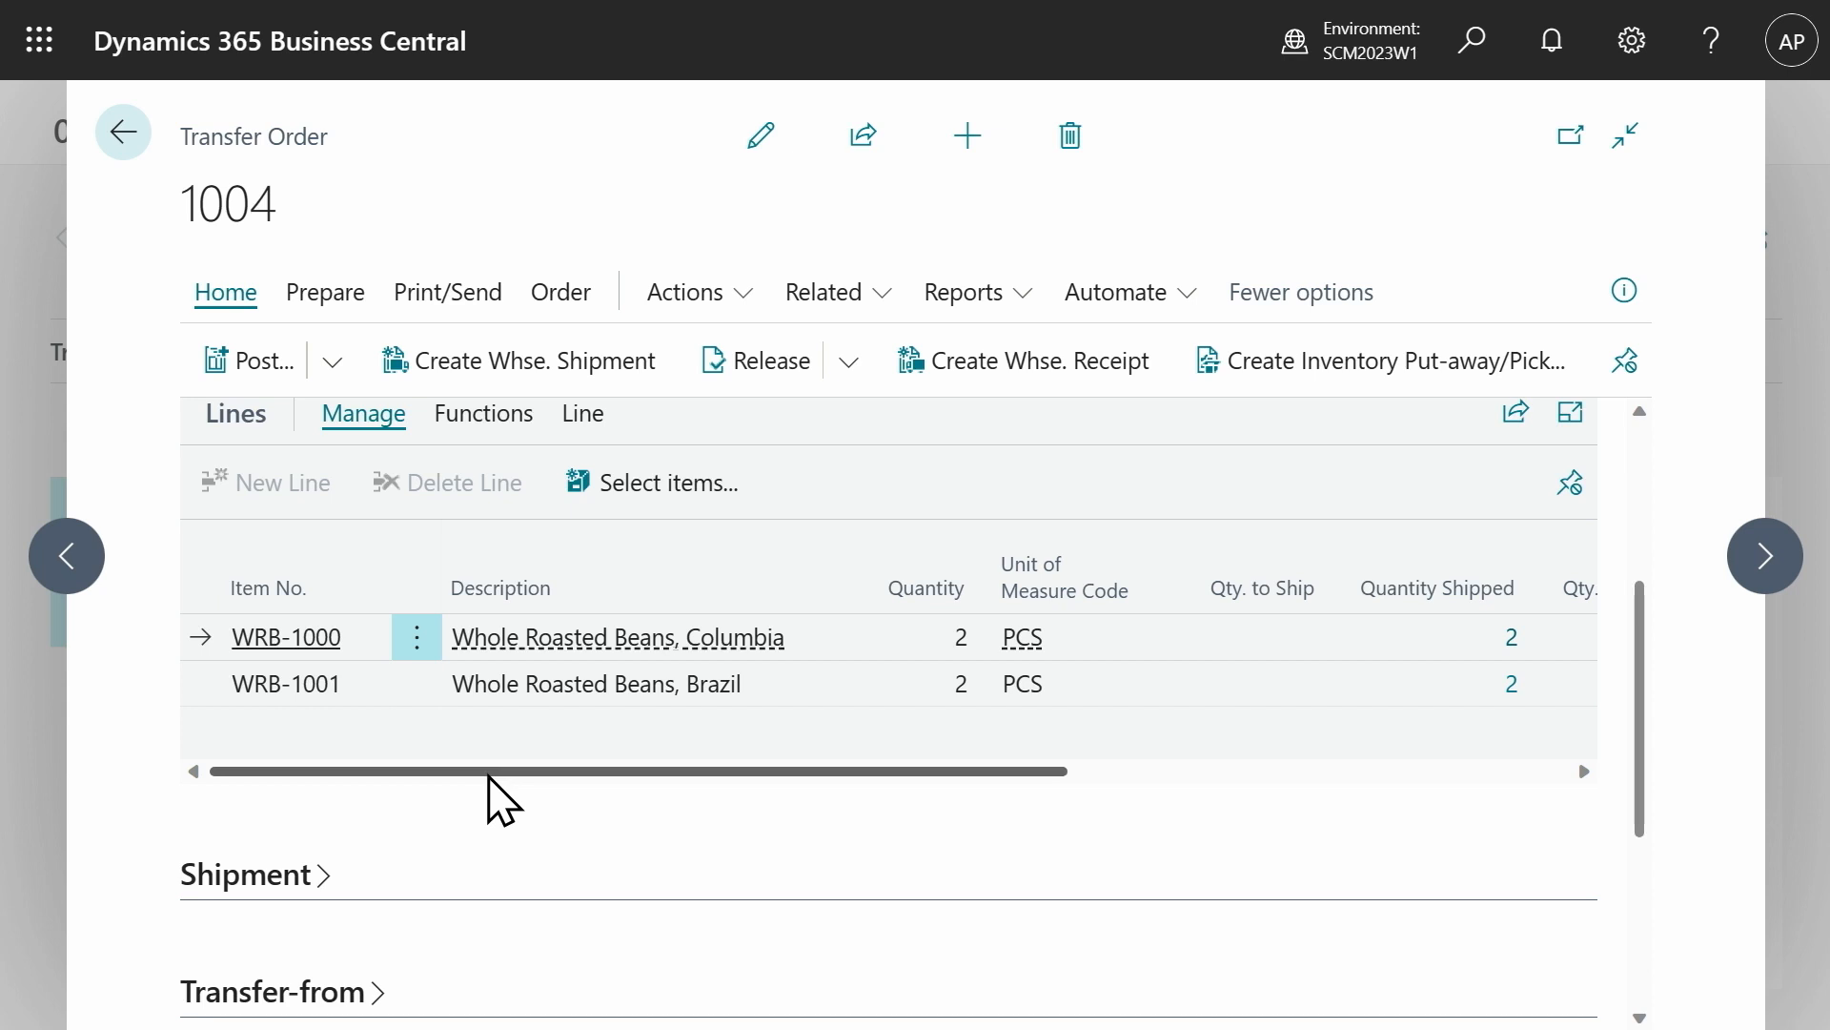
drag(496, 771, 562, 771)
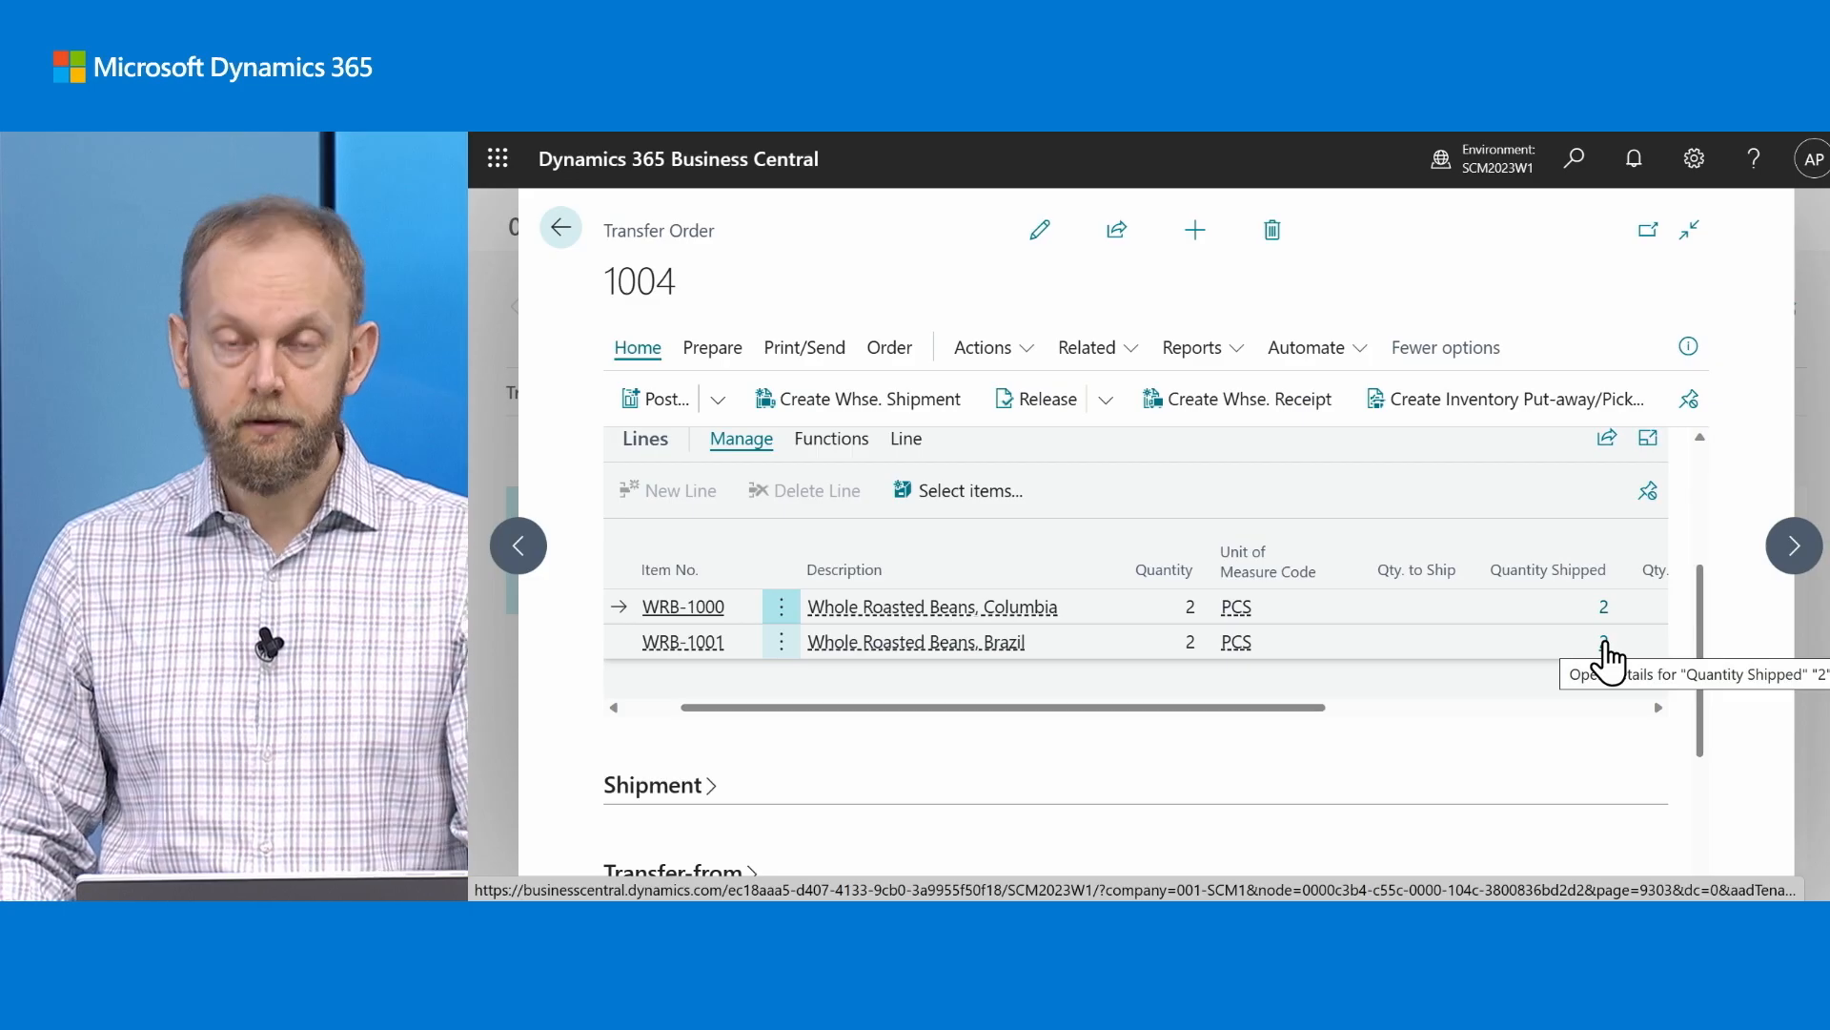
click(1606, 644)
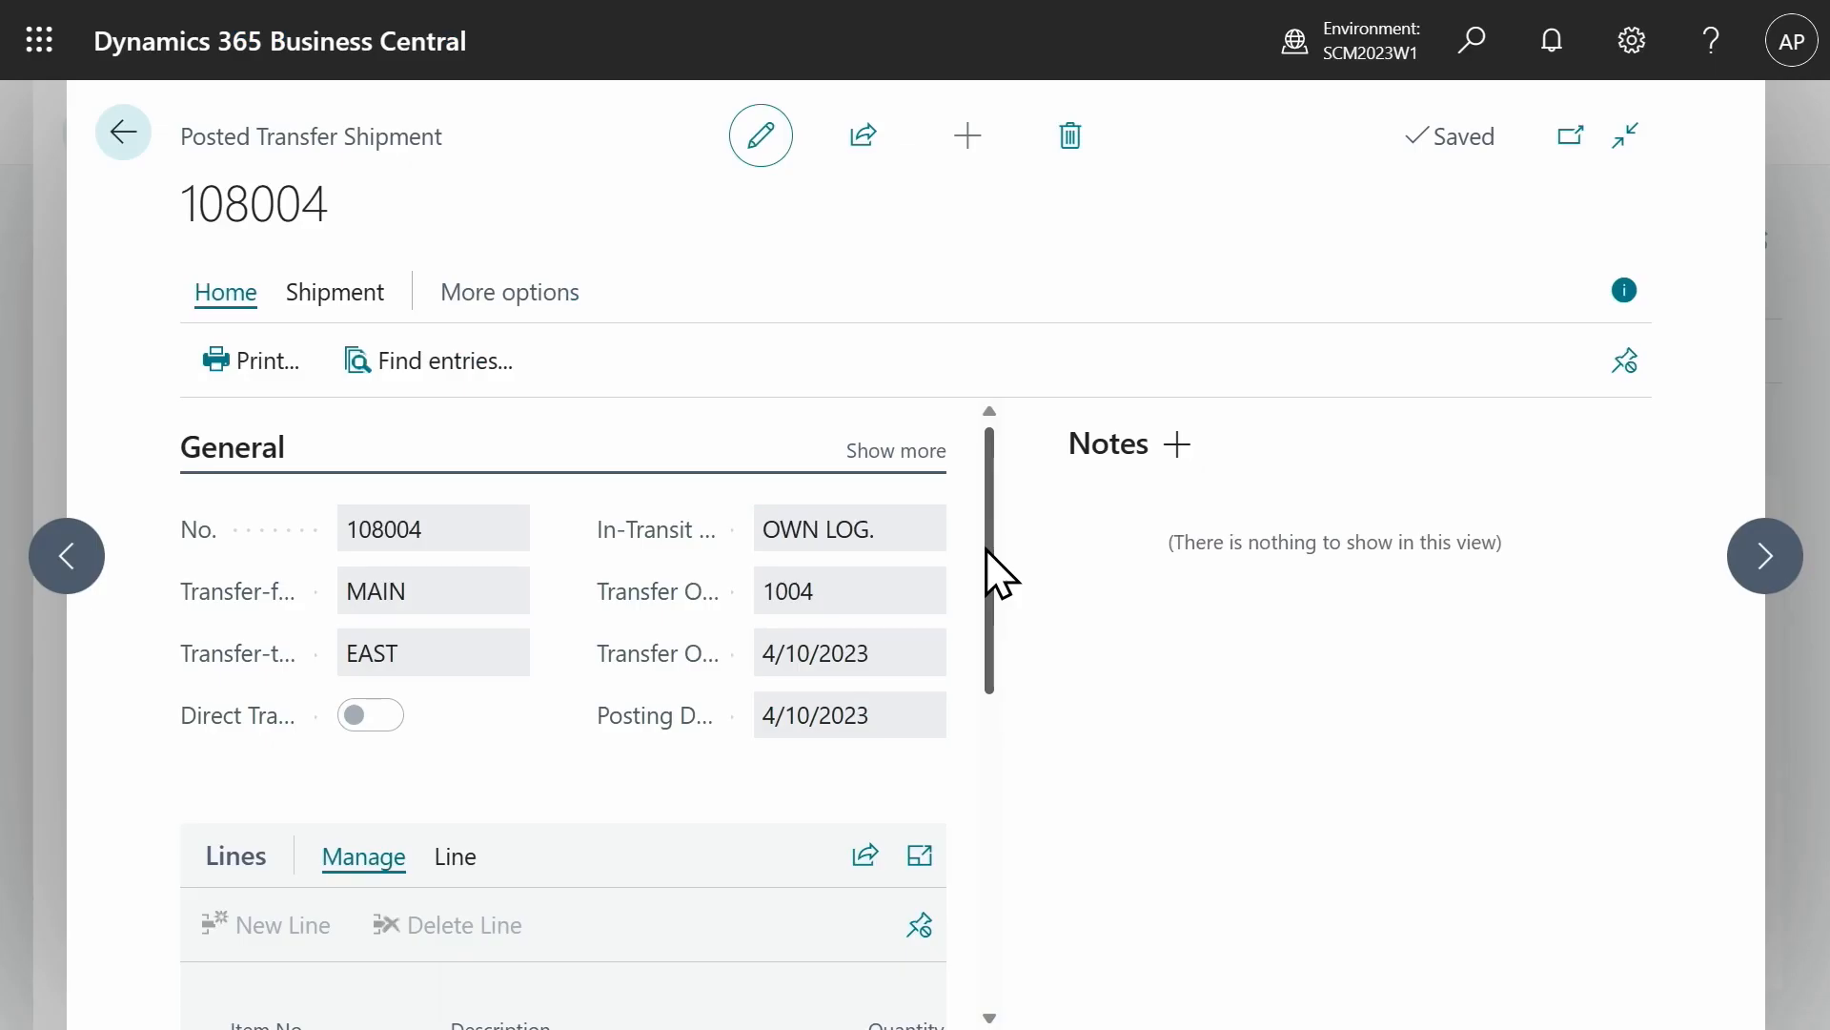
- Undo the posted shipment for both the WRB-1000 and WRB-1001 lines and confirm the reversal
drag(987, 553, 963, 765)
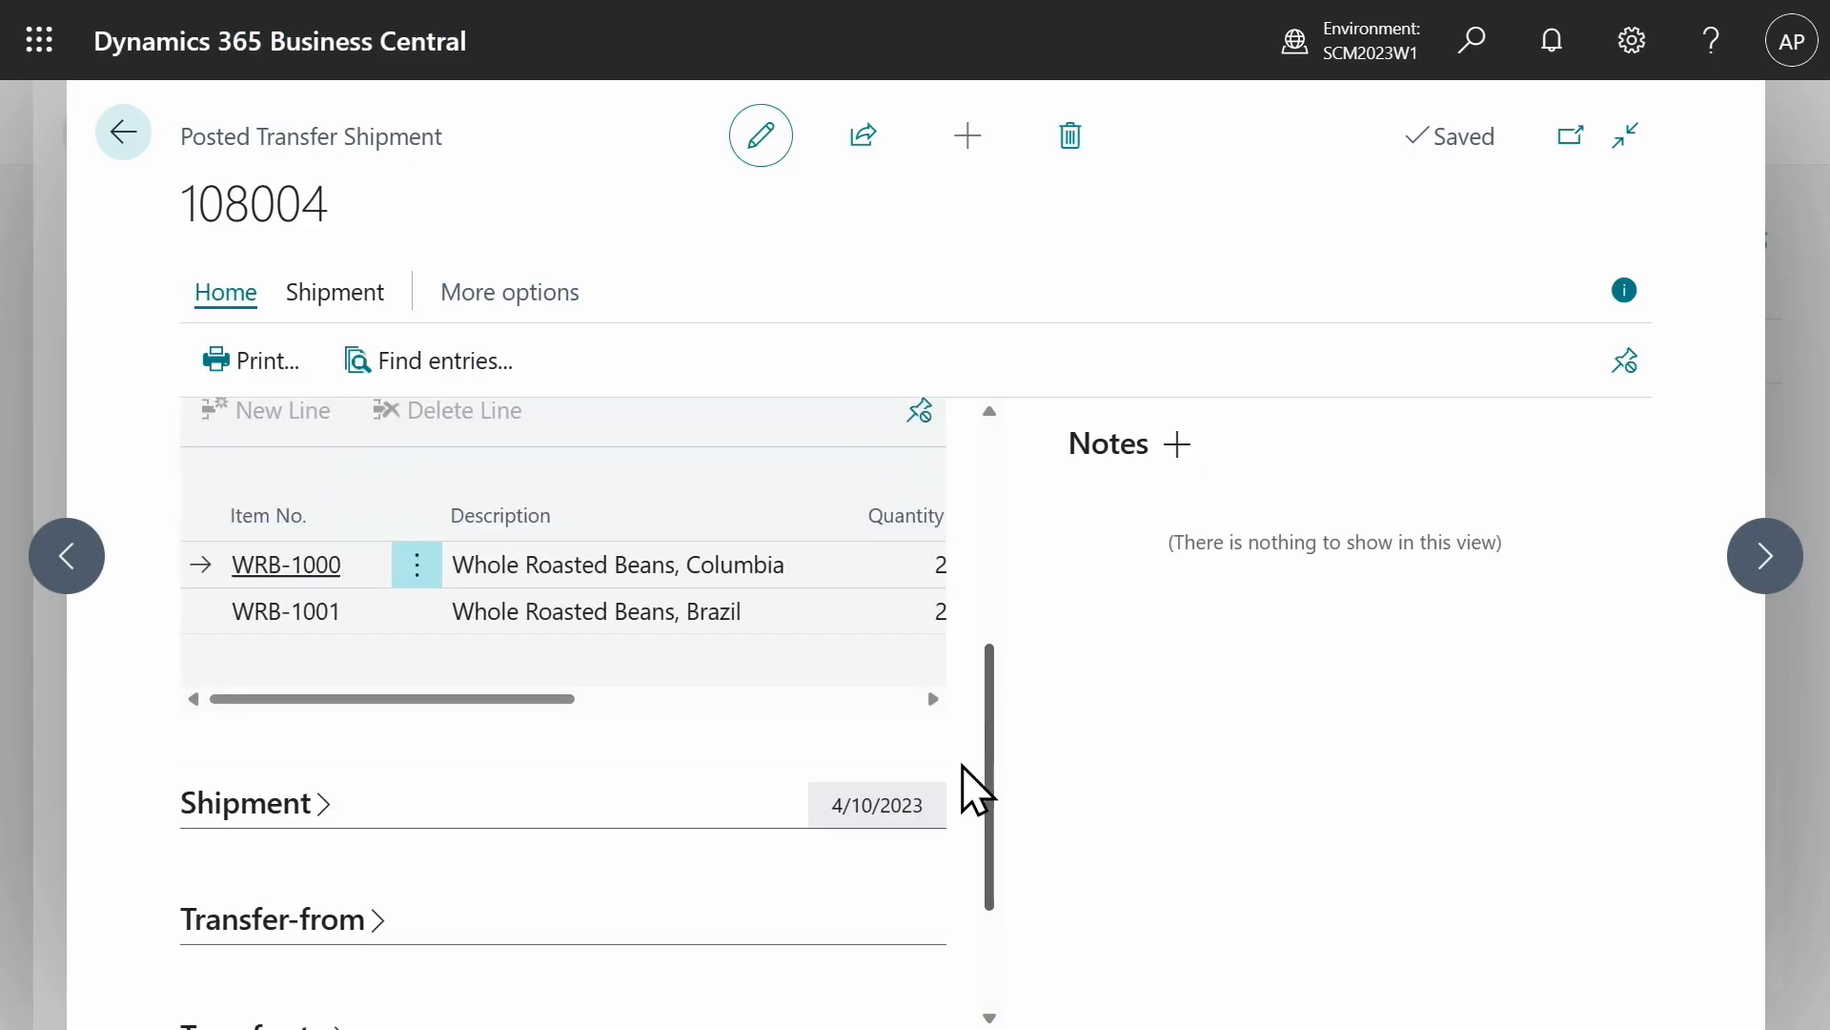
shift+click(530, 620)
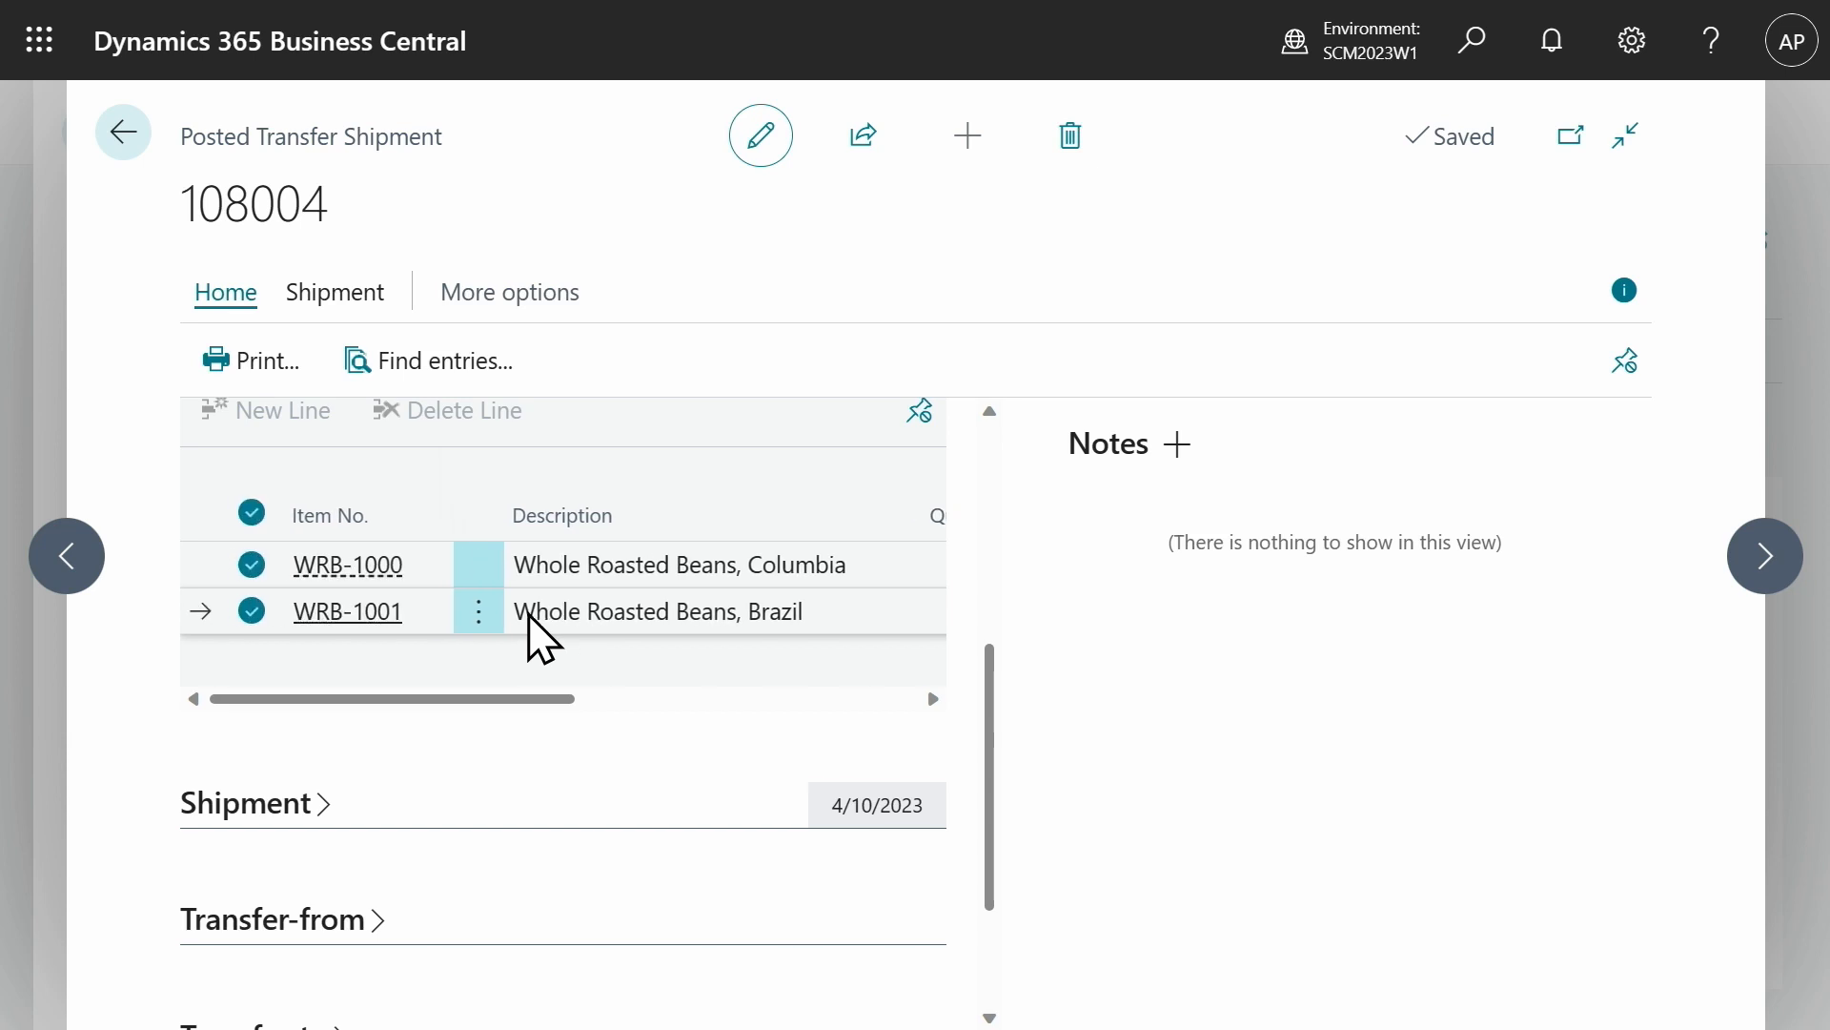
scroll(534, 620, up, 1)
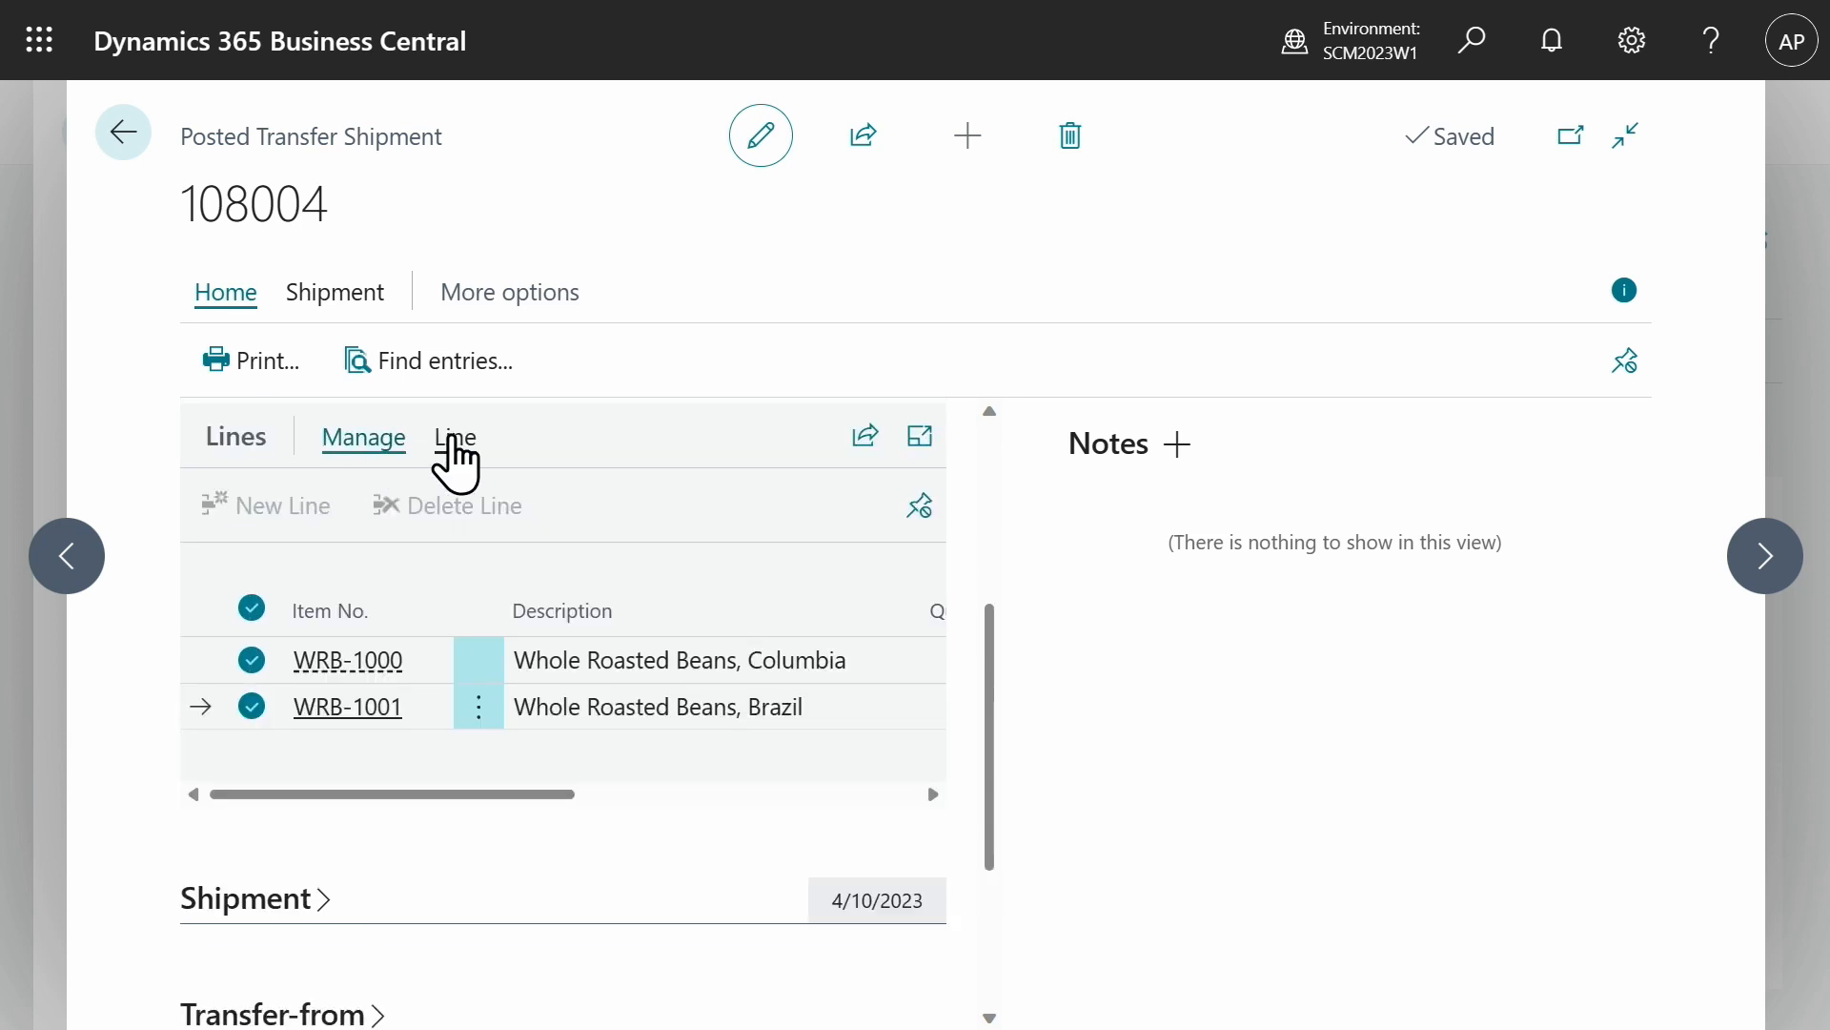
click(456, 438)
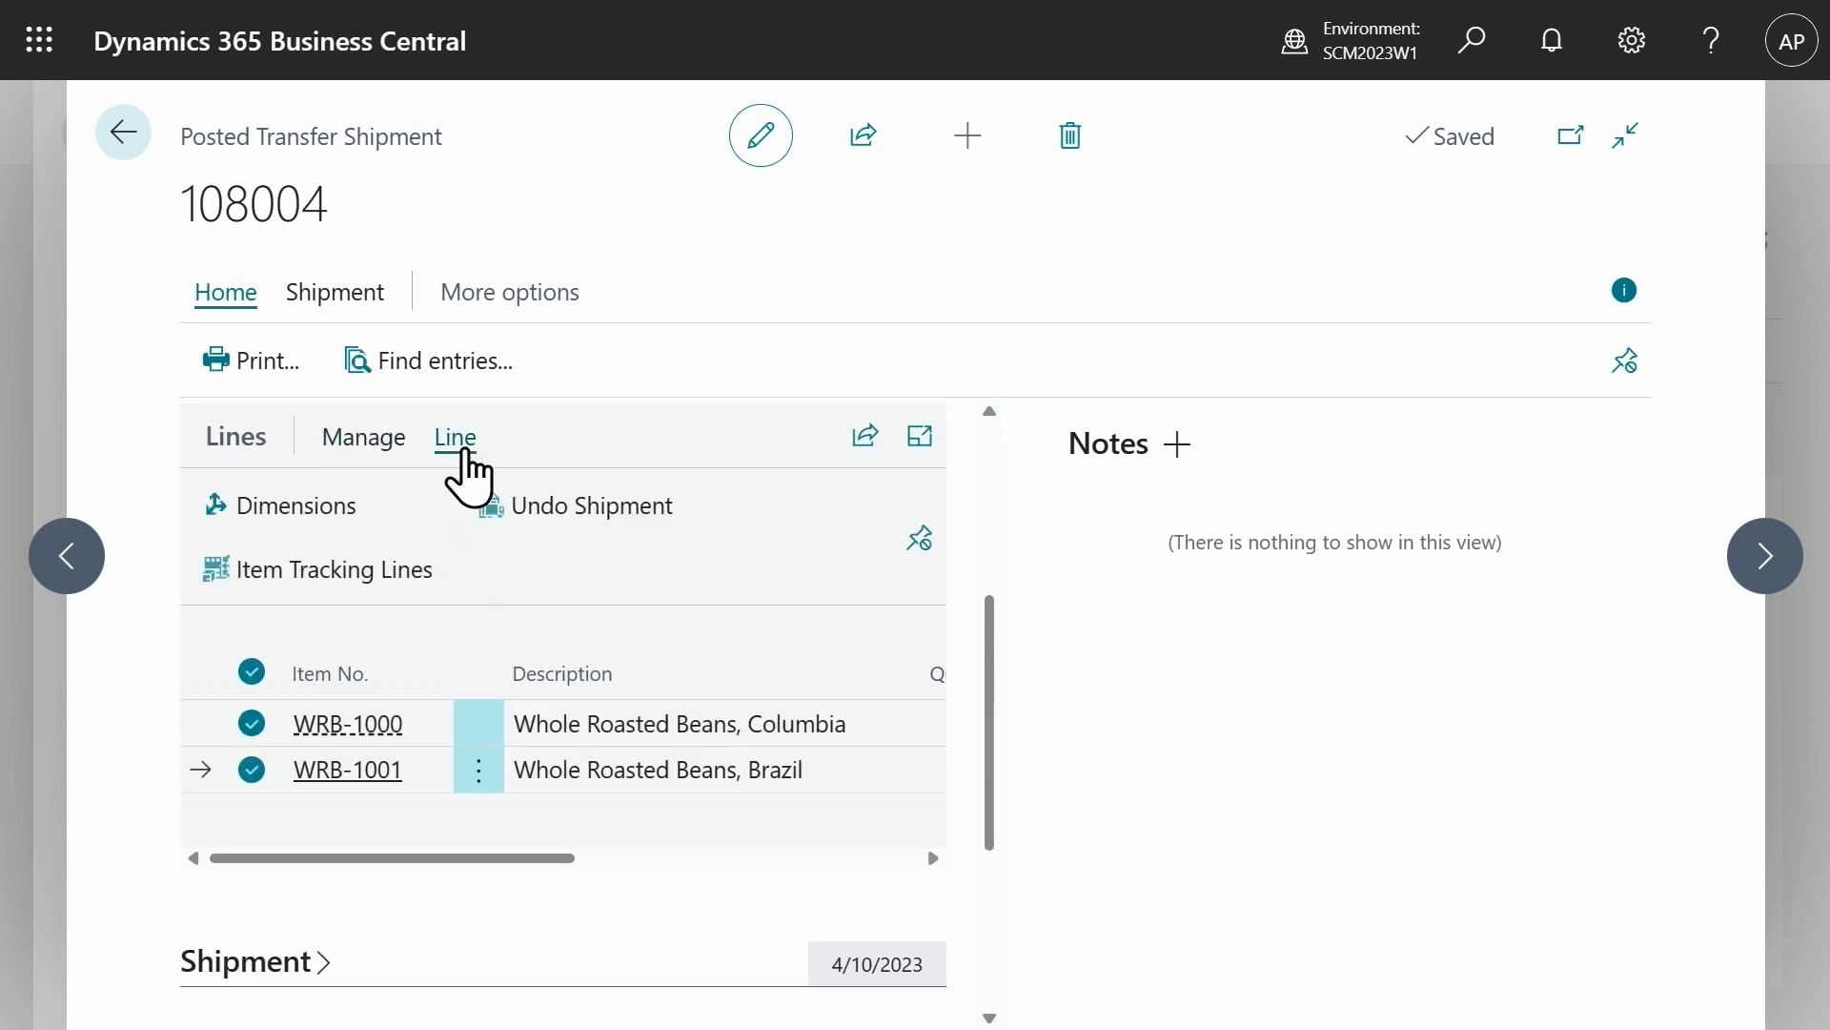
click(540, 521)
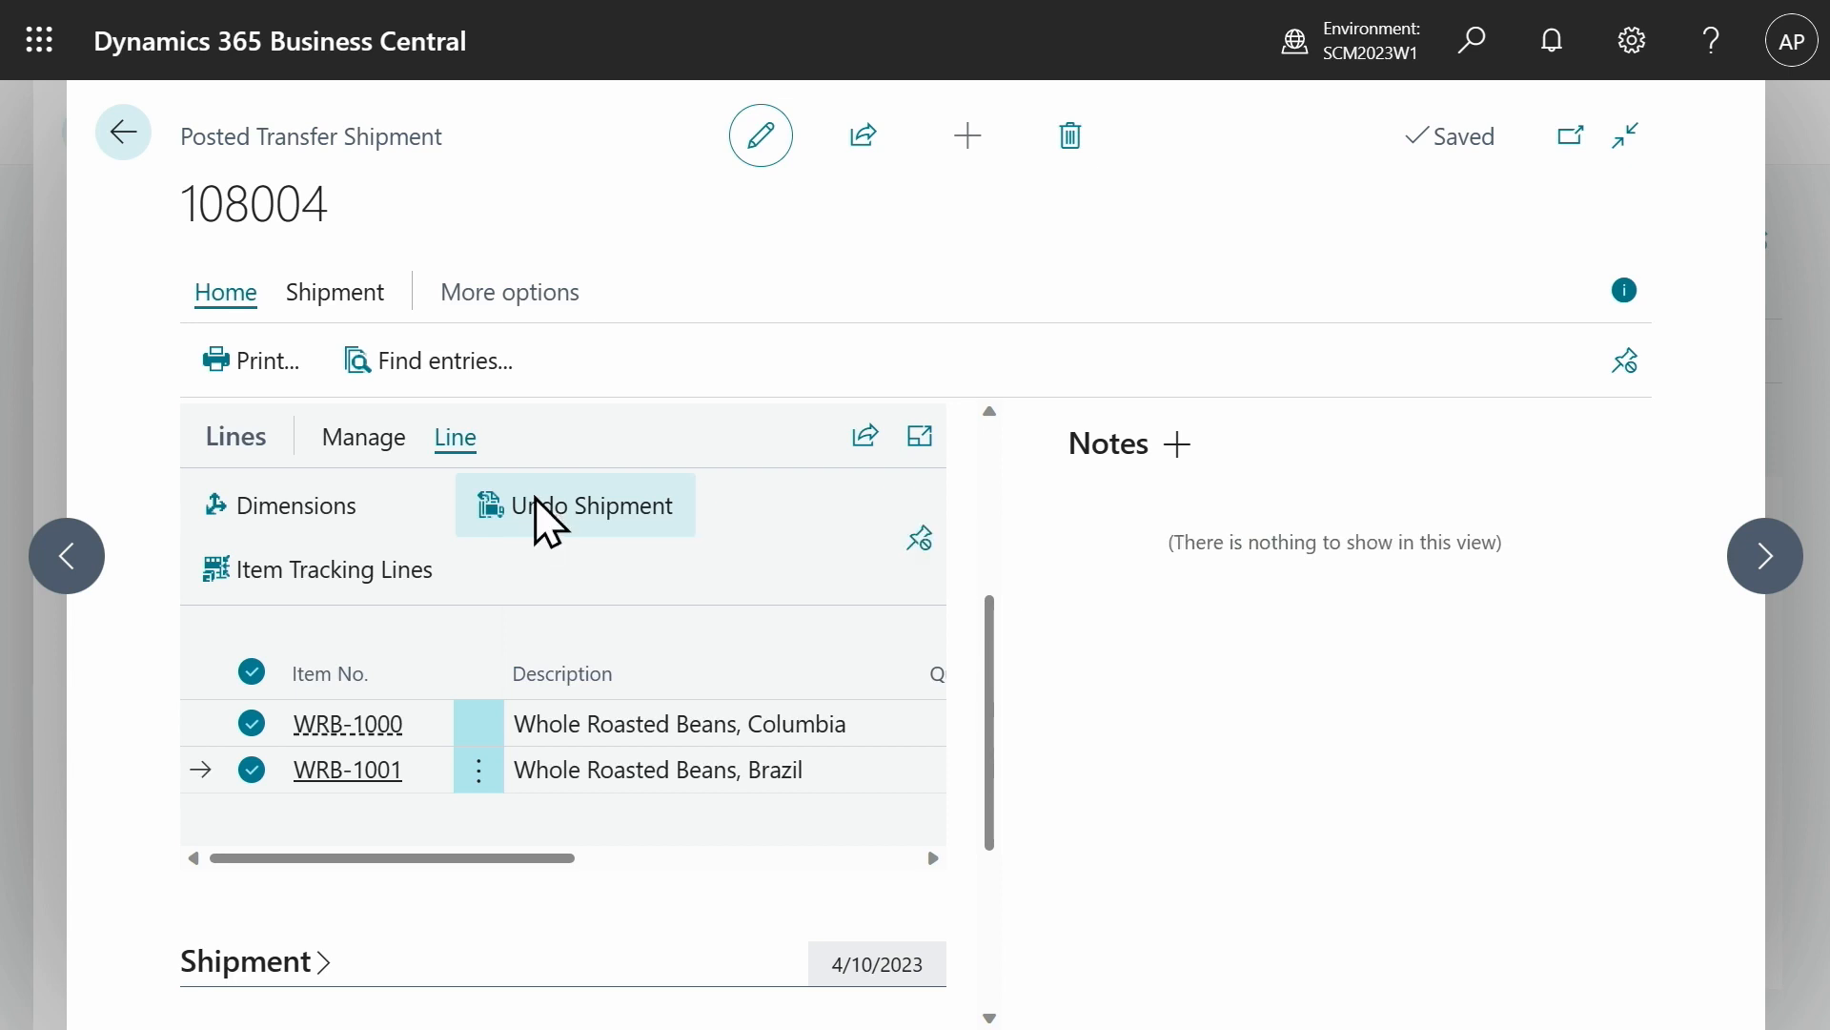
click(1077, 633)
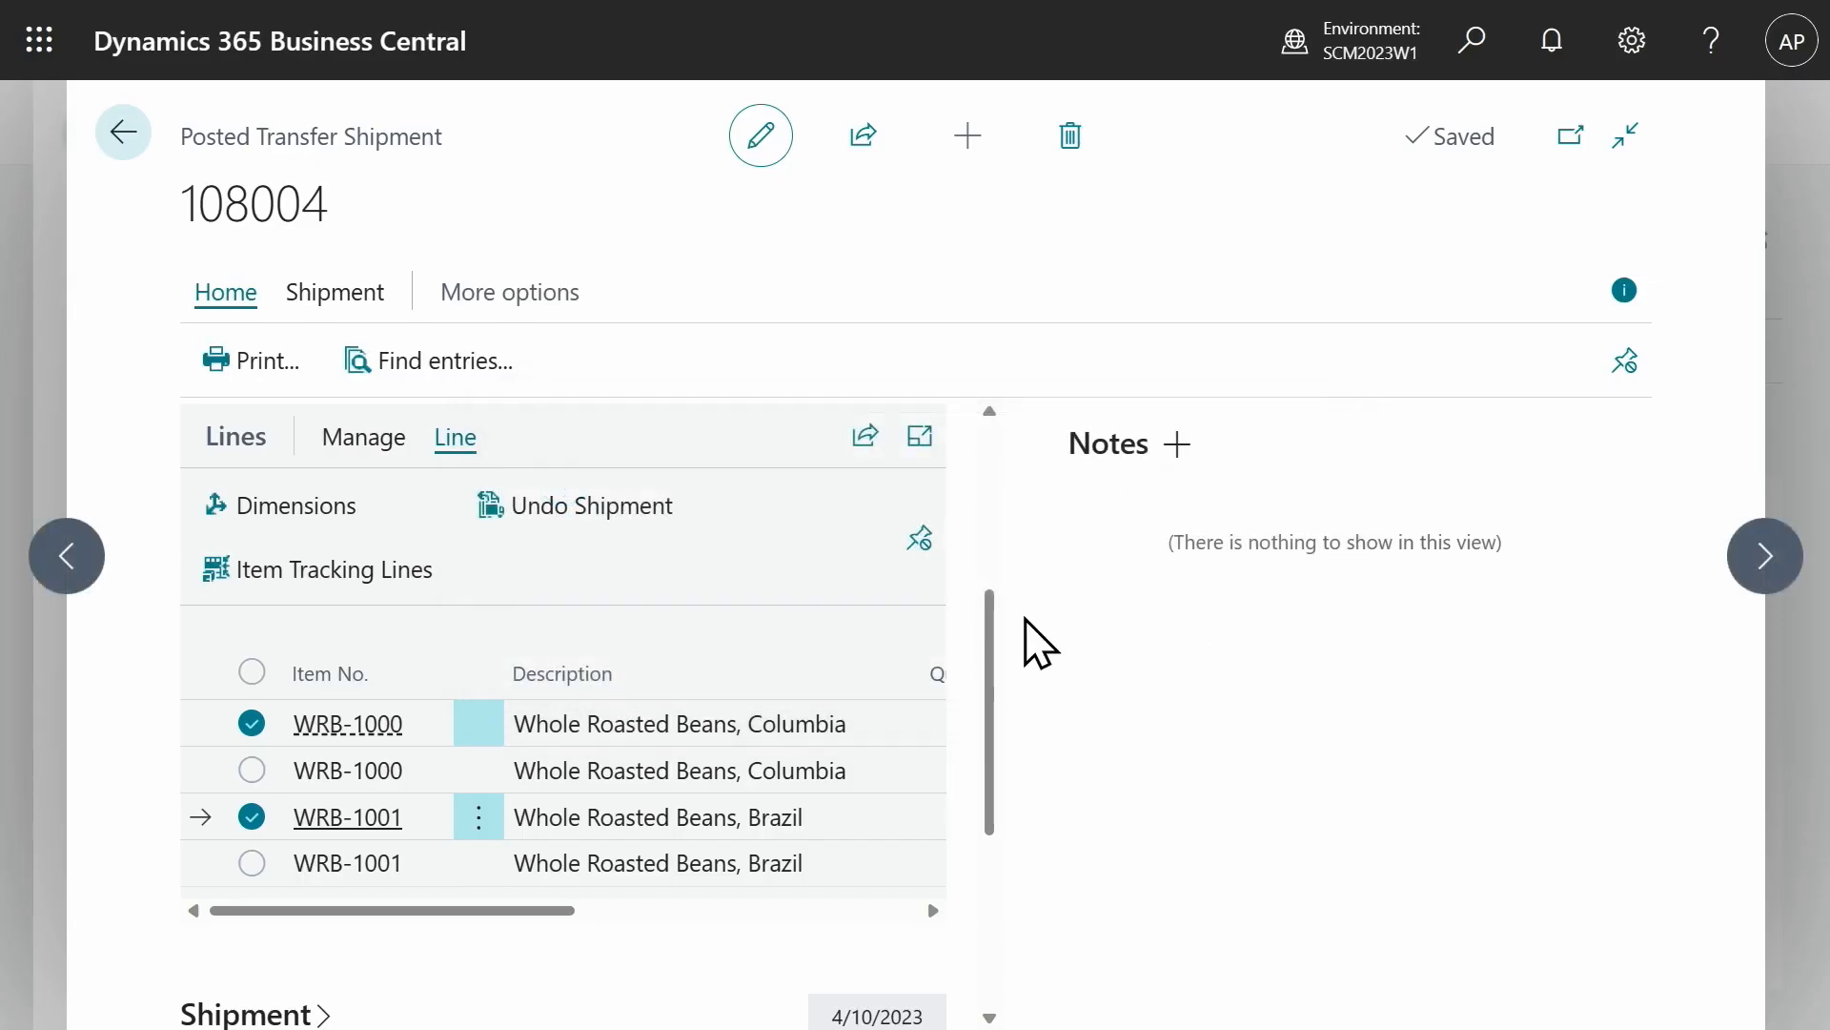
- Review the quantities on the reversed lines of the posted transfer shipment and return to the transfer order list
drag(497, 908, 584, 951)
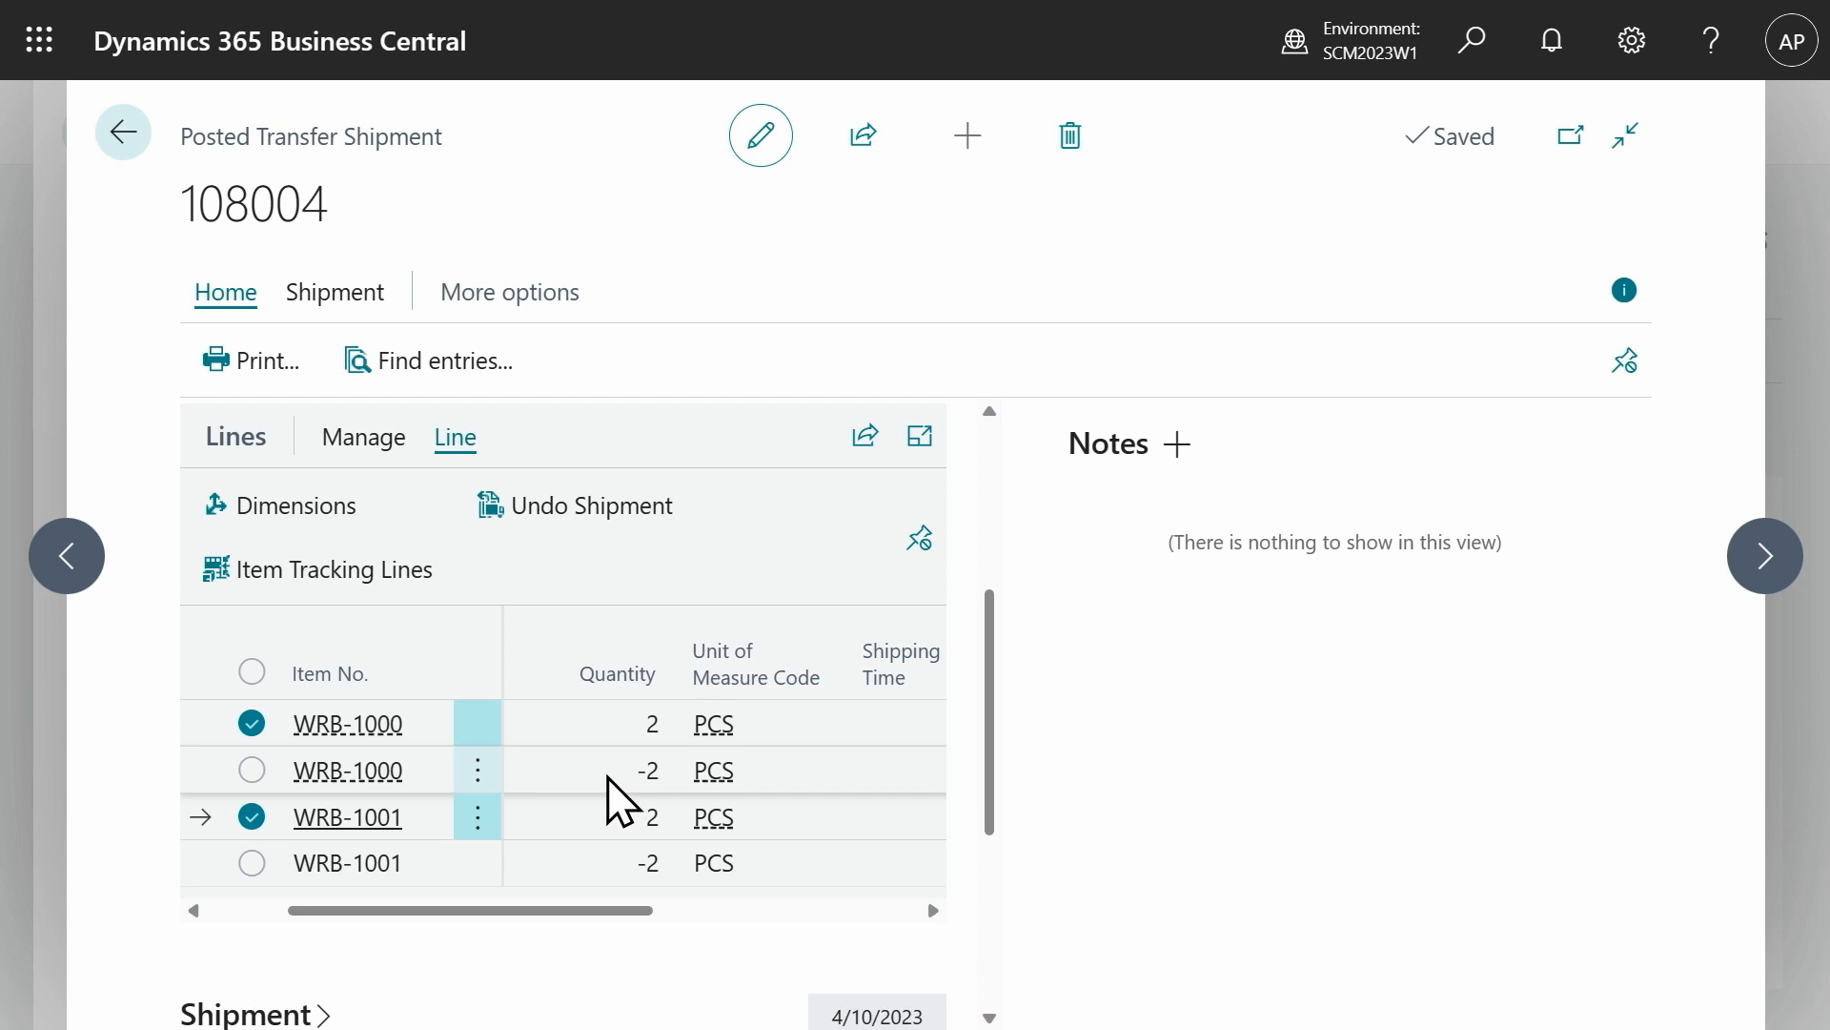
click(126, 143)
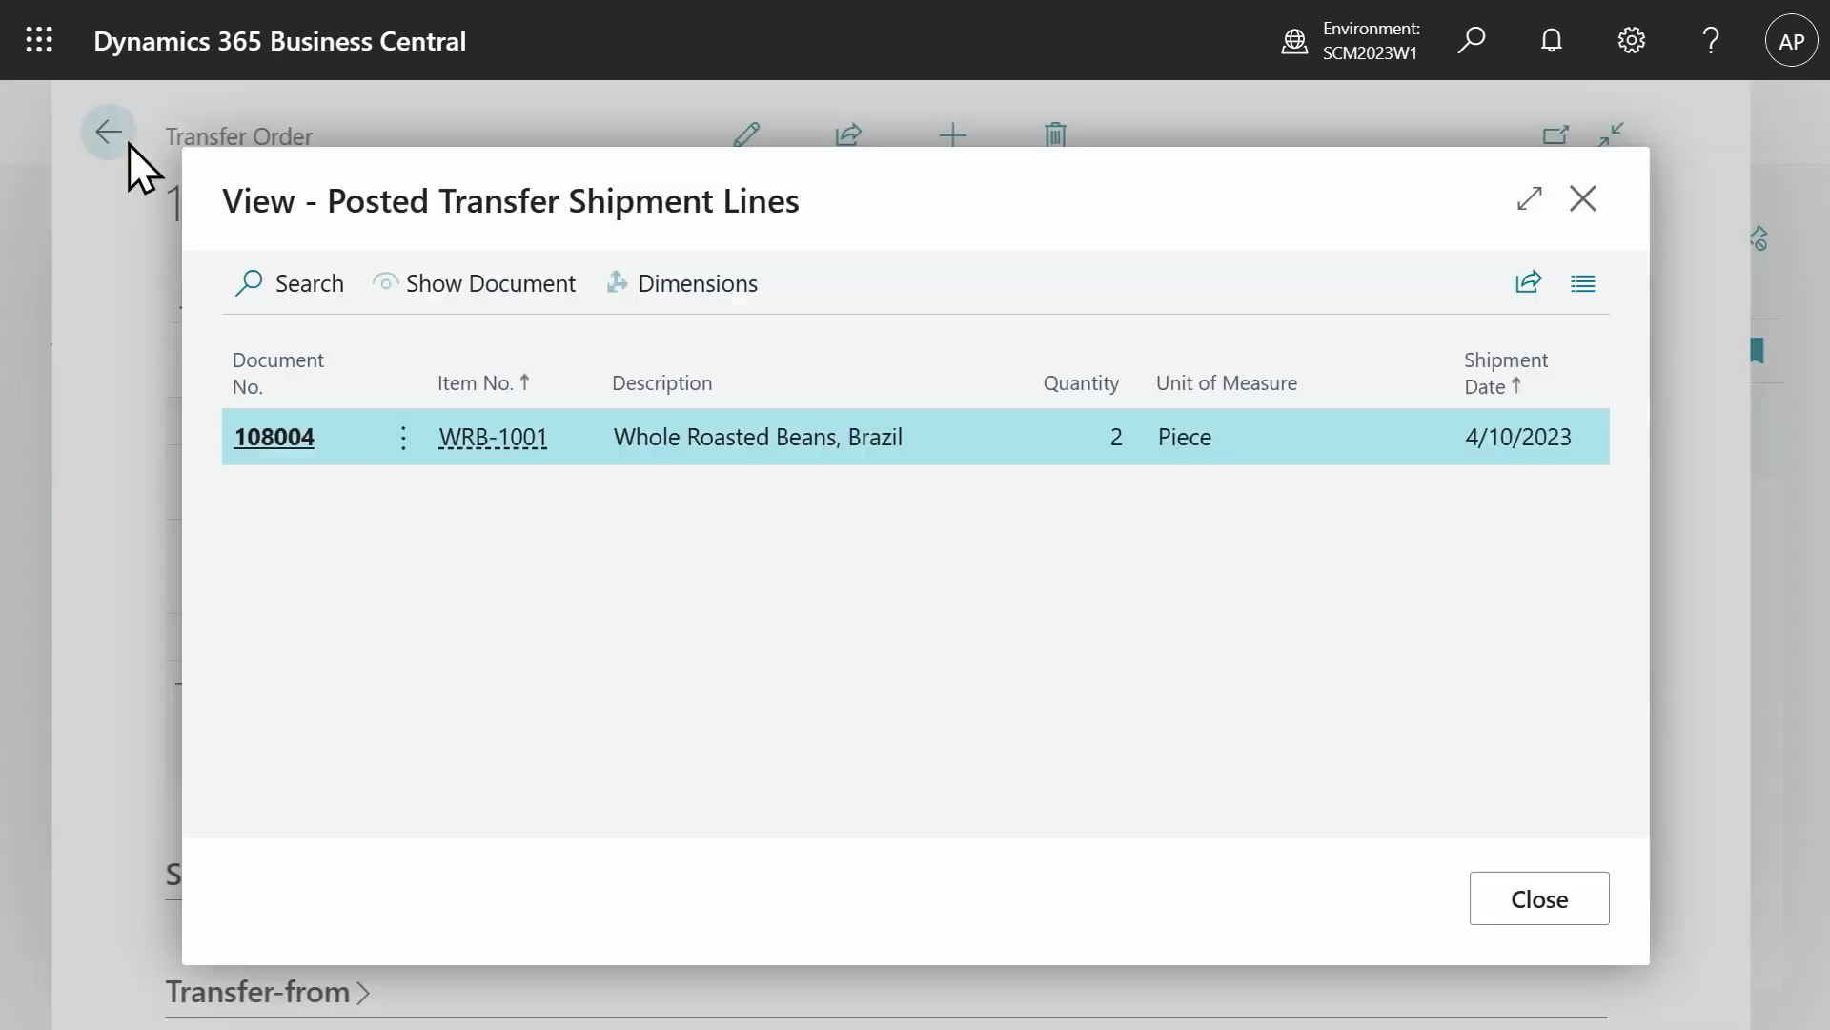
click(1583, 198)
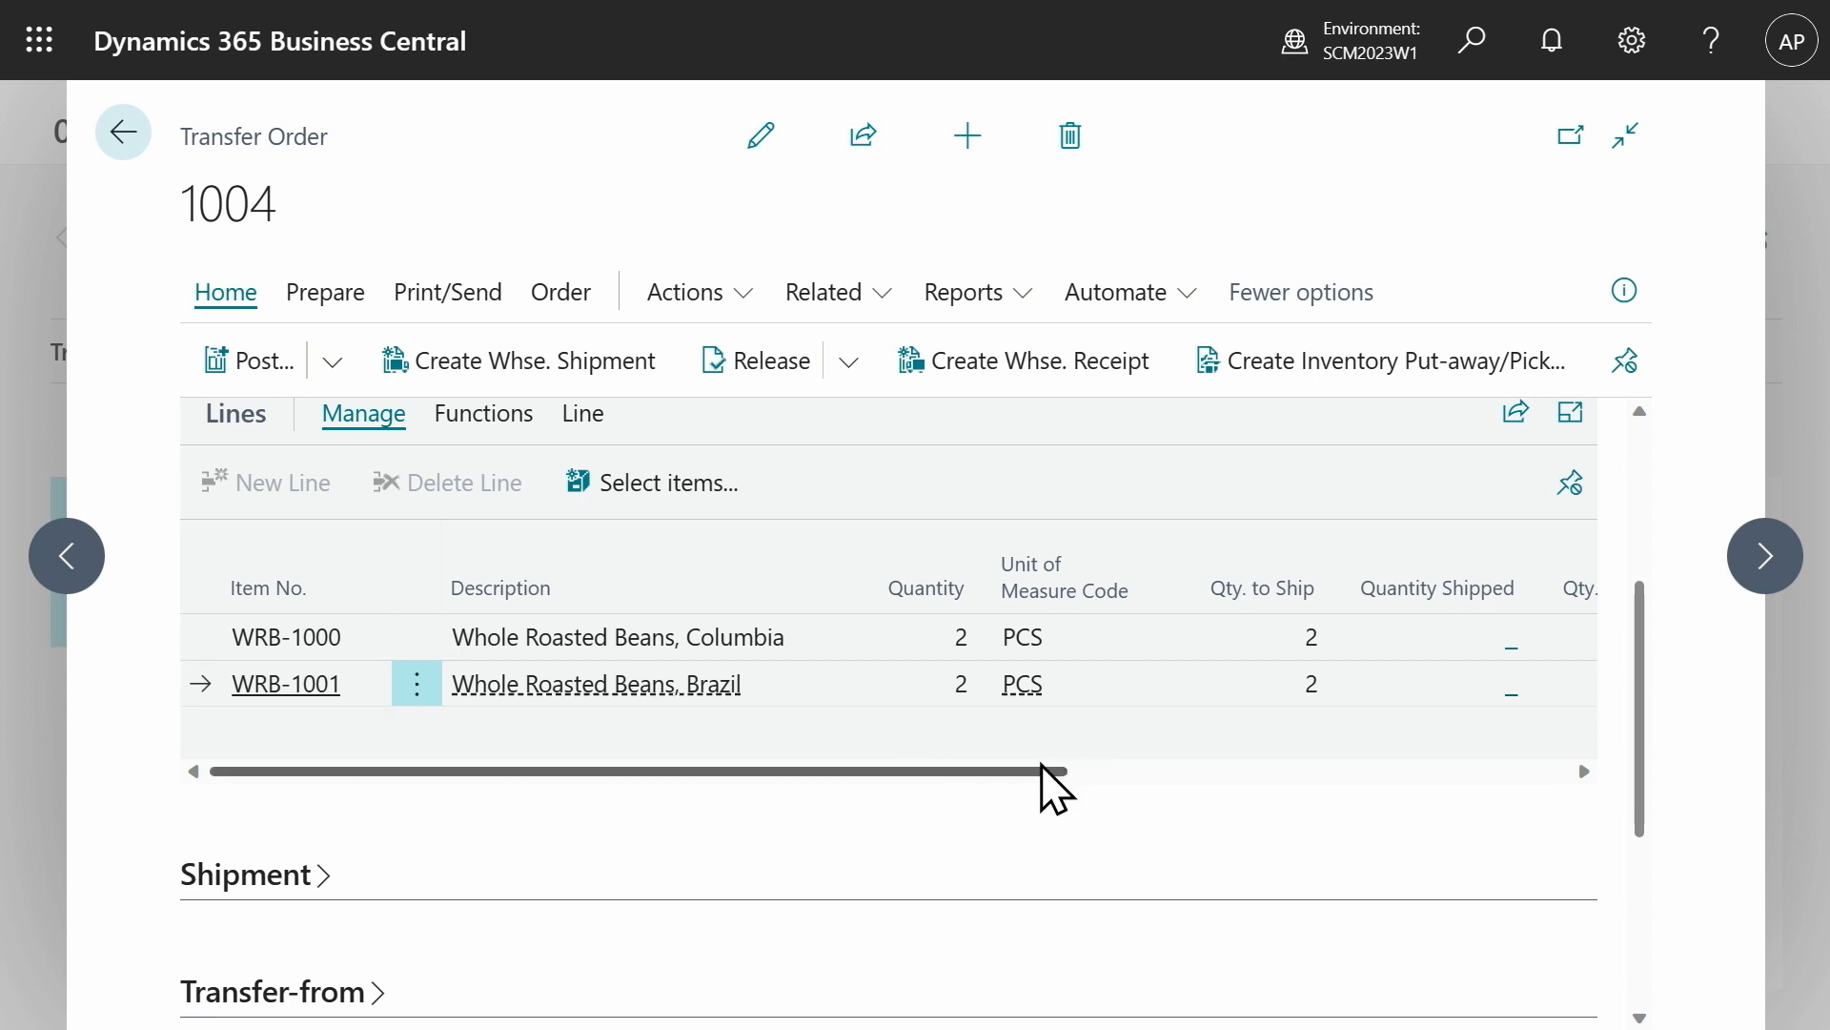
click(124, 134)
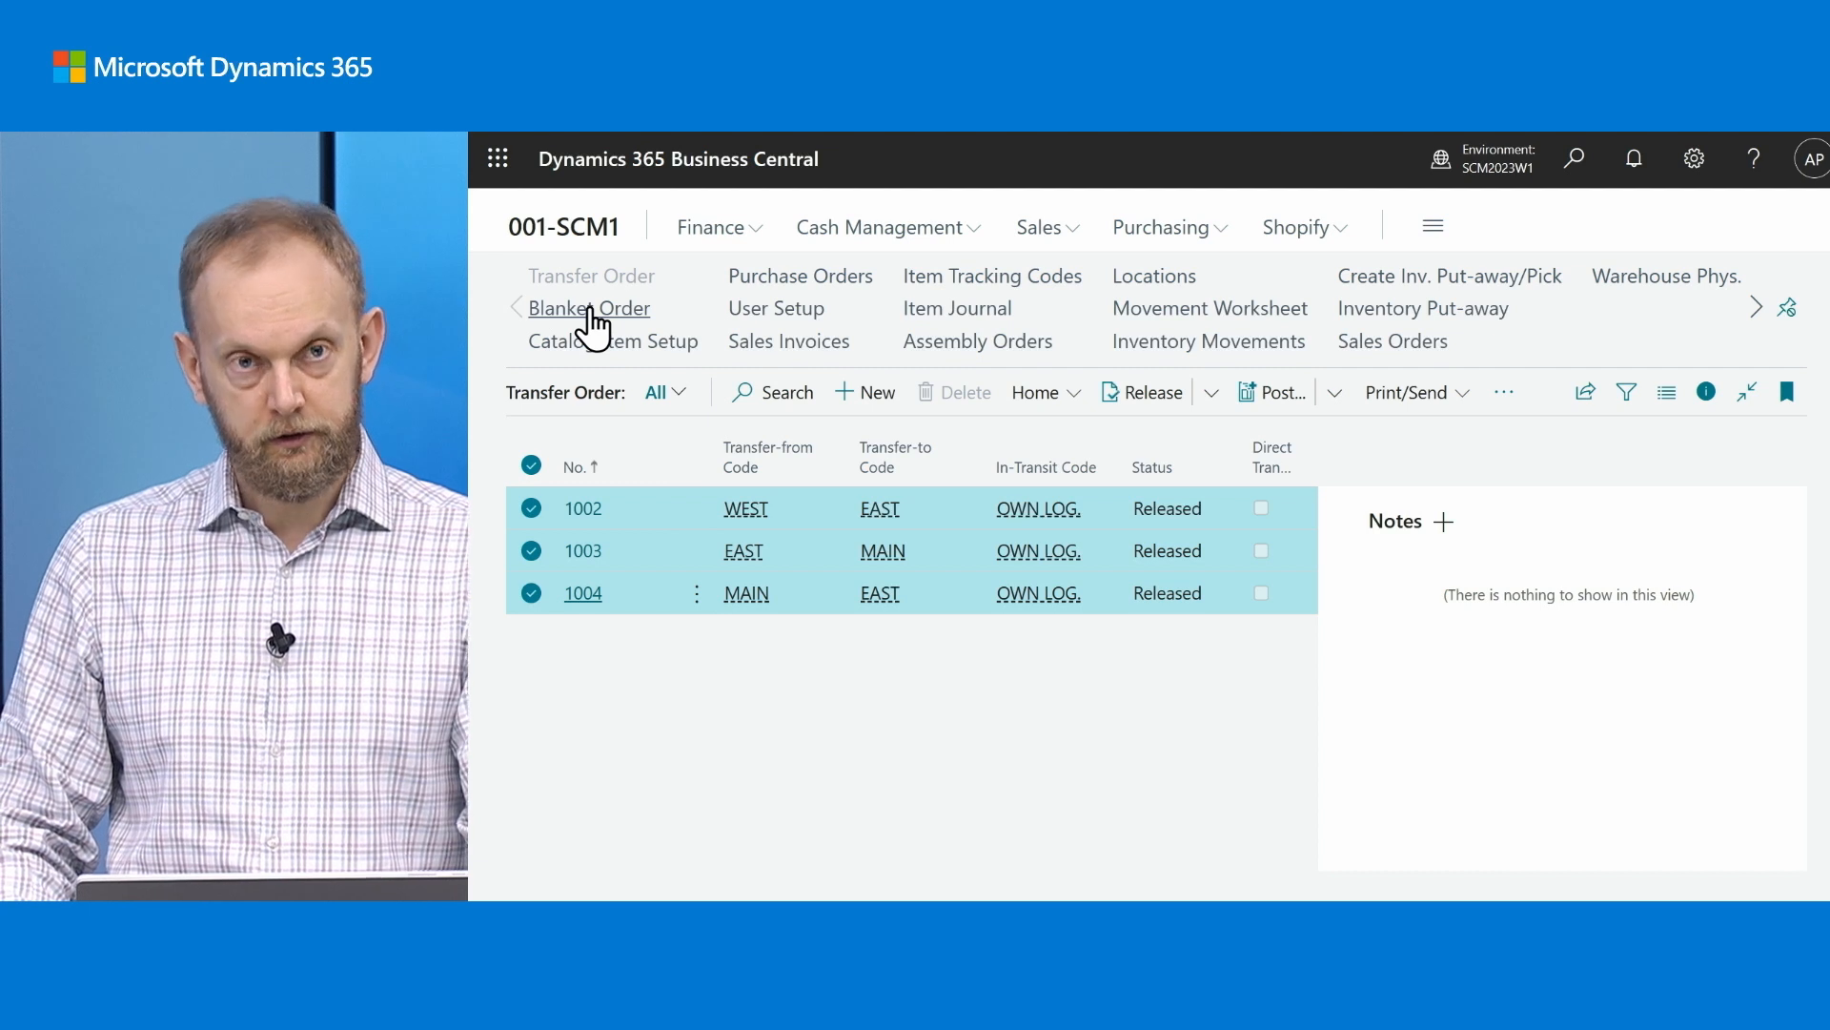
- Open blanket sales order 1001 and add catalog item 2100, Straight back chair, as an order line
click(589, 309)
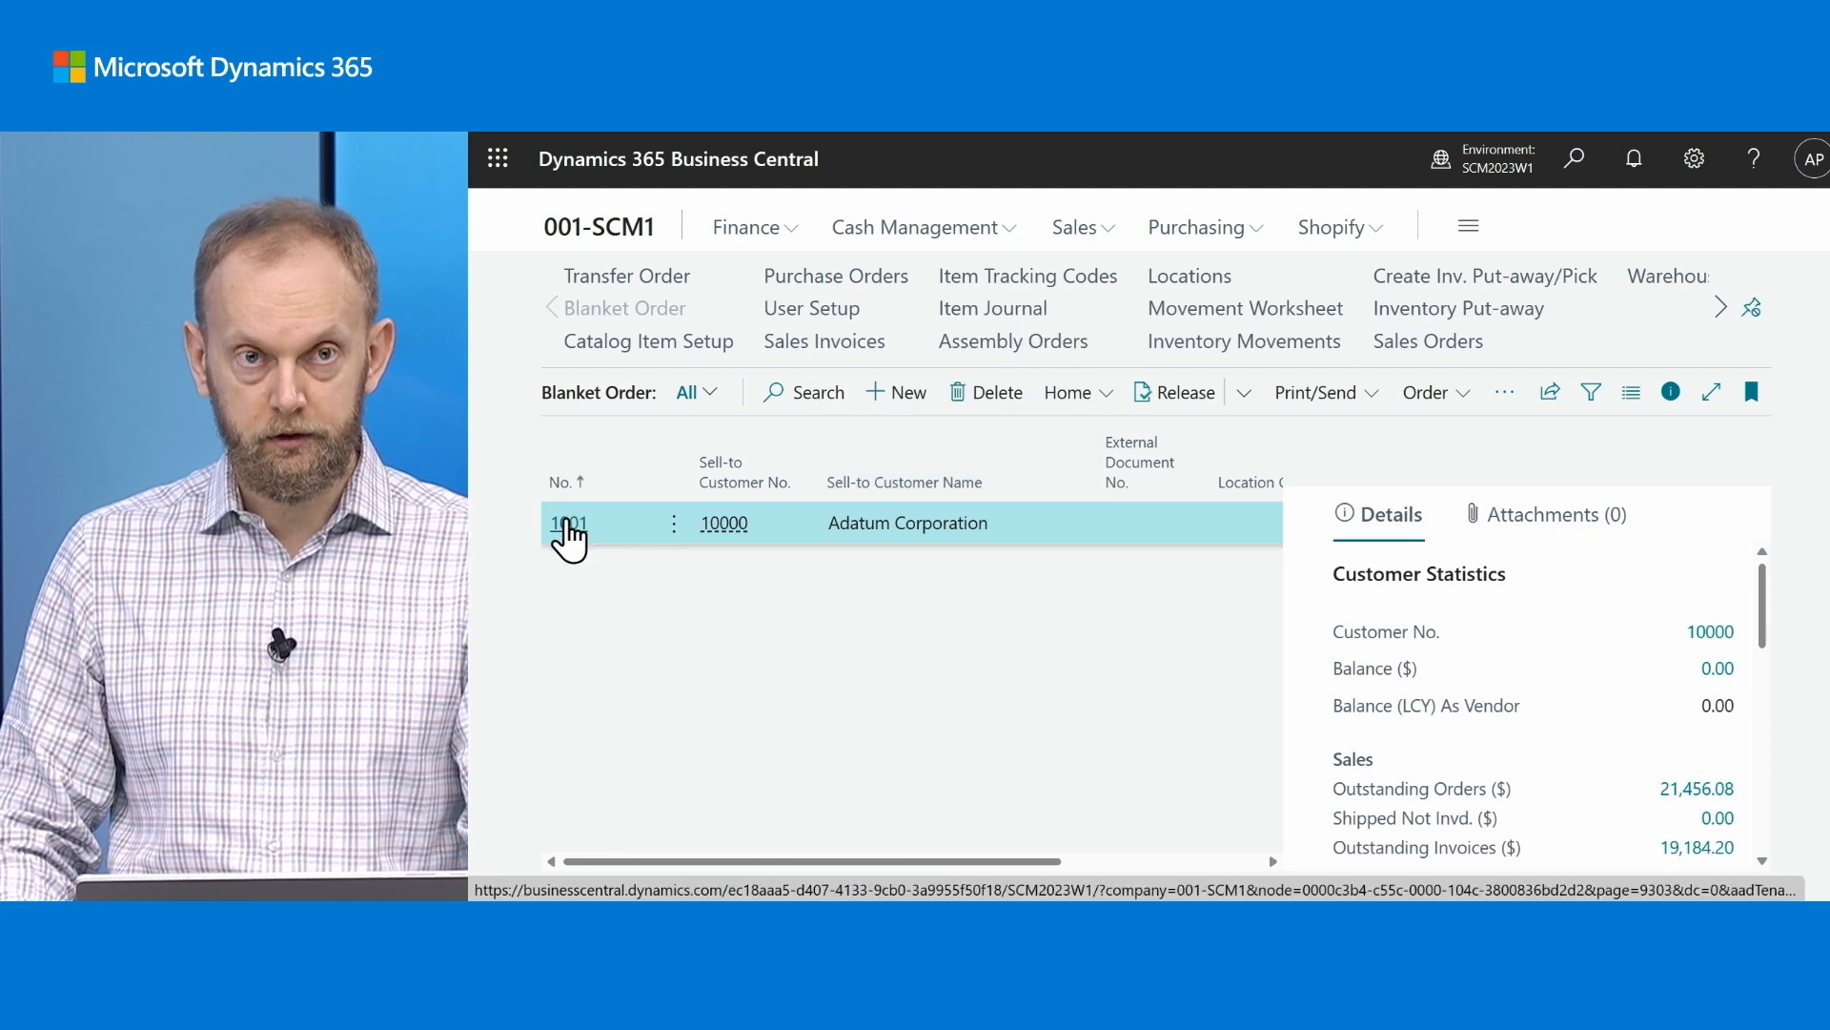
click(567, 522)
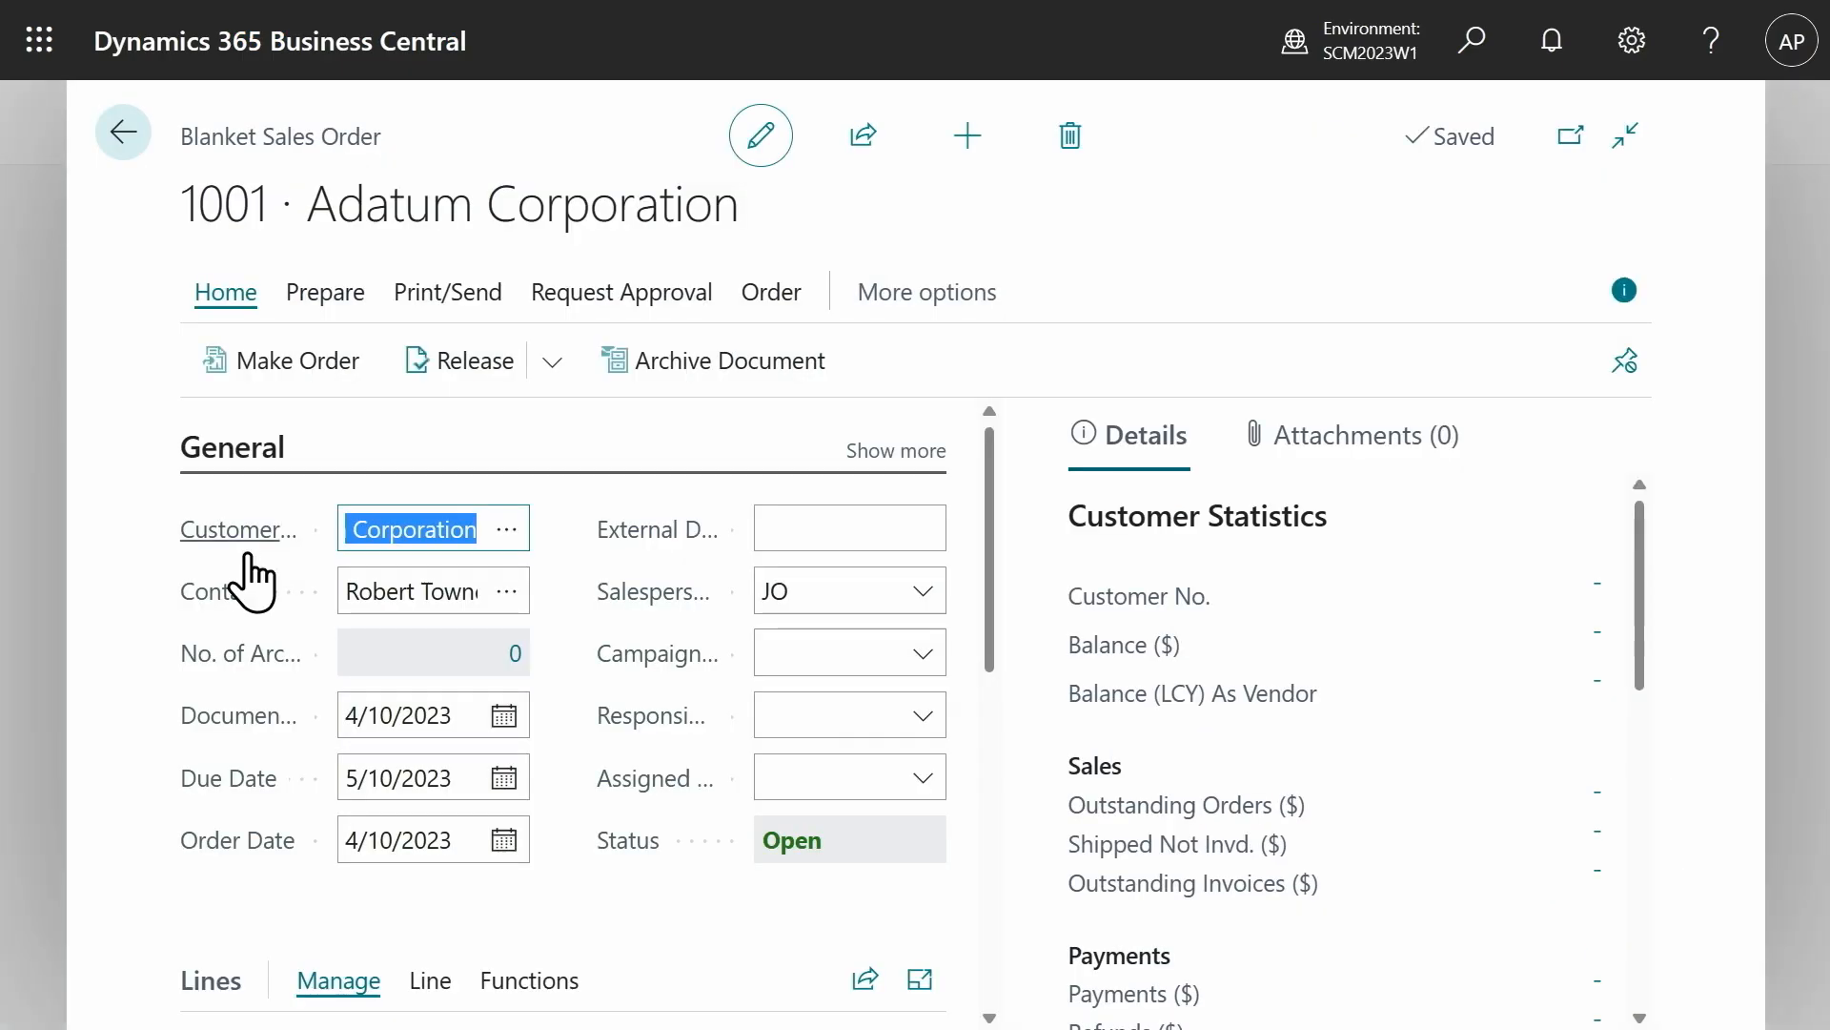
mouse_move(253, 576)
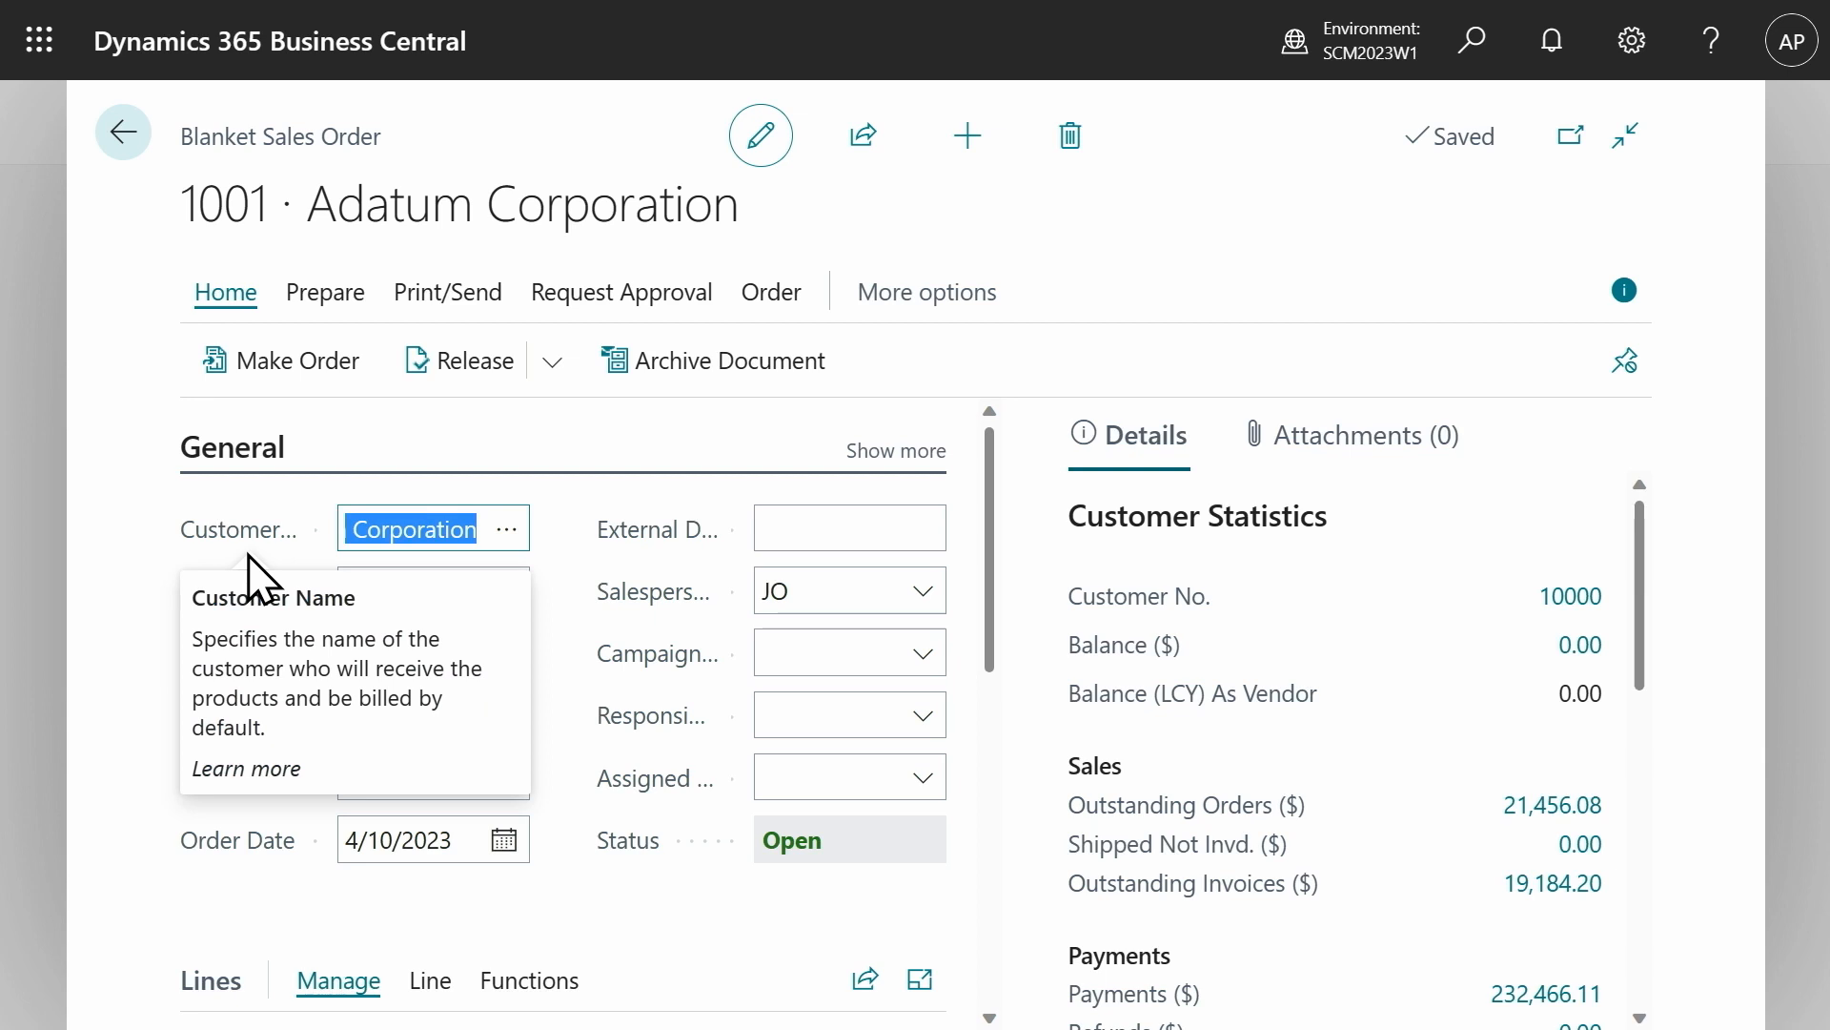
scroll(200, 574, down, 5)
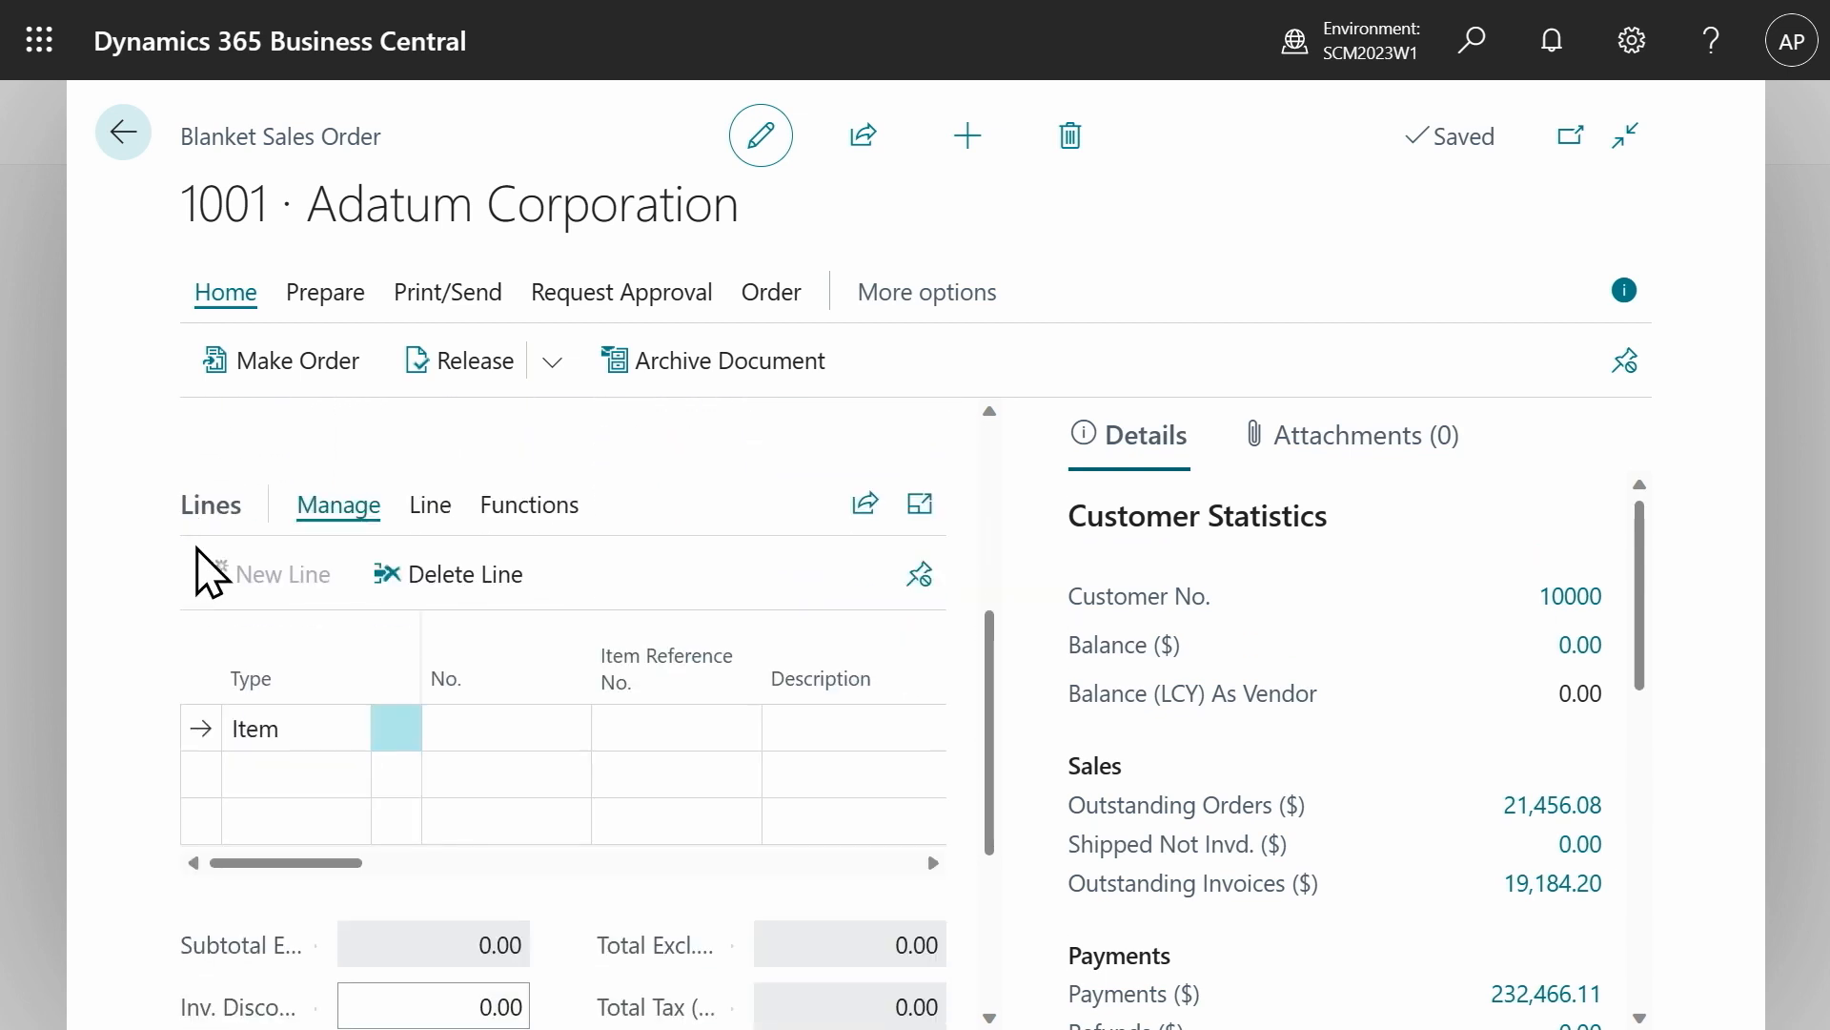
click(532, 522)
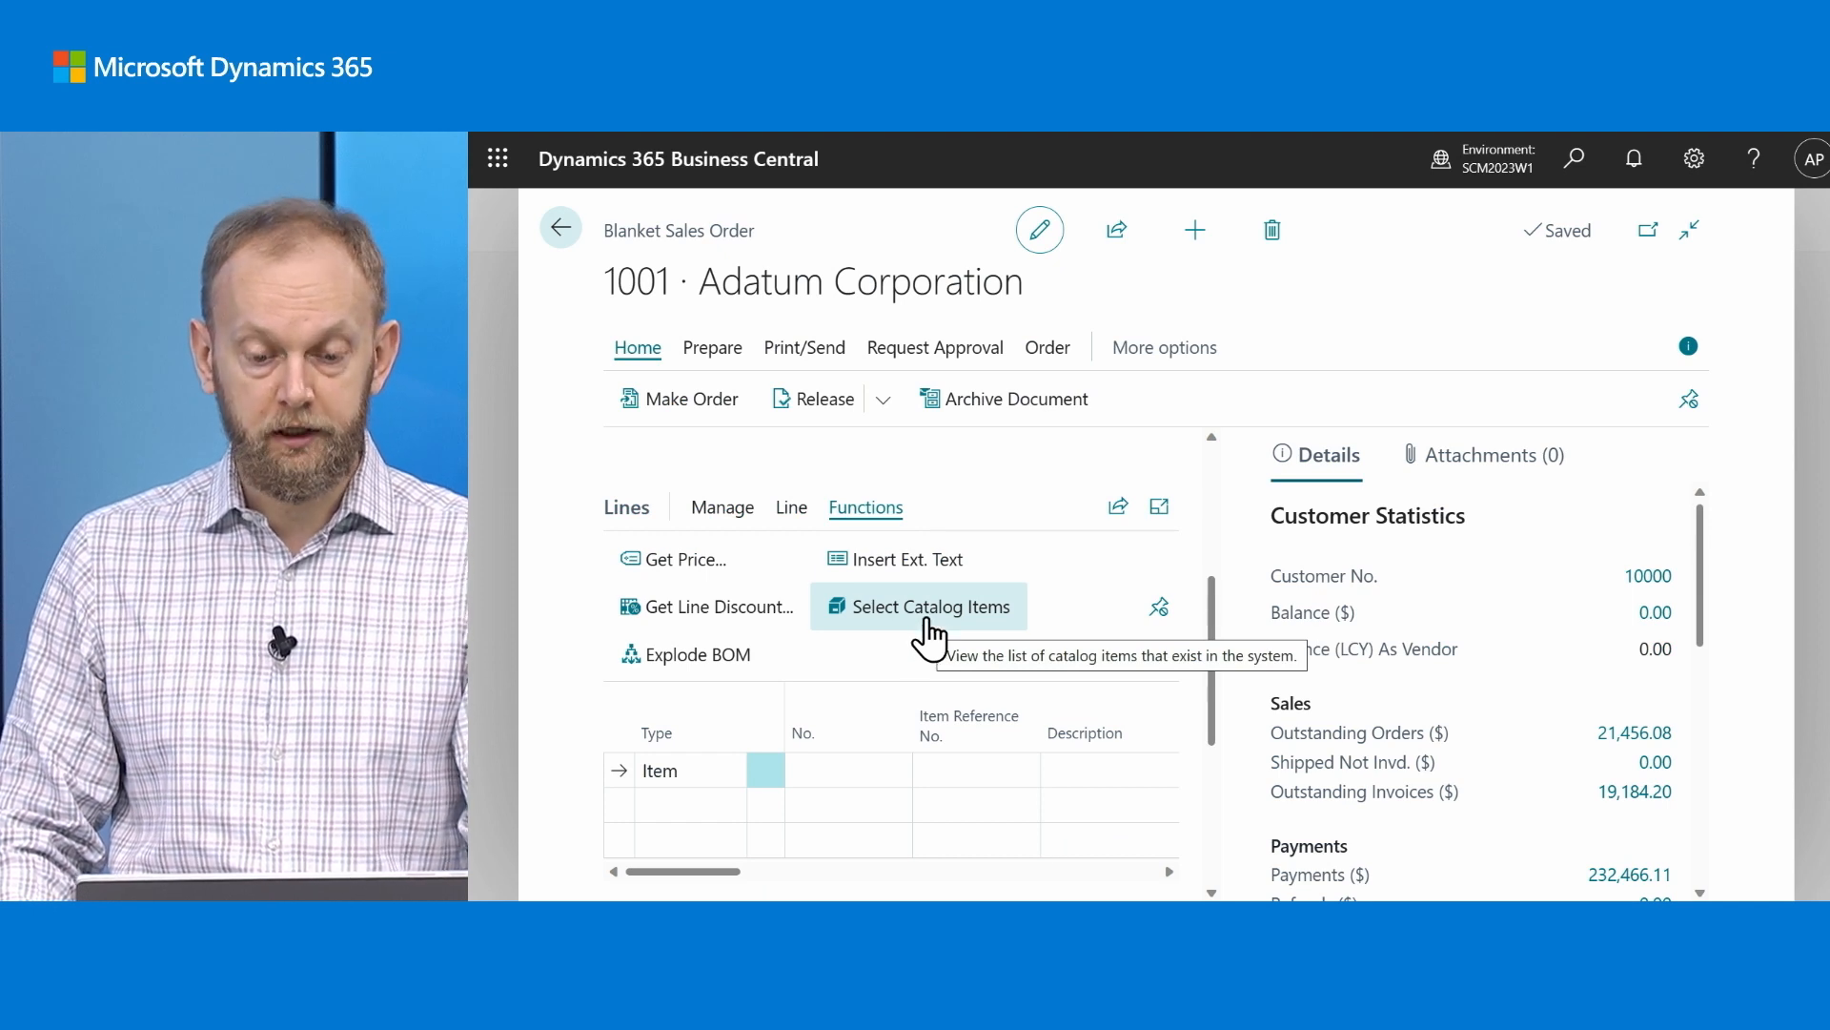
click(930, 629)
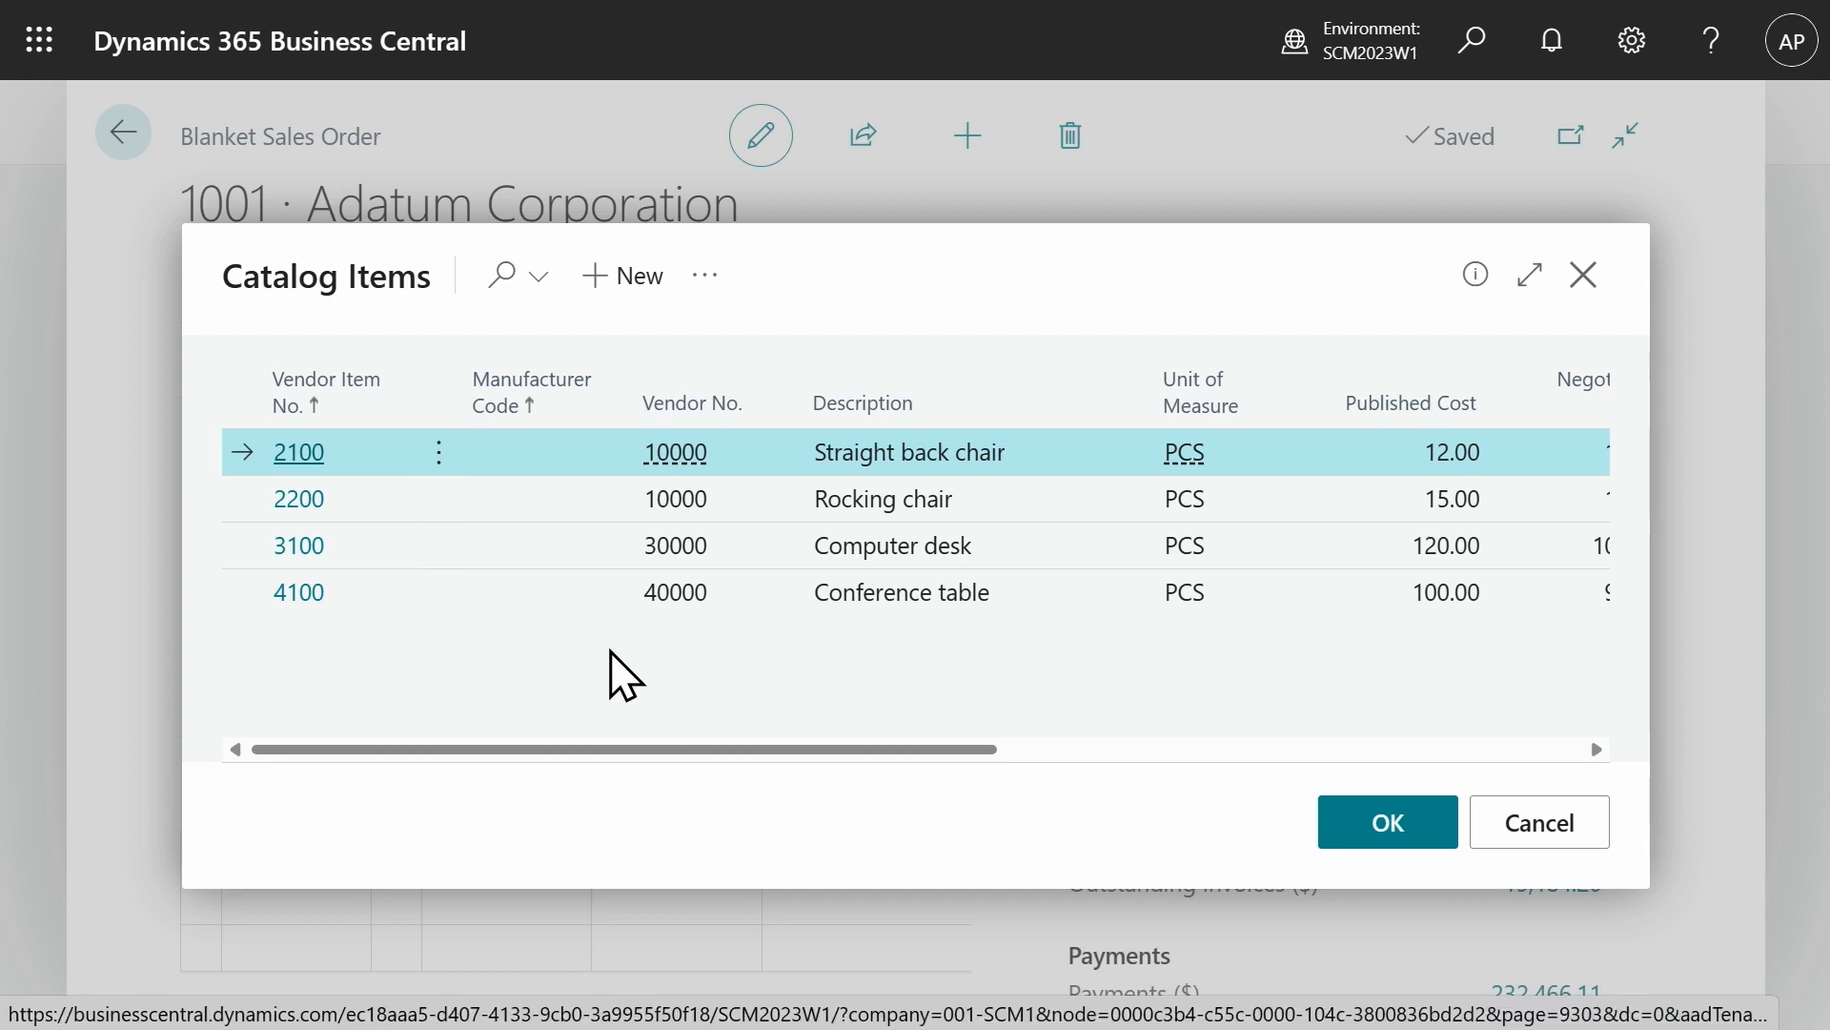
click(304, 464)
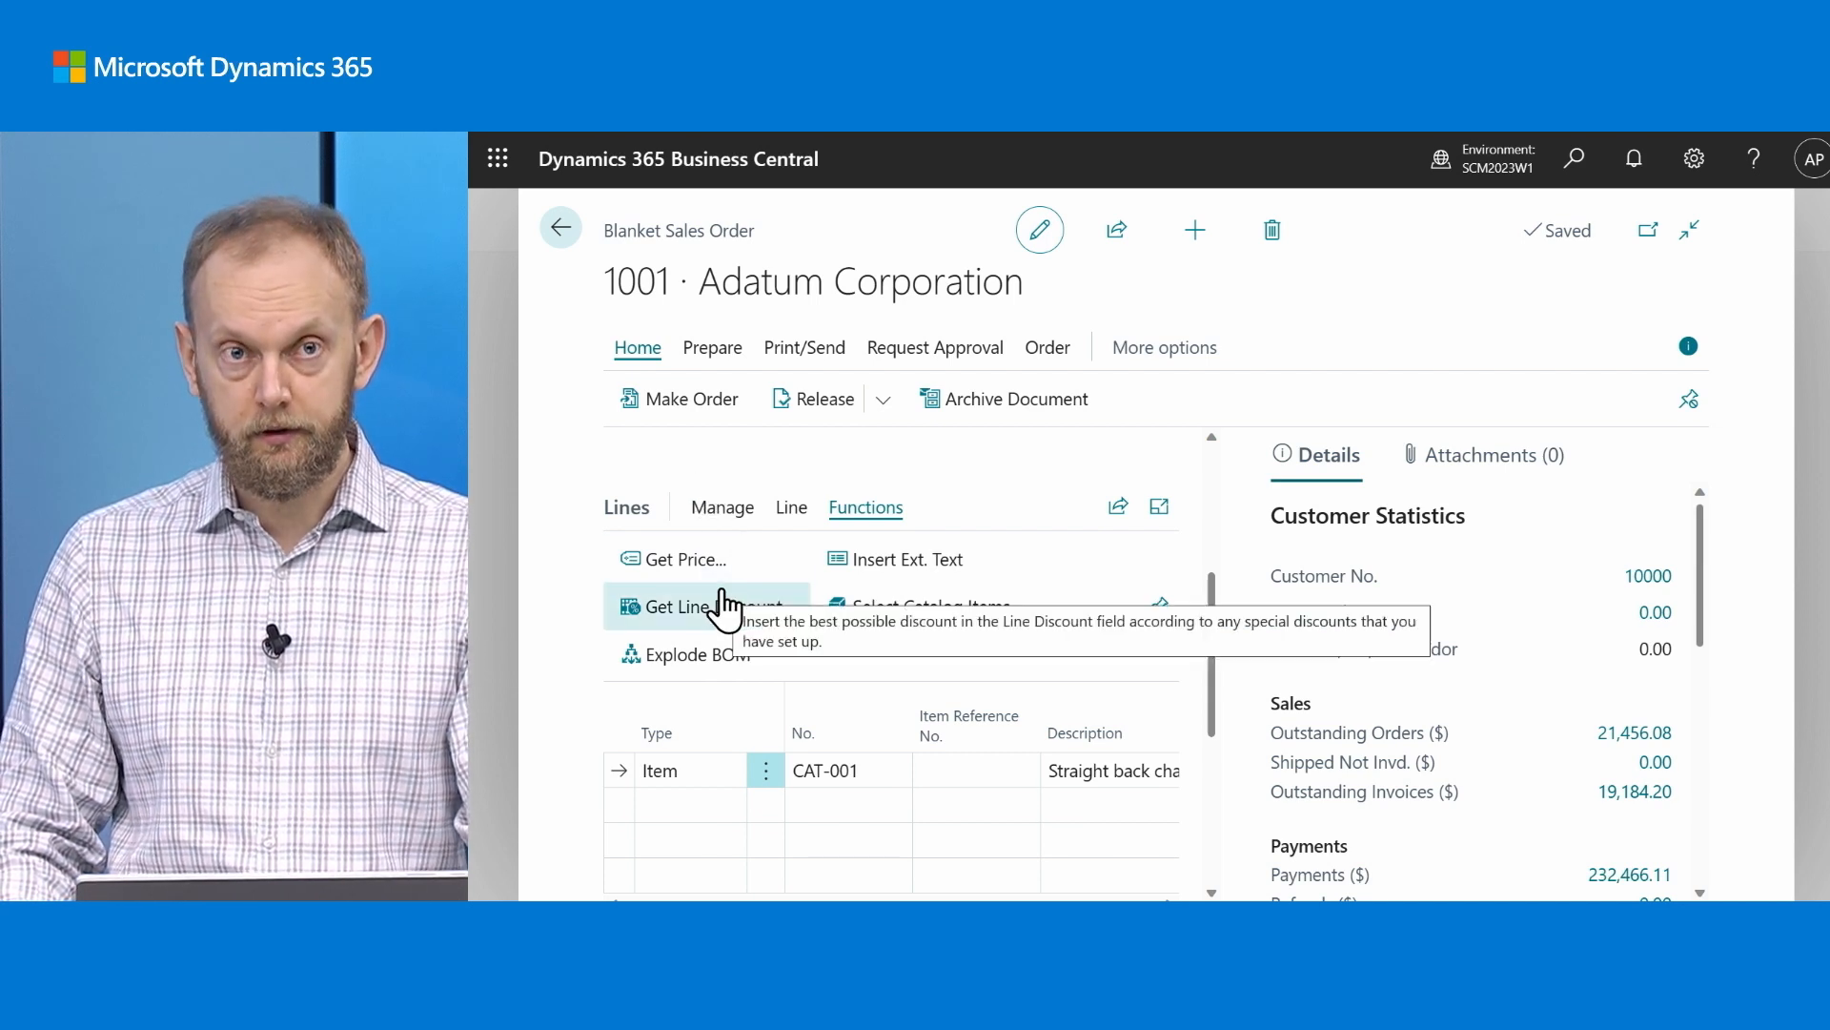
- Start a second item line in the blanket order and open the card of catalog item 2100 from the catalog item selection
click(837, 784)
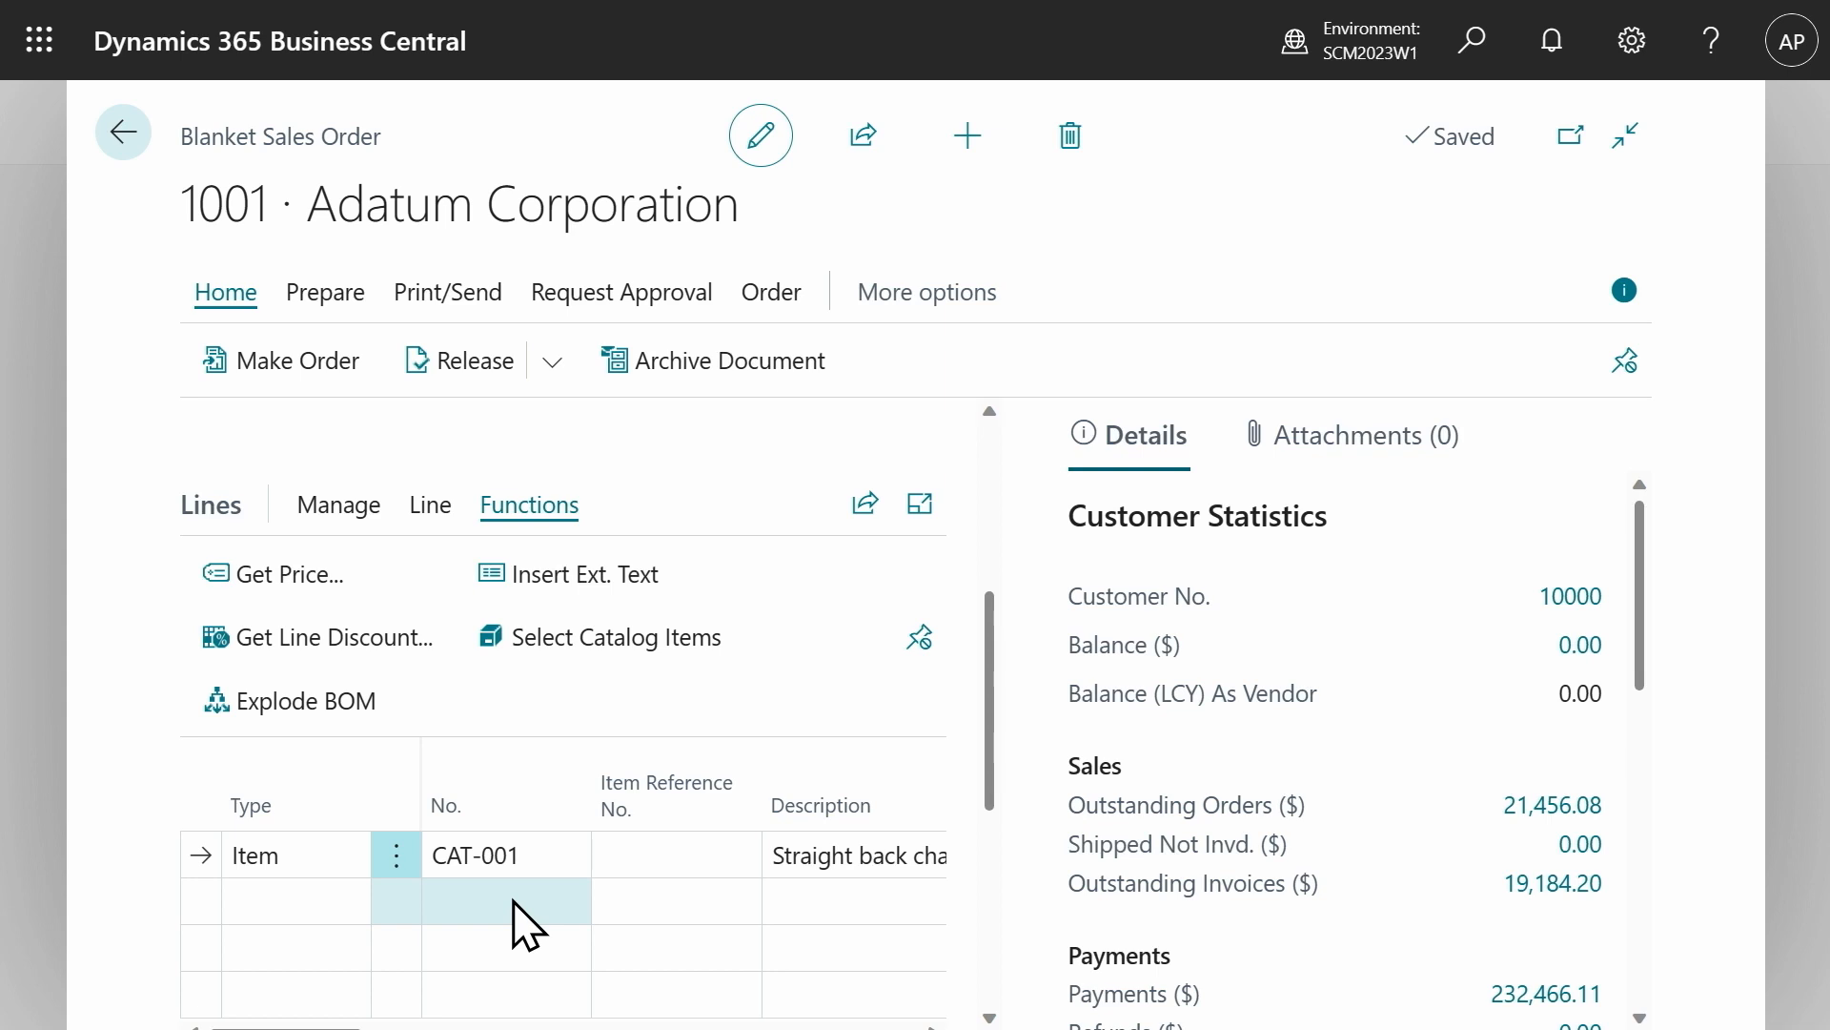
click(493, 900)
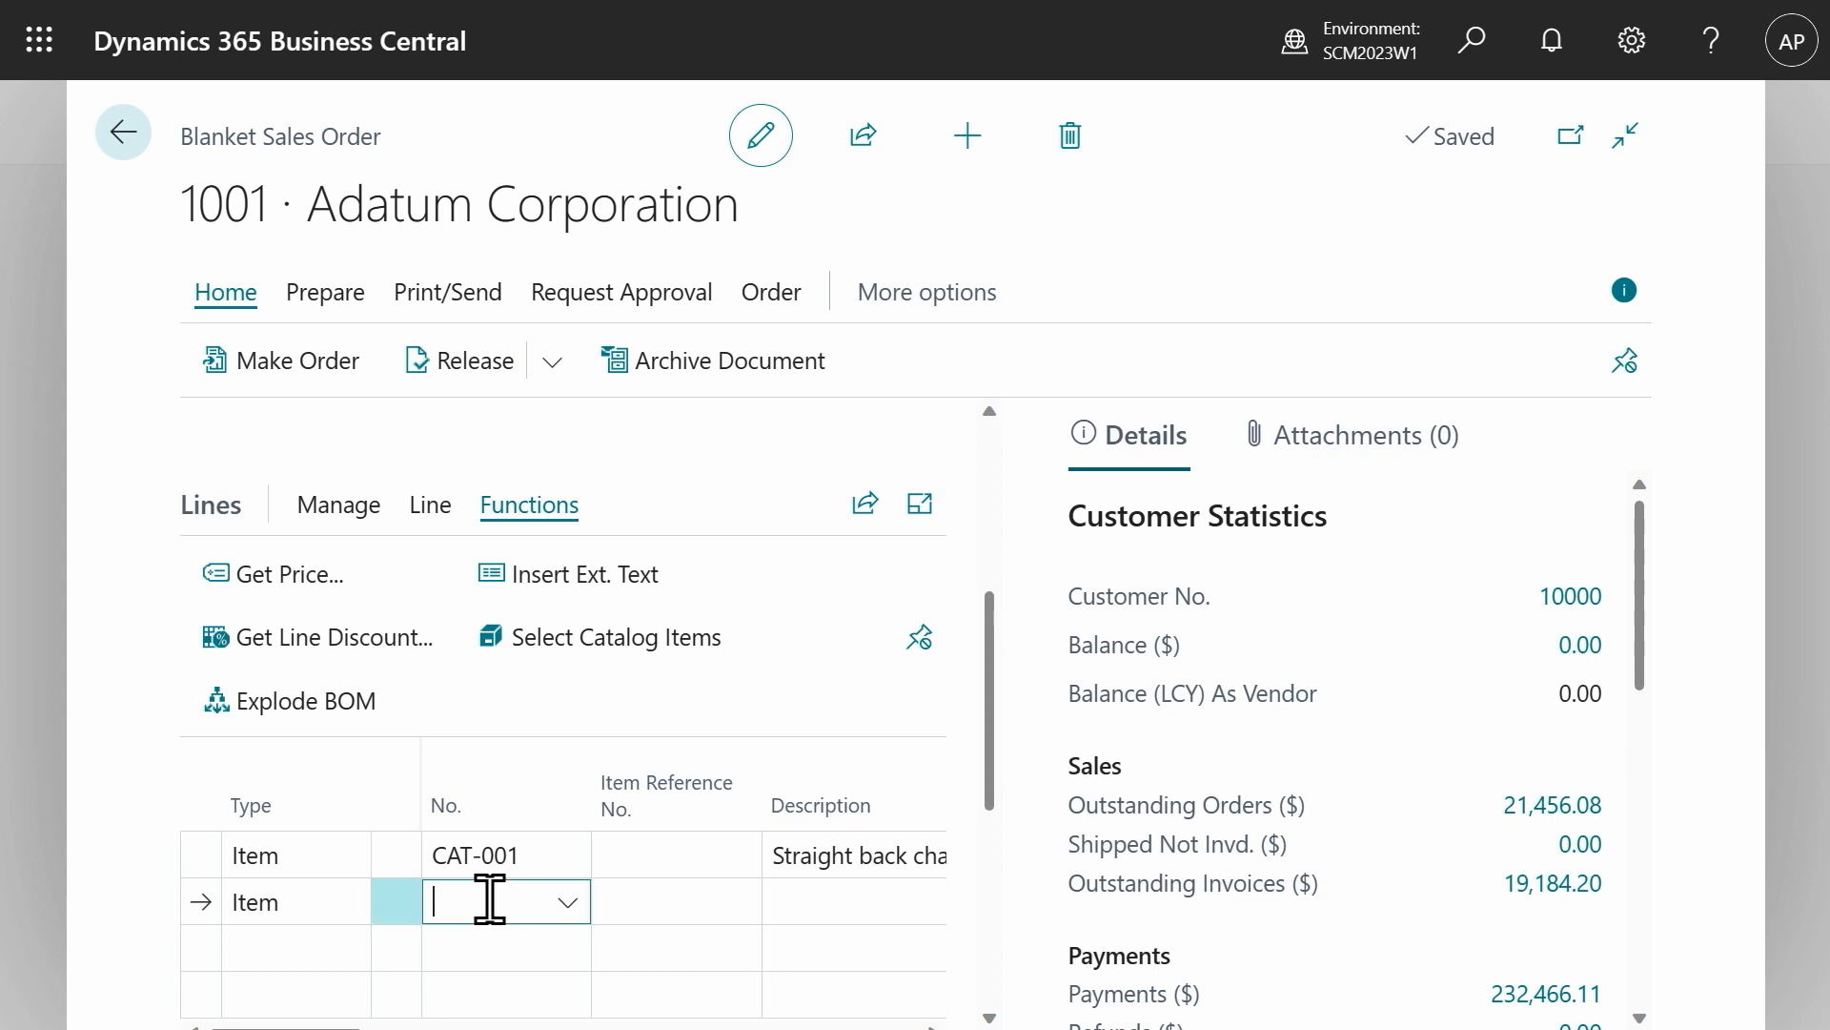
click(610, 668)
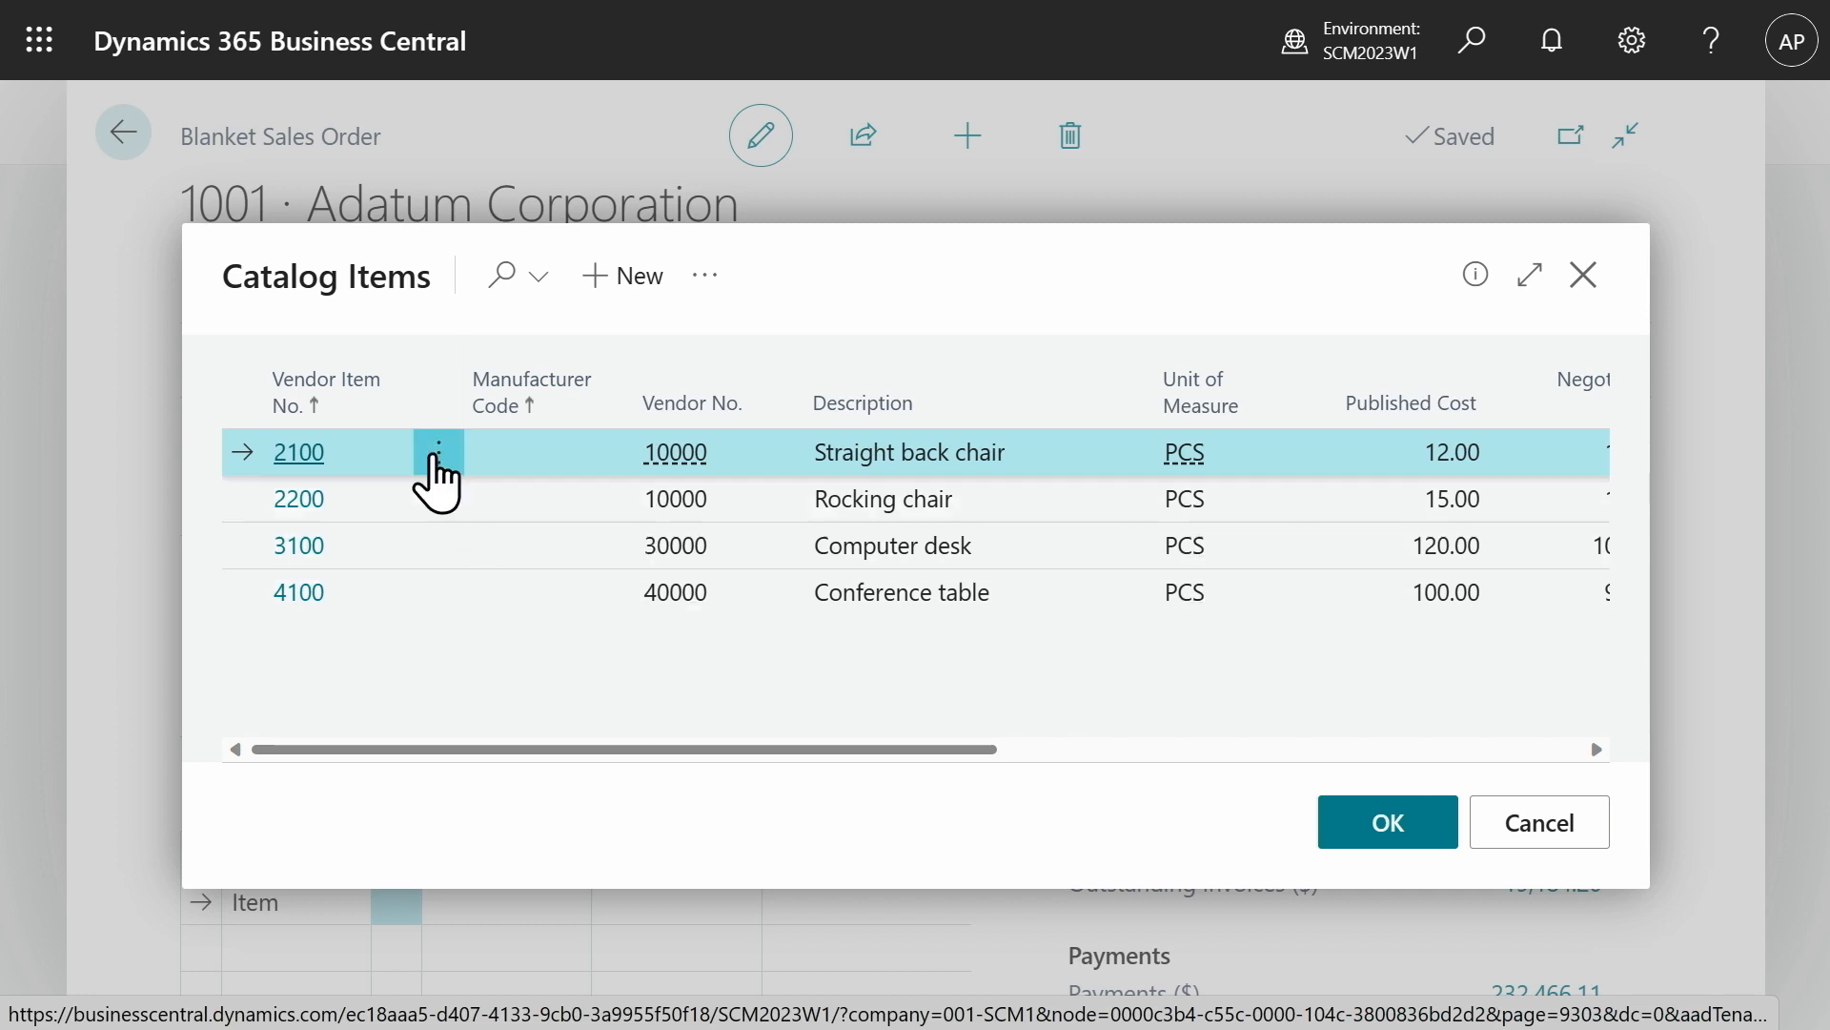
click(438, 467)
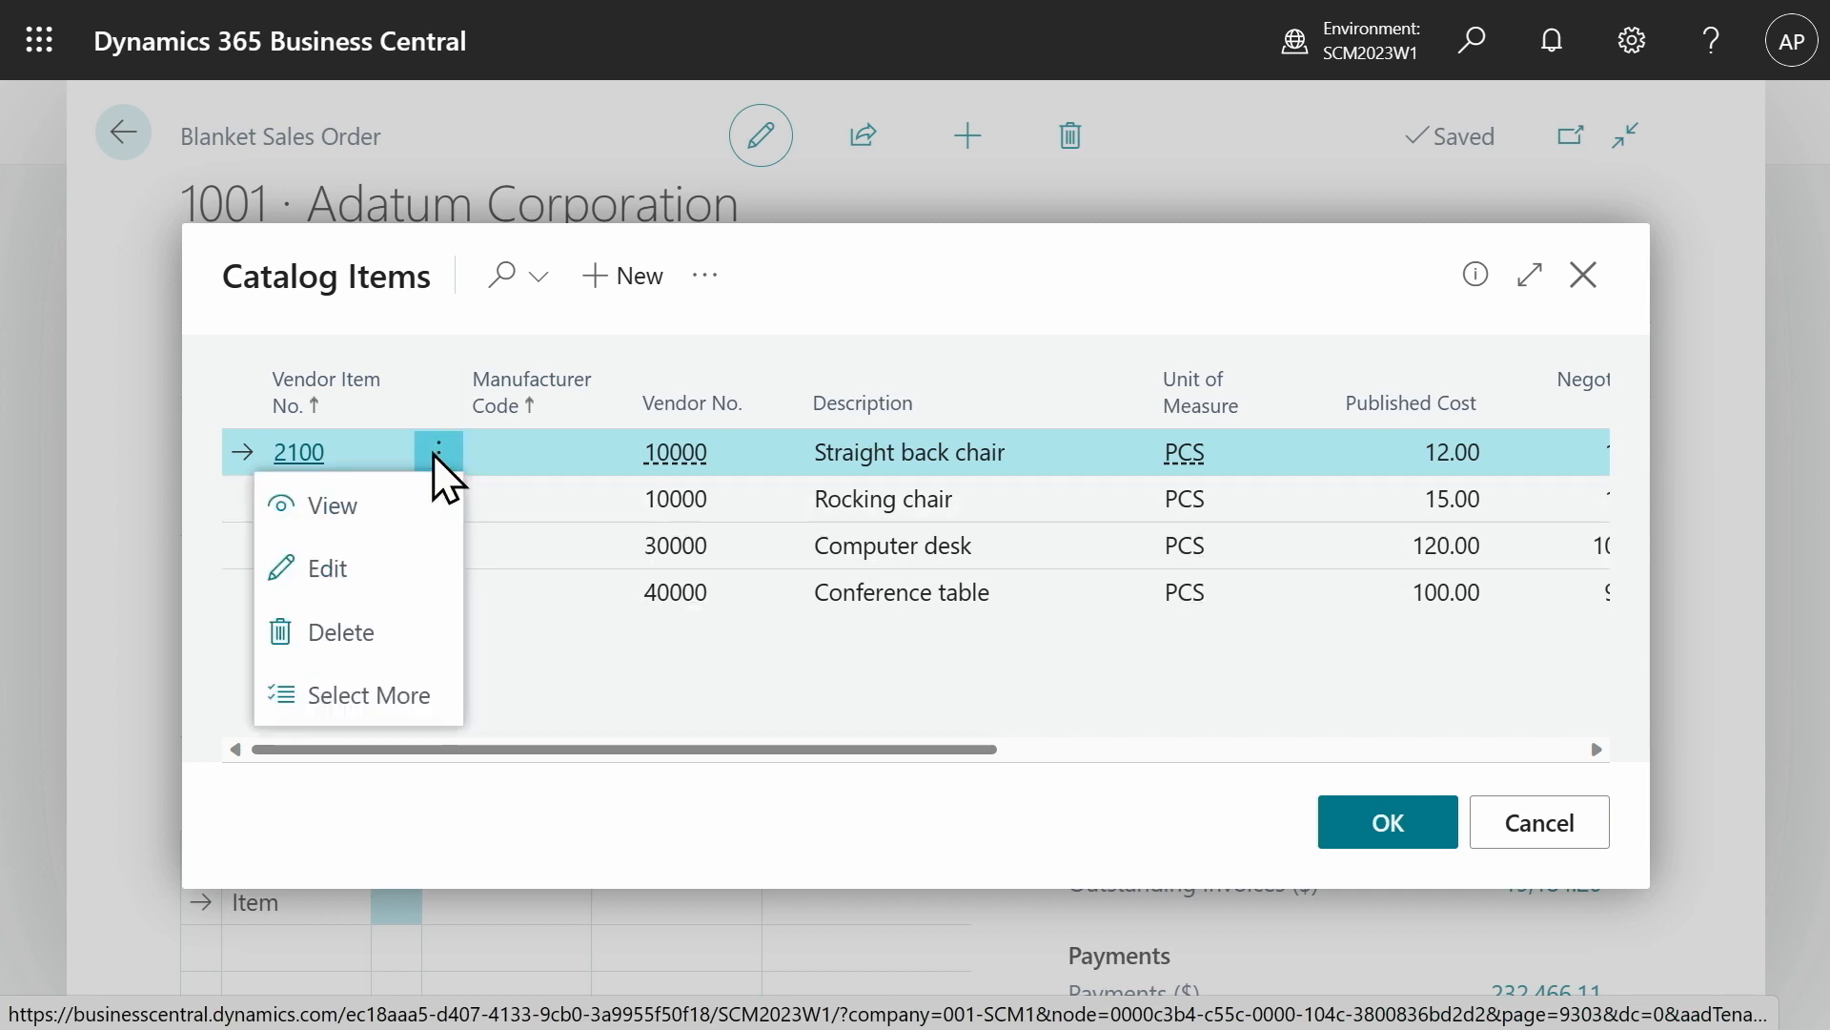
click(387, 589)
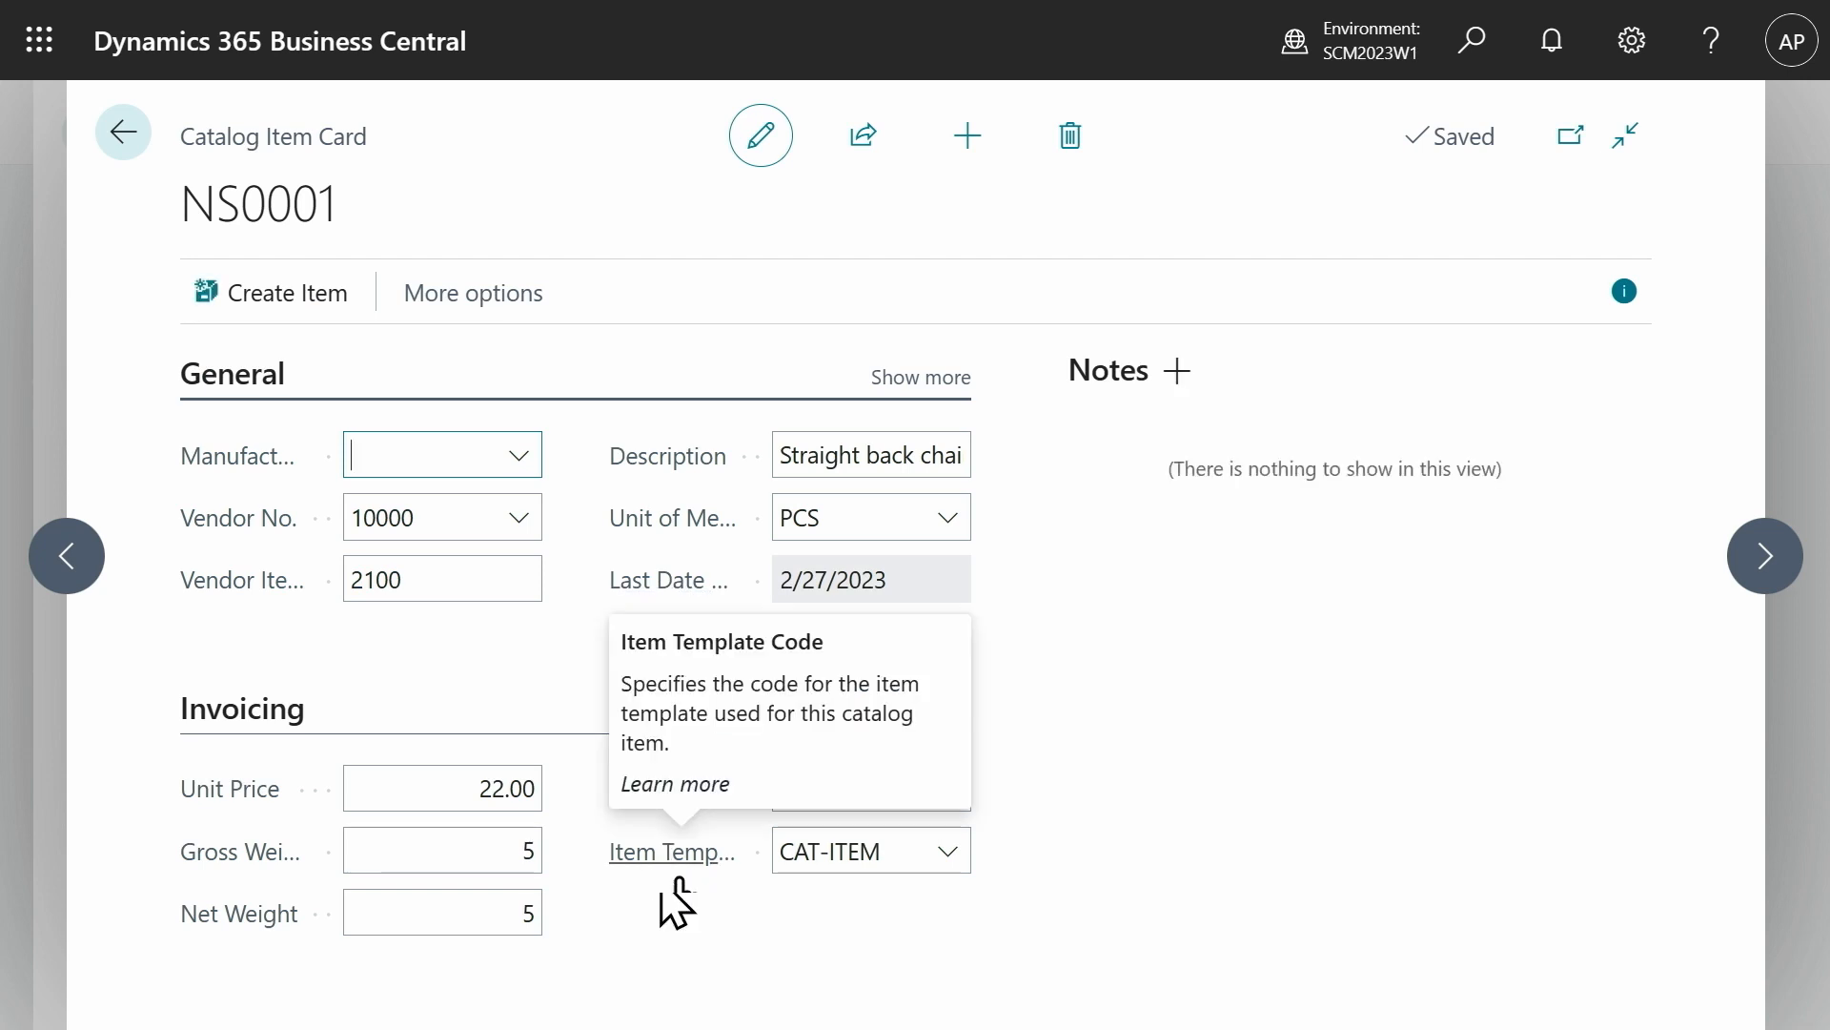
- Examine the CAT-ITEM item template assigned to the catalog item and its number series, and return to the blanket order list
click(948, 856)
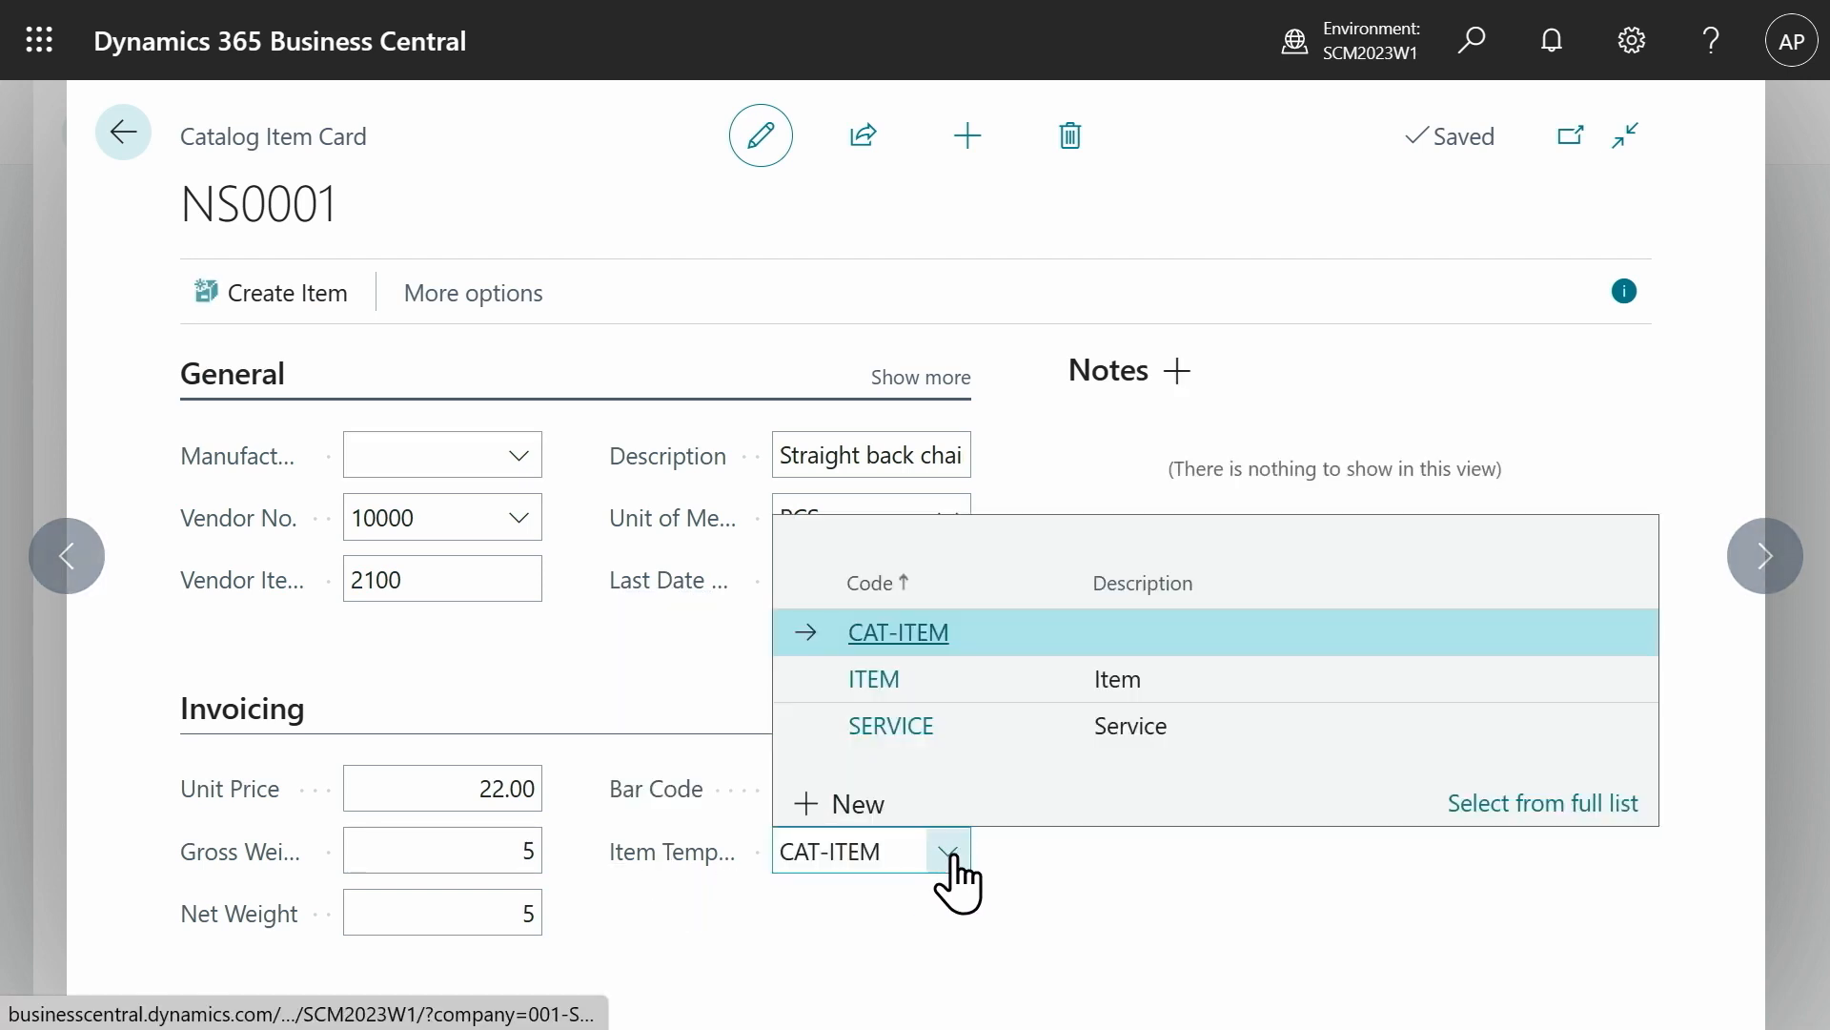
click(1537, 805)
click(728, 455)
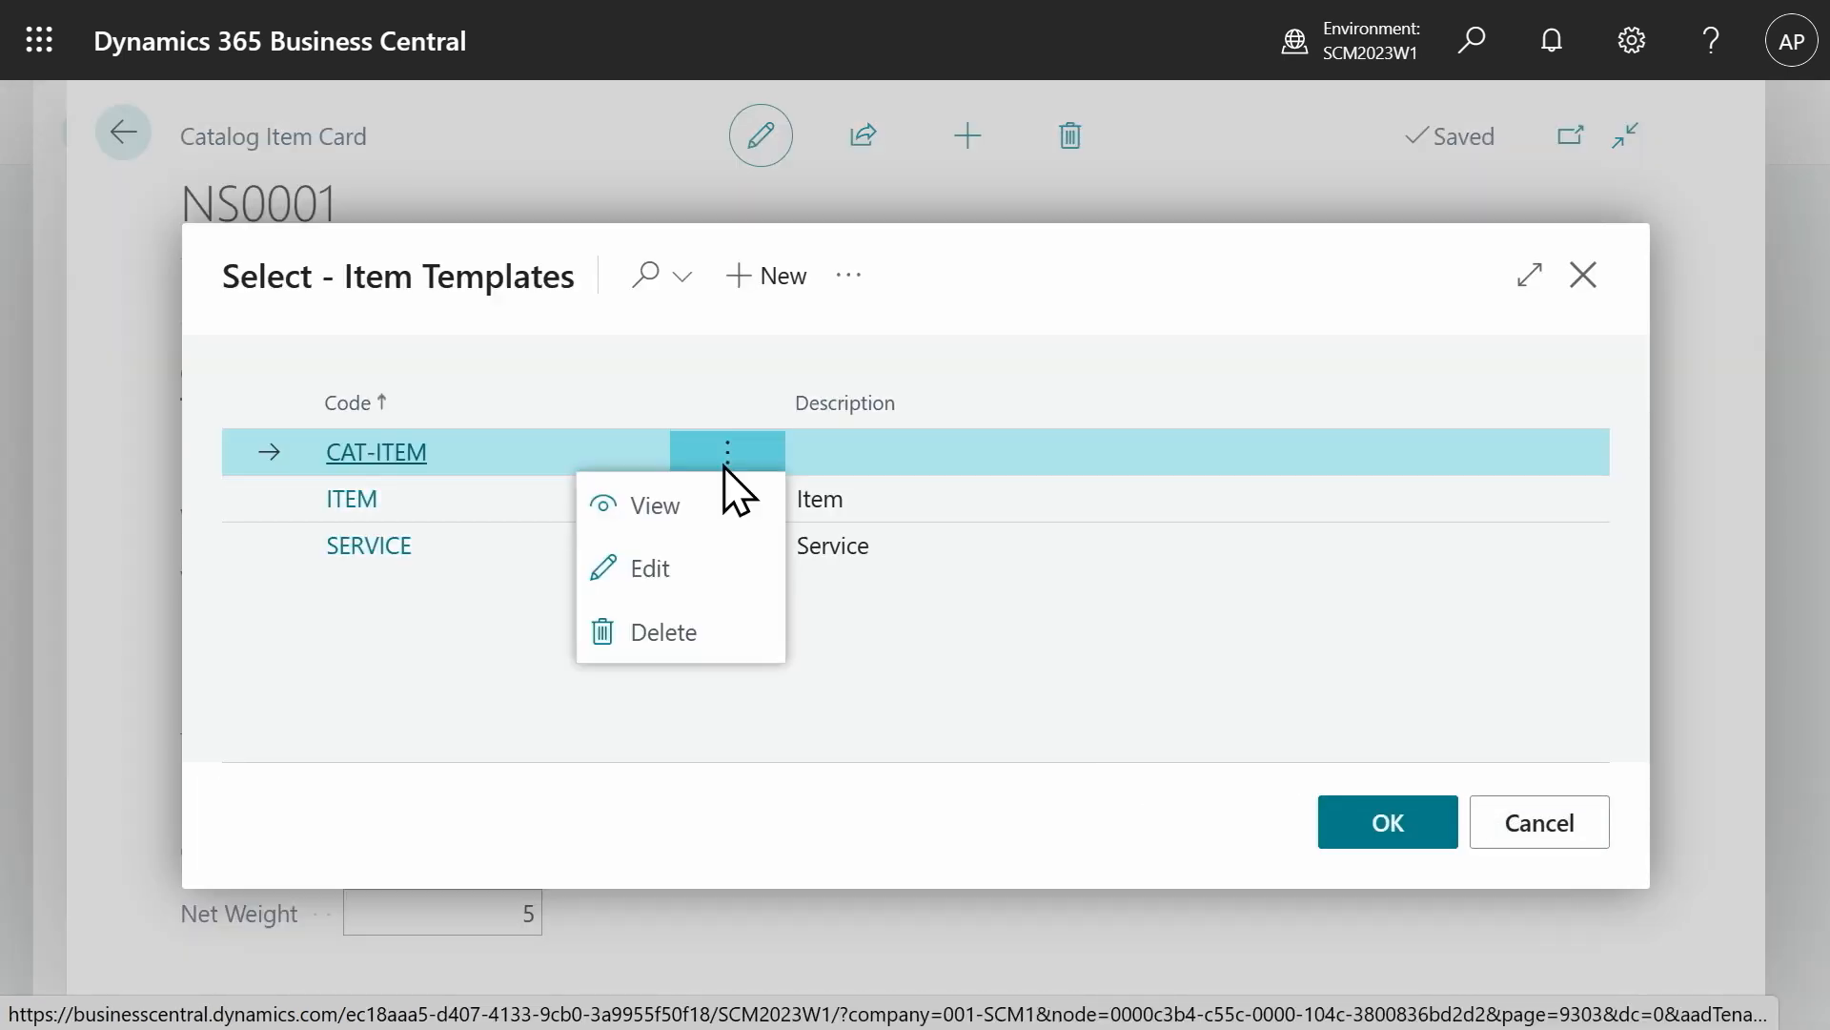
click(663, 572)
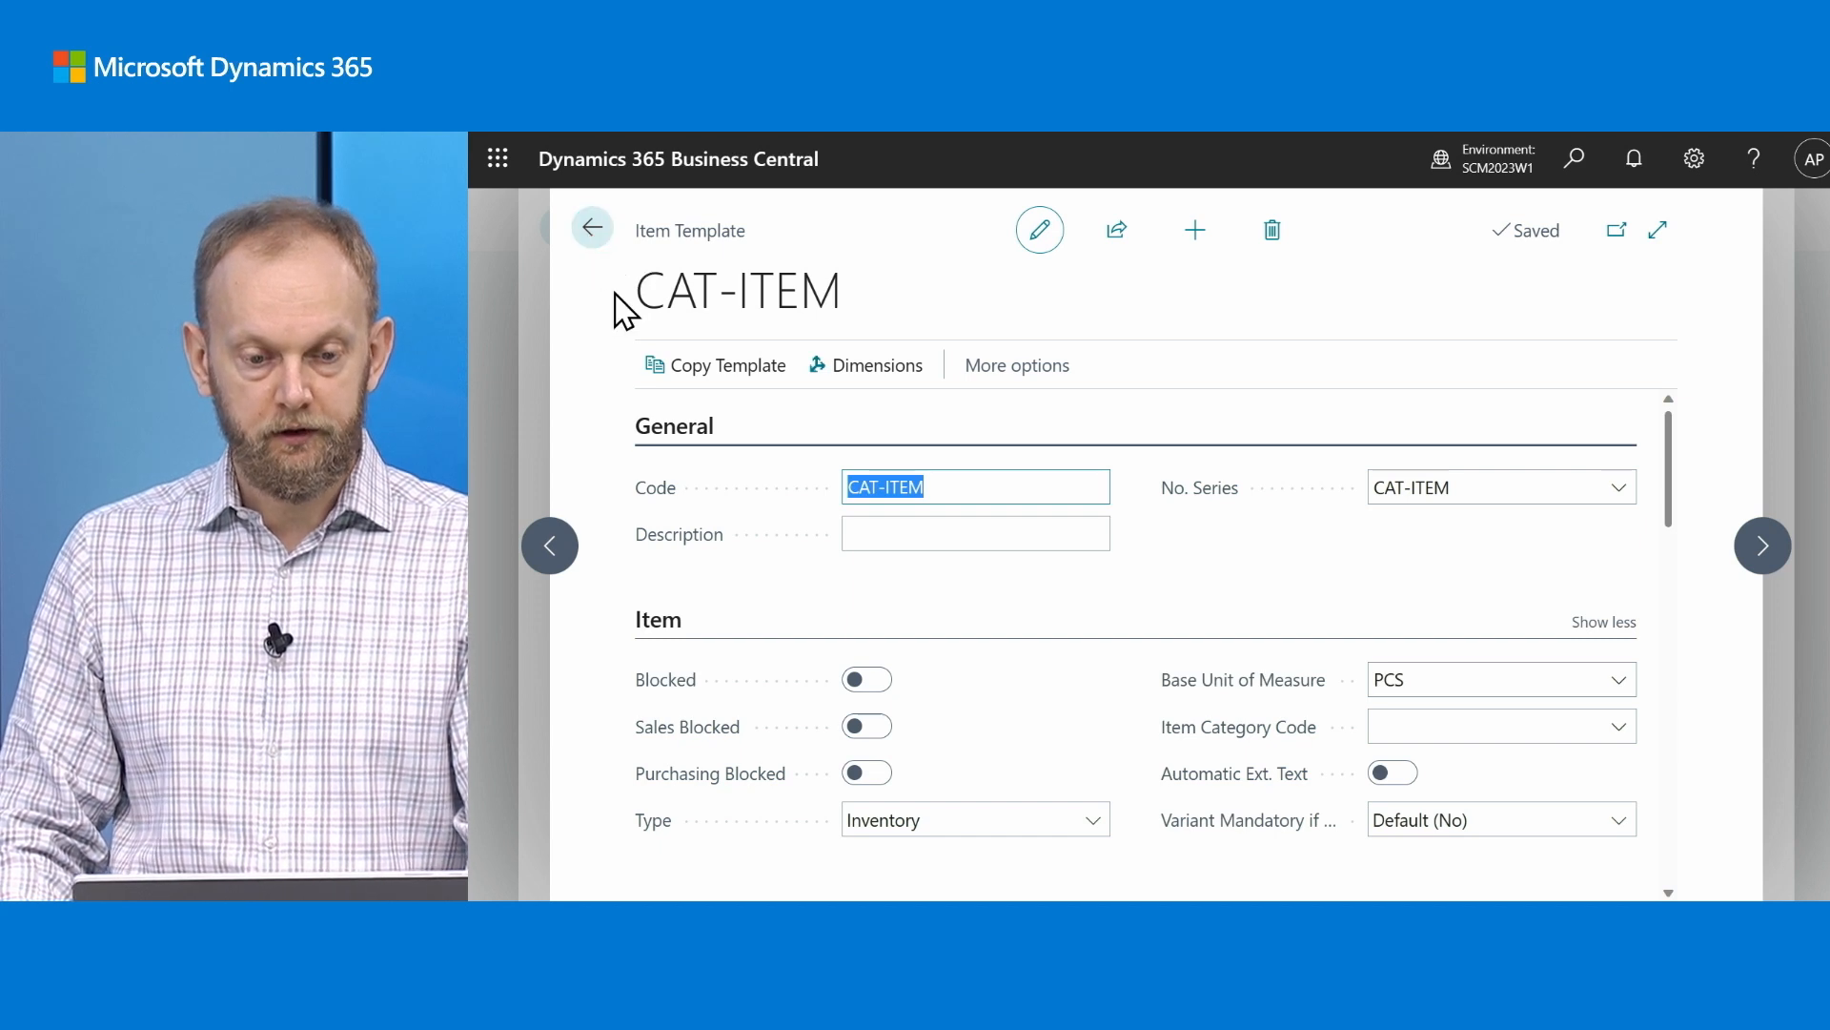
click(589, 234)
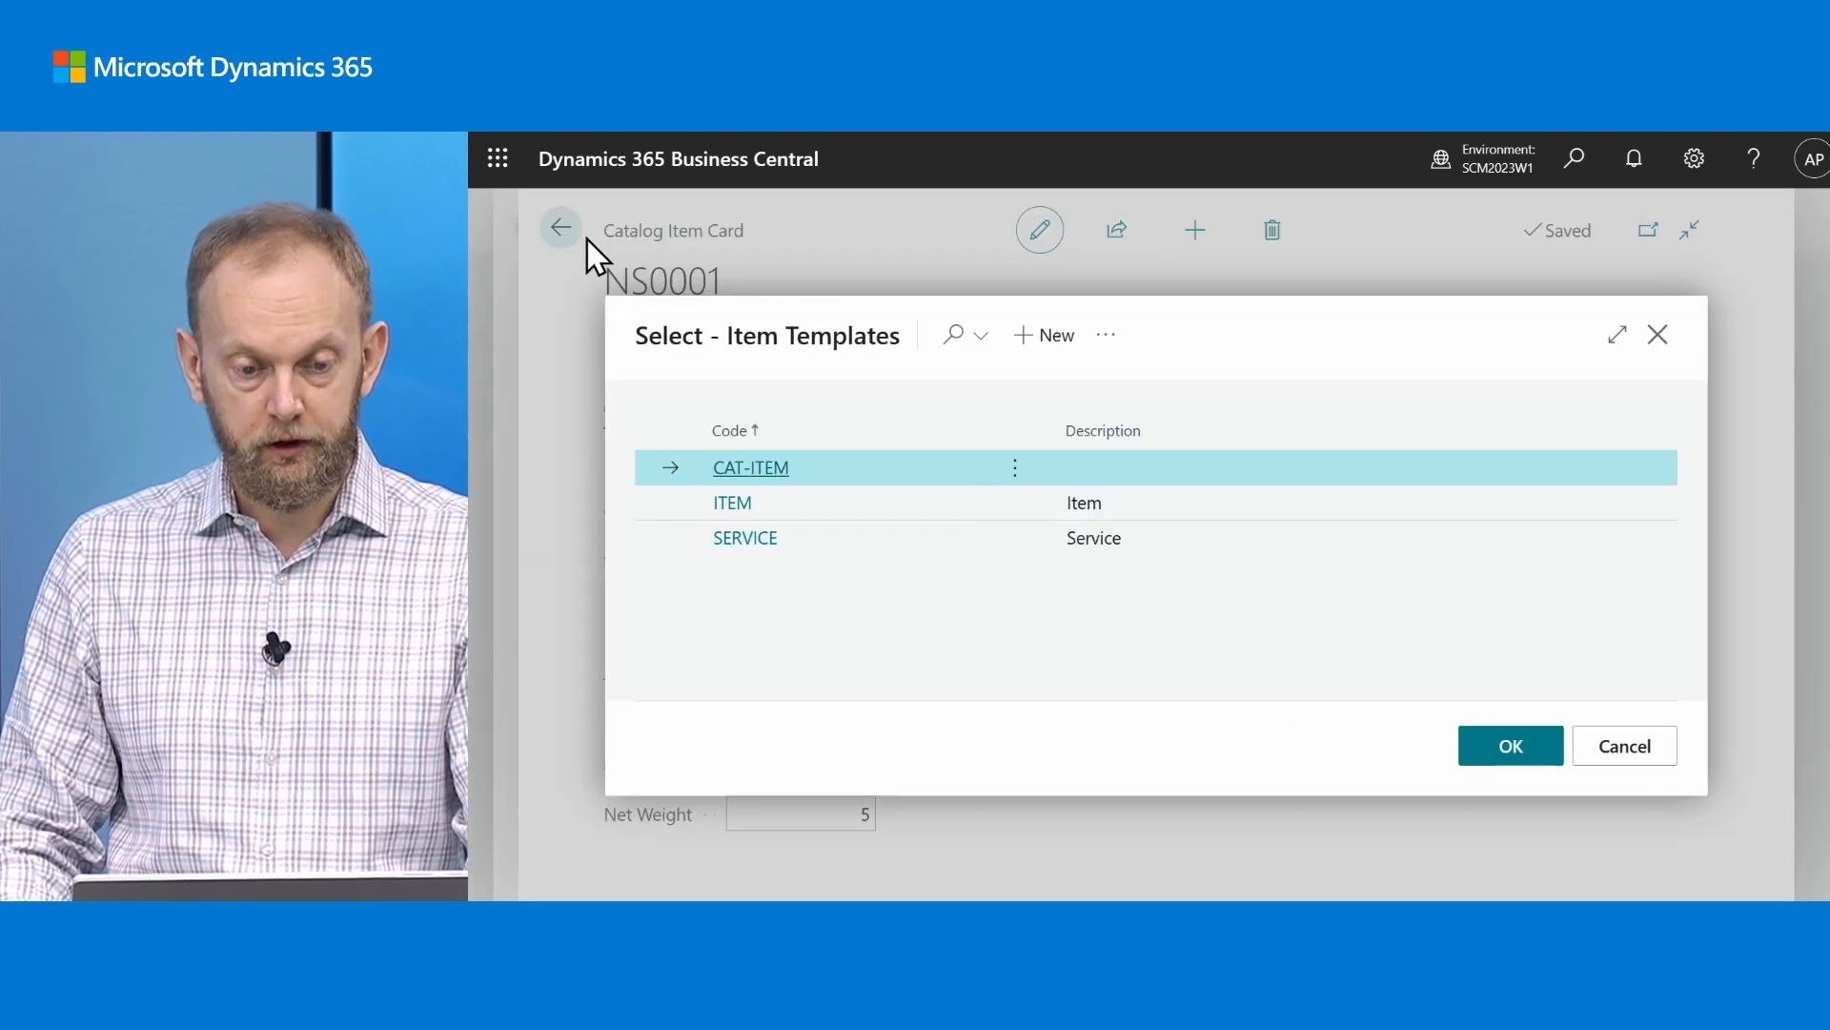
click(1656, 335)
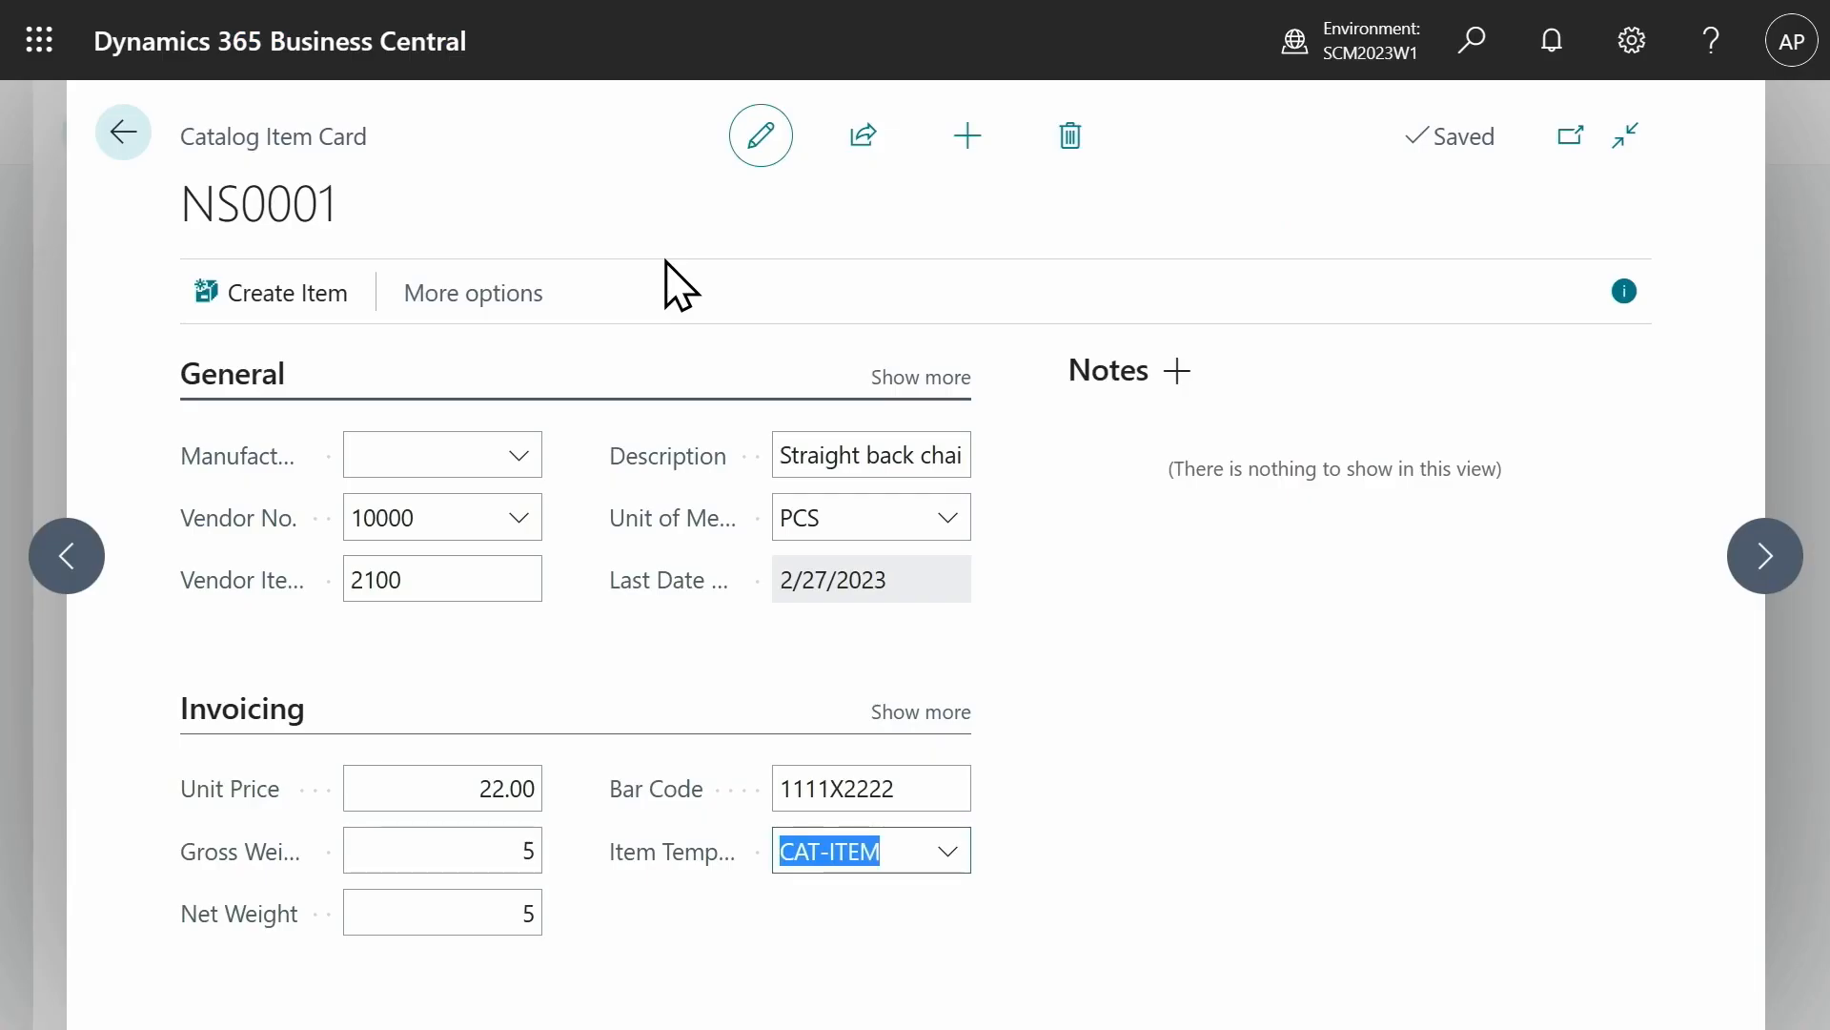
click(131, 137)
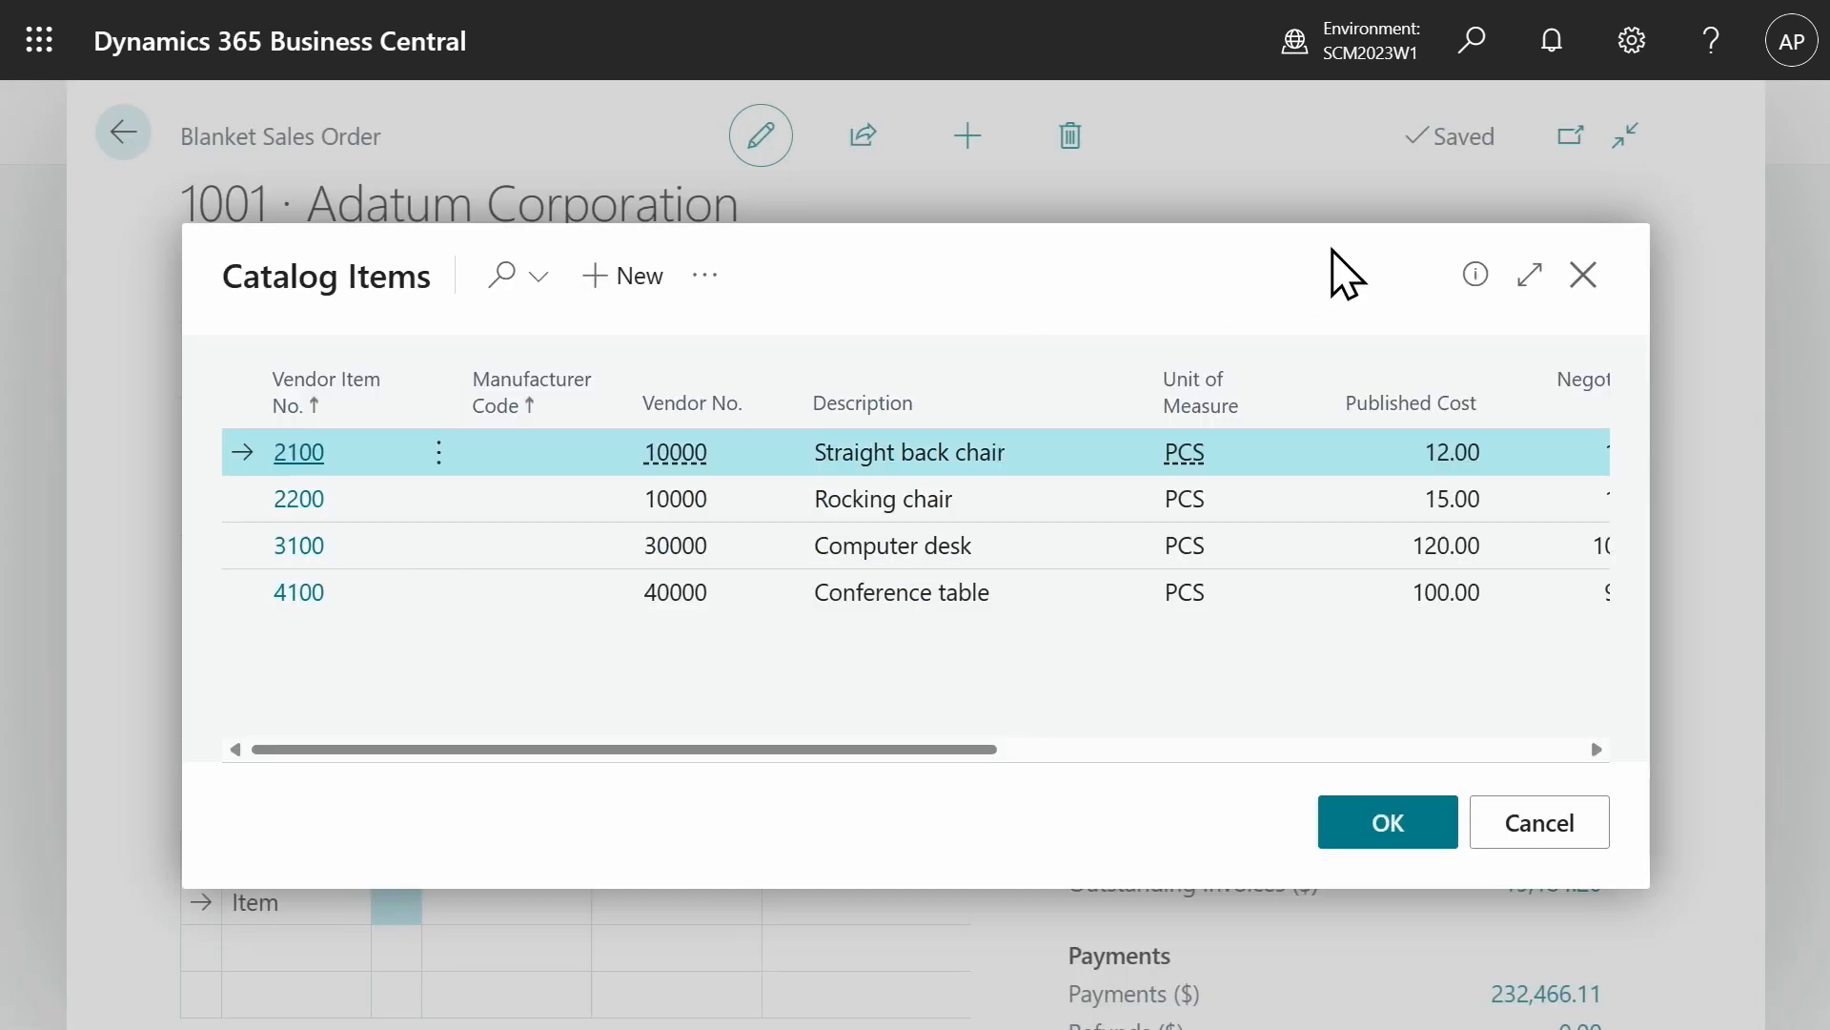
click(1581, 278)
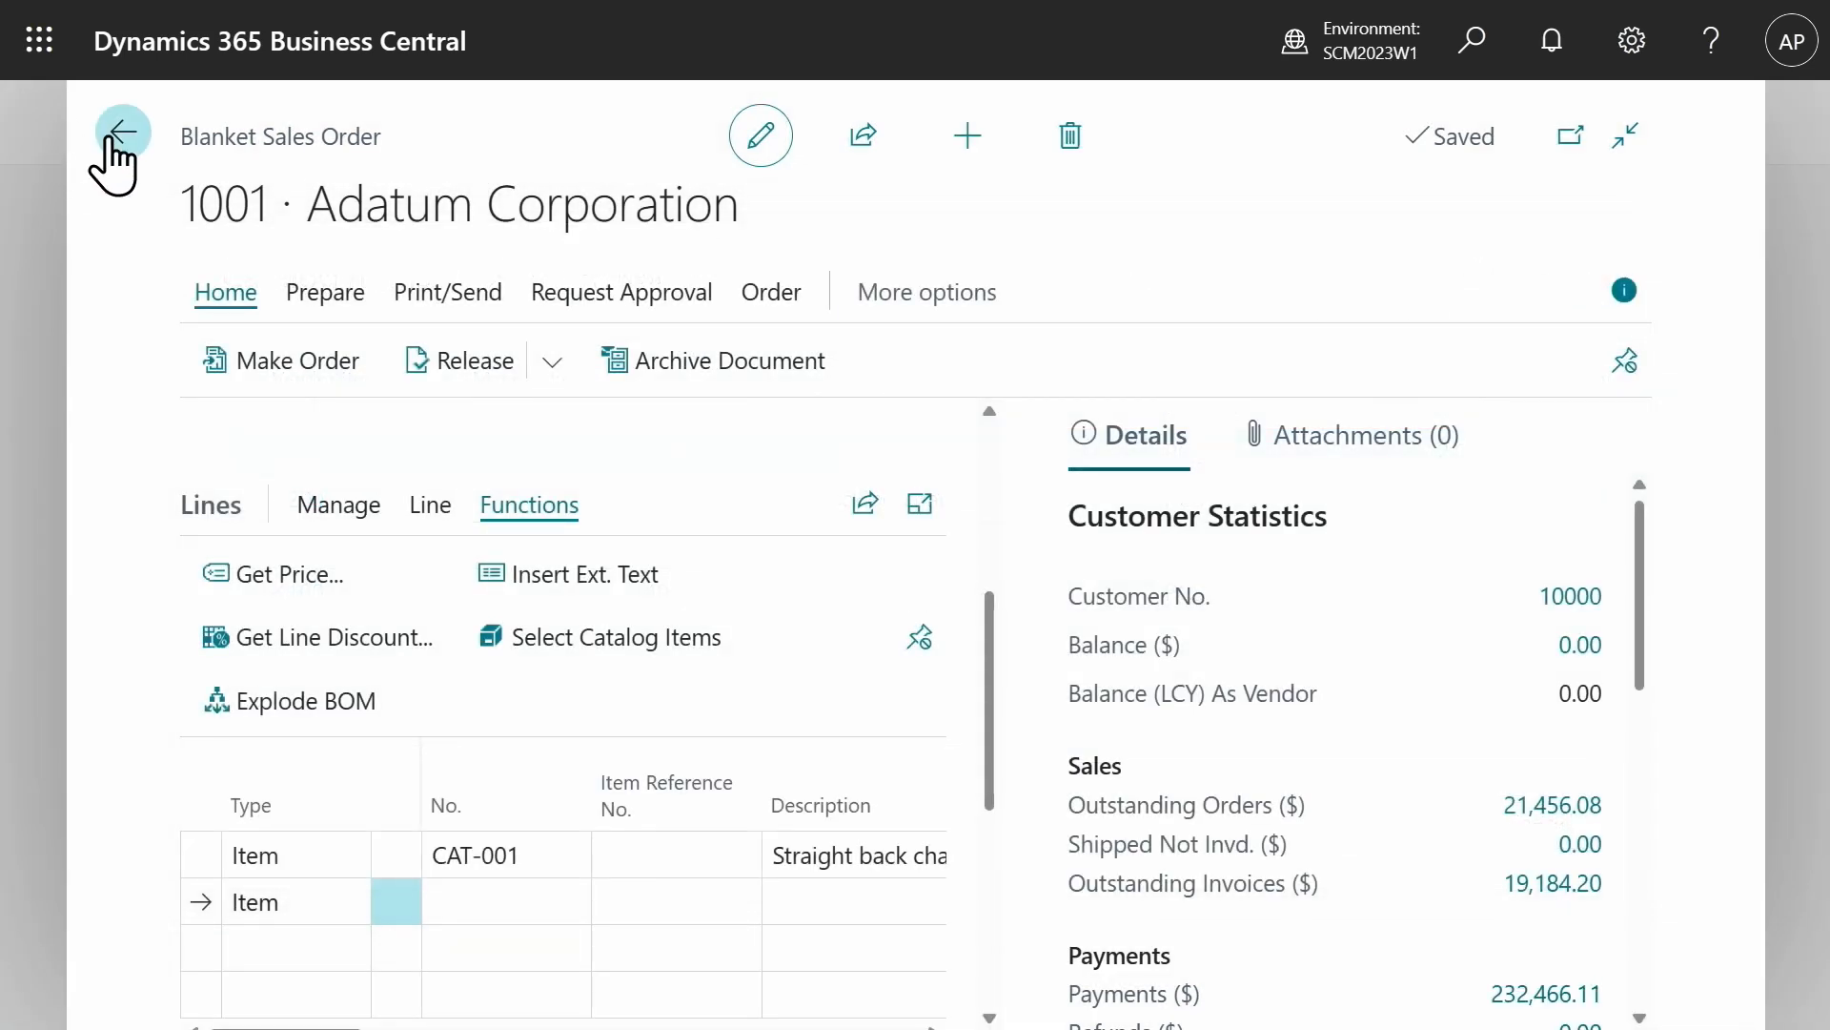
key(Escape)
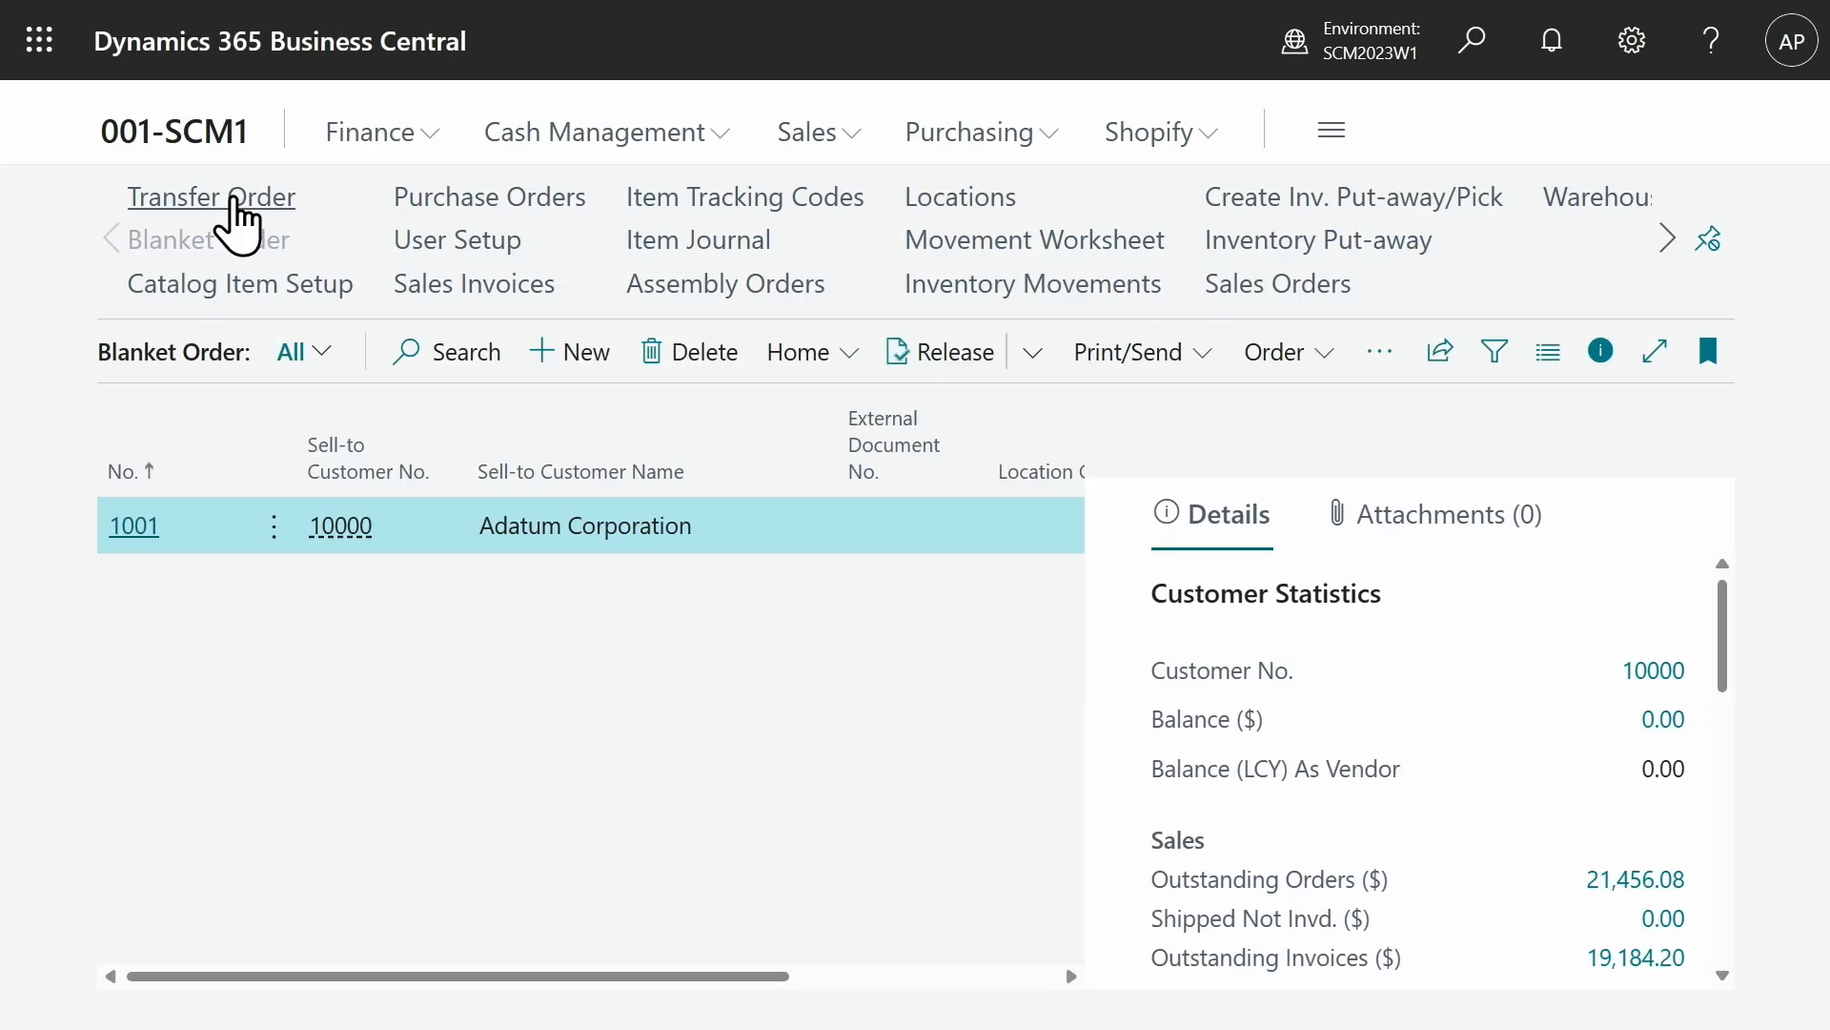
- Review the available No. Format options in Catalog Item Setup and return to the blanket order list
click(229, 290)
click(845, 414)
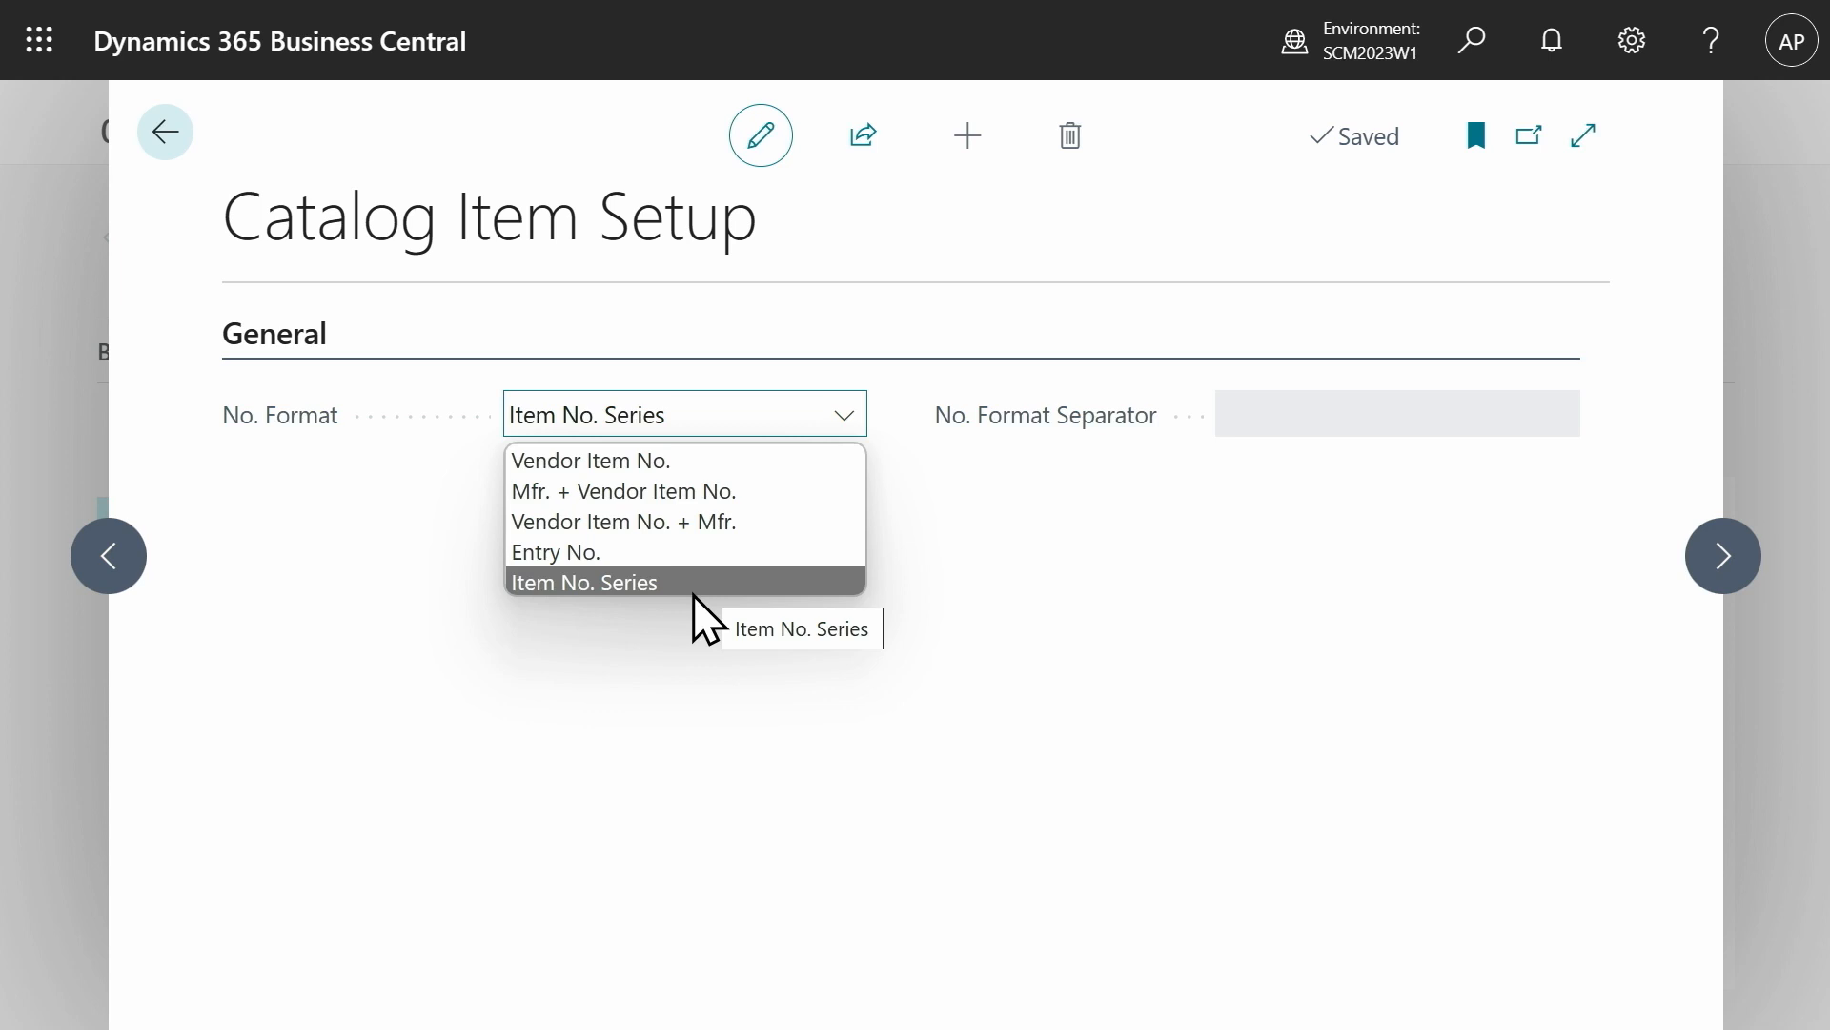
click(675, 684)
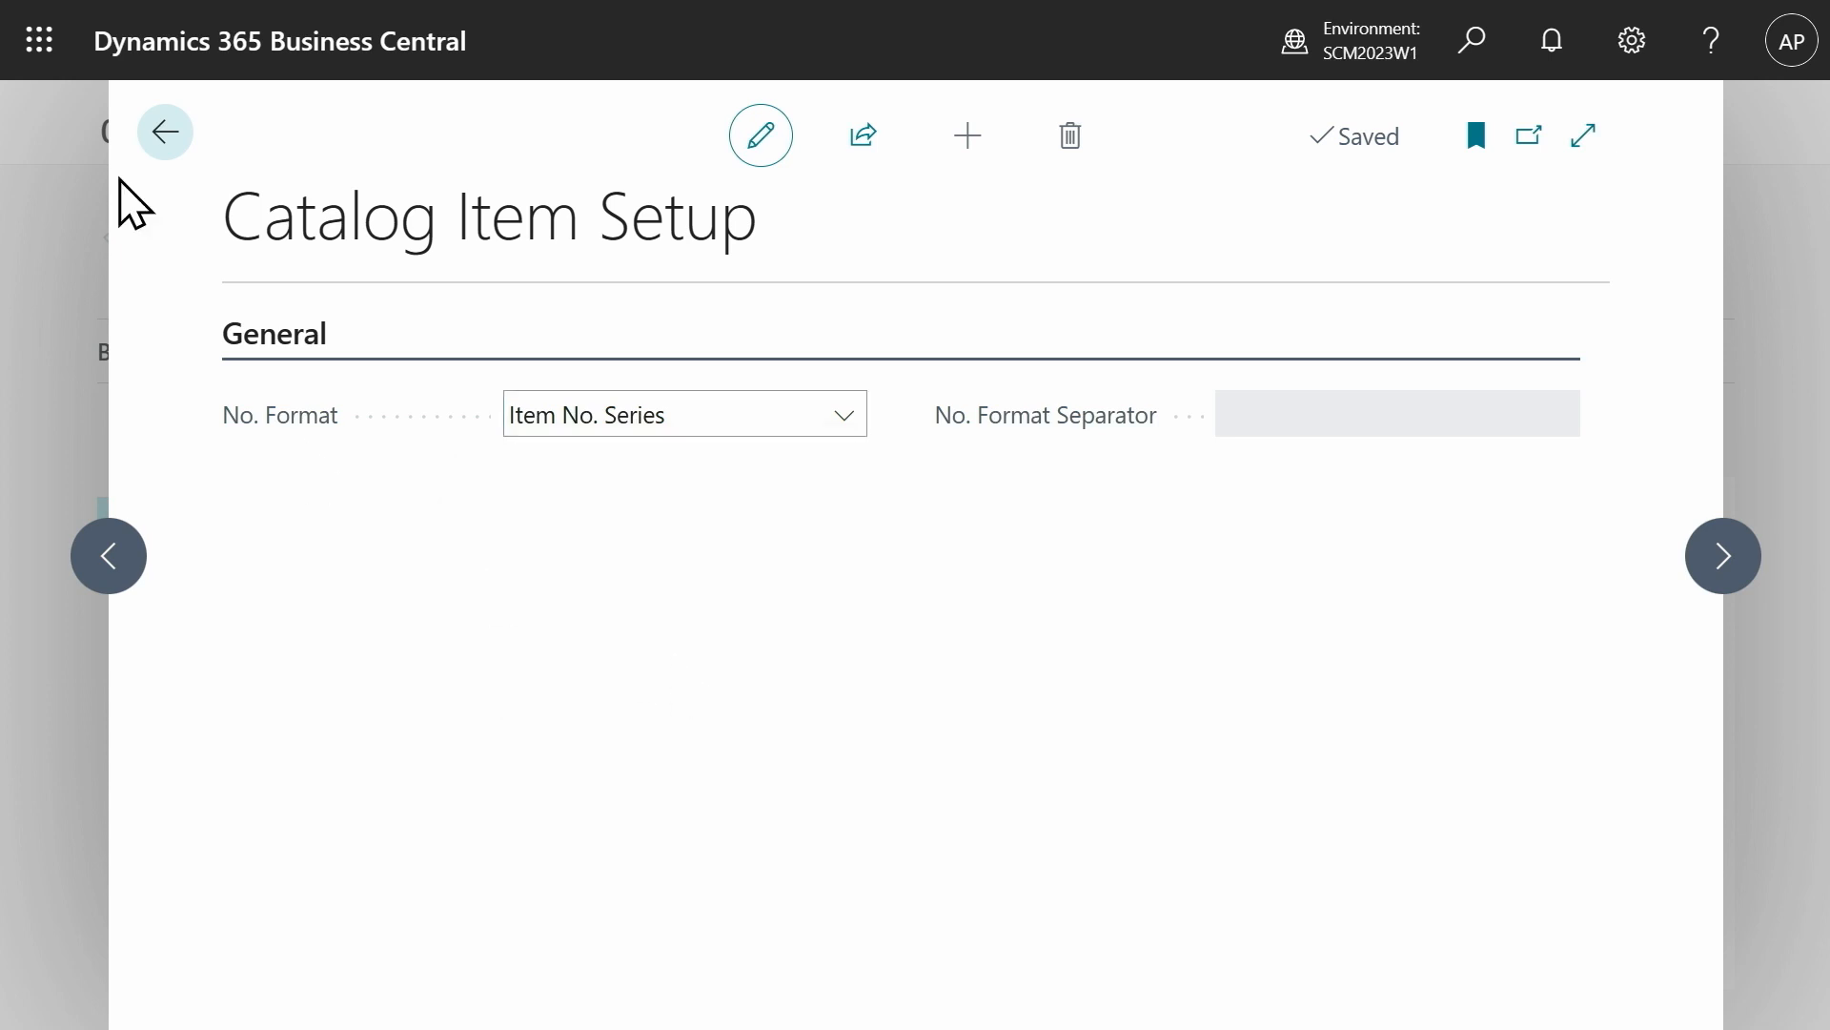
click(164, 133)
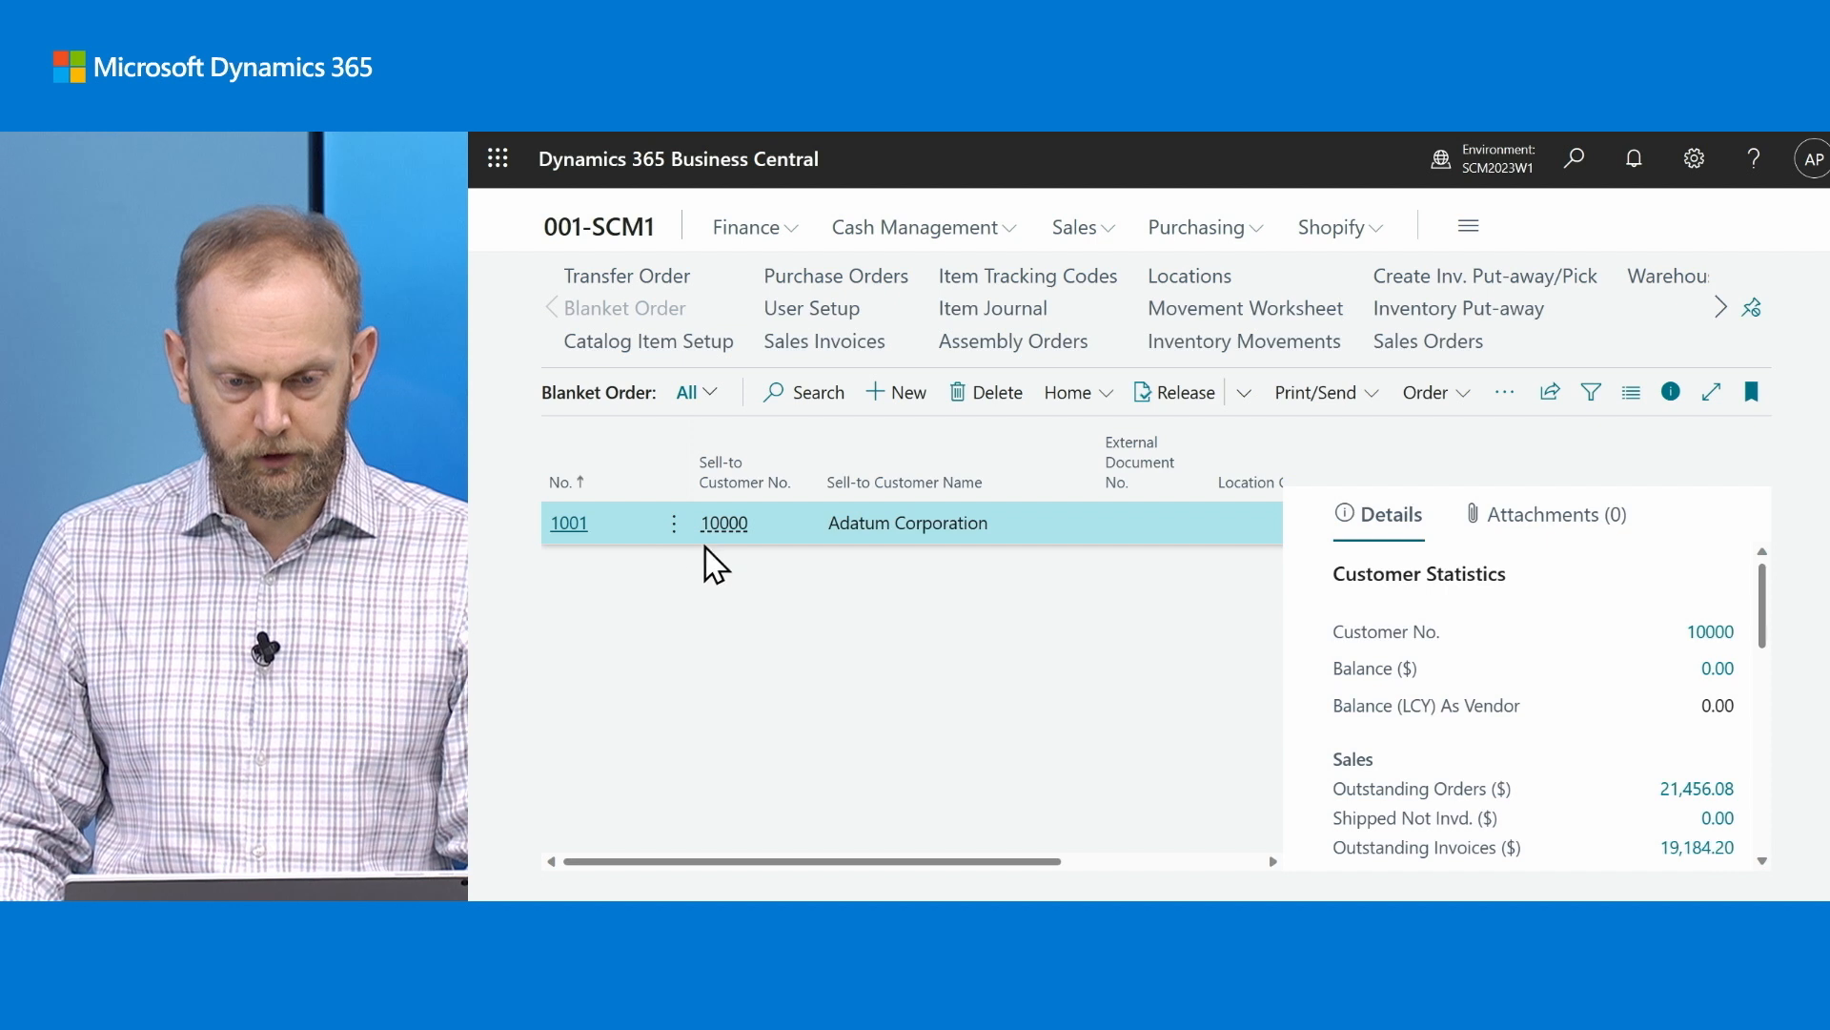
- Start posting purchase order 106001 from the purchase order list and decline posting the receipt
click(862, 275)
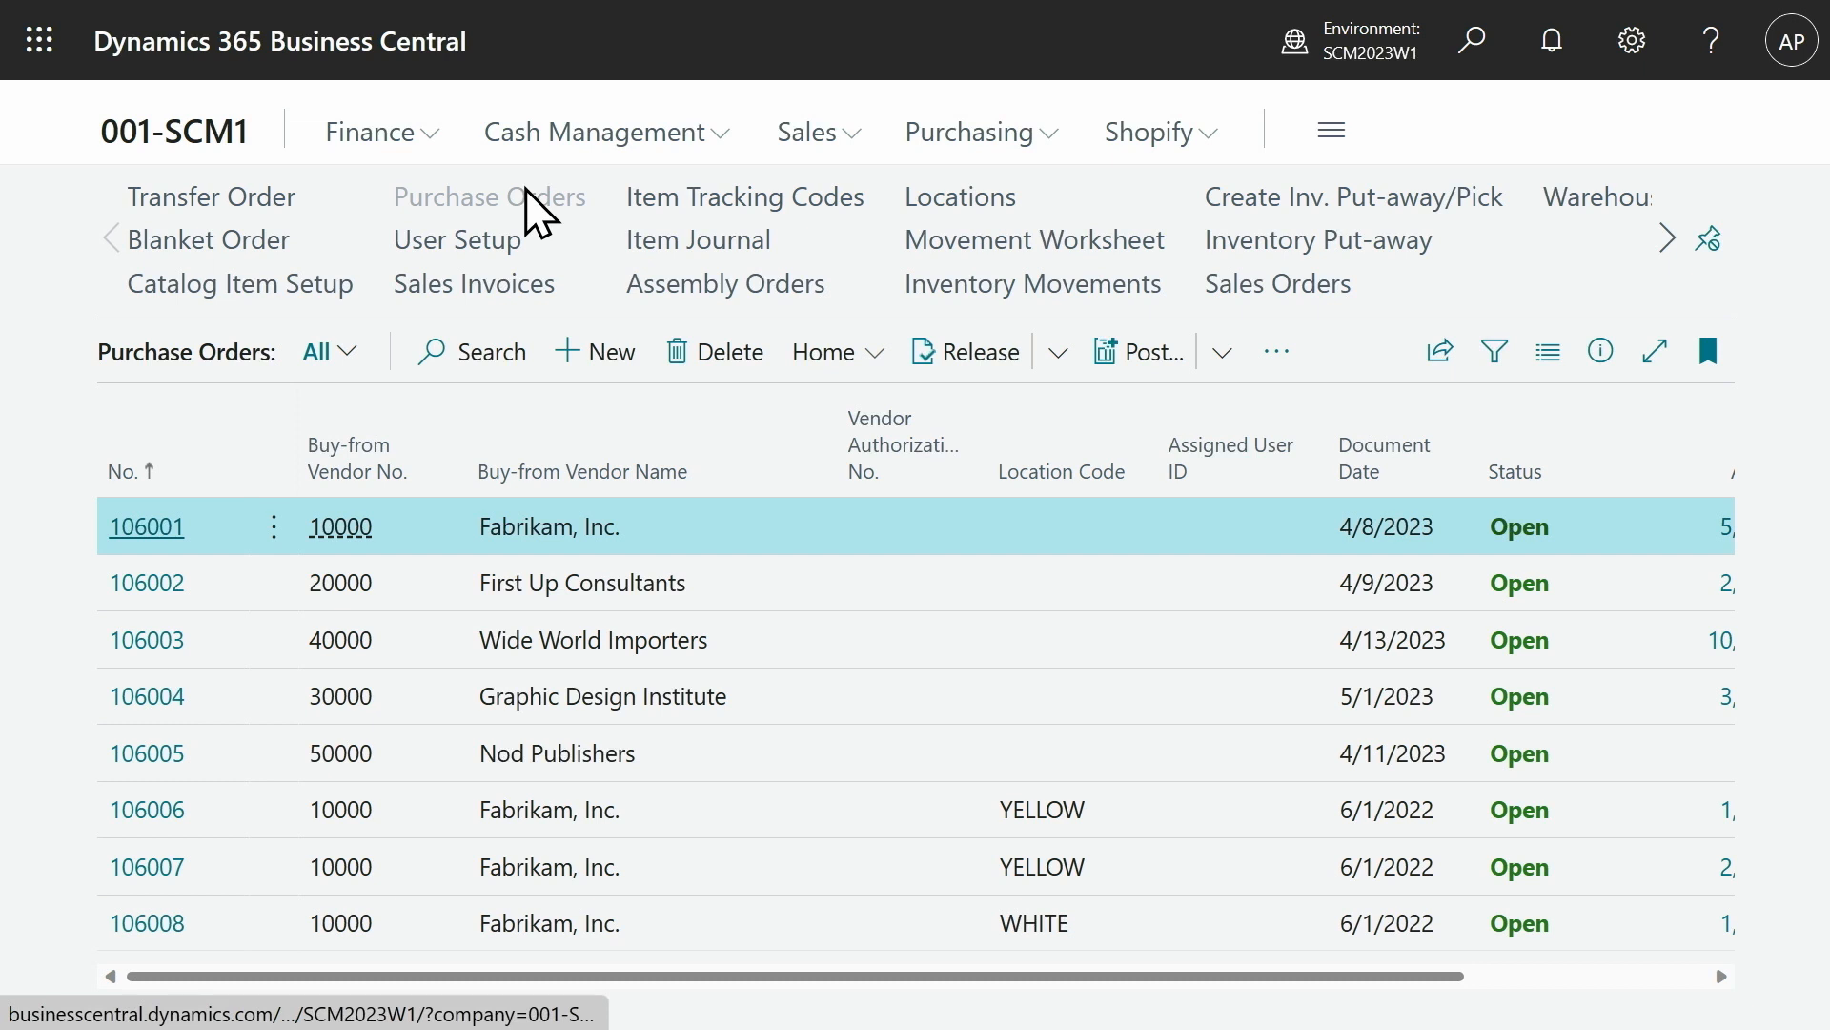
click(1148, 367)
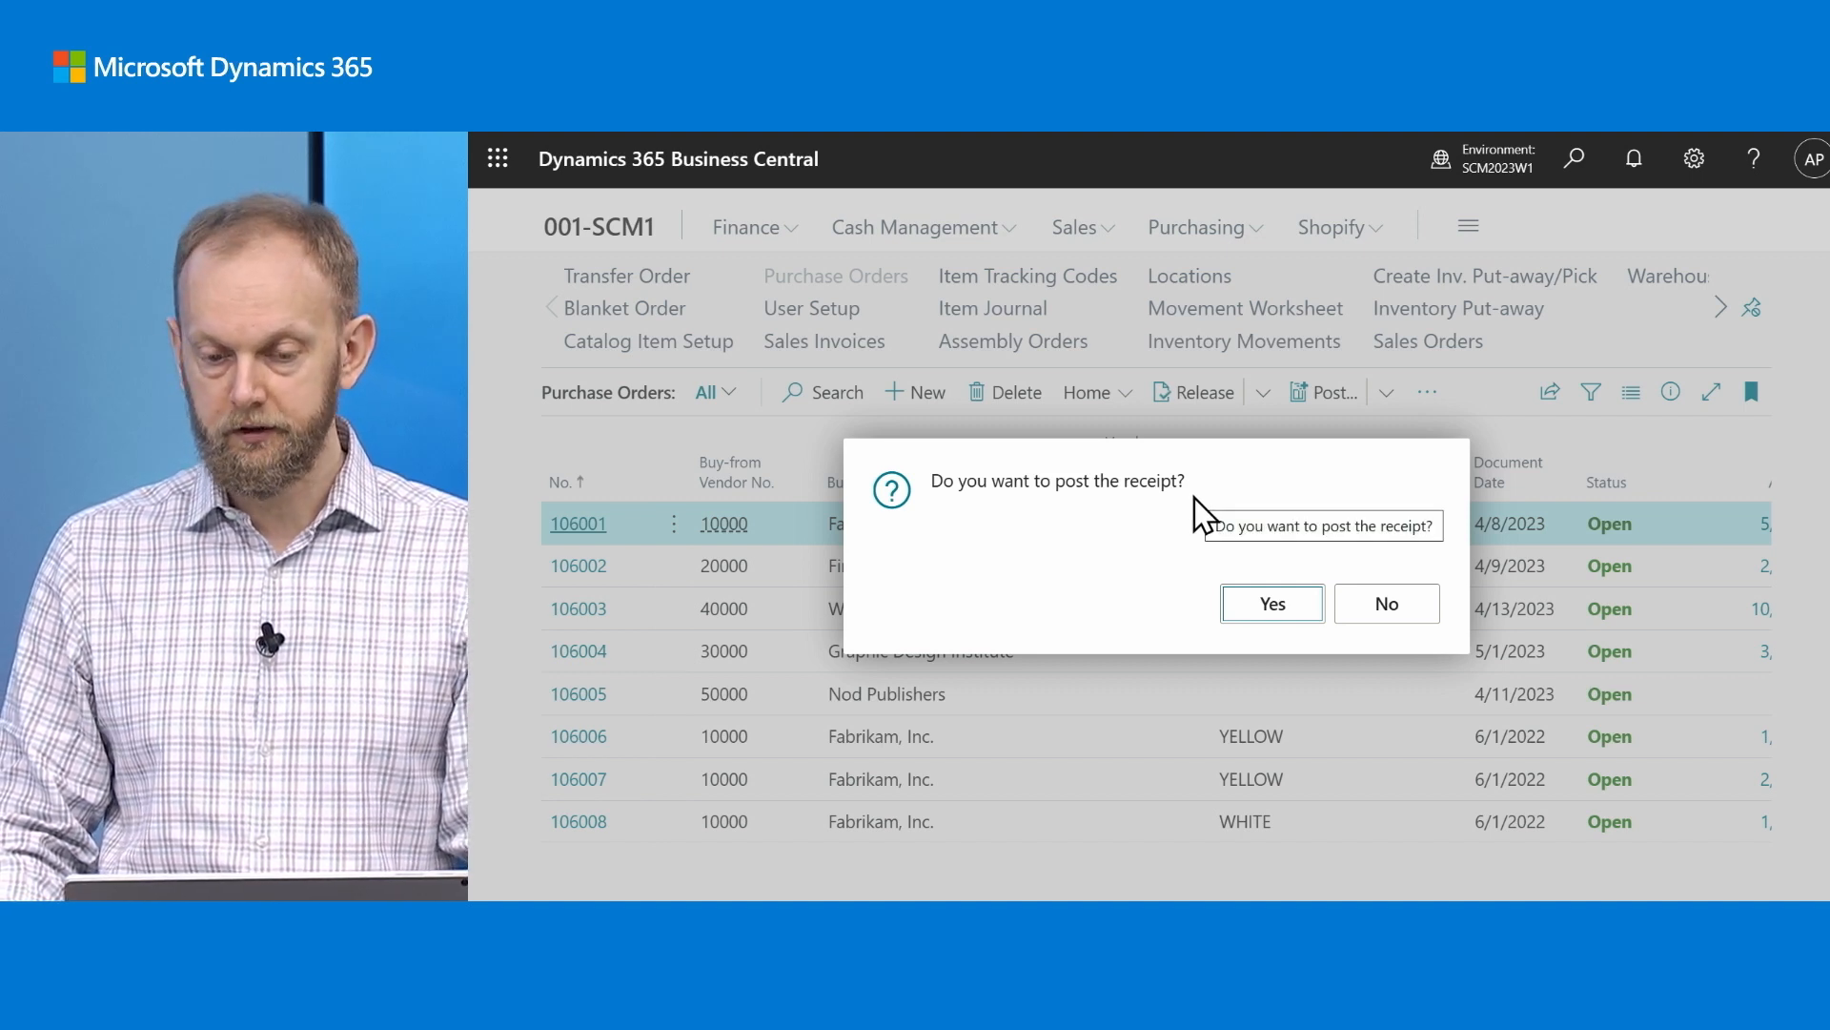
click(1389, 606)
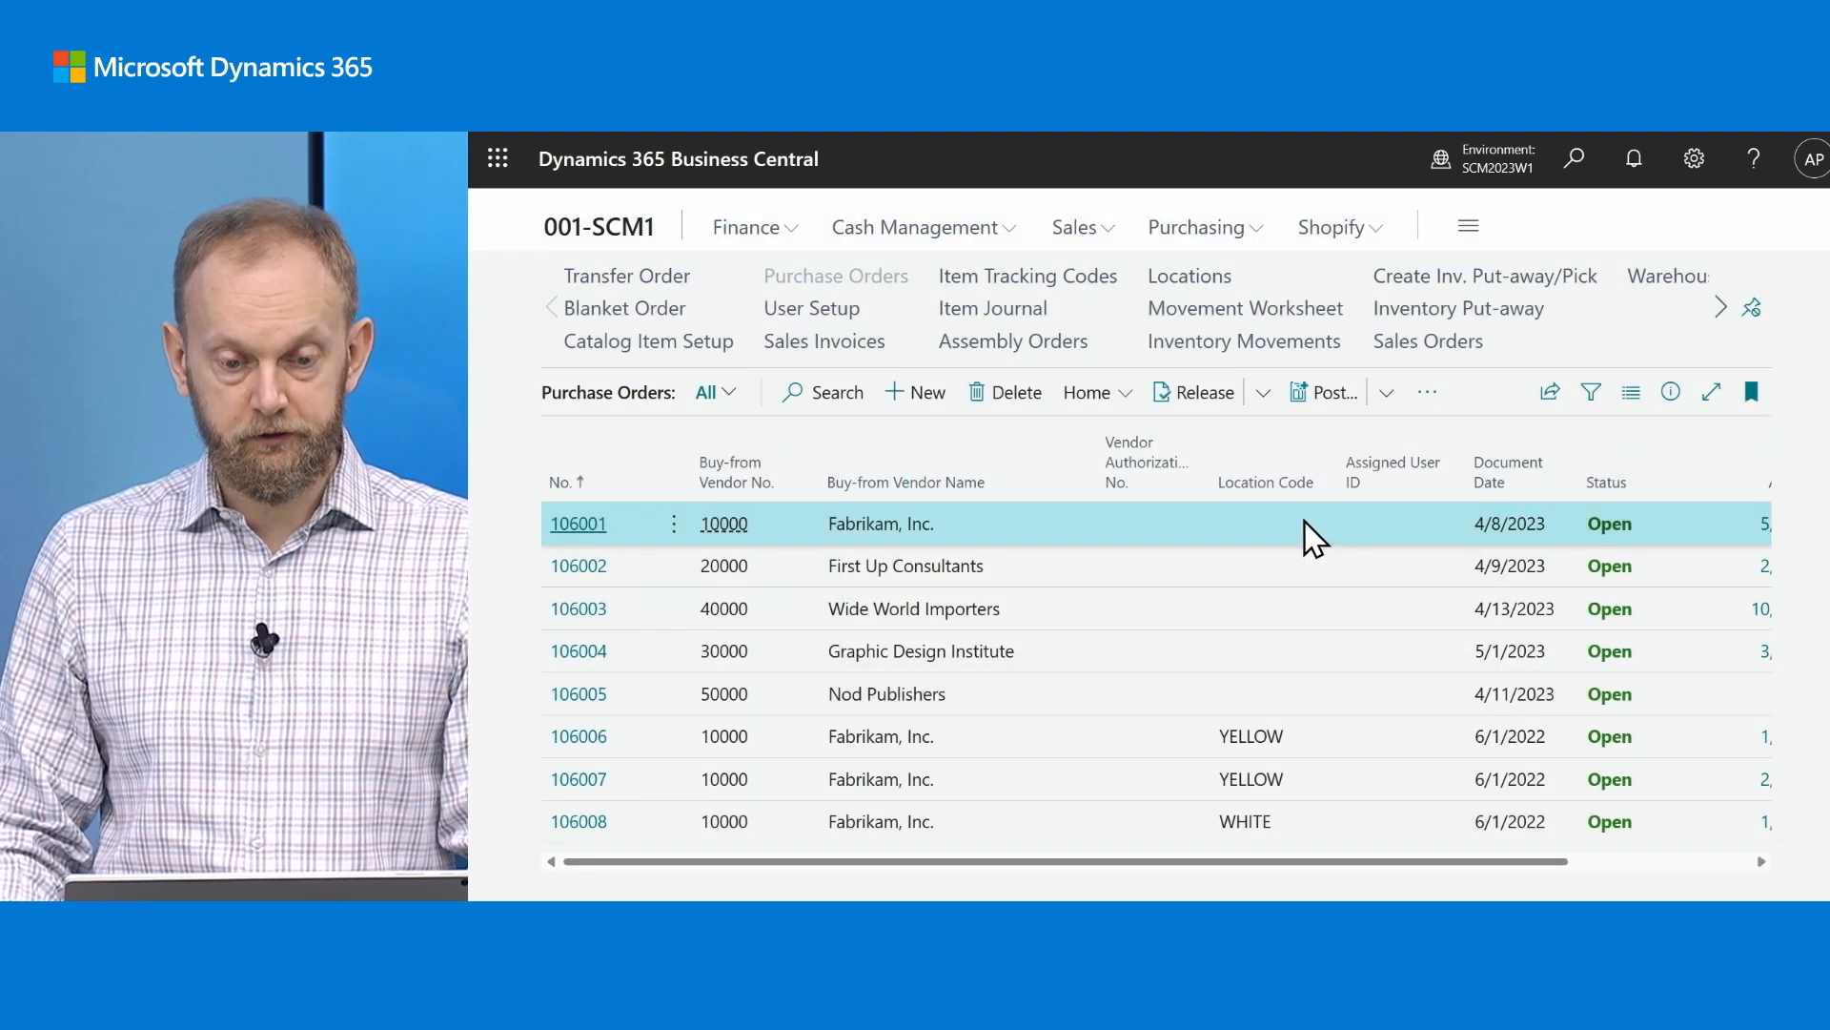
- Review the sales and purchase invoice posting policies in User Setup, including the available sales policy options, and return to the list
click(828, 320)
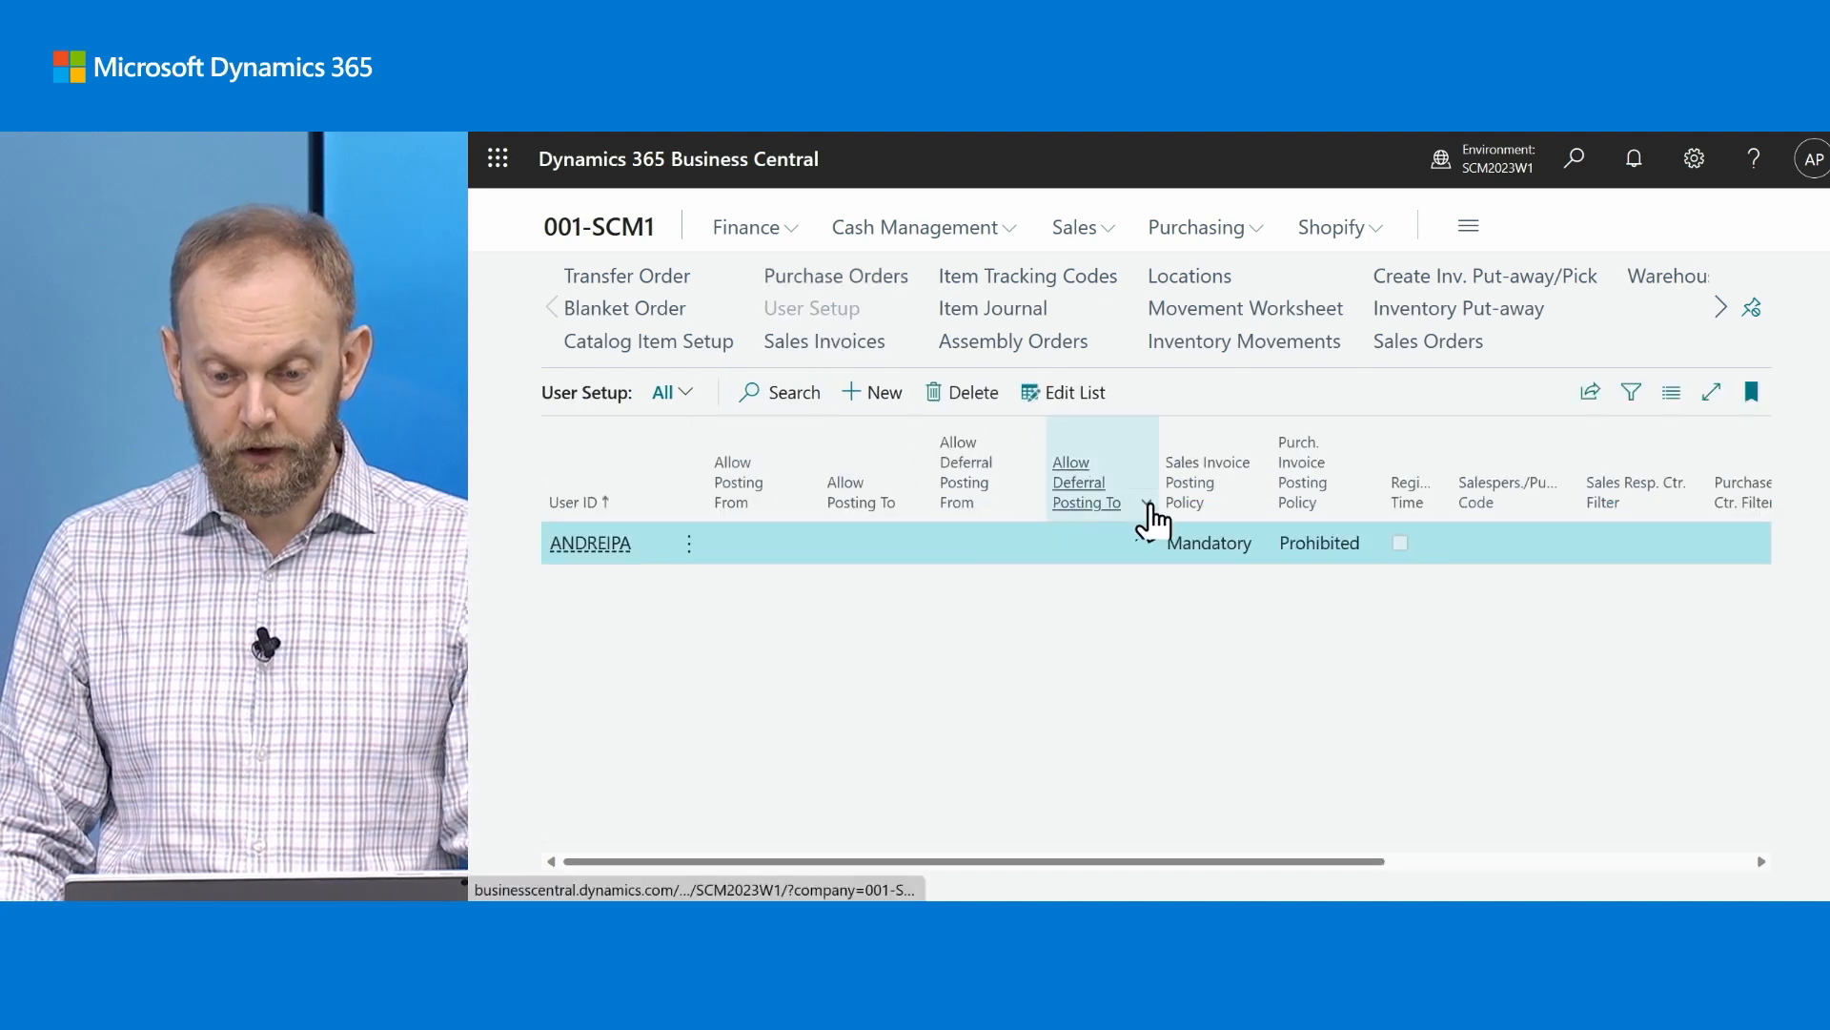
mouse_move(1196, 496)
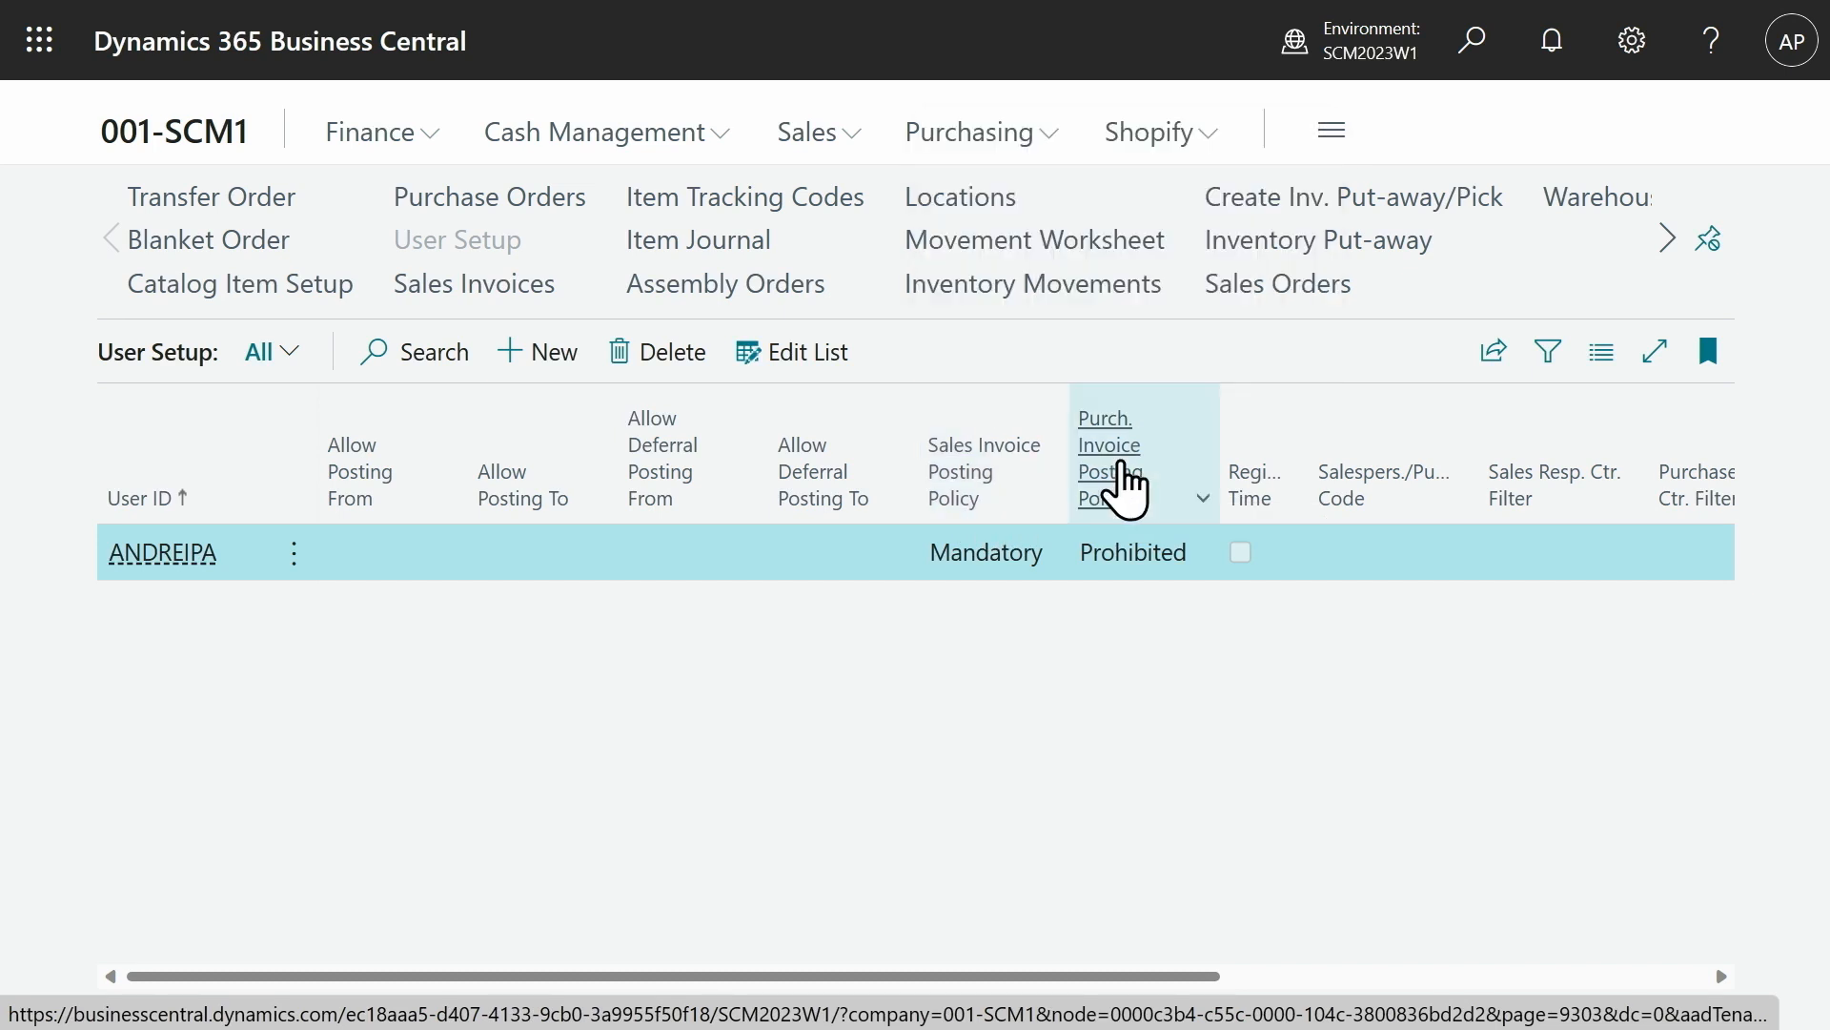
mouse_move(1148, 498)
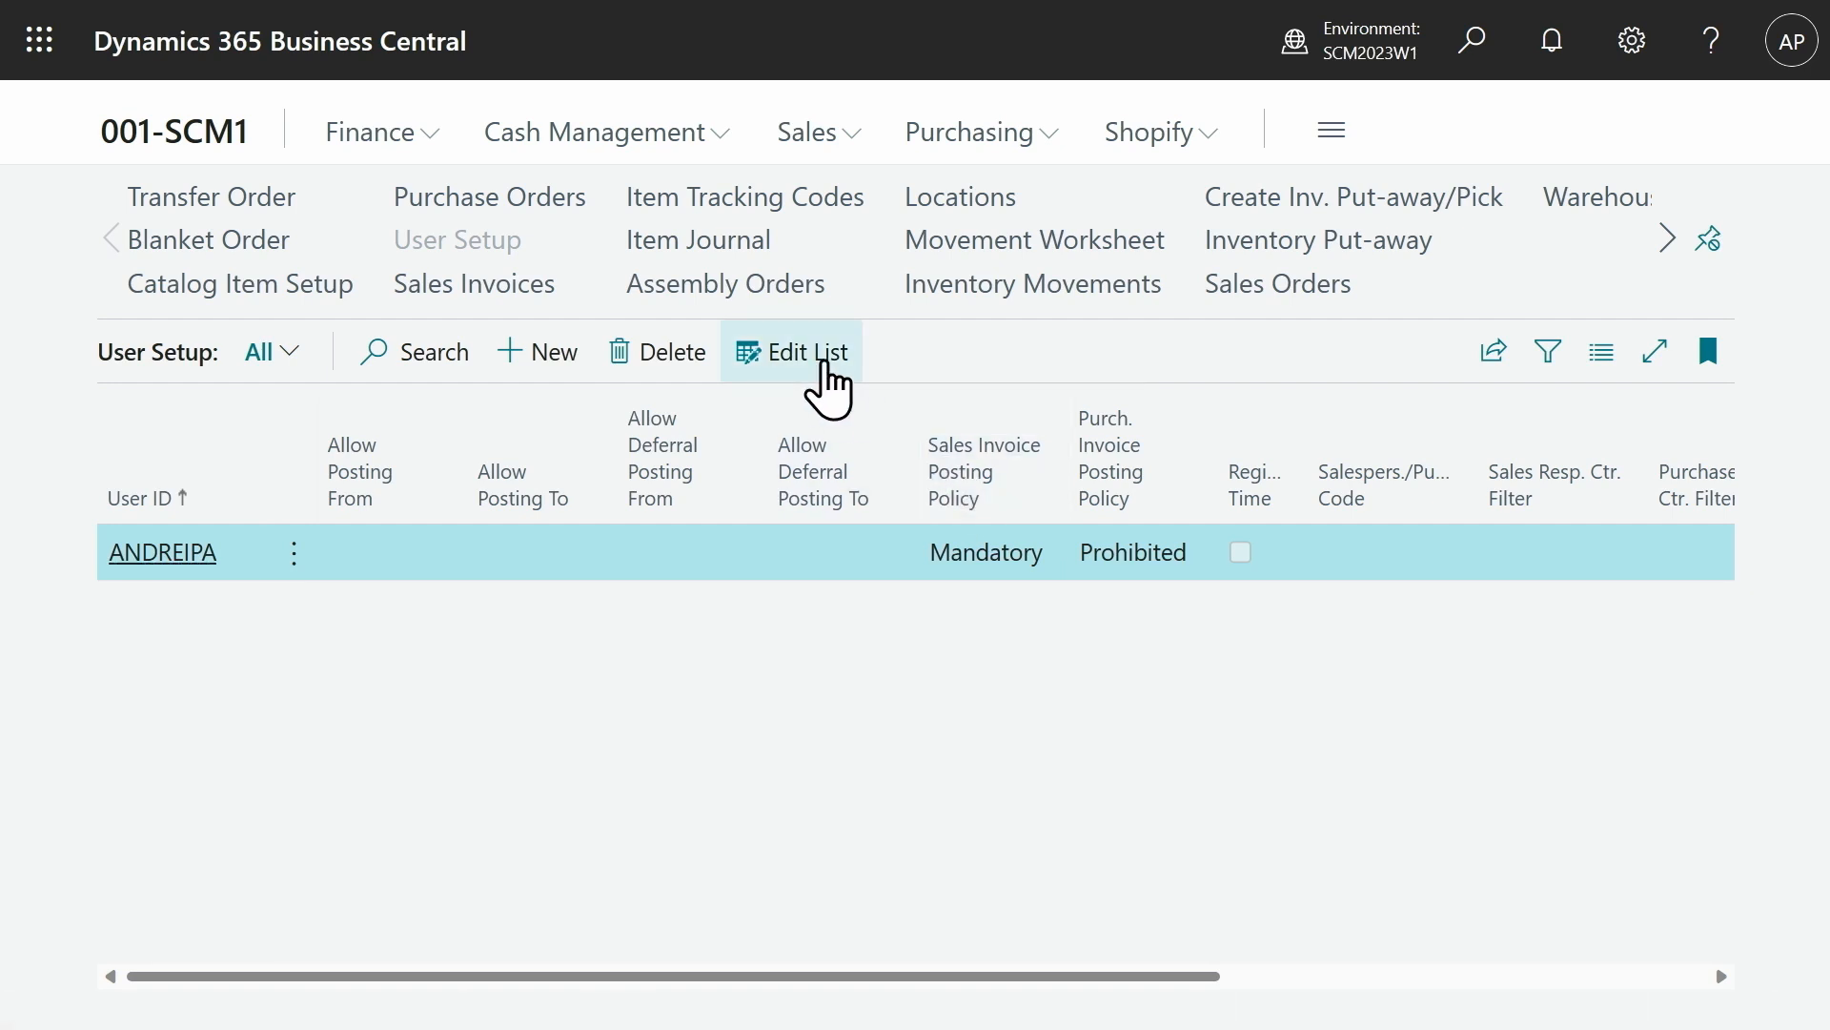
click(824, 364)
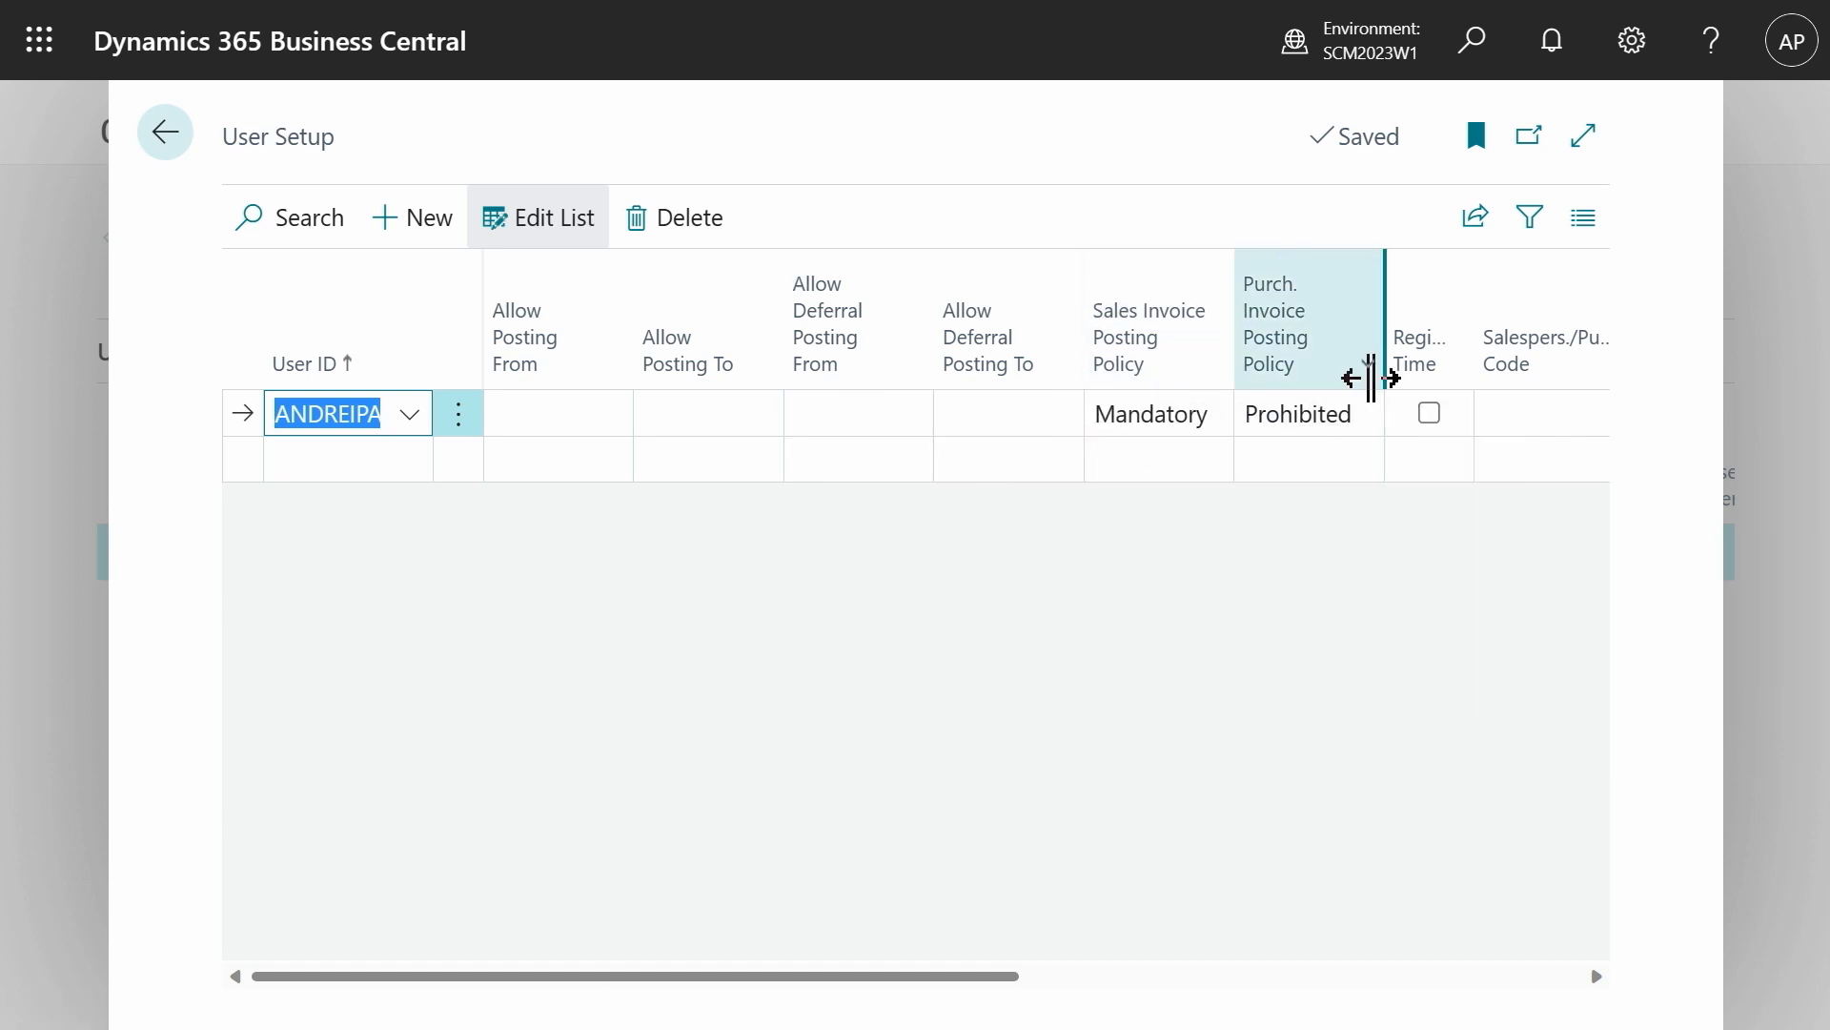
click(1211, 415)
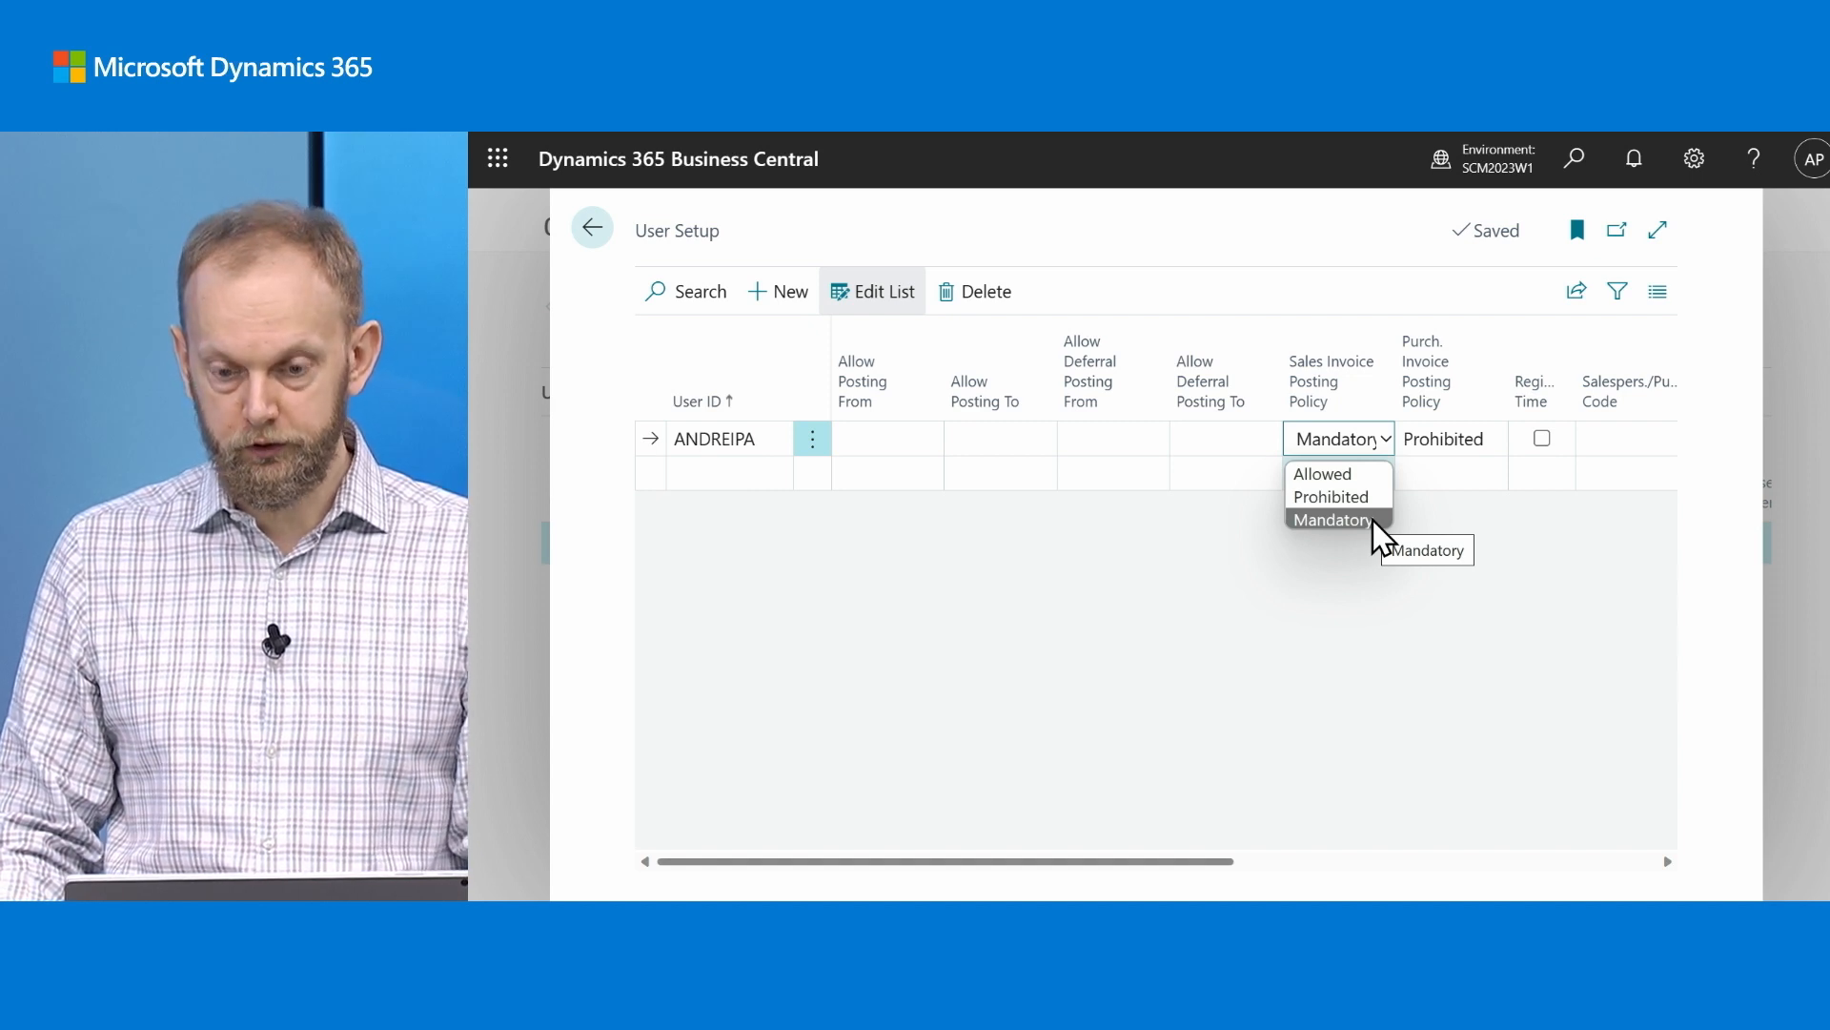
click(1377, 431)
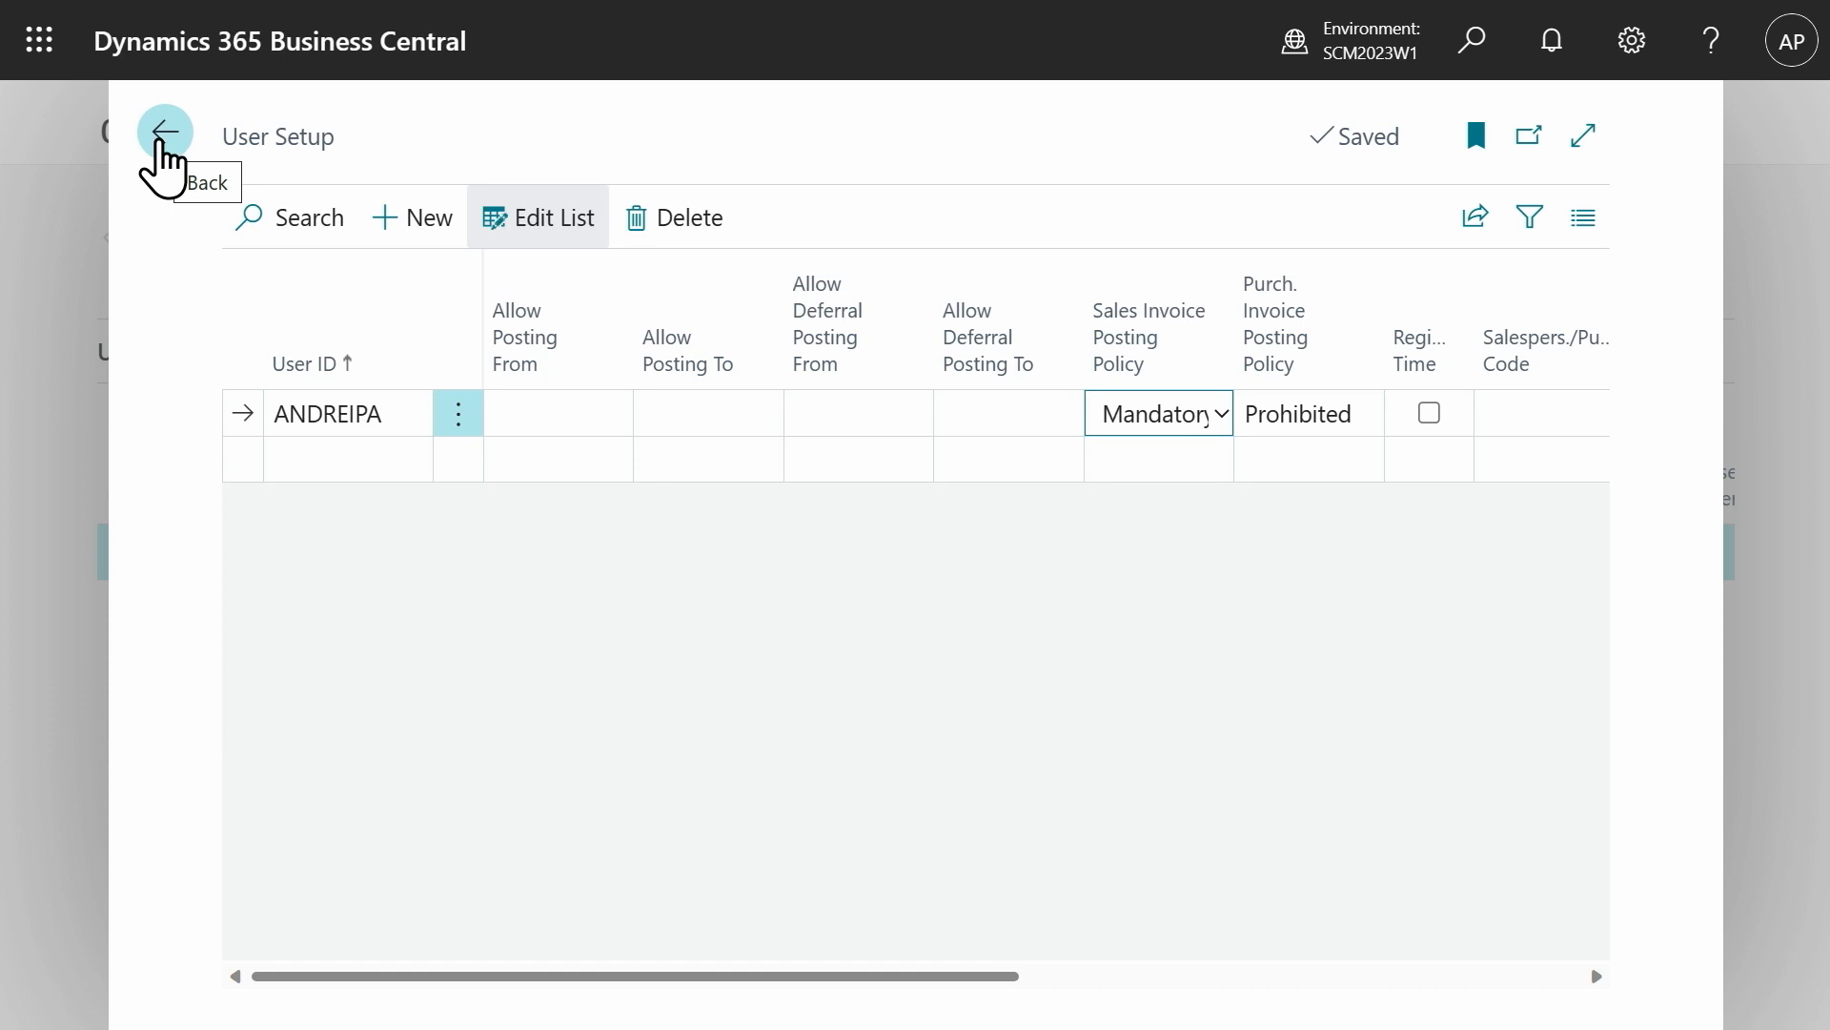
click(160, 143)
- Start posting the first Adatum Corporation order from the sales order list and decline posting the shipment and invoice
click(1236, 288)
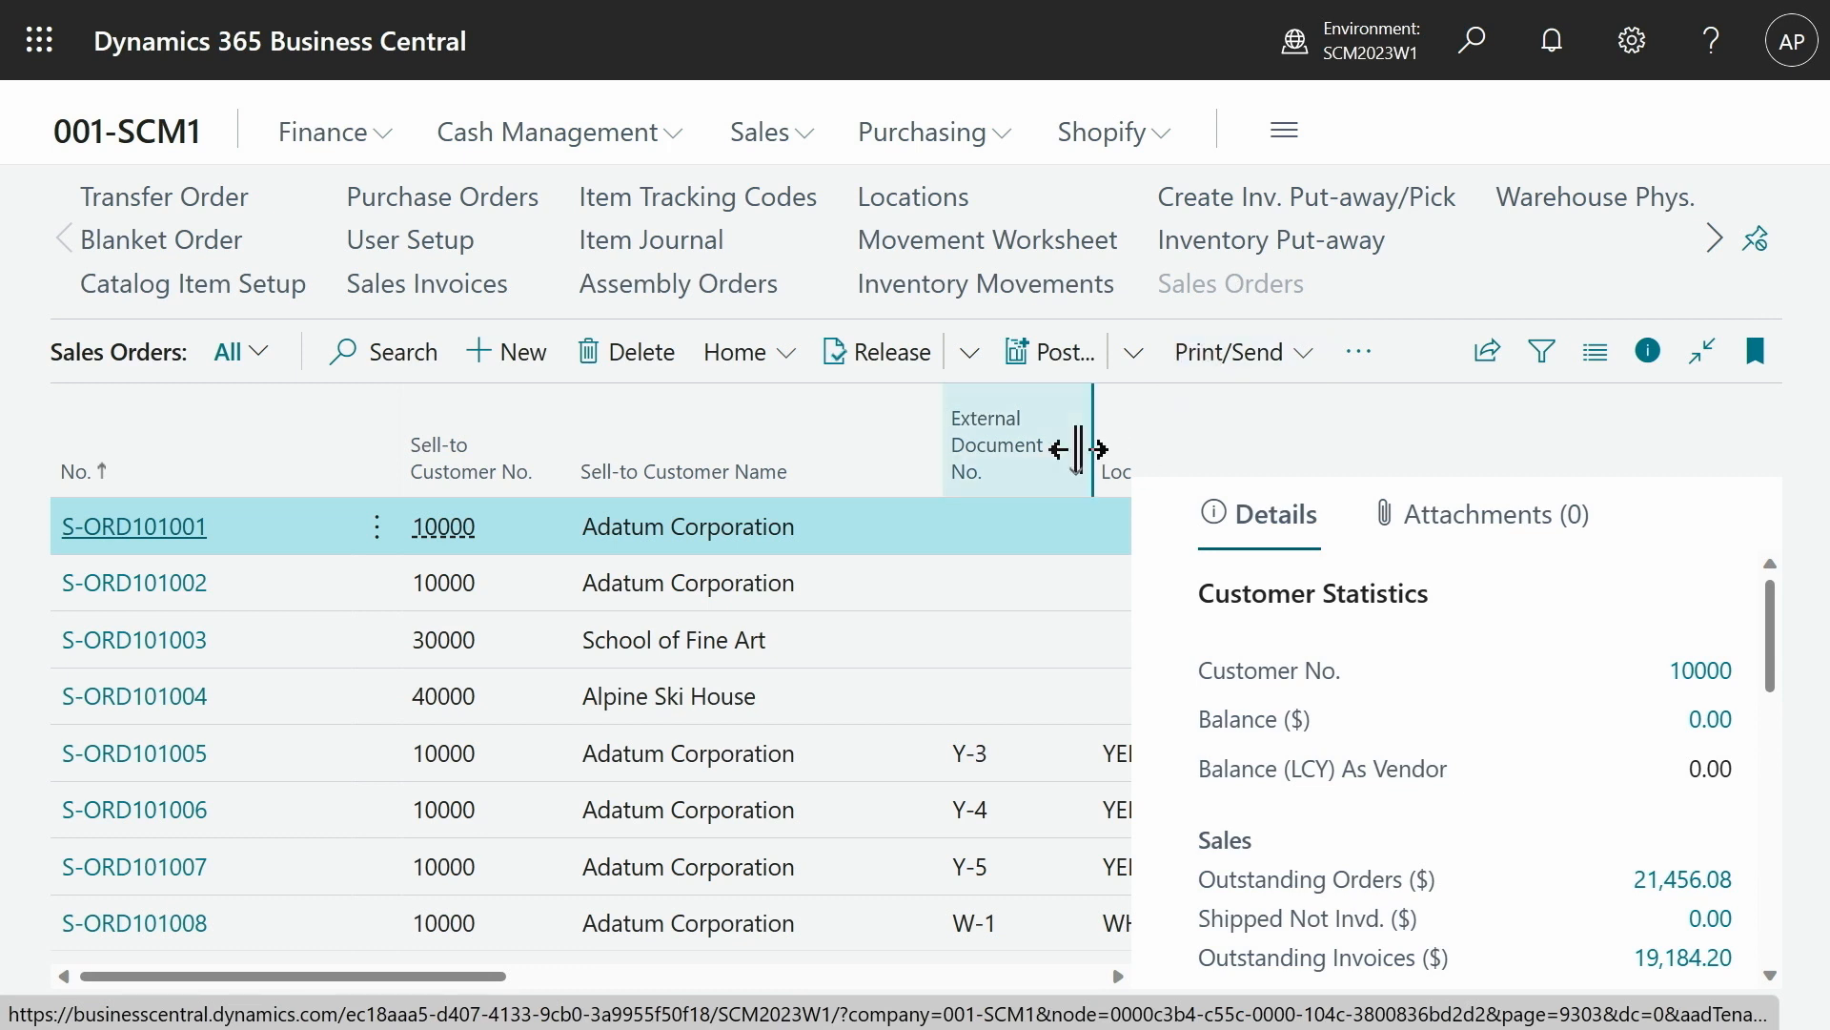
click(1042, 357)
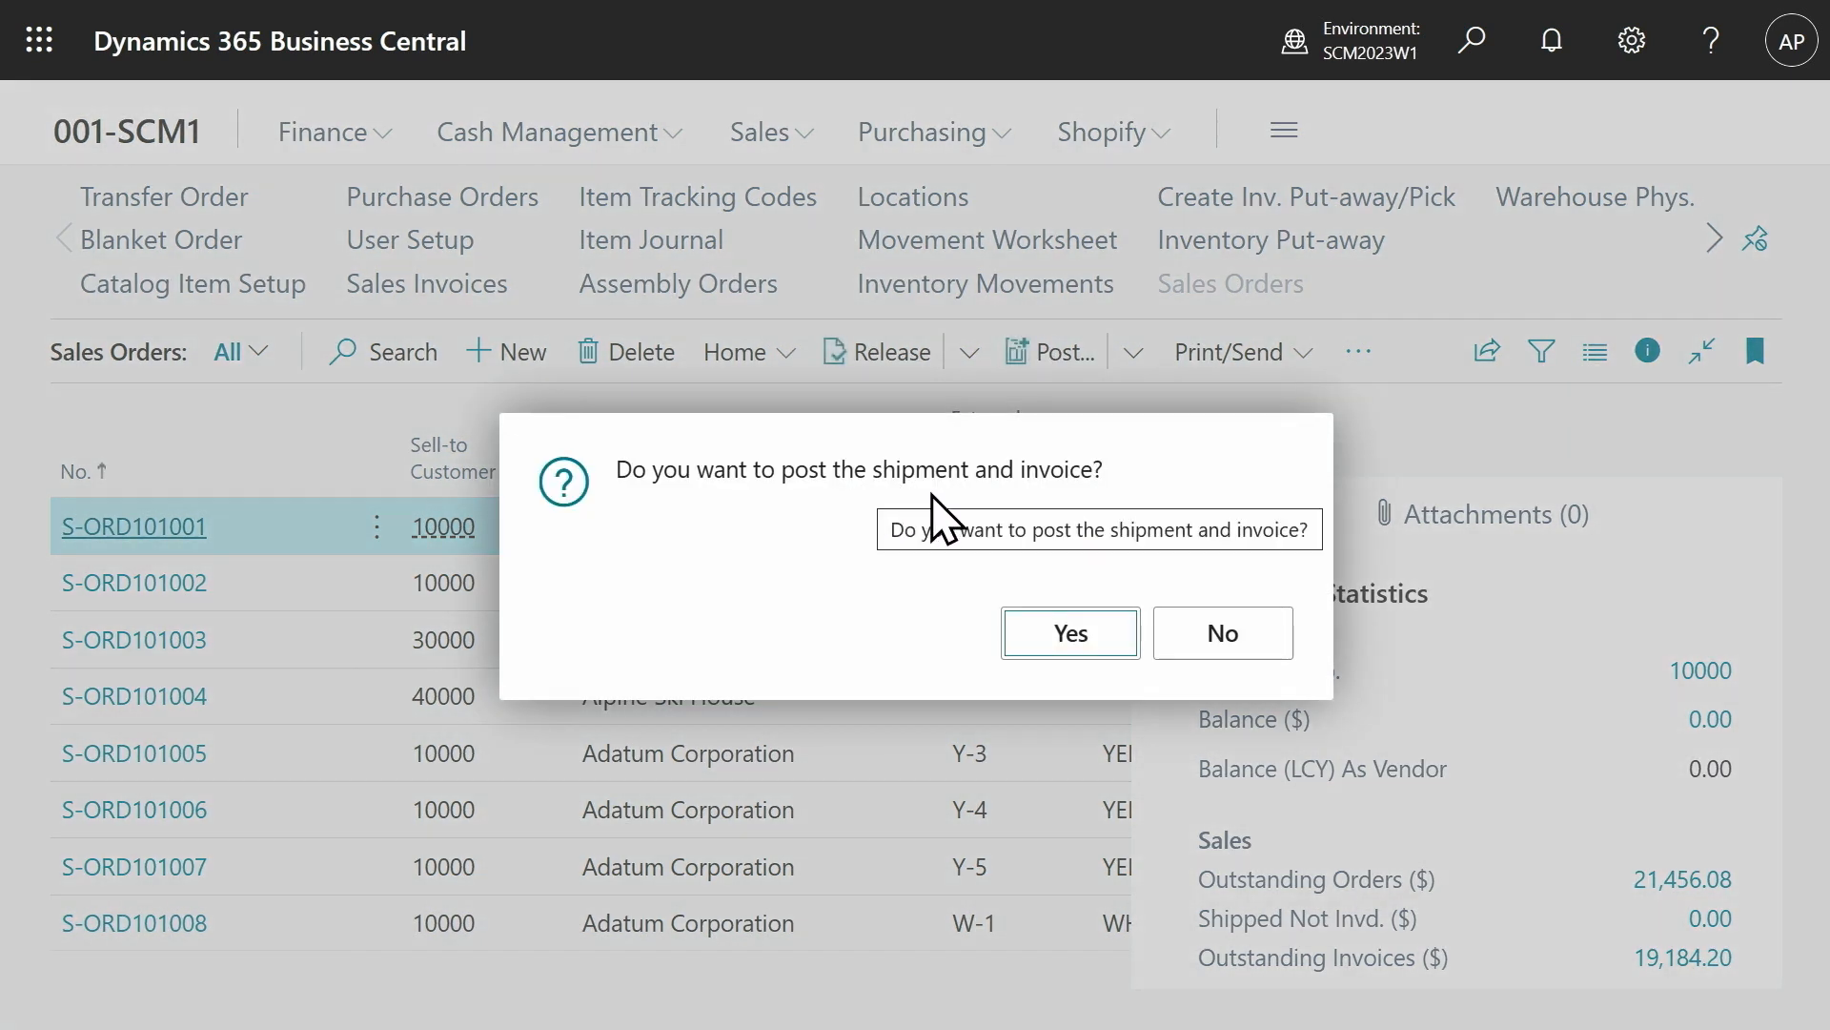
click(1193, 636)
- Review the Ship and Invoice options for batch posting sales orders and cancel the batch posting
click(1132, 355)
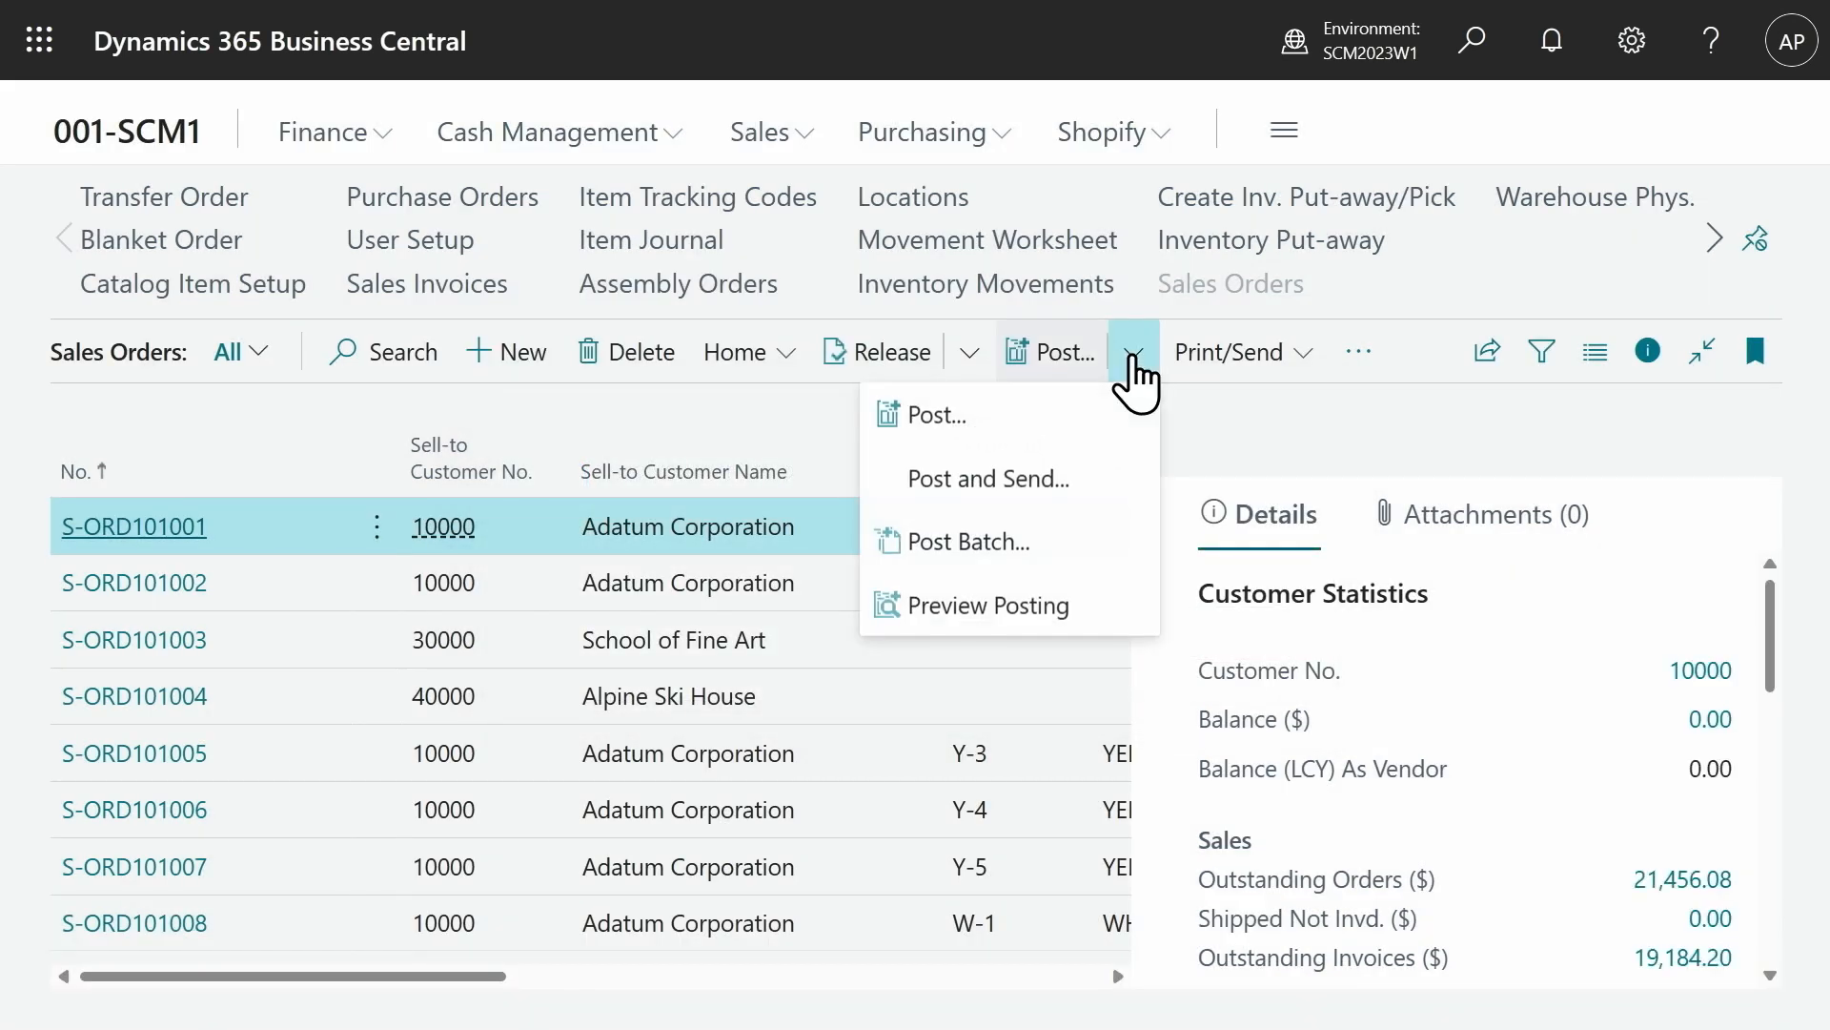
click(1032, 541)
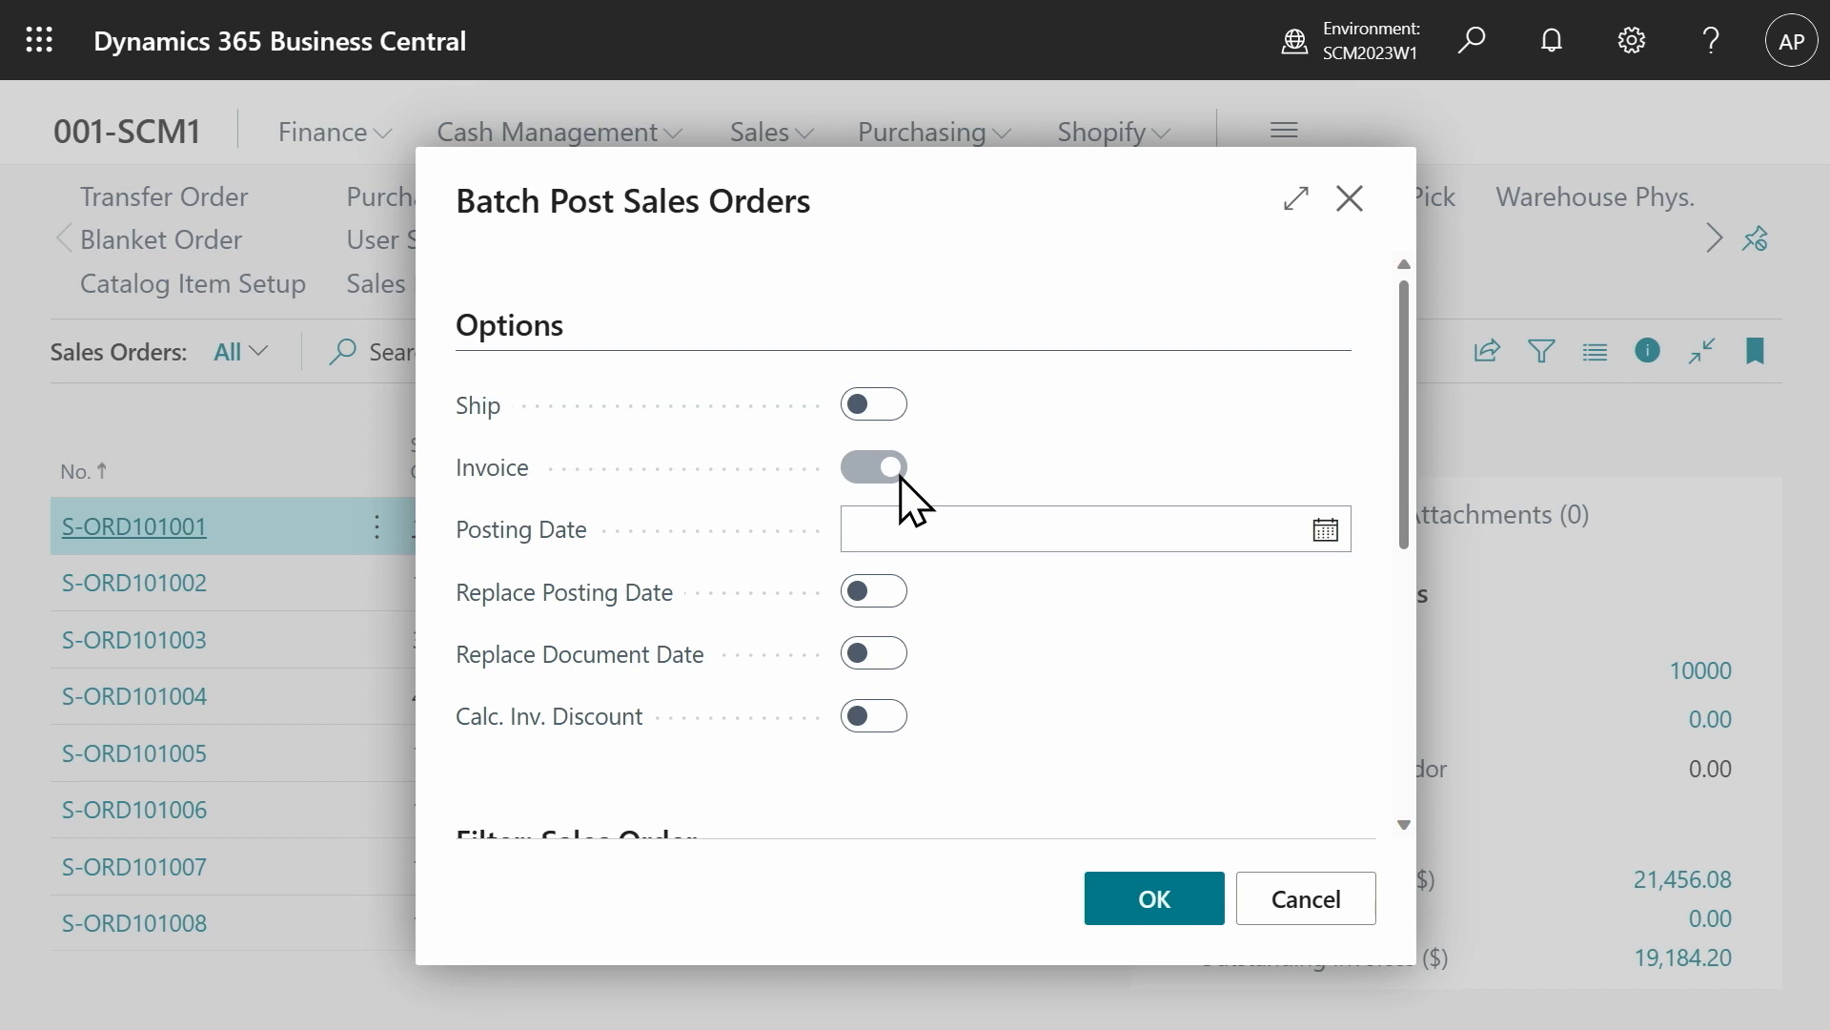
click(1308, 900)
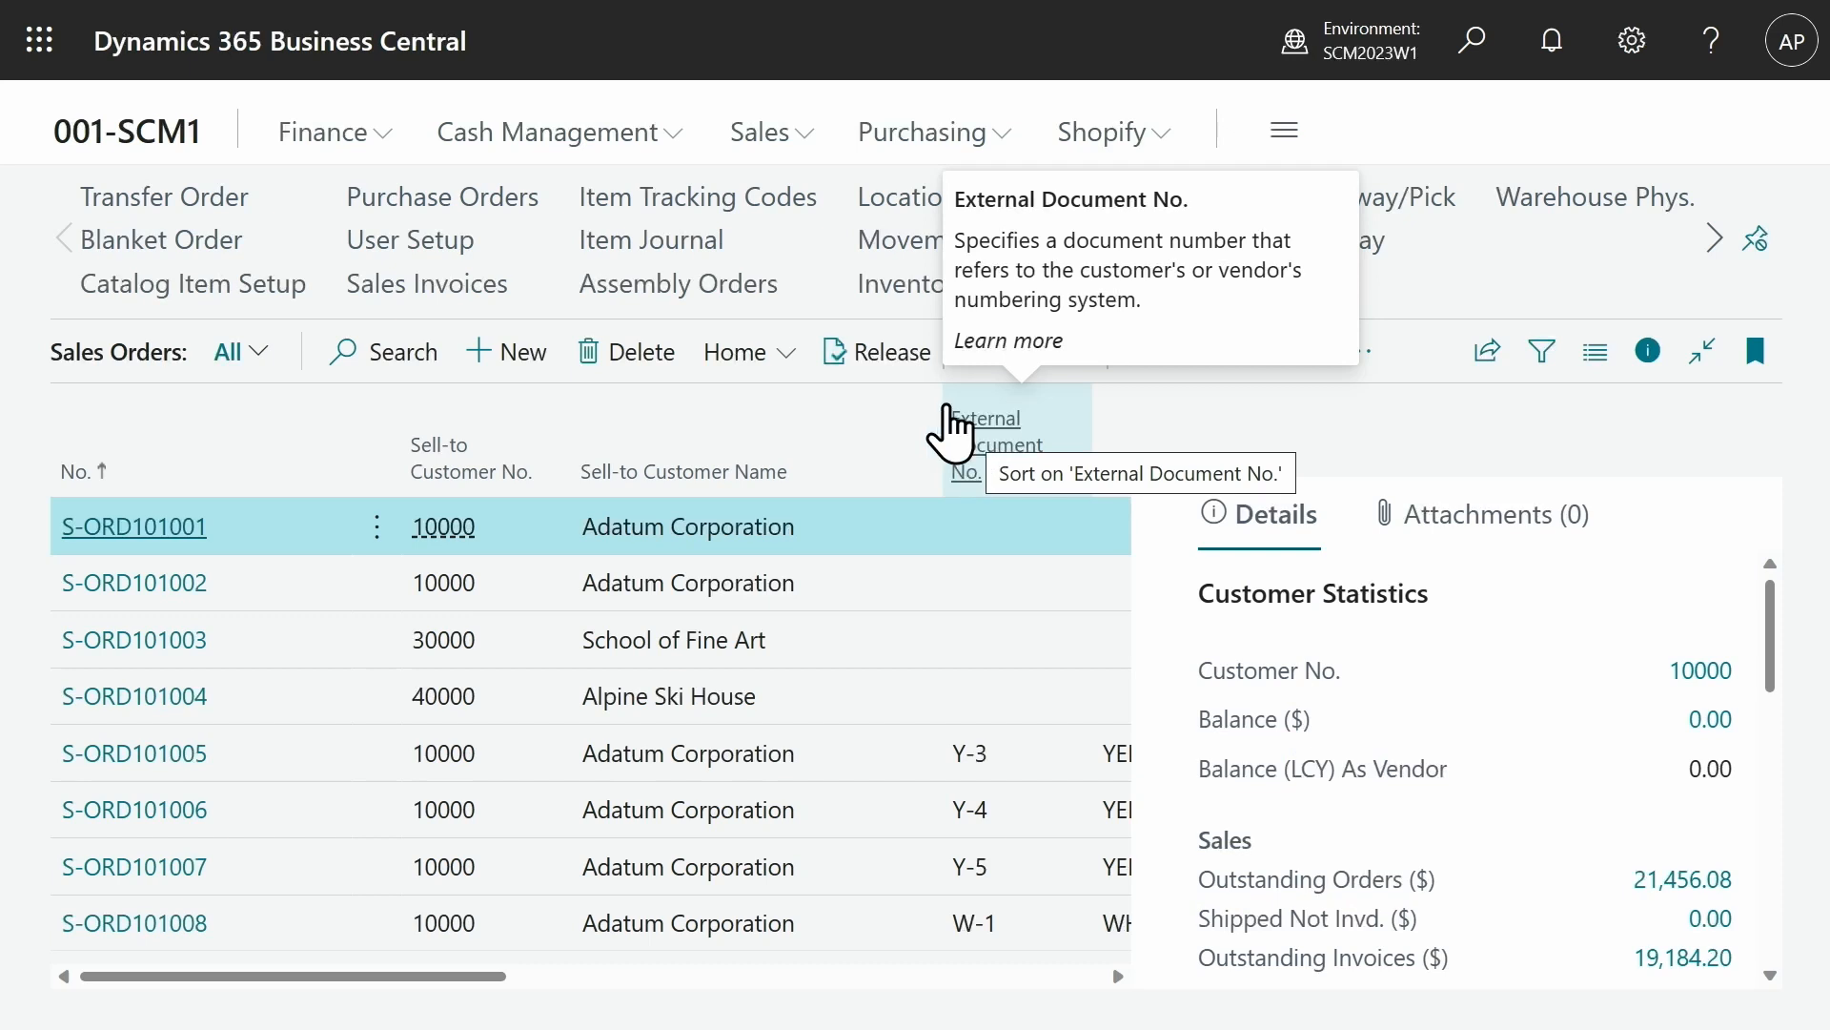
- Try to post the Fabrikam, Inc. invoice from the purchase invoice list and close the error messages
click(917, 135)
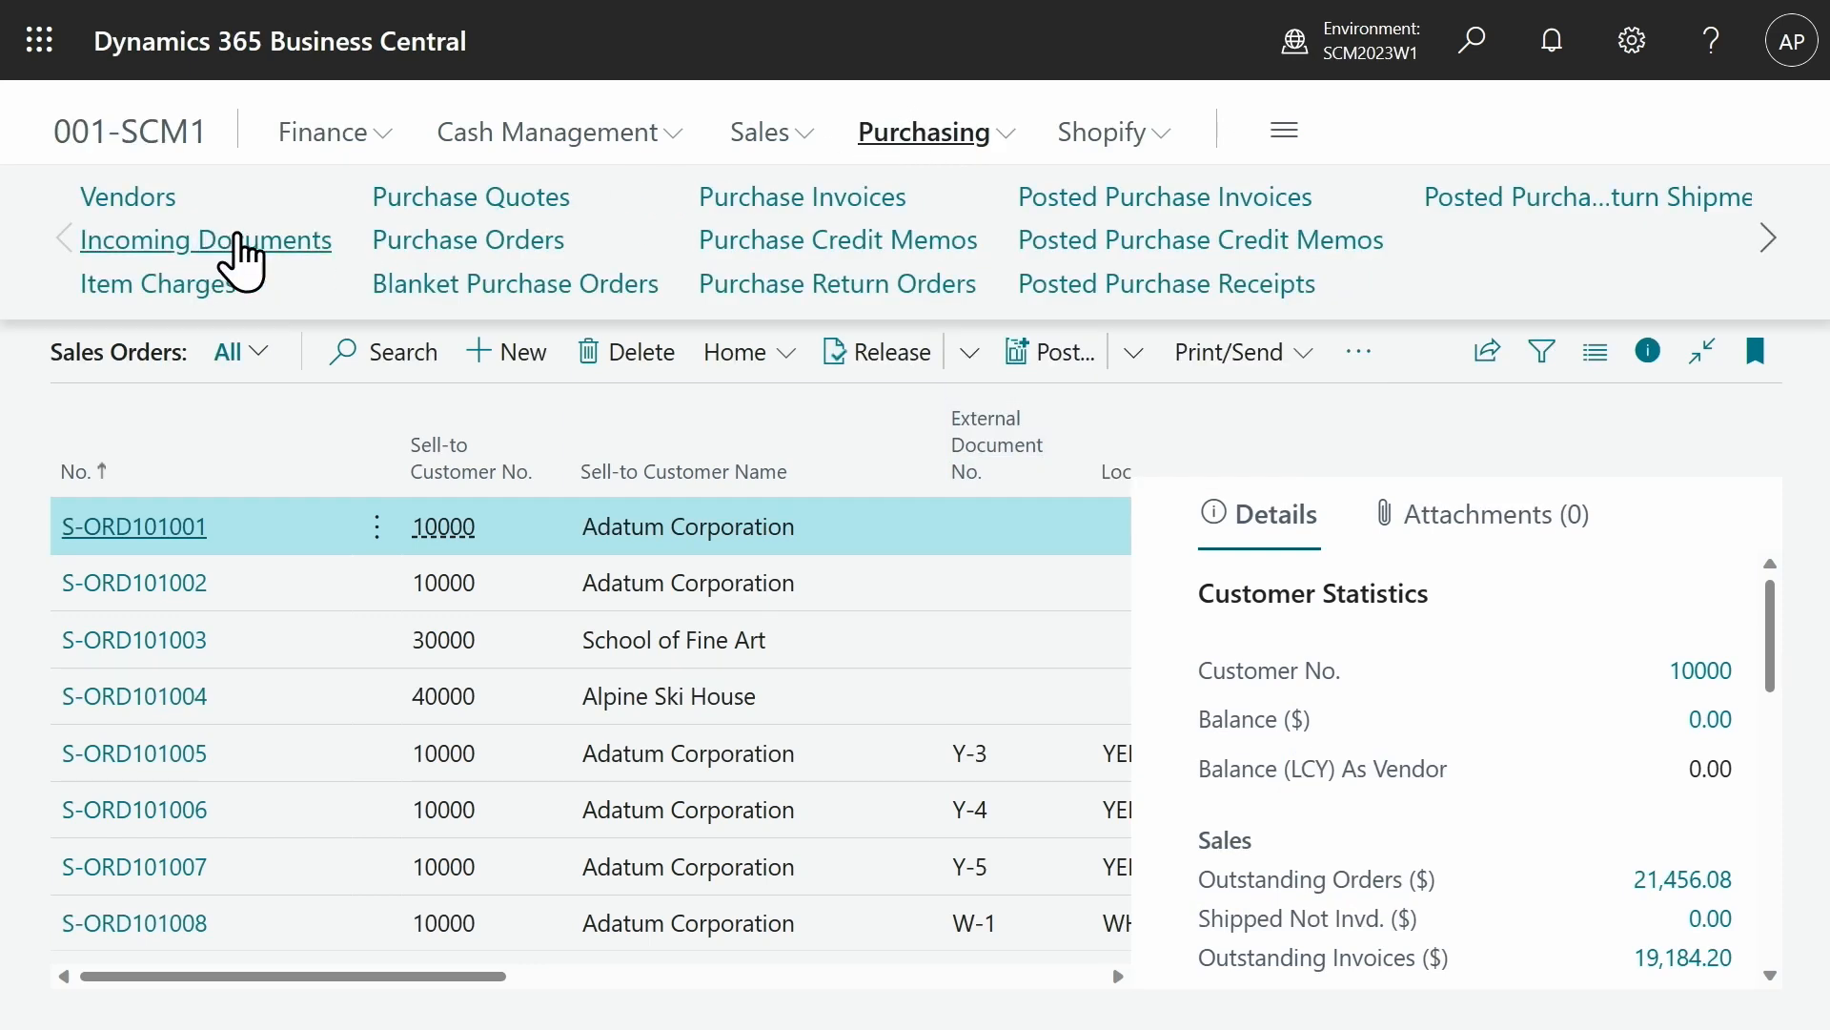
click(808, 200)
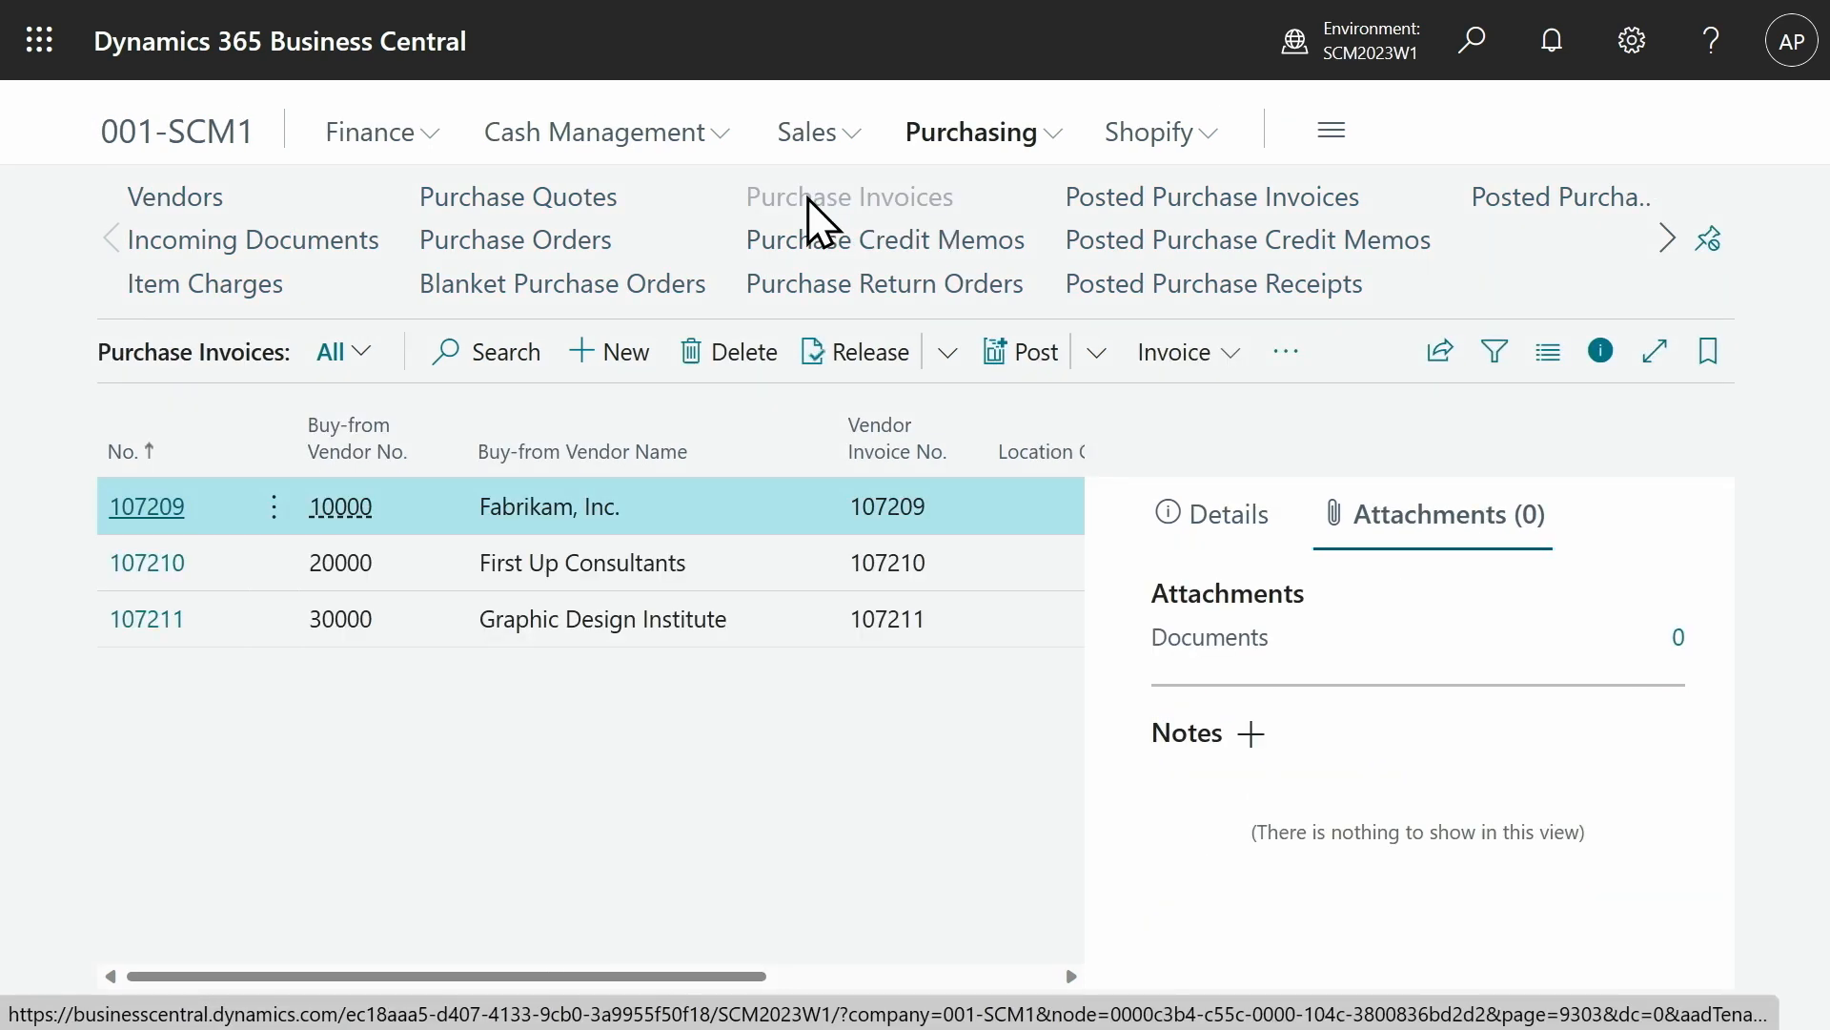
click(1039, 357)
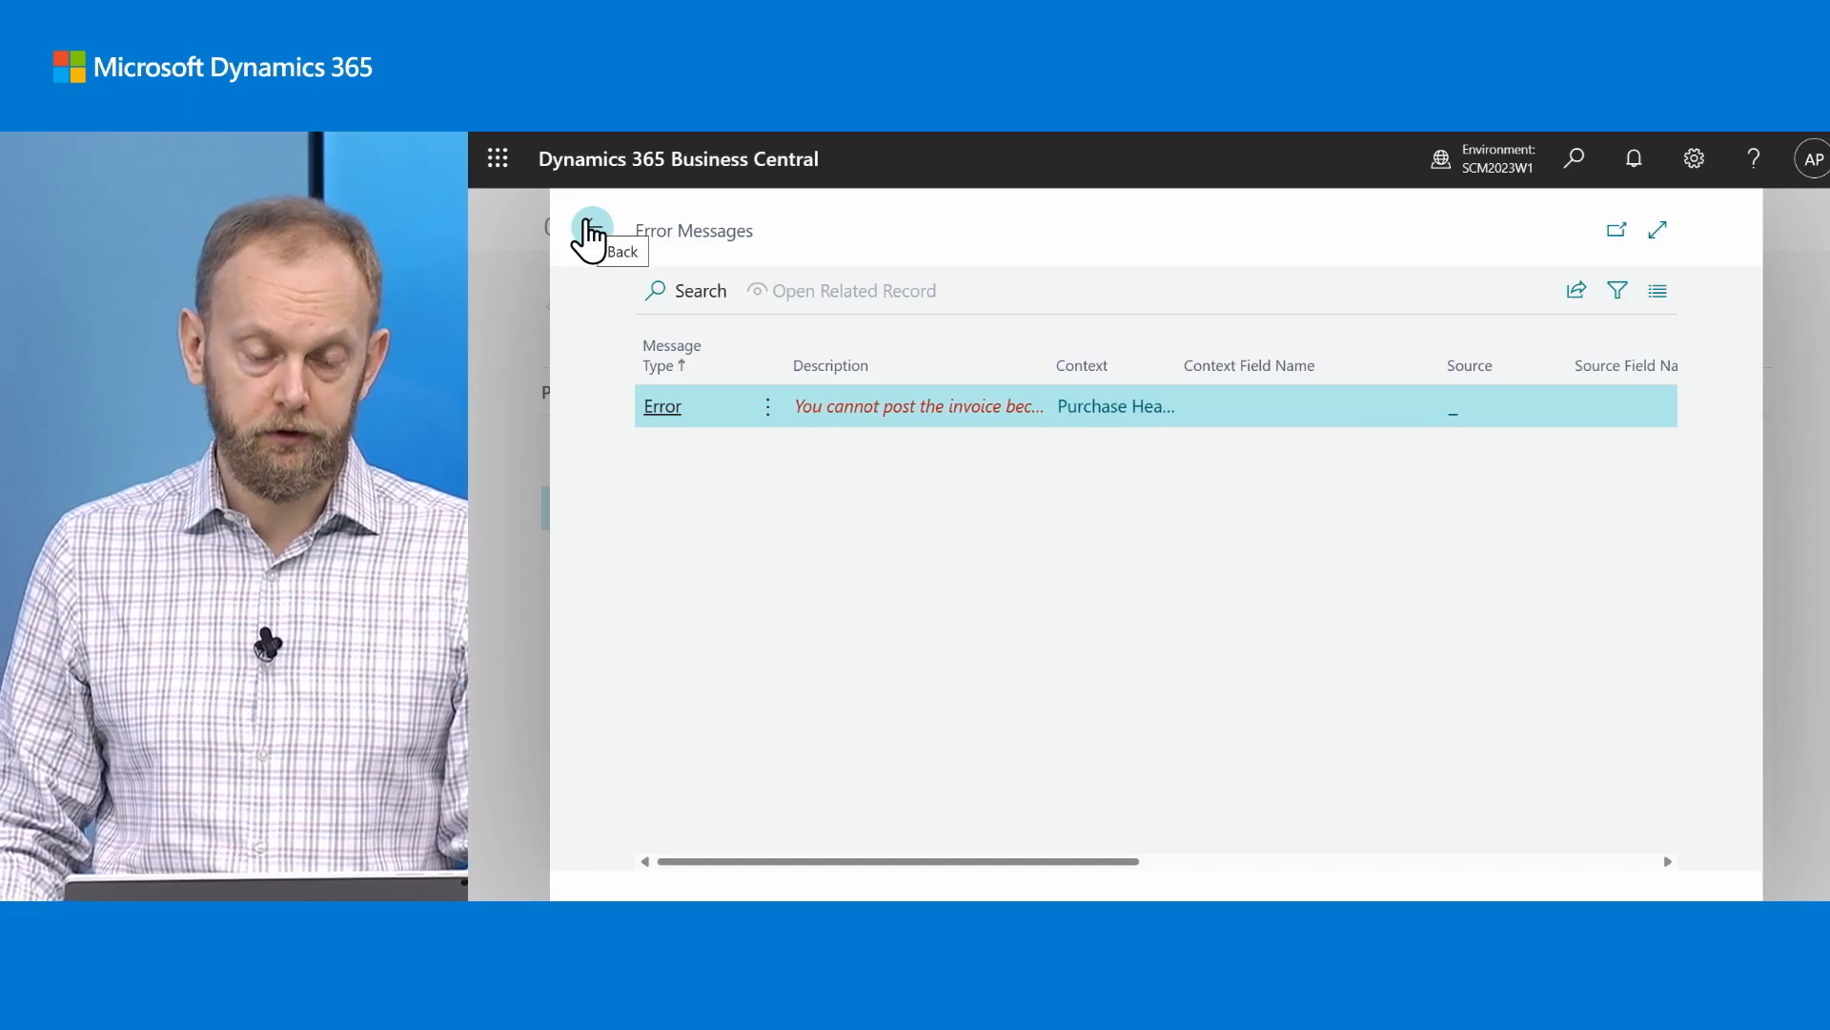
click(590, 228)
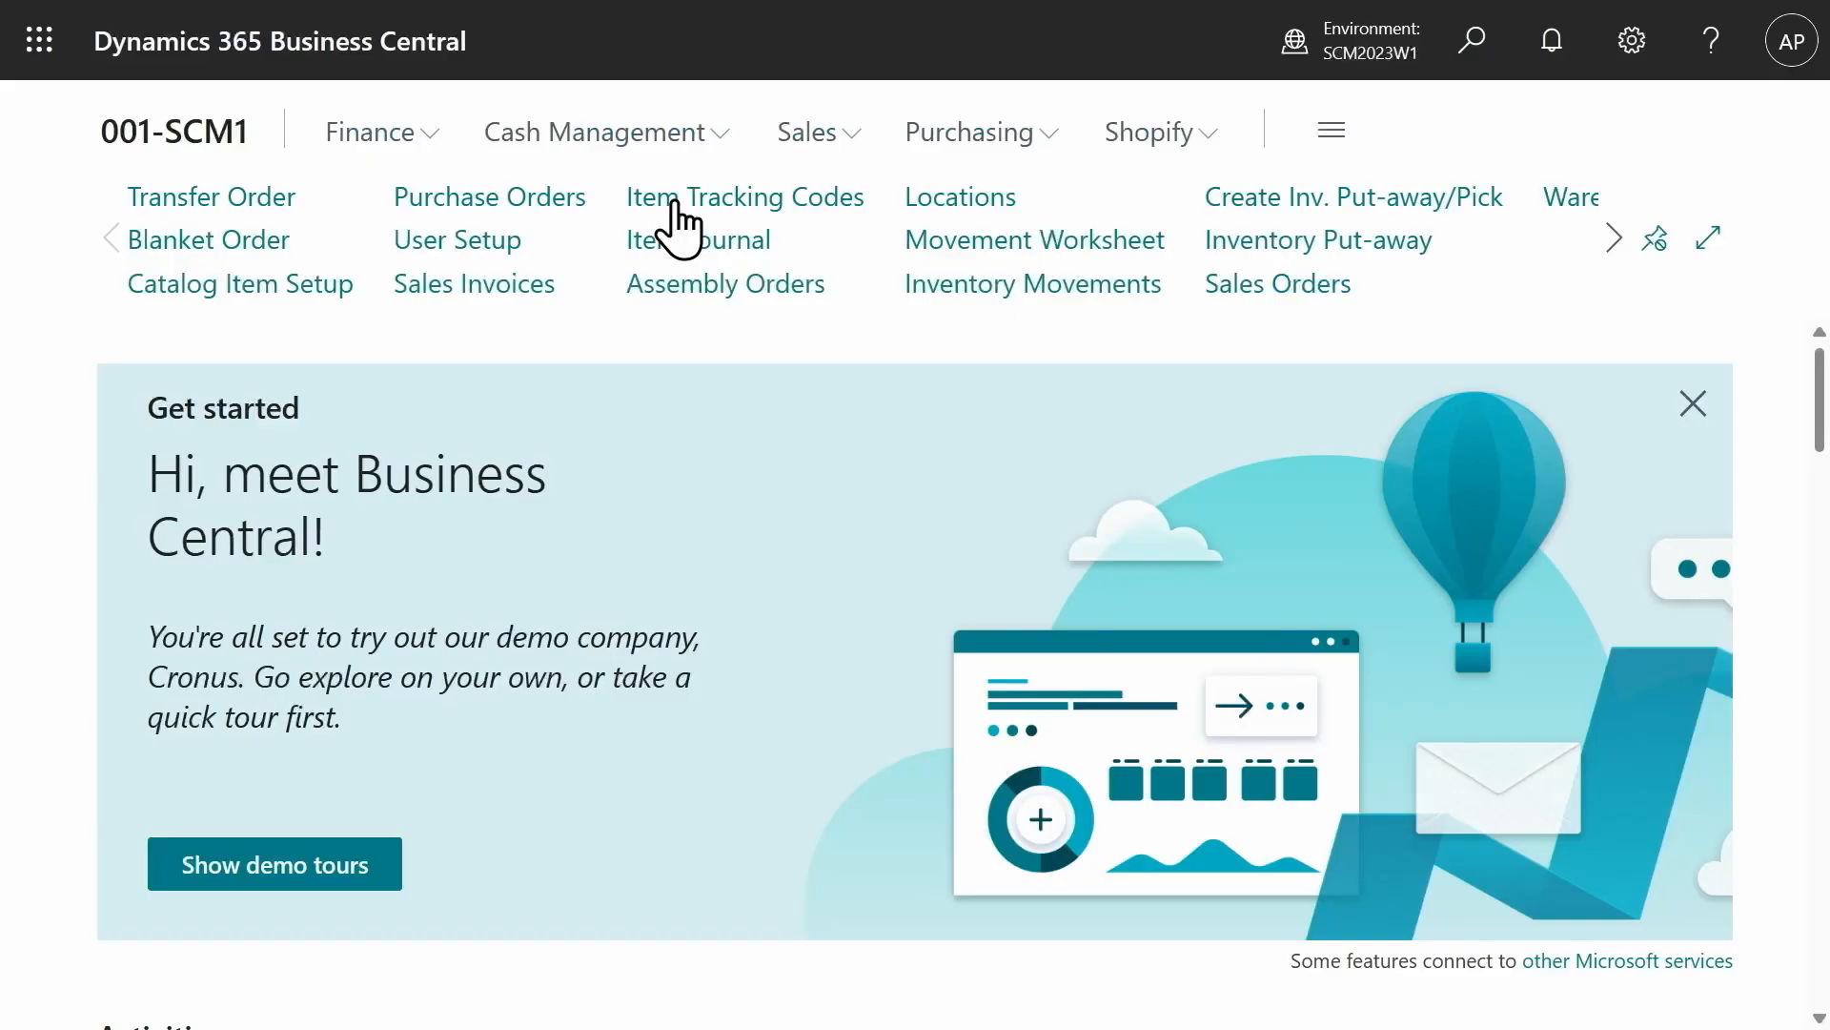
- Create an item tracking code named DEMO with SN Specific Tracking enabled and close its card
click(673, 200)
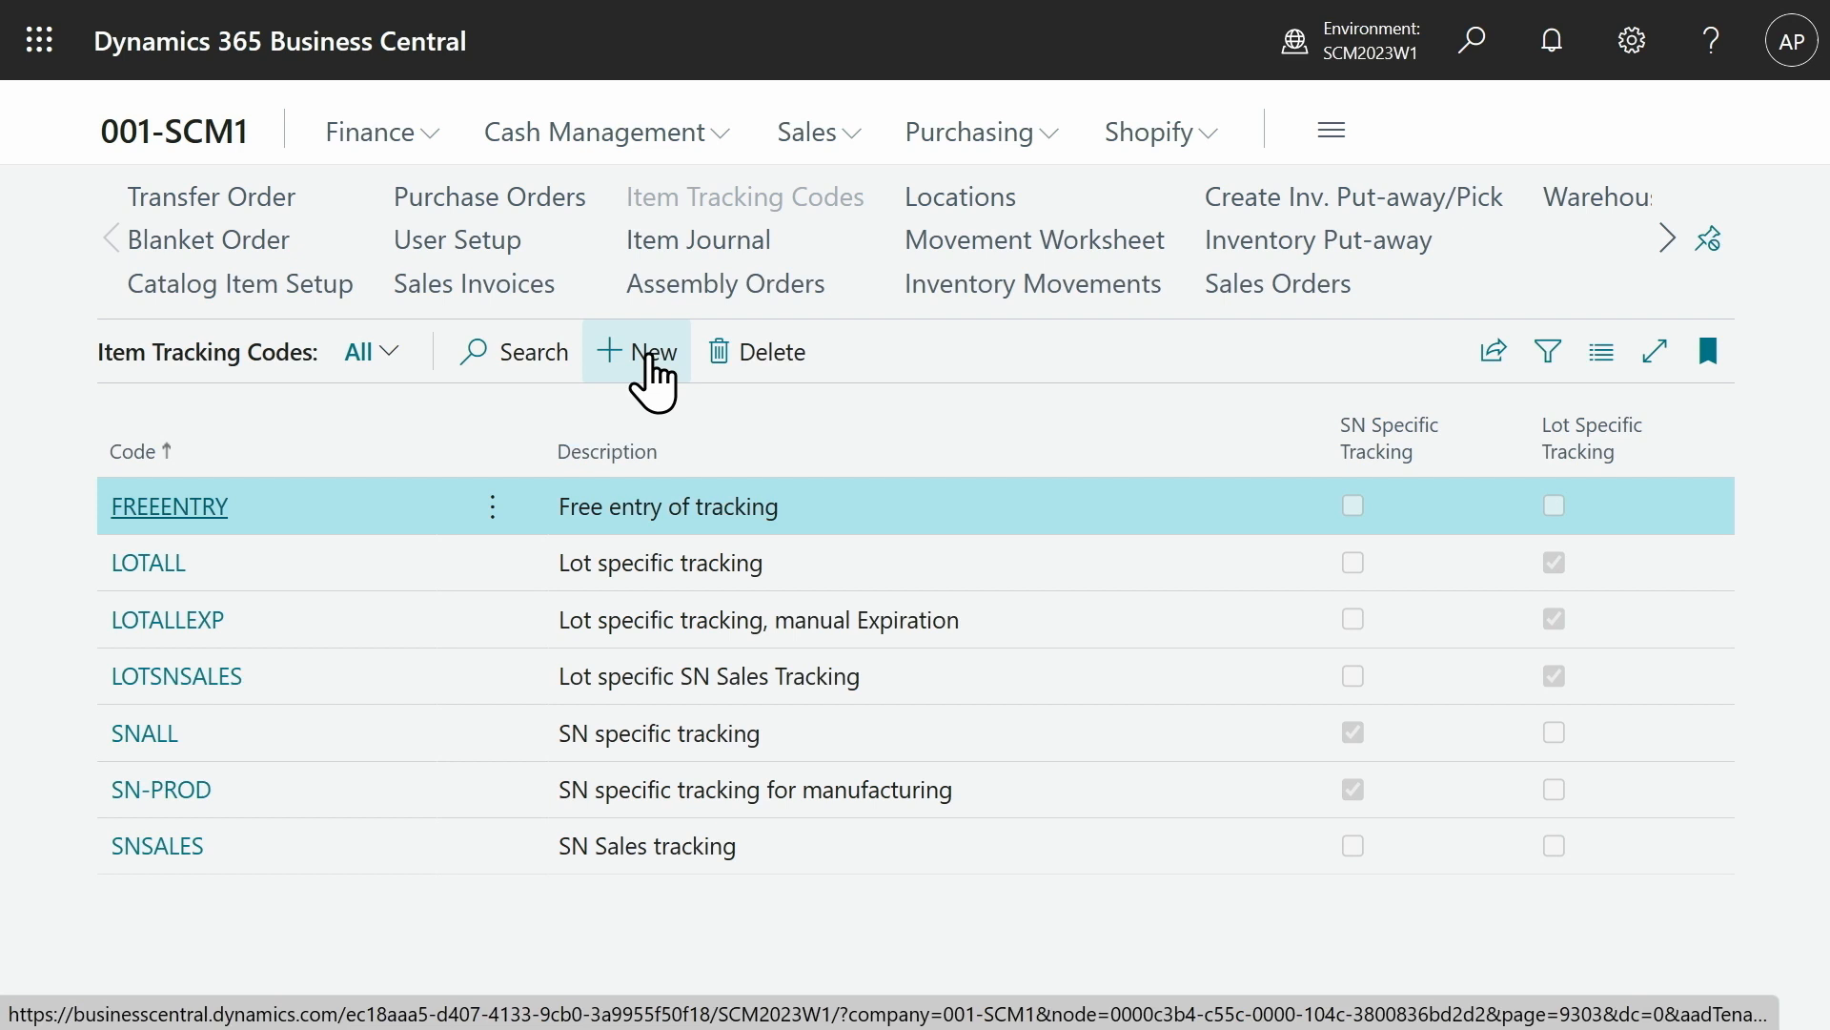
click(648, 354)
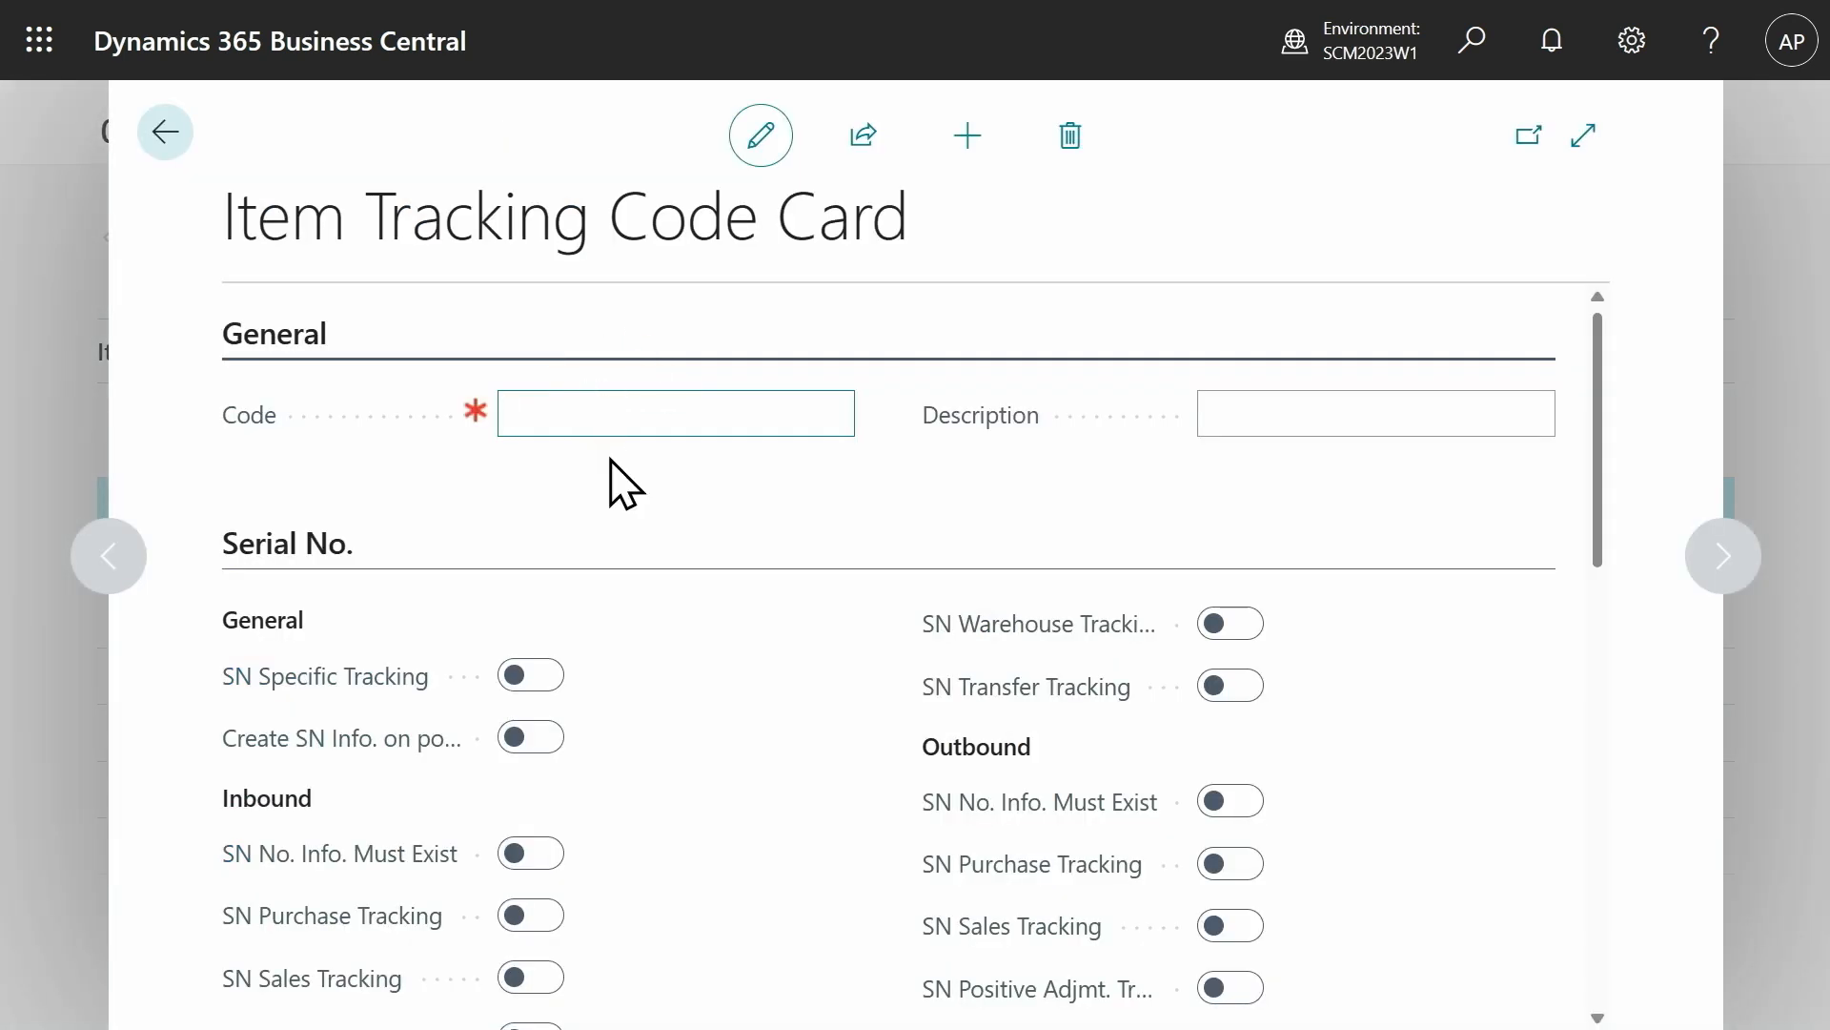
text(demo)
key(Tab)
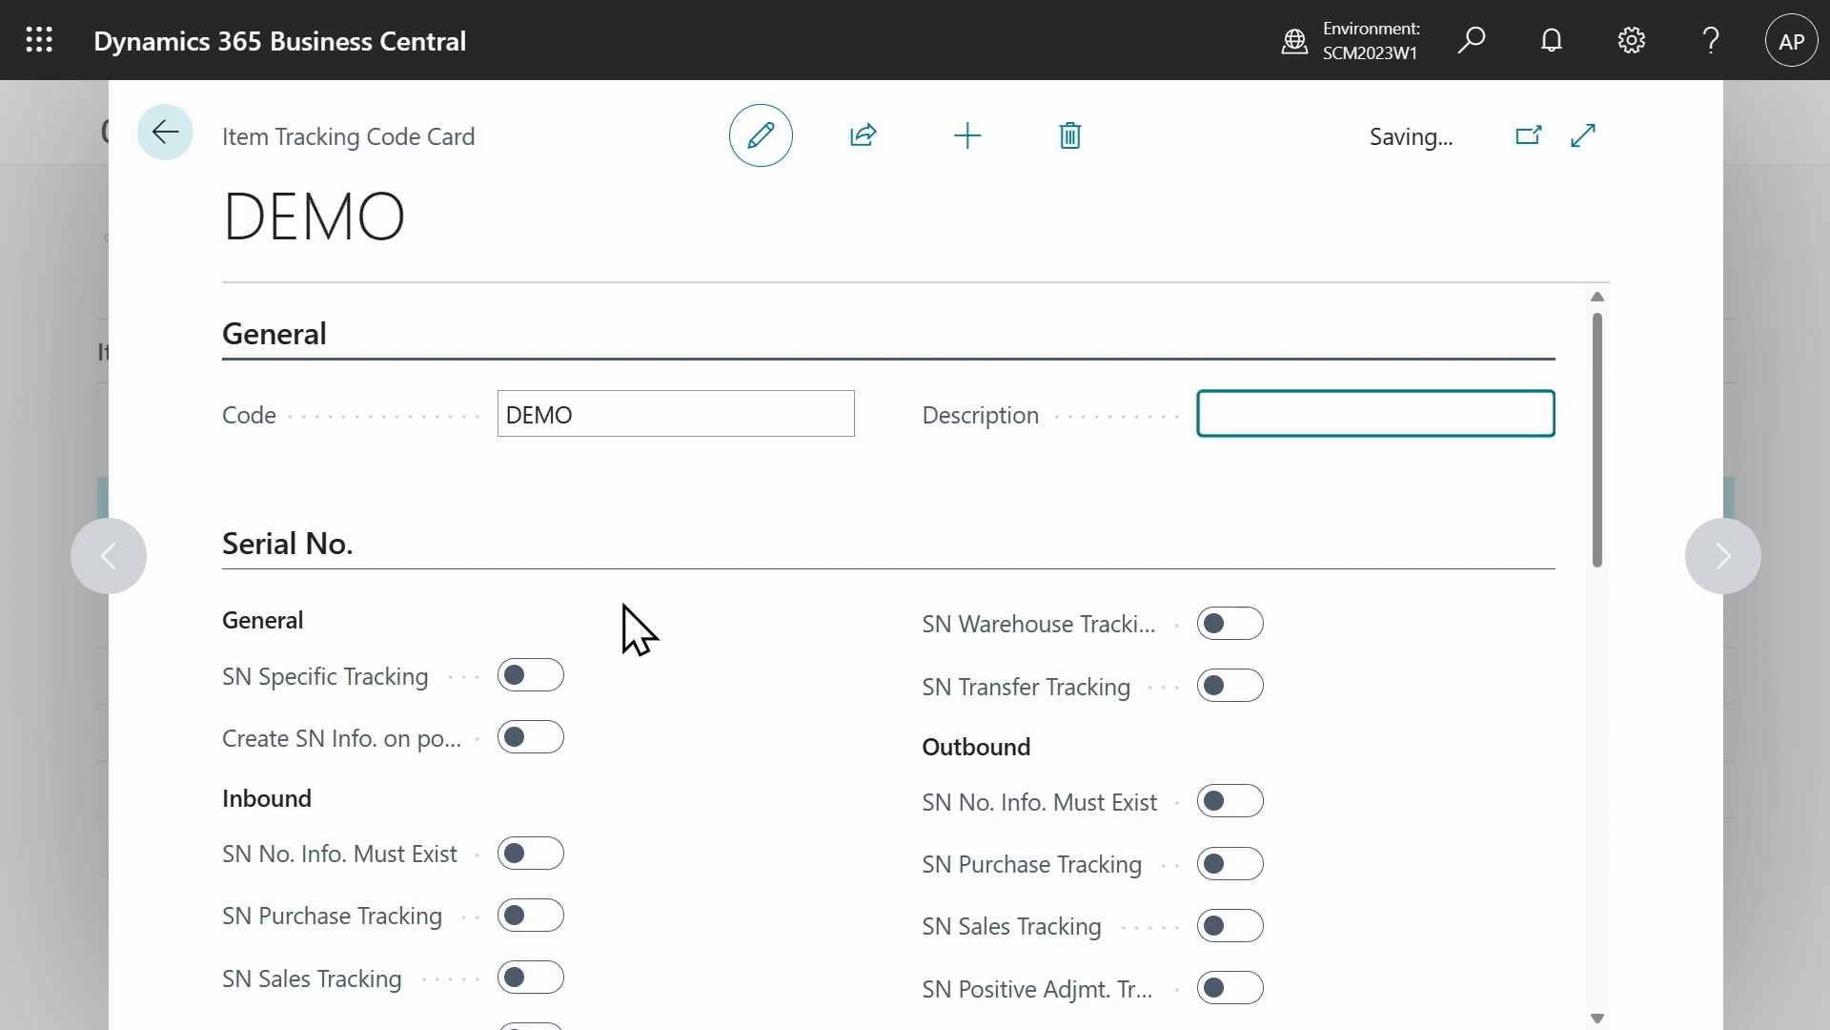
click(549, 673)
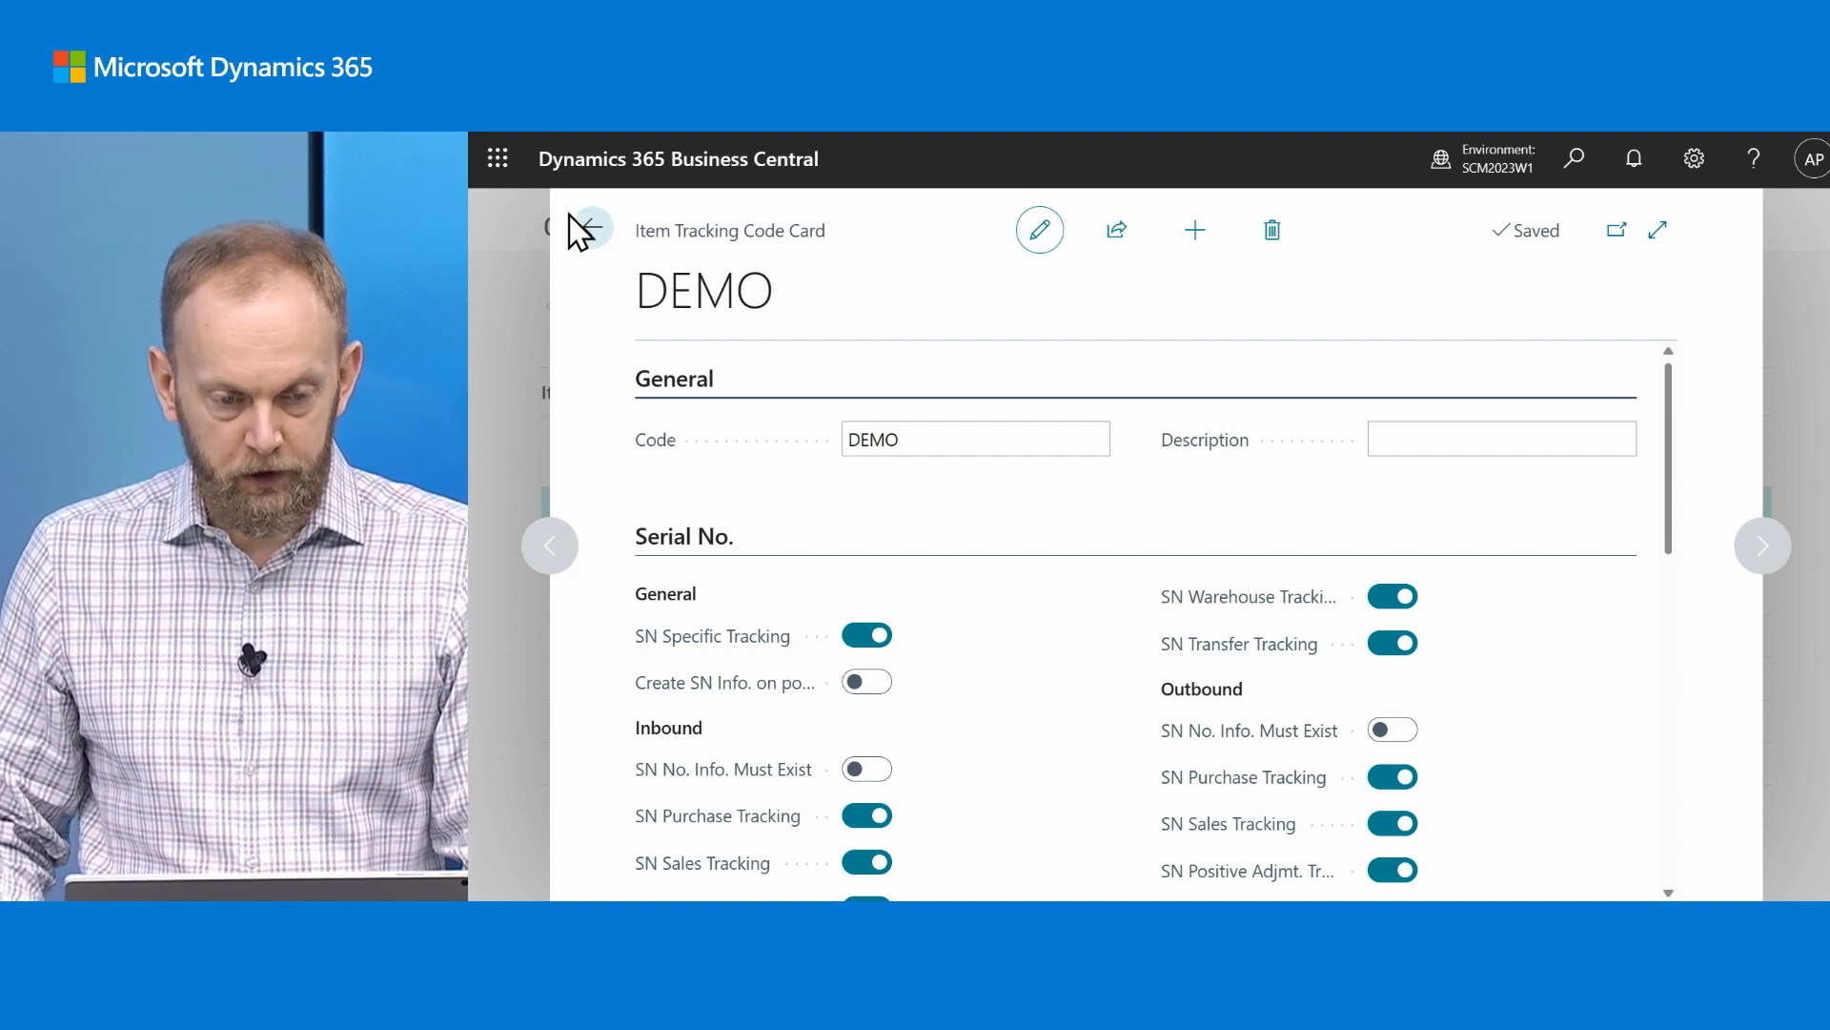
click(584, 229)
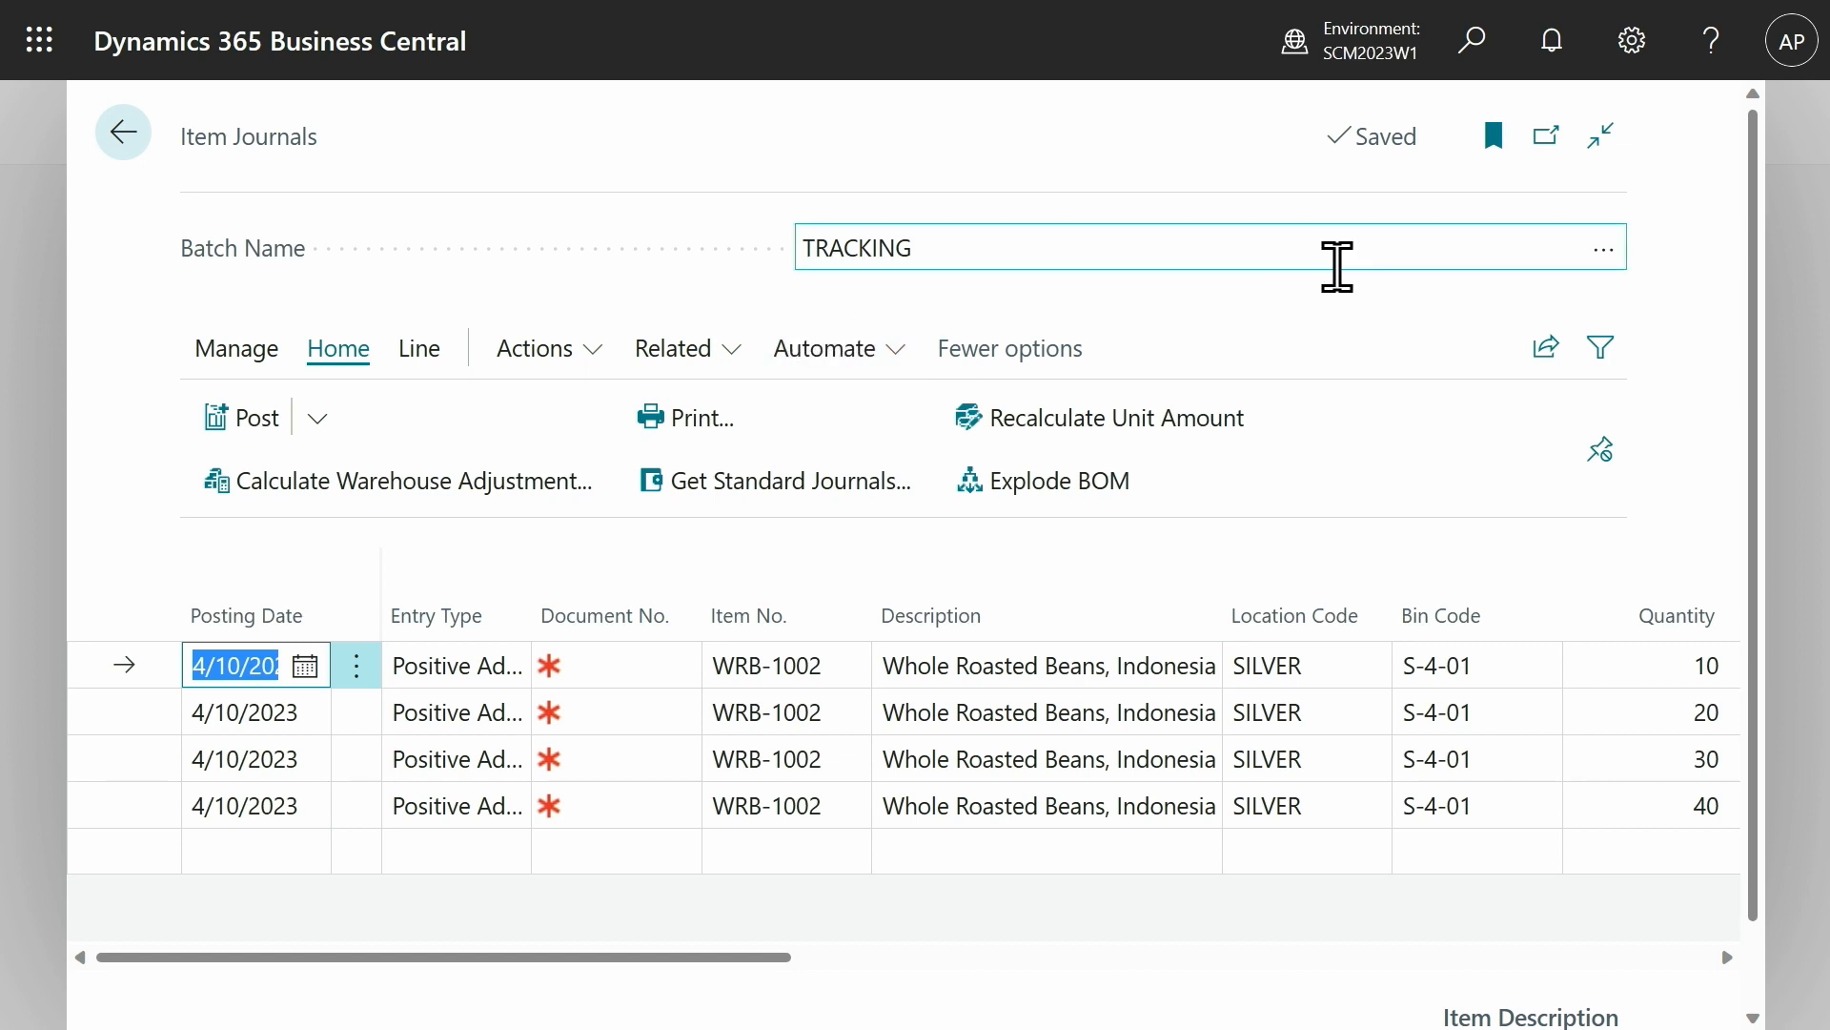
- Examine the TRACKING batch's Item Tracking on Lines setting and the lot numbers and expiration dates on the item journal lines
click(1604, 252)
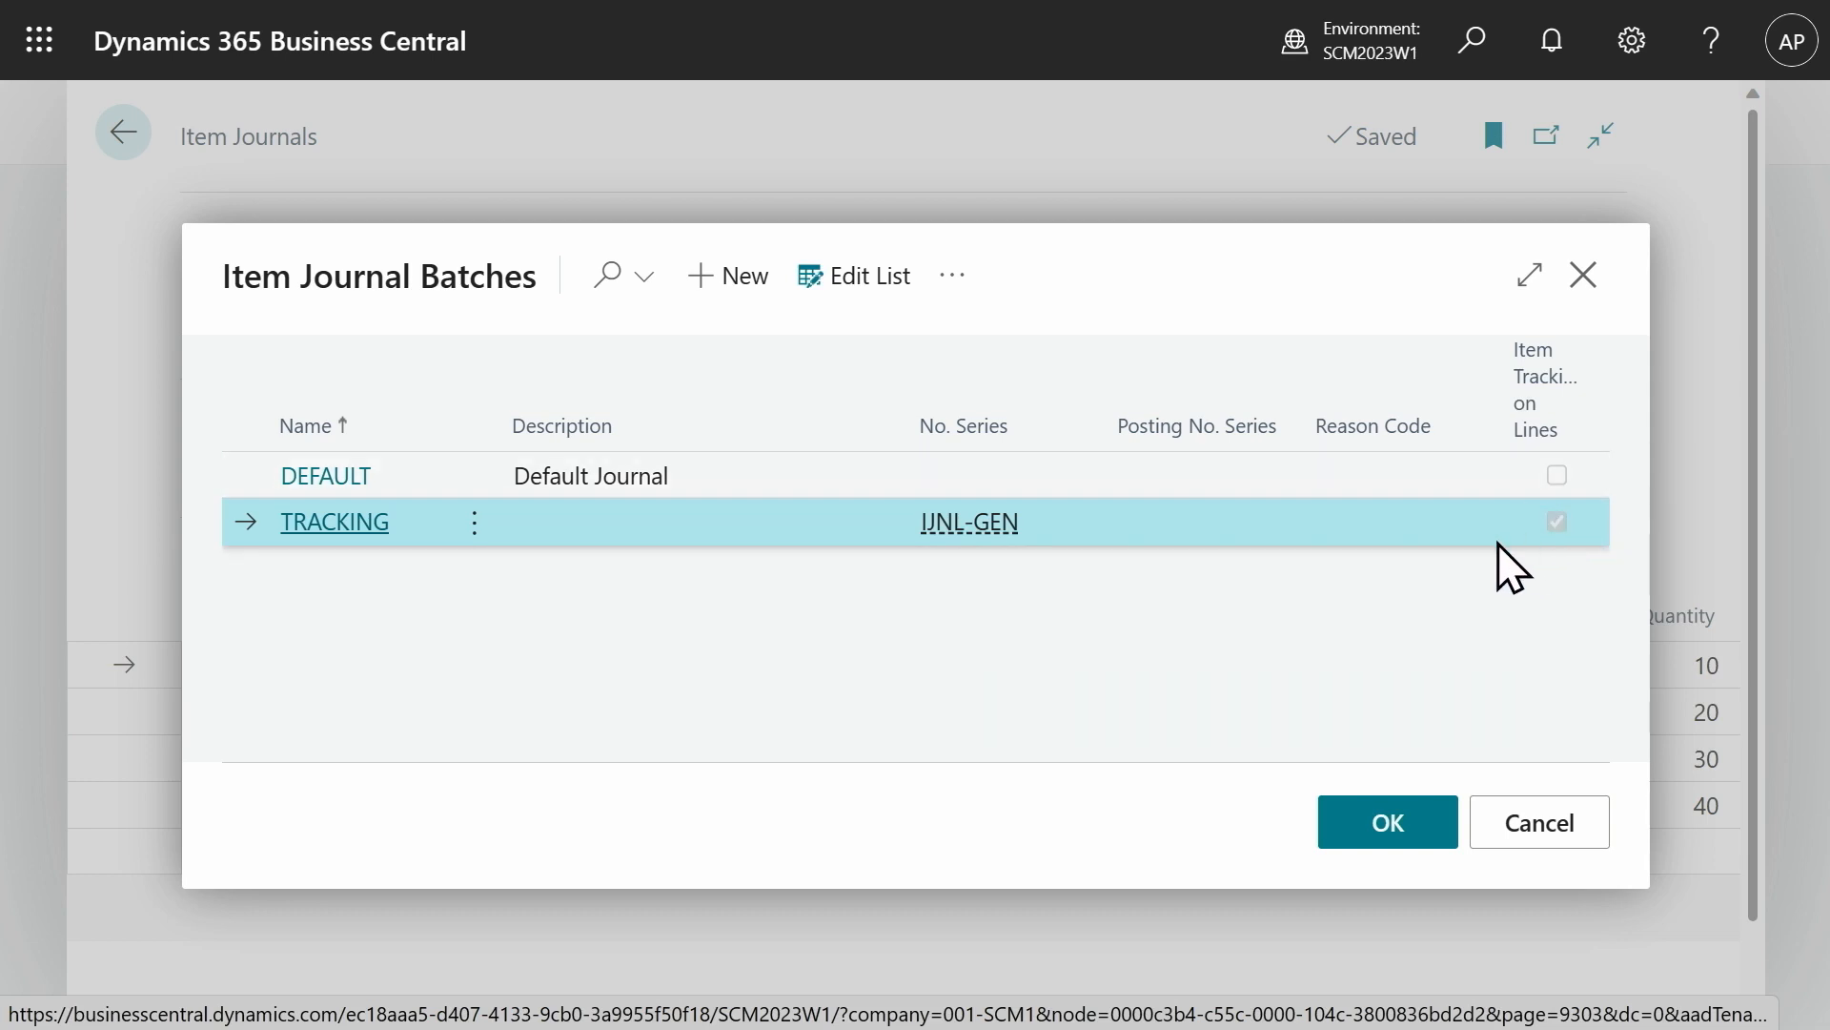
click(1528, 837)
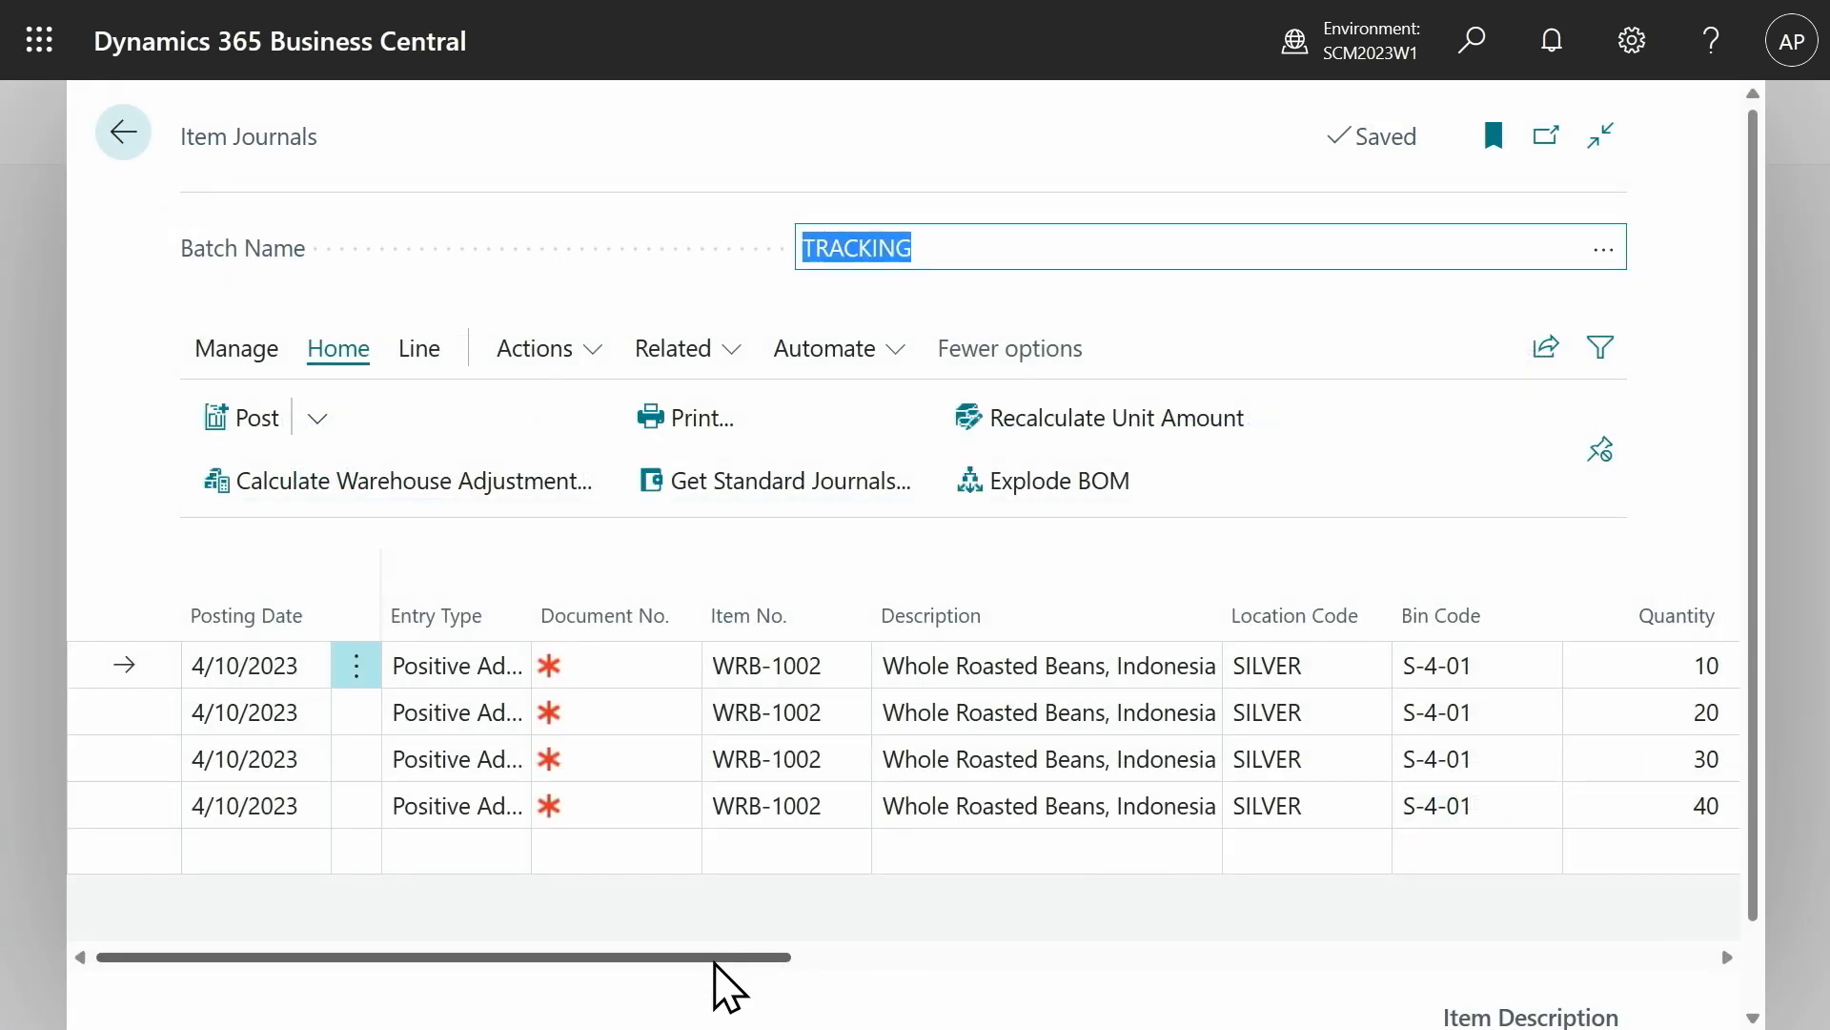
drag(715, 961, 1413, 1024)
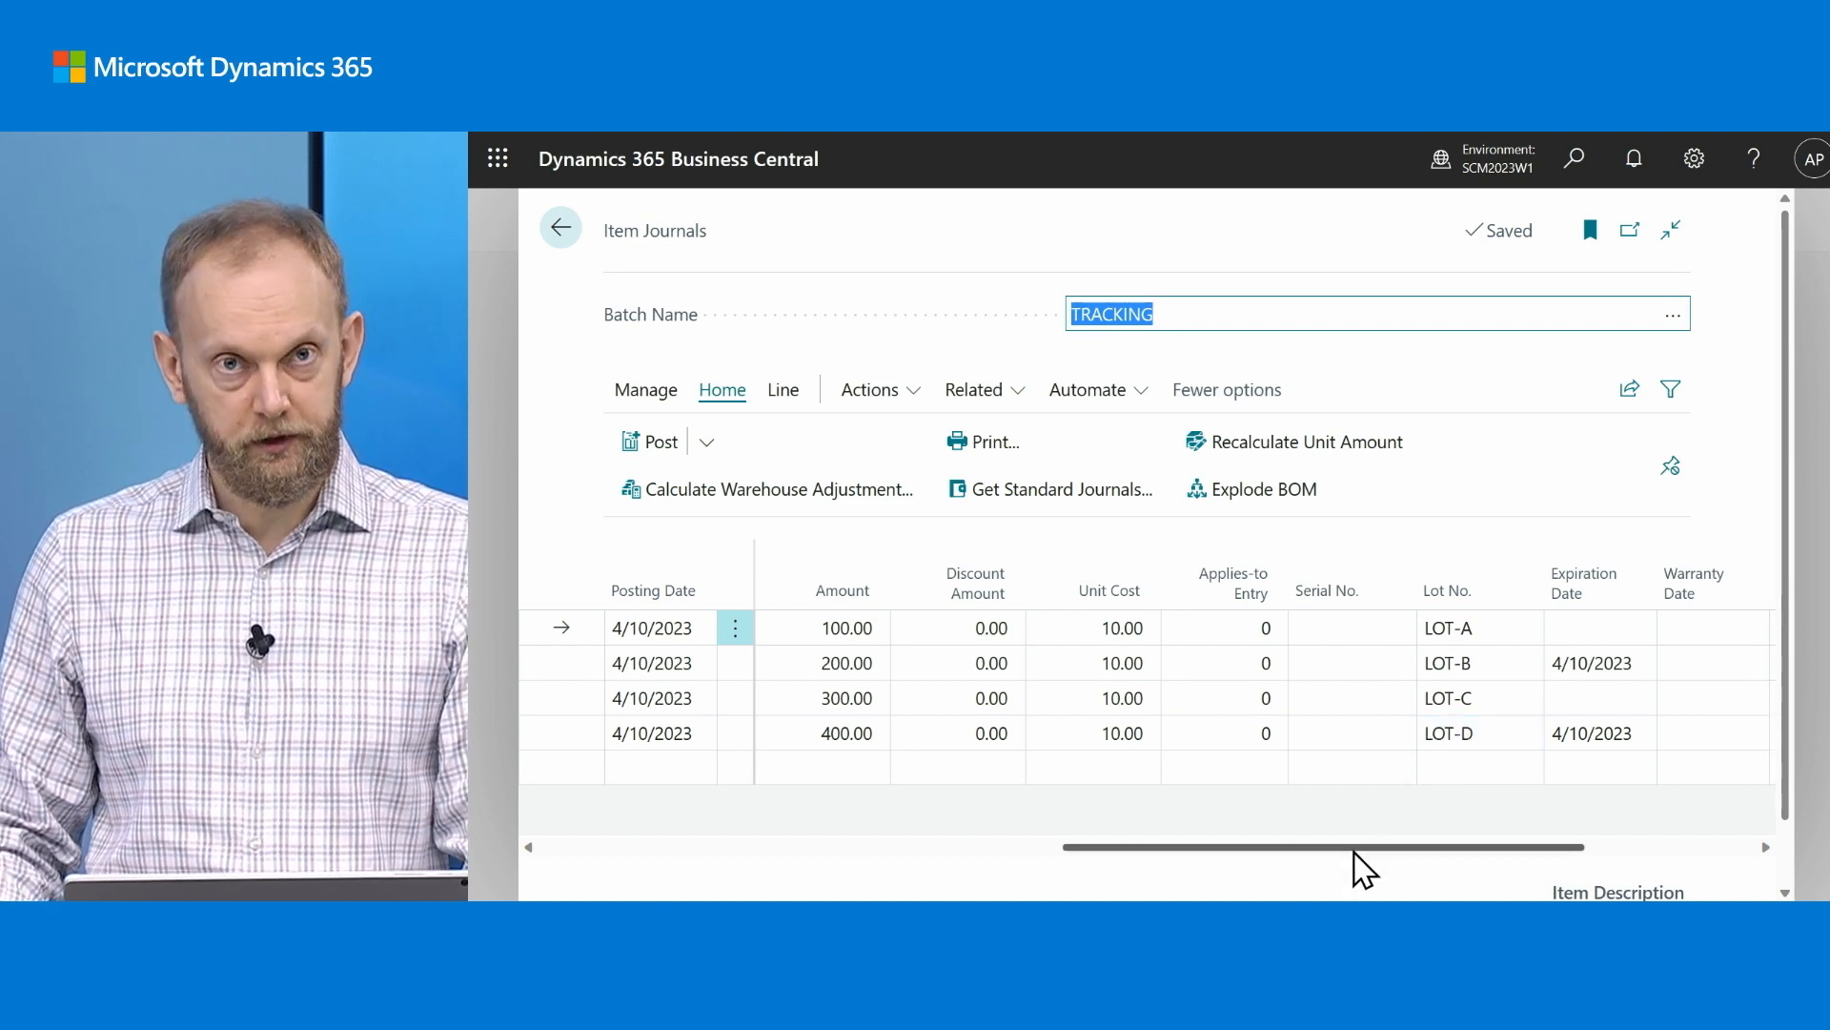
drag(1355, 848, 943, 844)
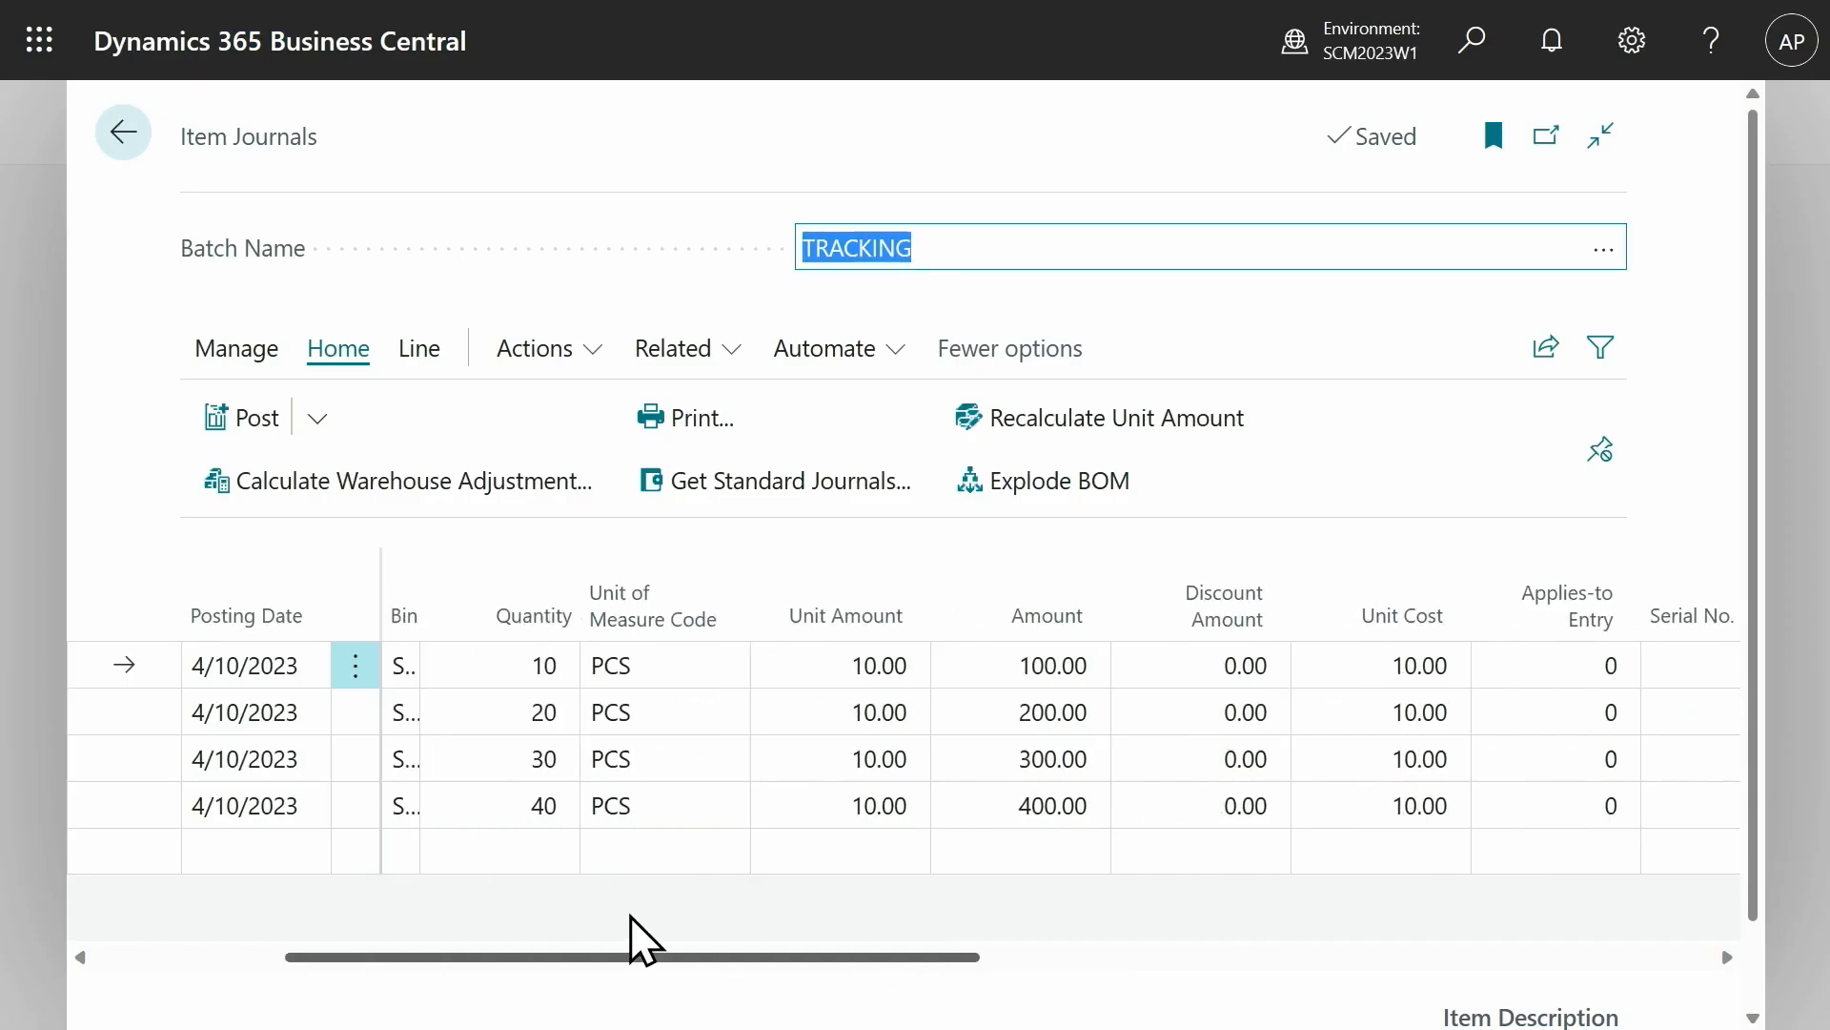
drag(631, 915, 440, 903)
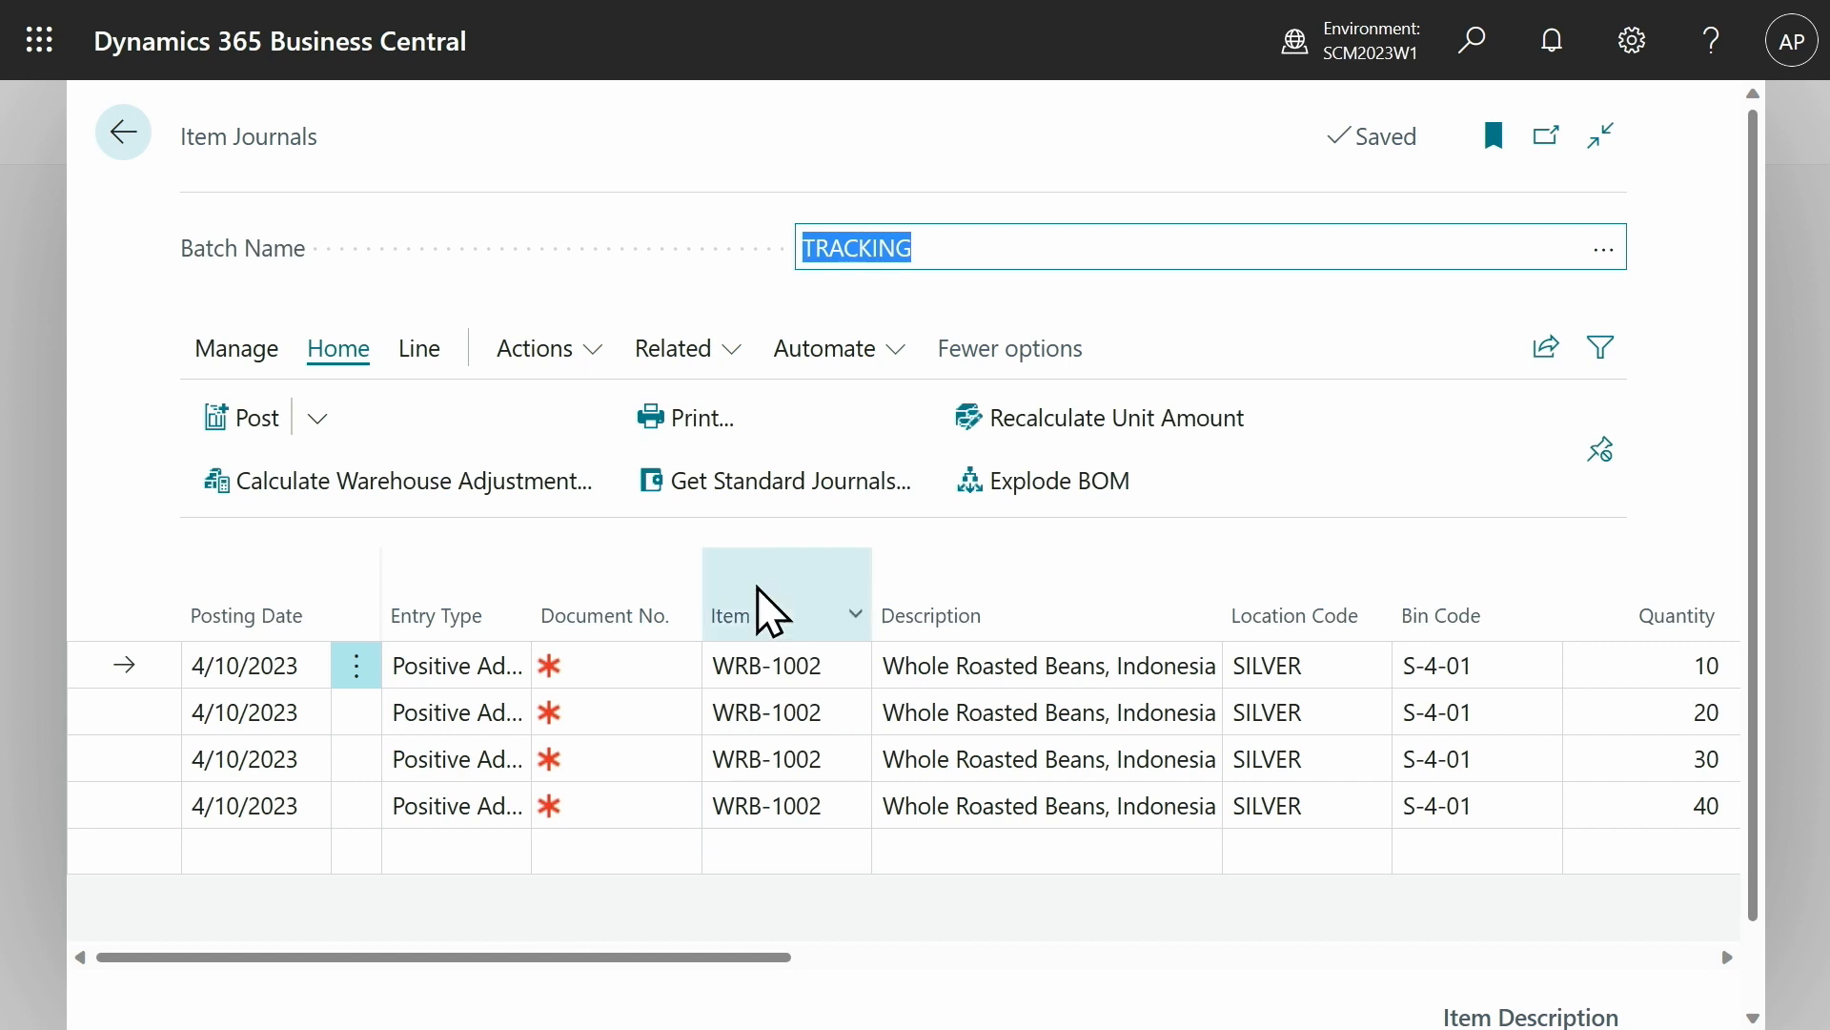
- Renumber the document numbers of the TRACKING item journal lines and accept the performance warning
click(611, 351)
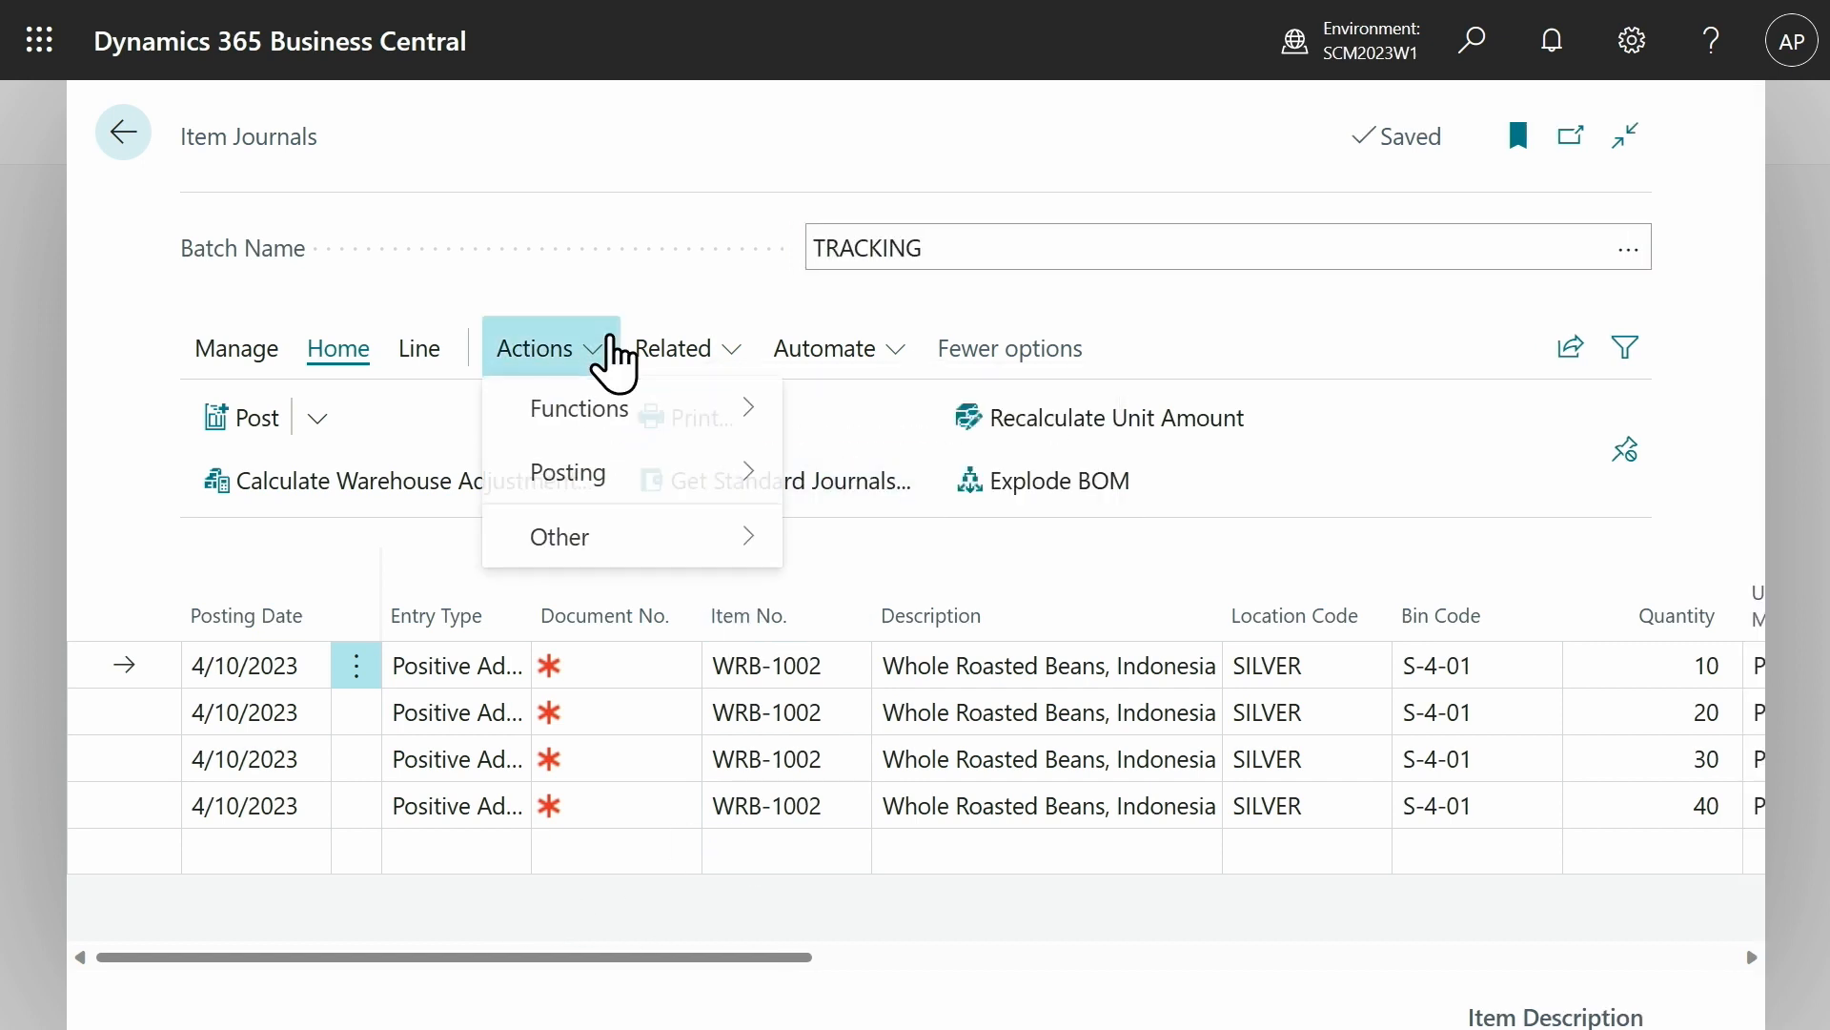
mouse_move(715, 412)
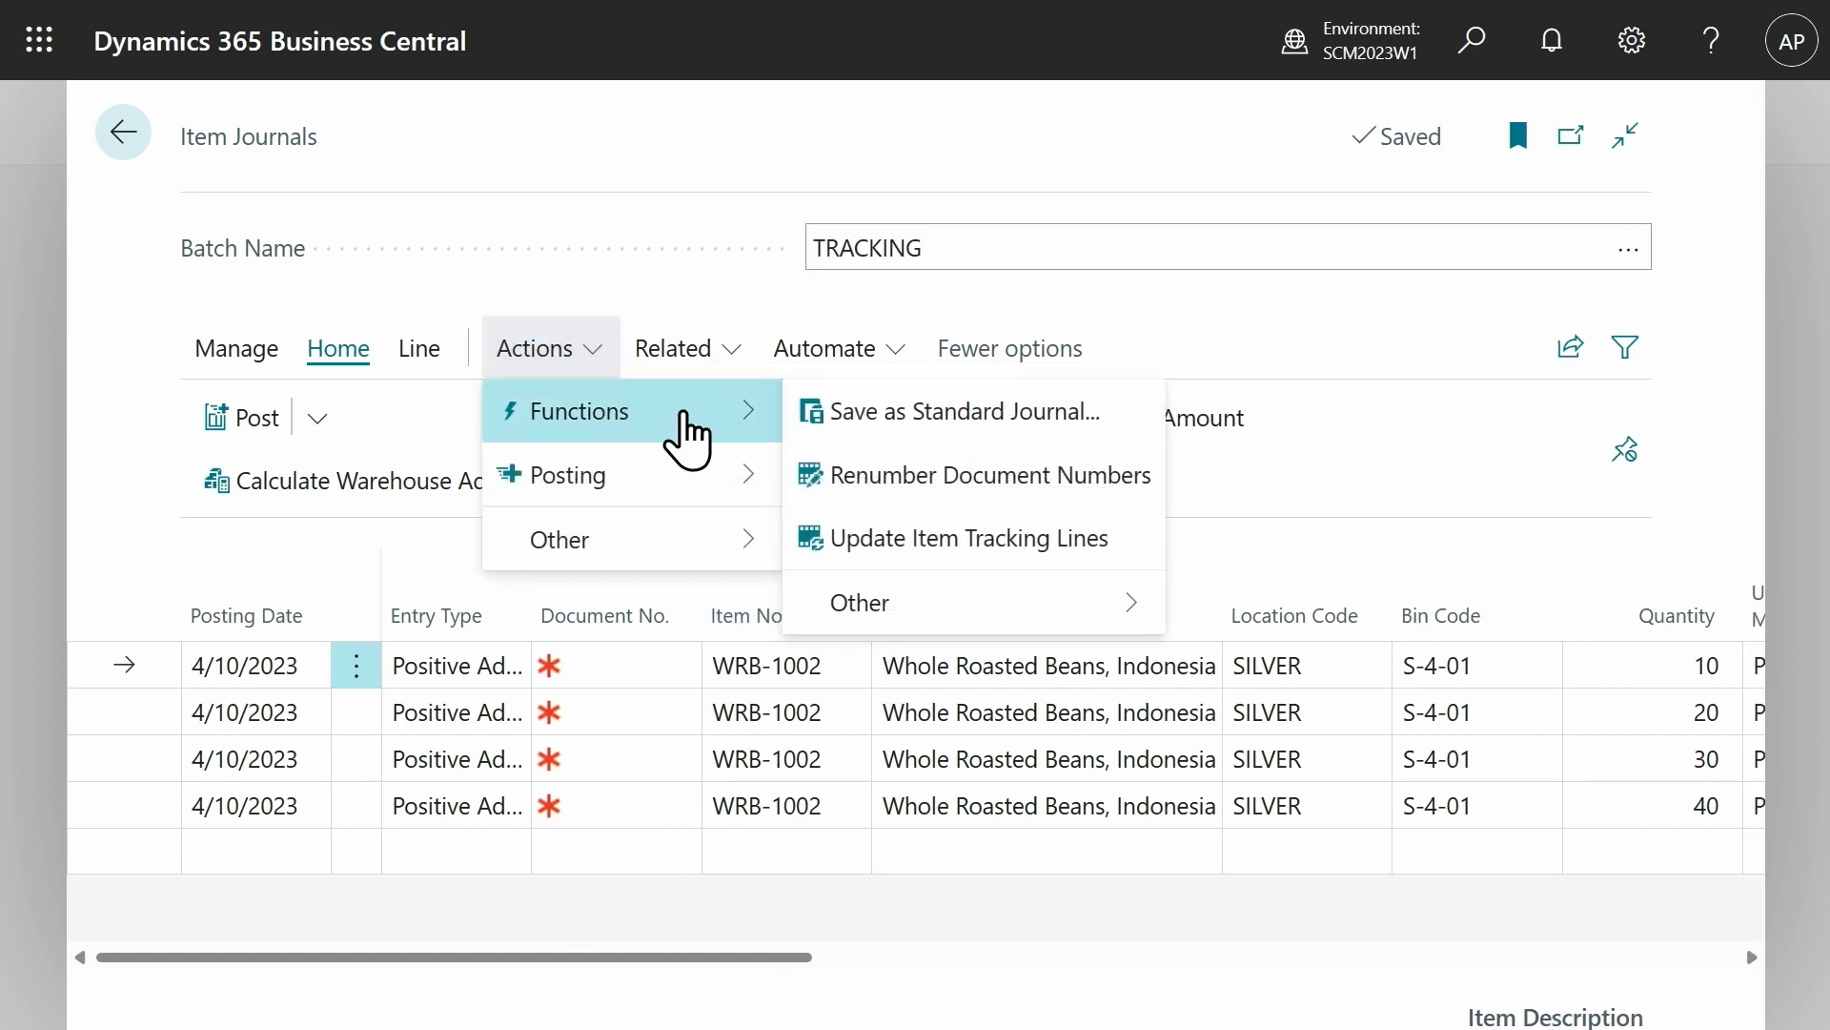
click(926, 492)
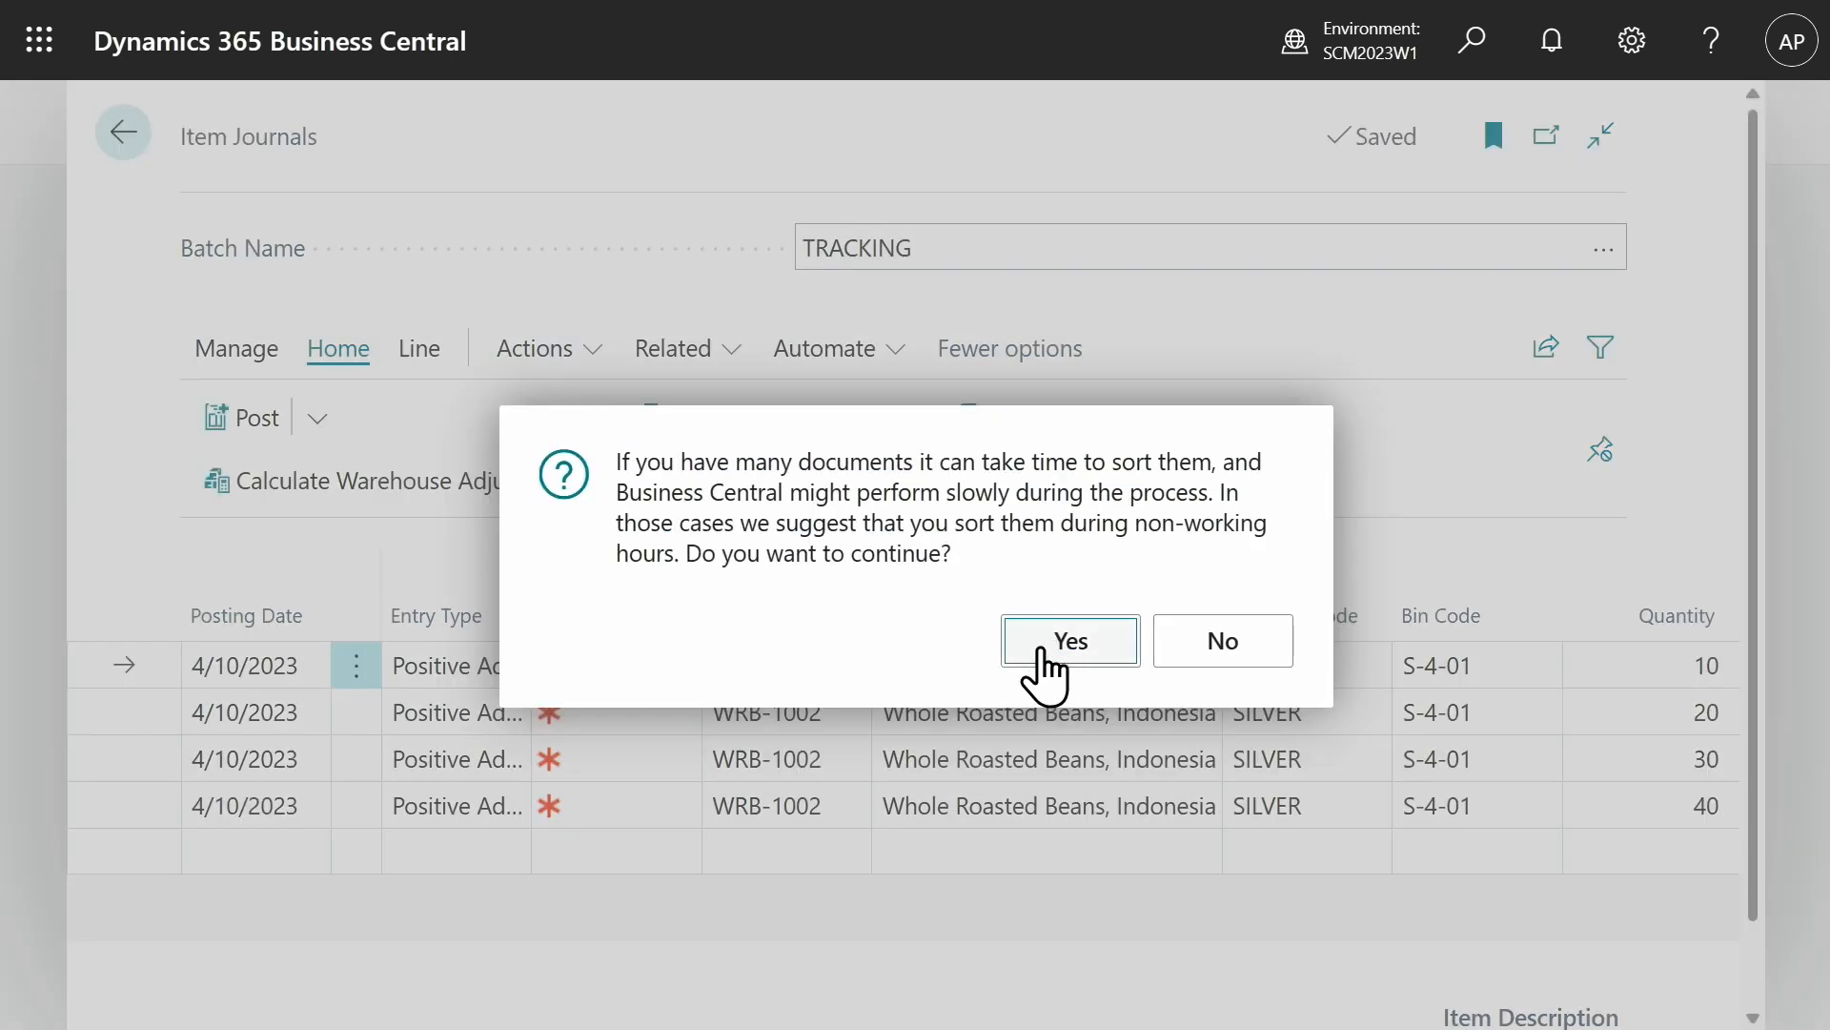
click(1057, 648)
- Change the lot number of the first item journal line to LOT-A2
drag(699, 952, 1450, 1008)
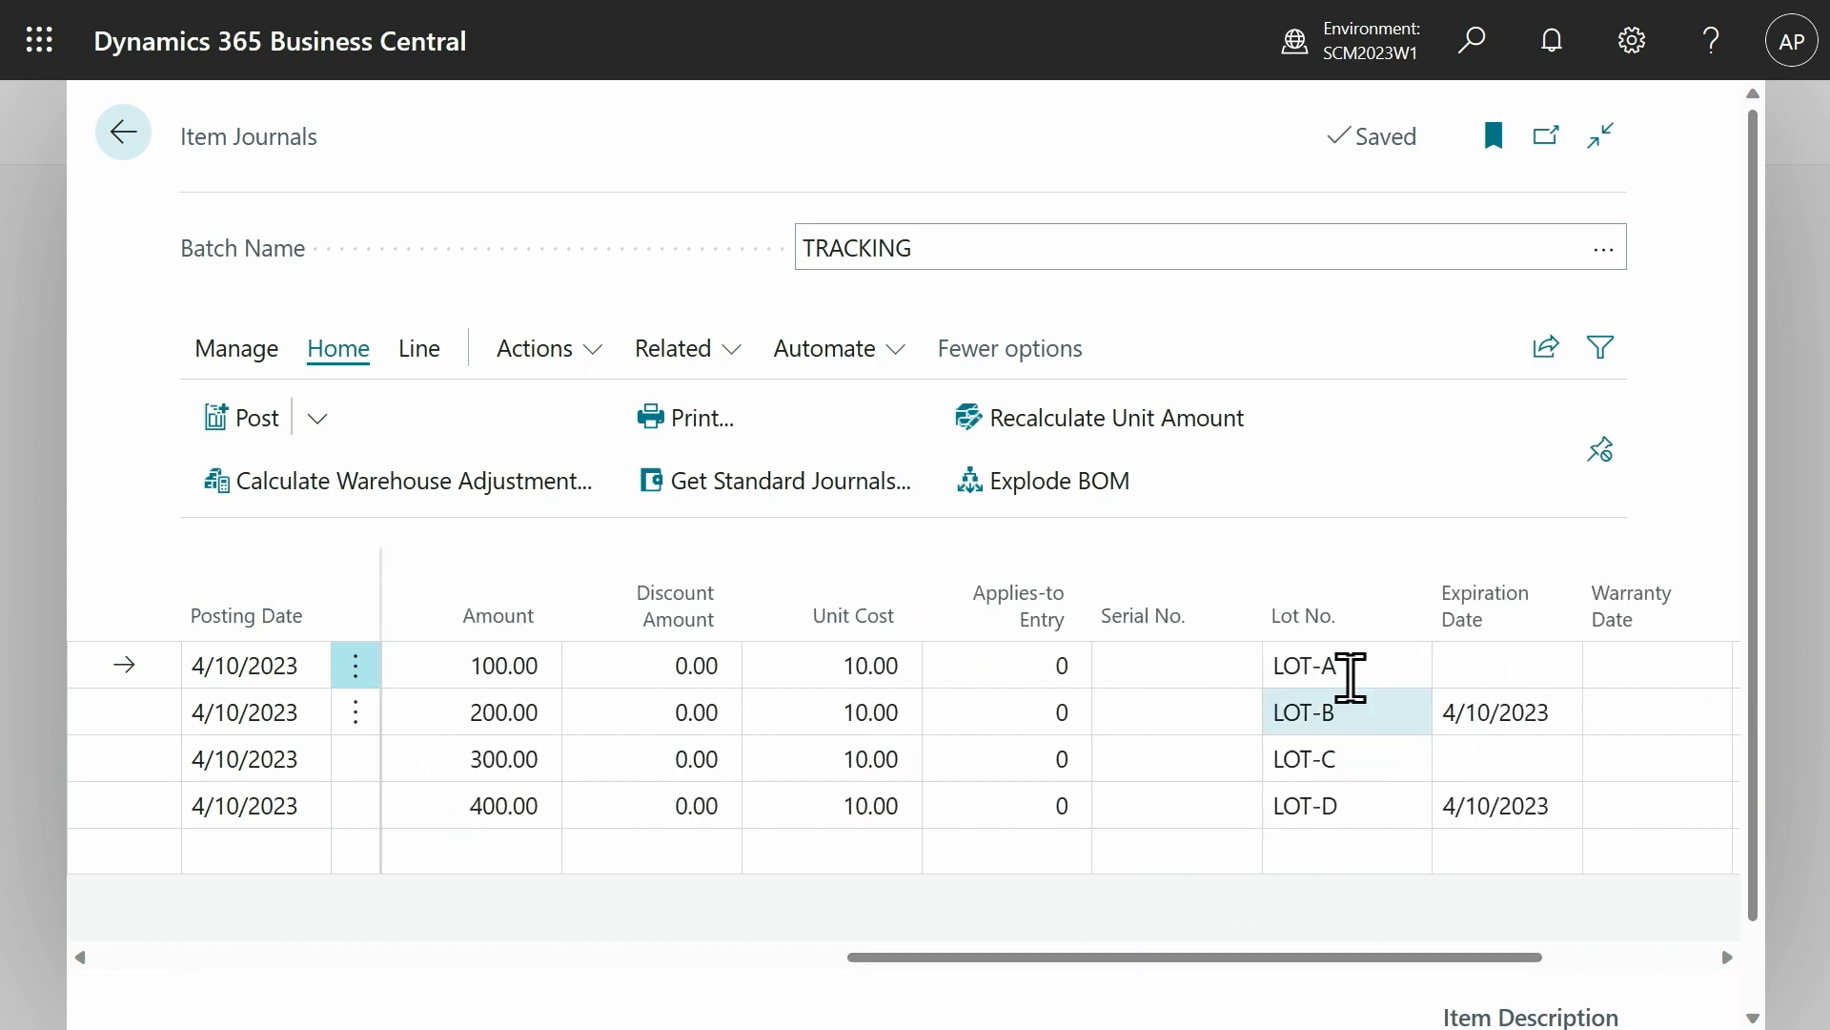
click(1363, 672)
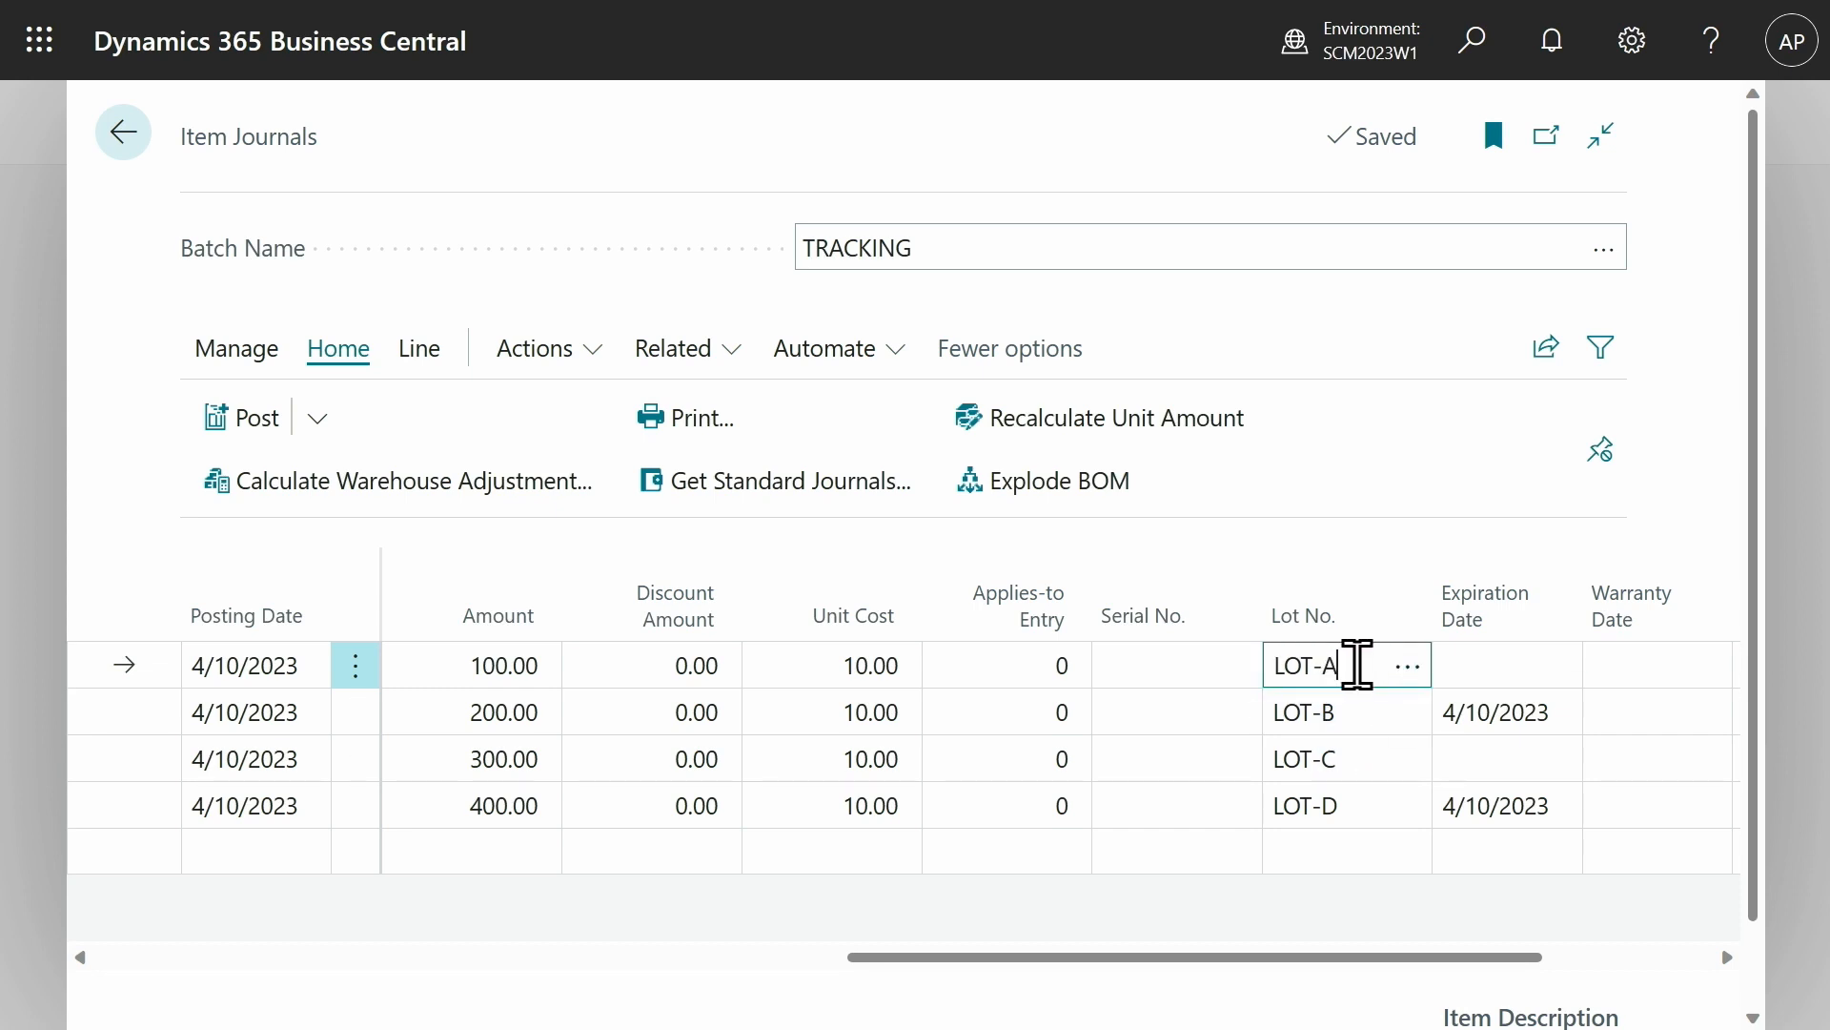
click(1357, 729)
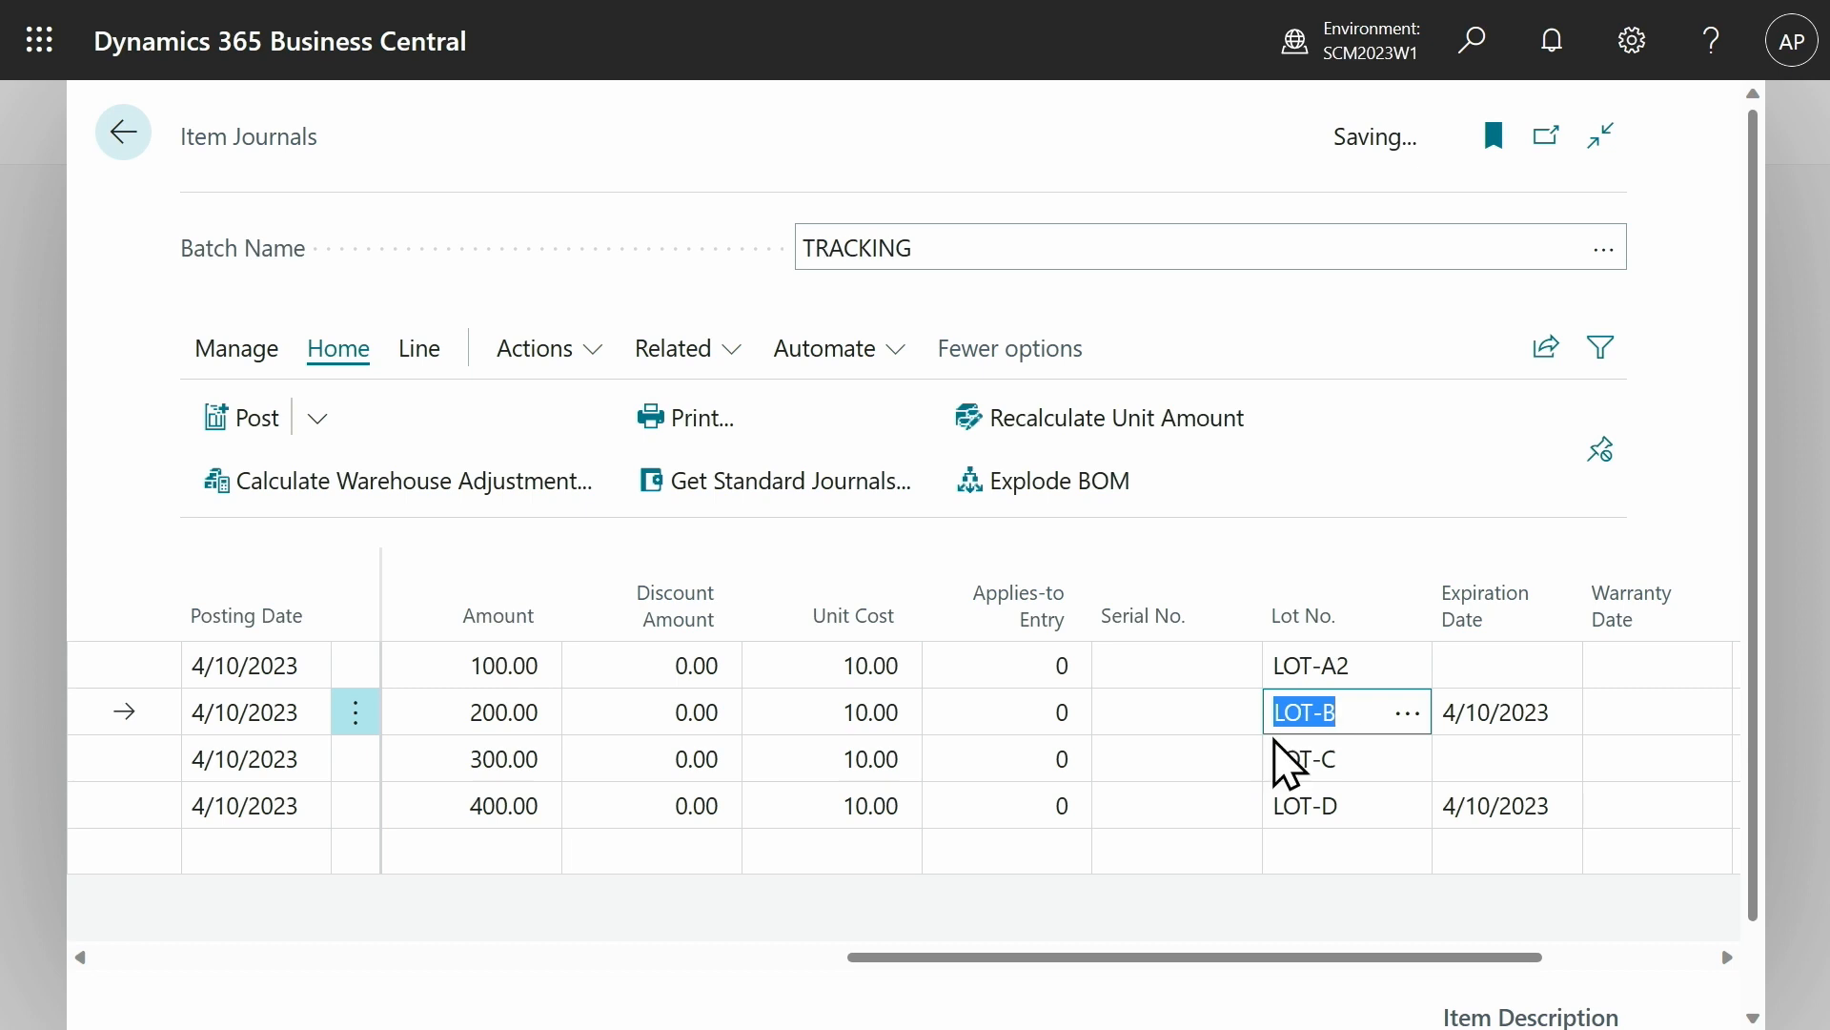
- Change the second journal line's lot number to LOT-B2 in its Item Tracking Lines and close them
click(420, 353)
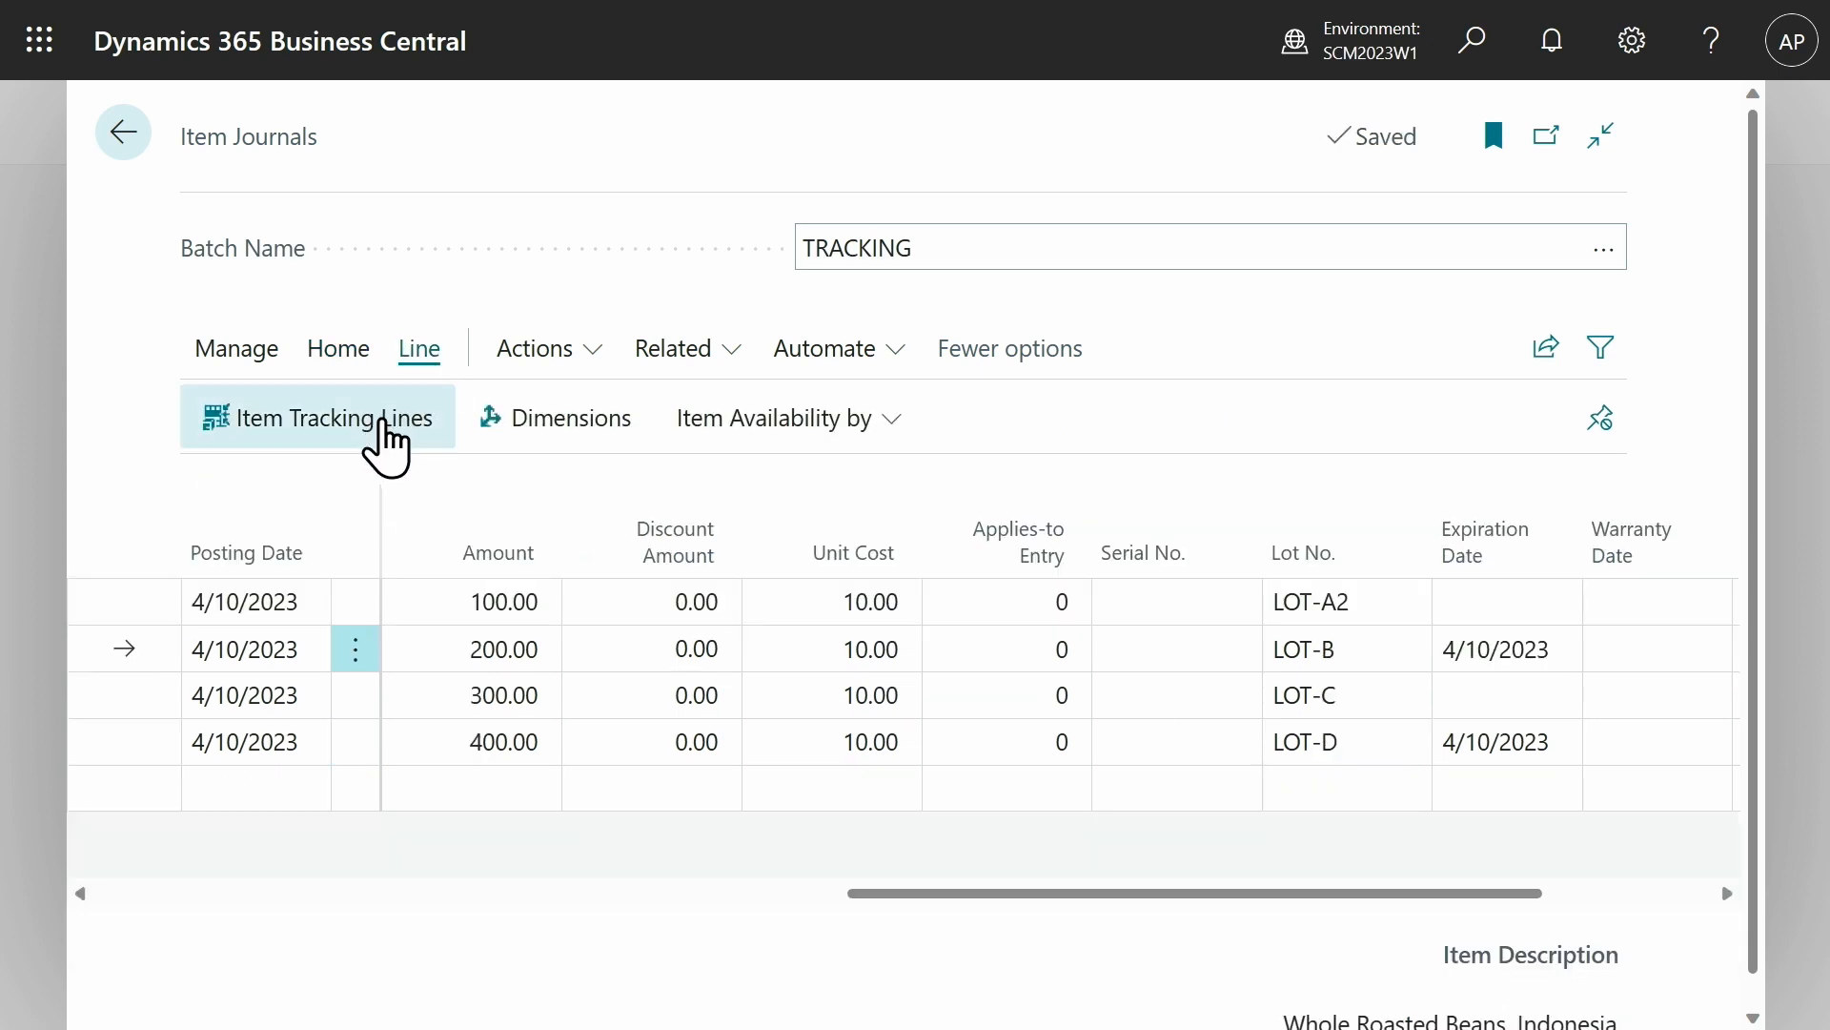
click(383, 425)
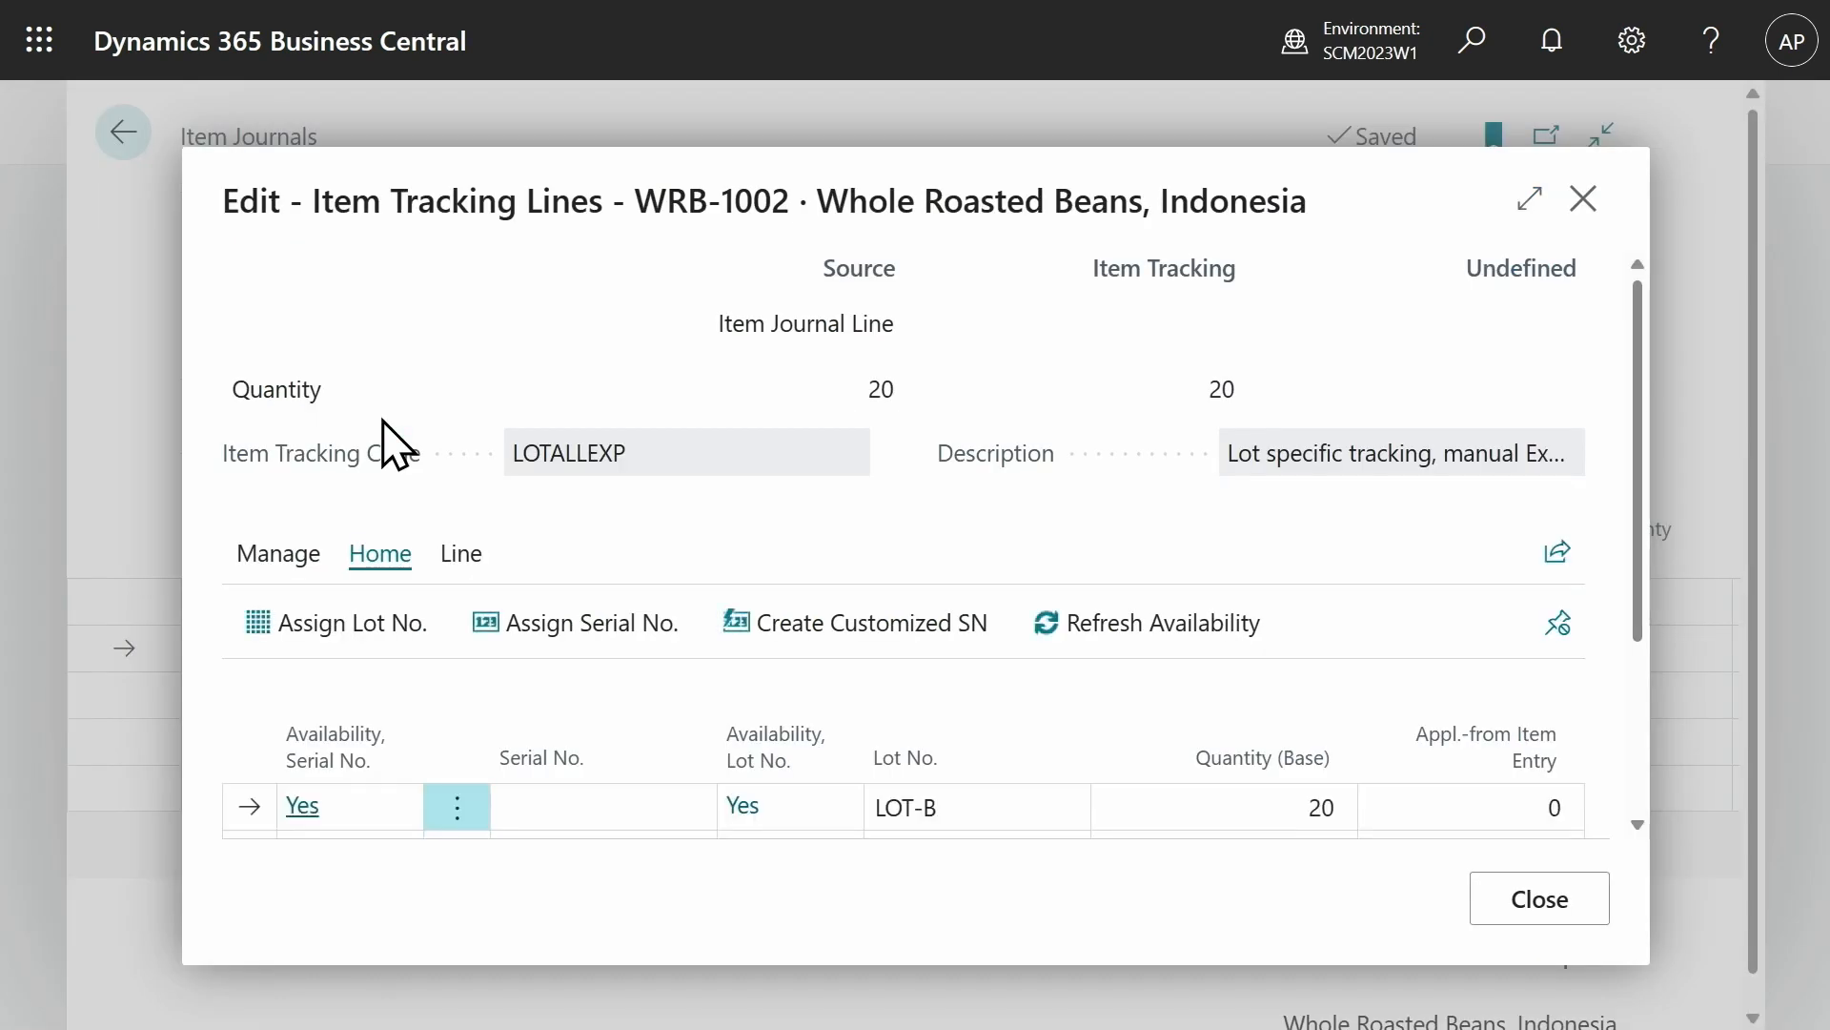
click(973, 816)
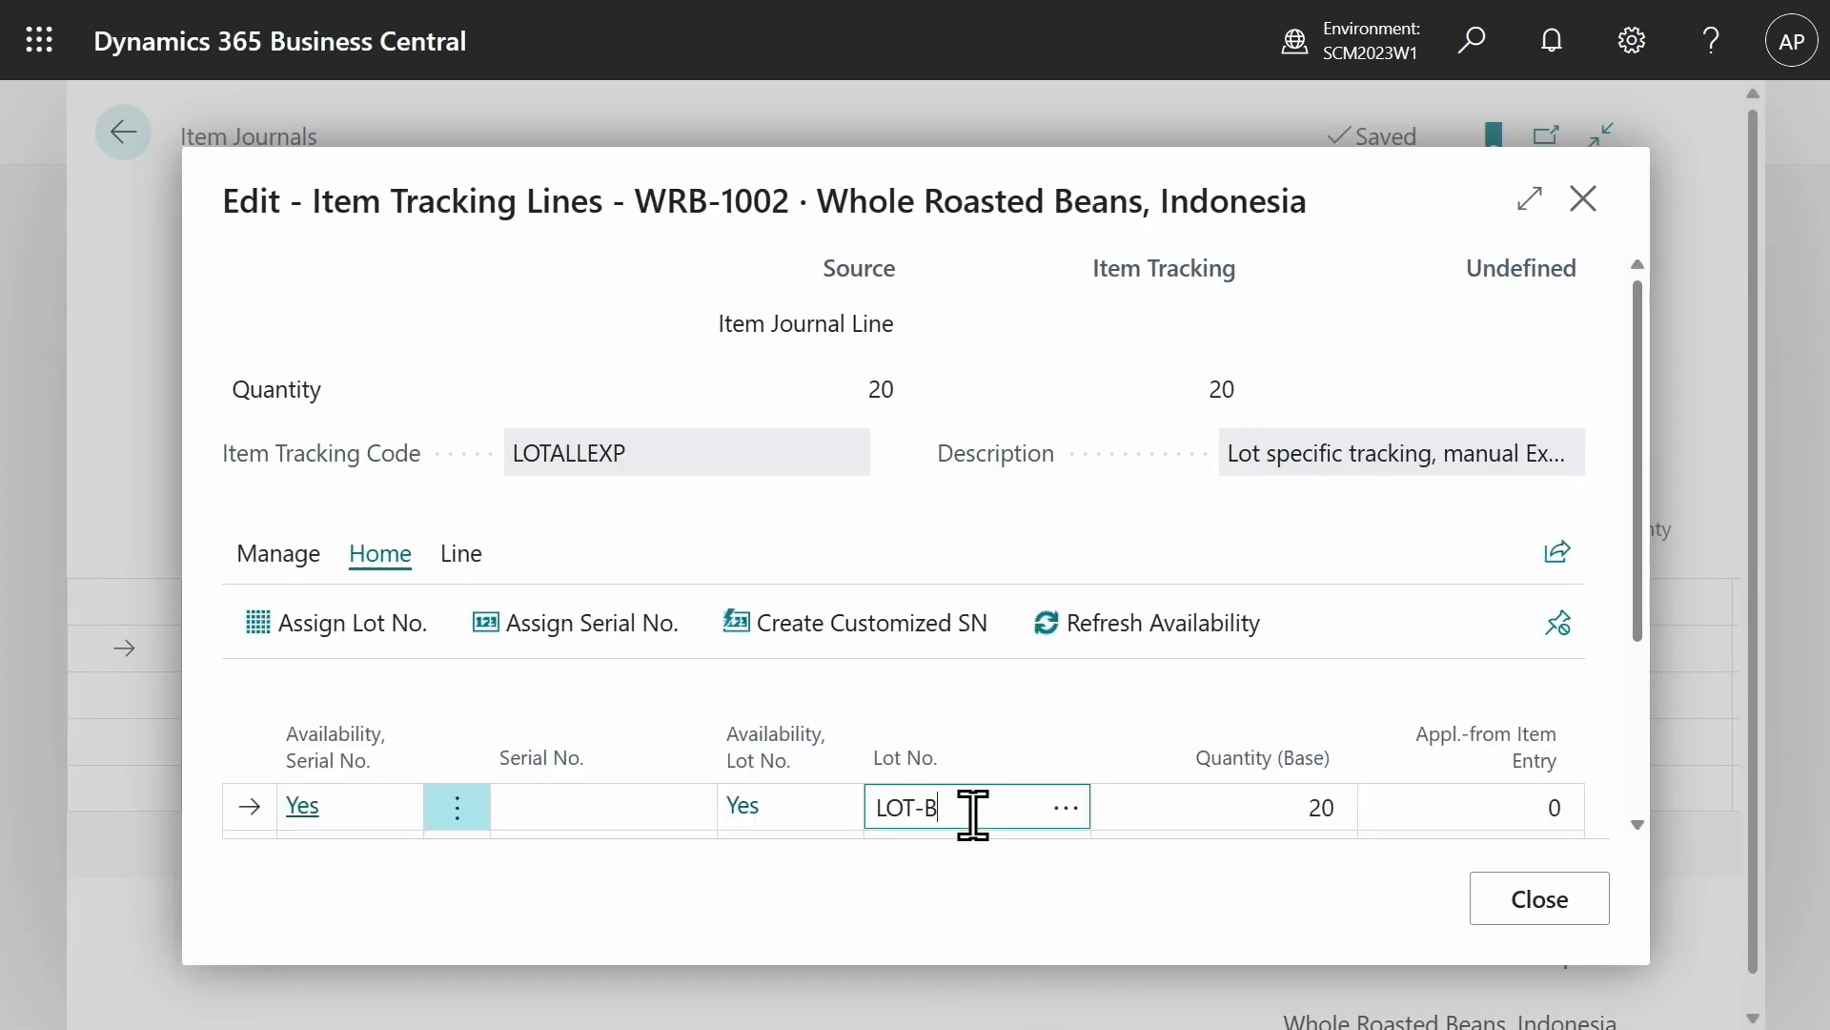
text(2)
click(1518, 915)
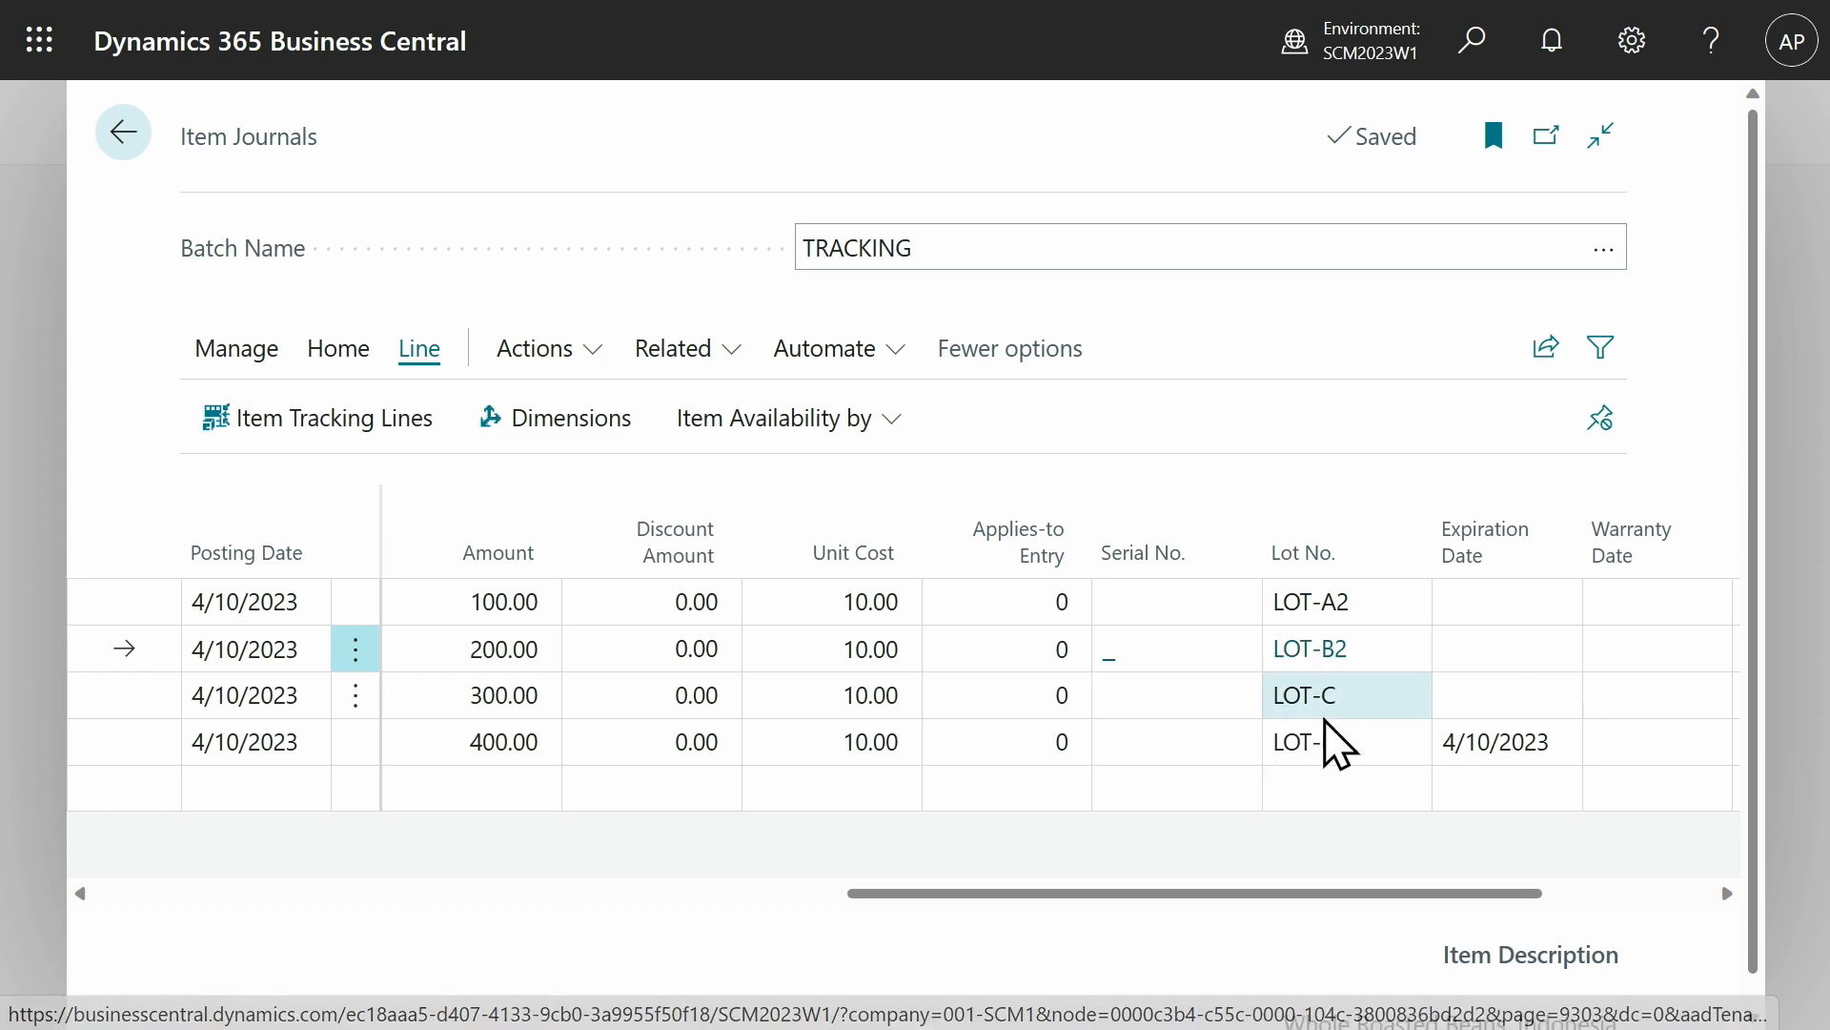
- Split the third journal line's item tracking into 18 of LOT-C and 12 of LOT-C2, and close its Item Tracking Lines
click(1310, 700)
click(407, 432)
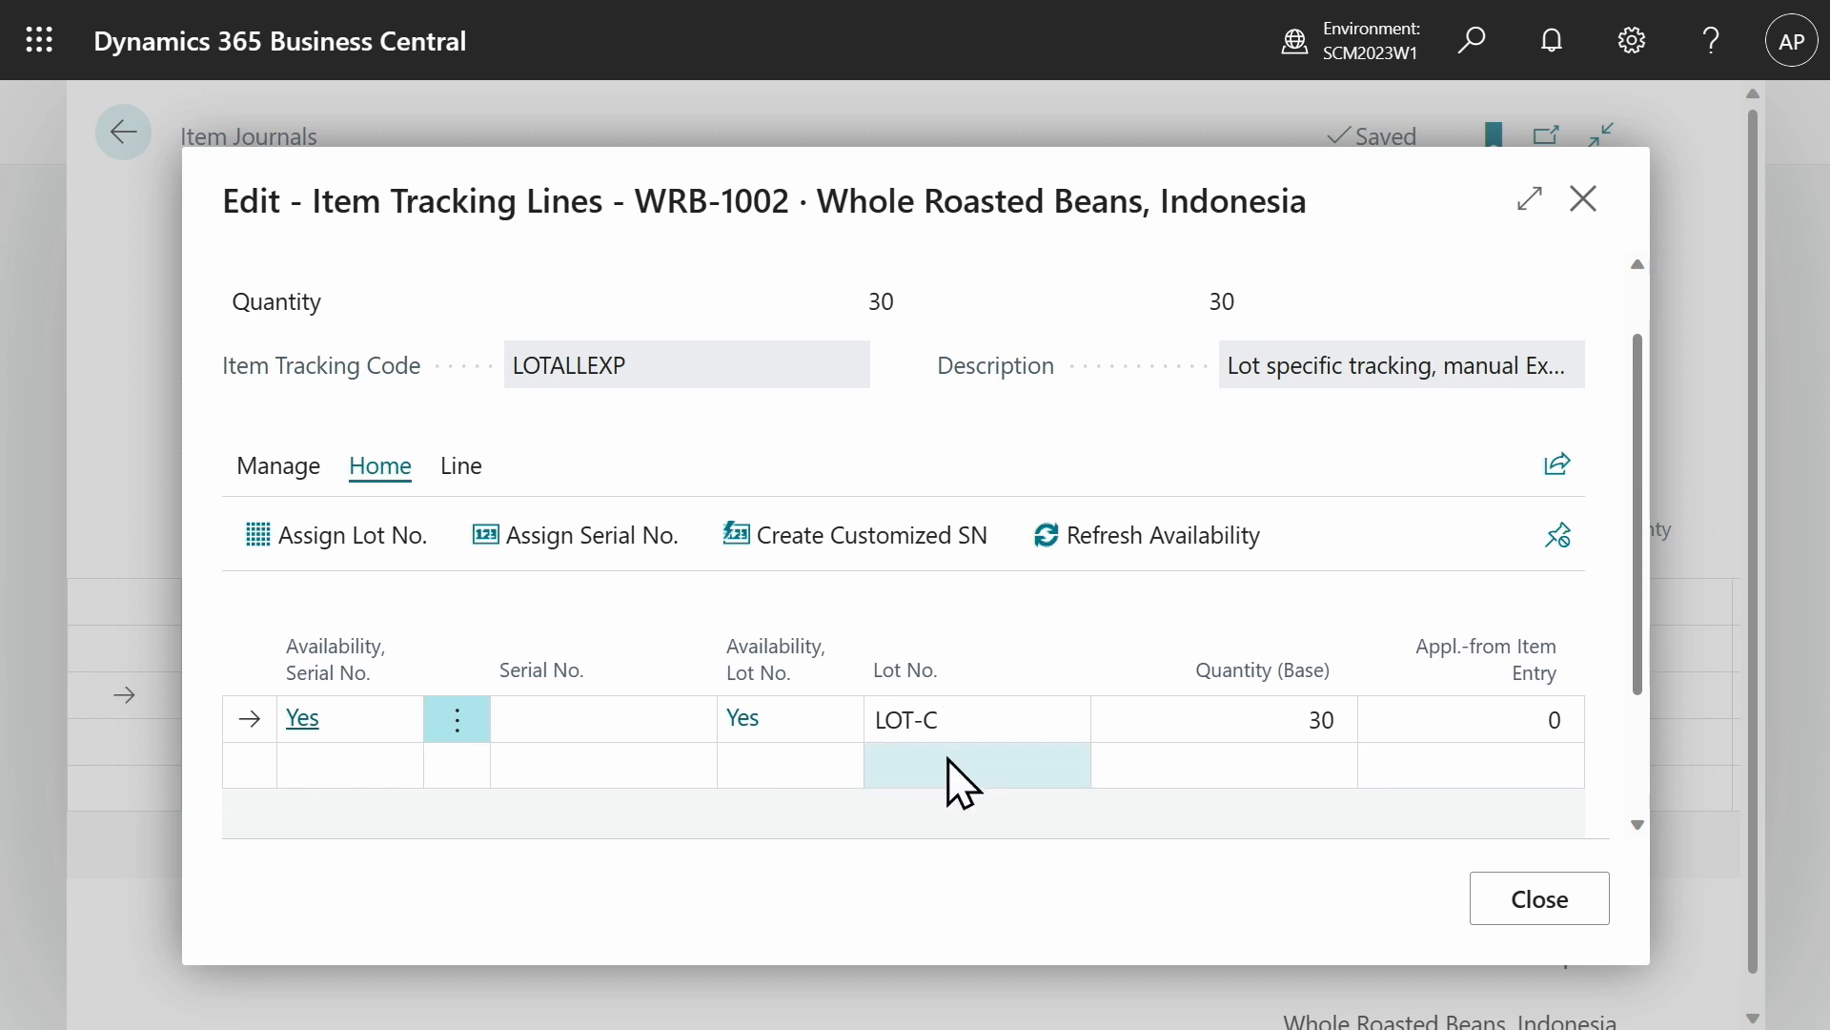
click(954, 774)
text(LOT-C2)
click(1178, 774)
text(12)
click(1230, 733)
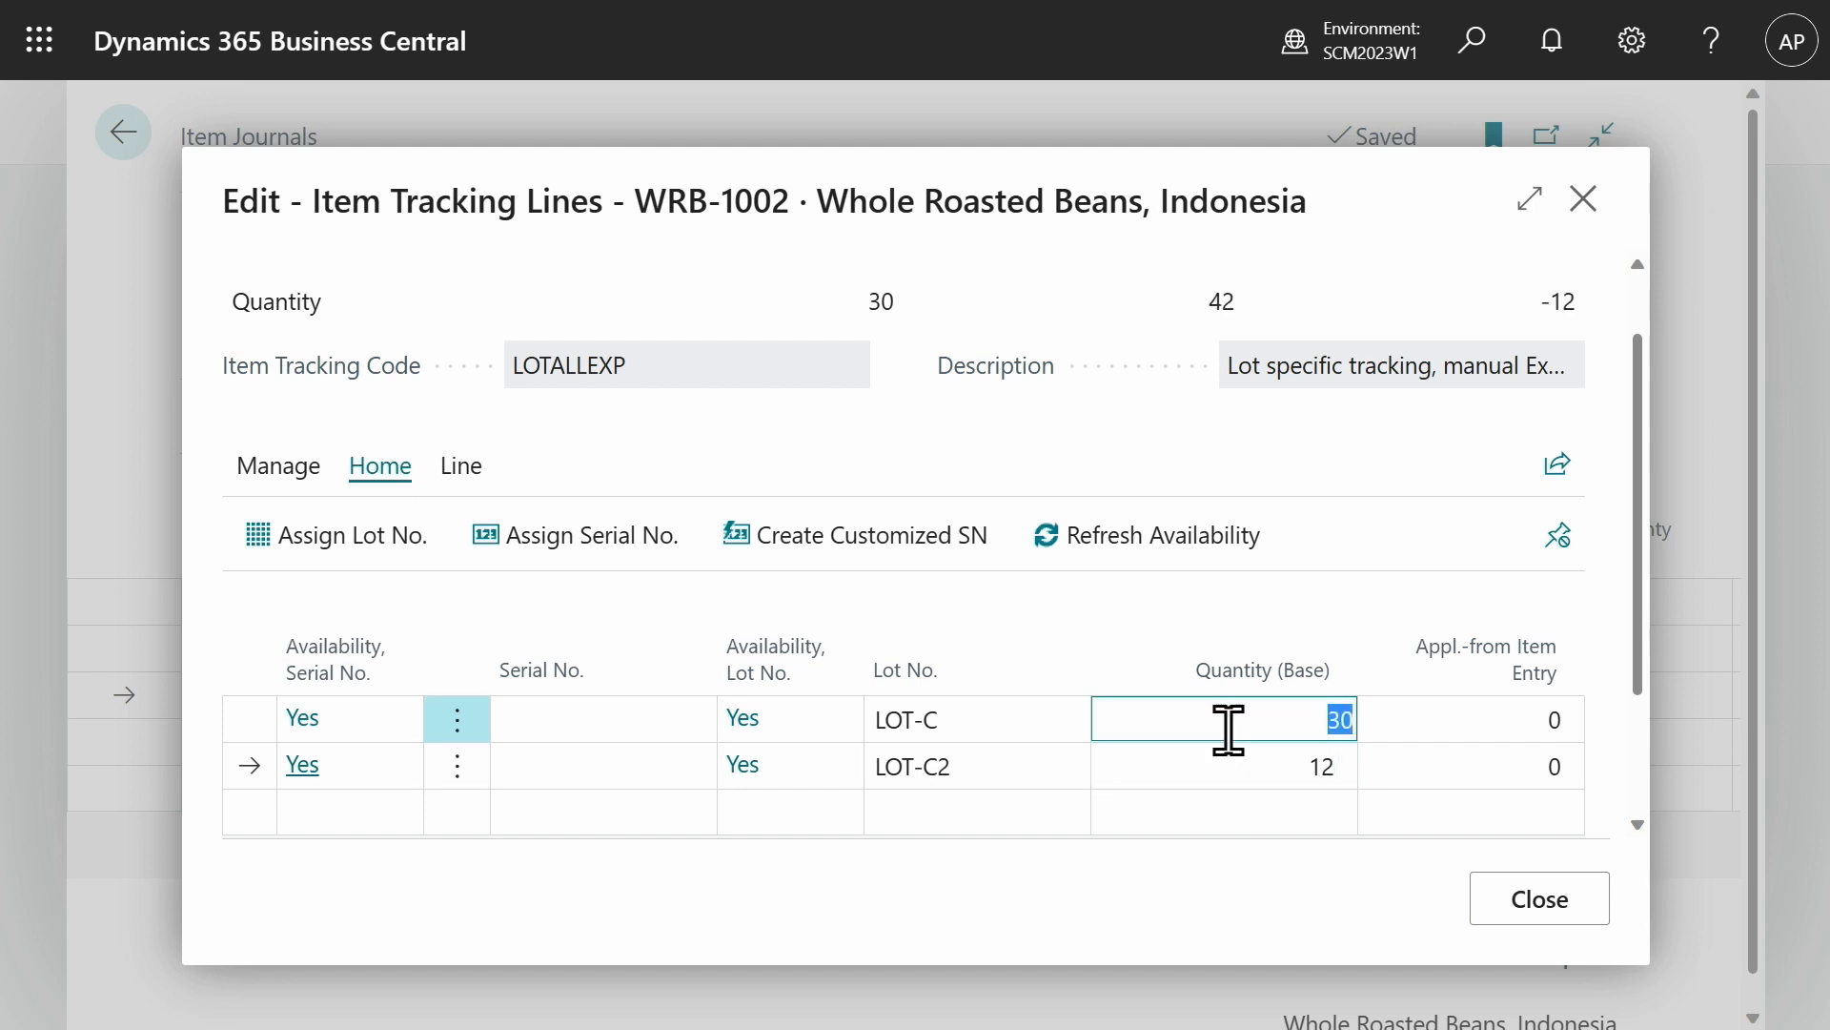
key(Tab)
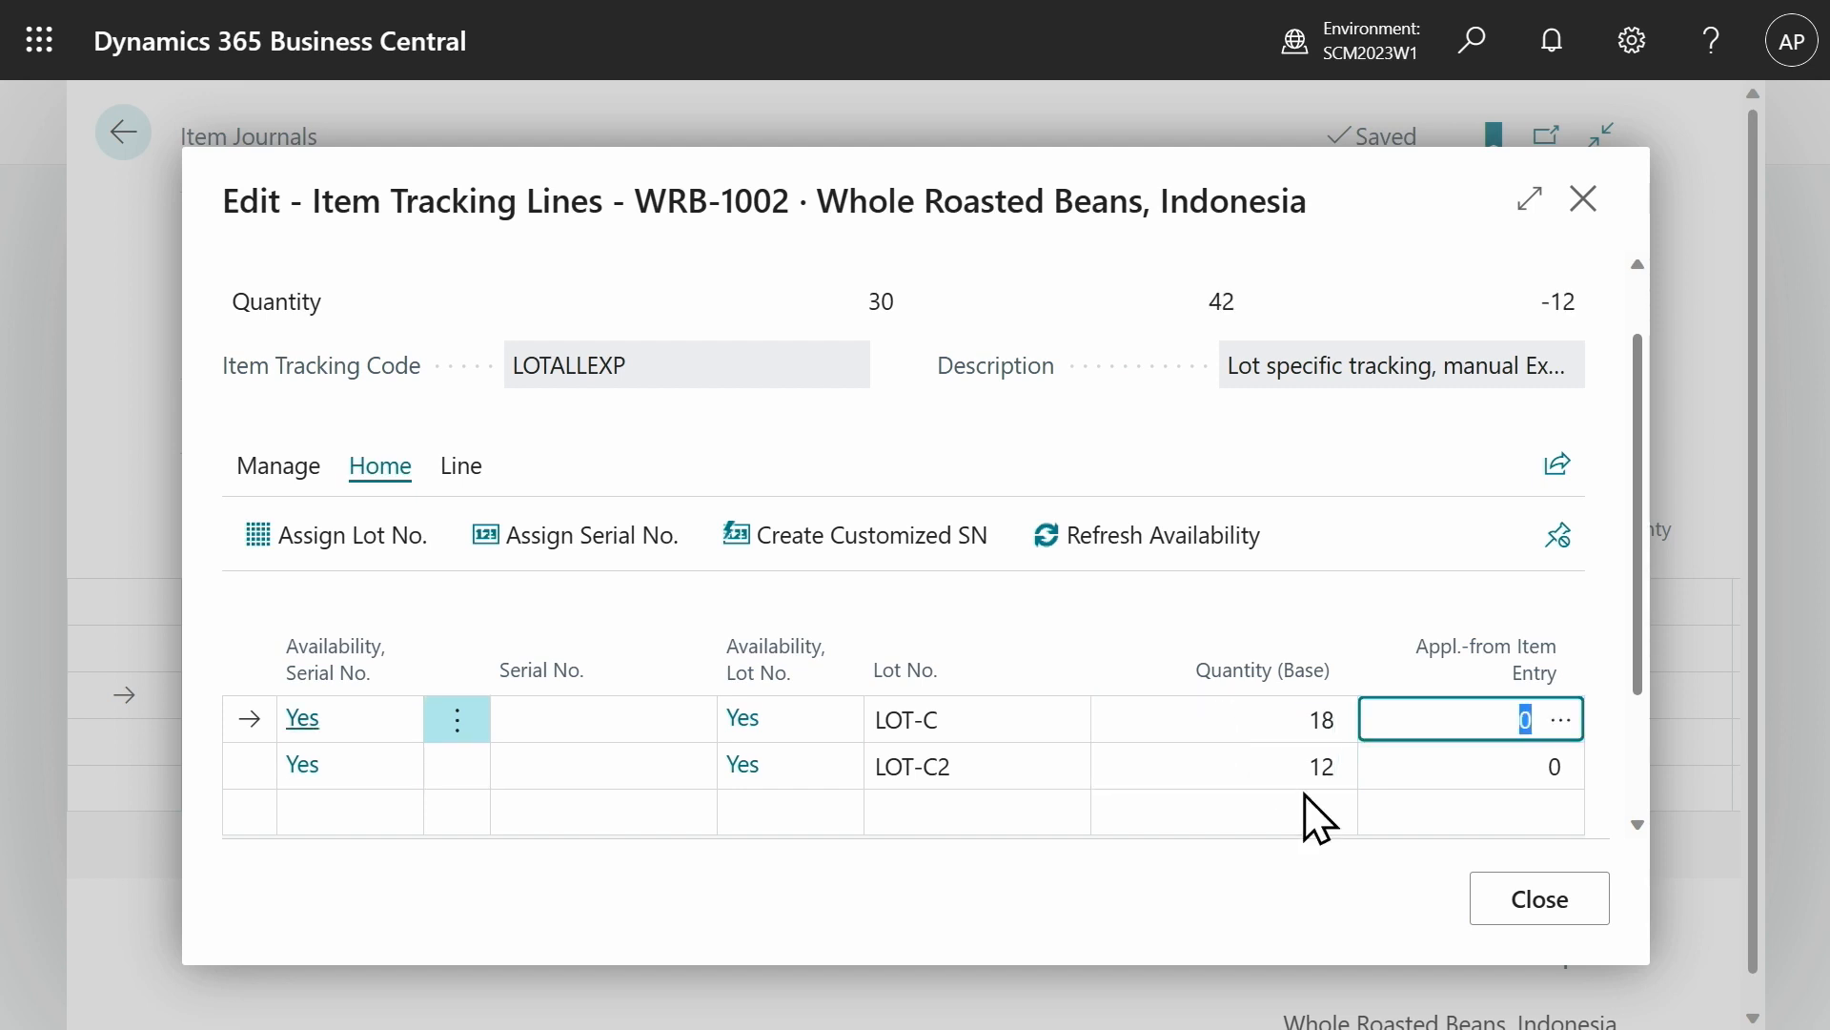
click(1483, 901)
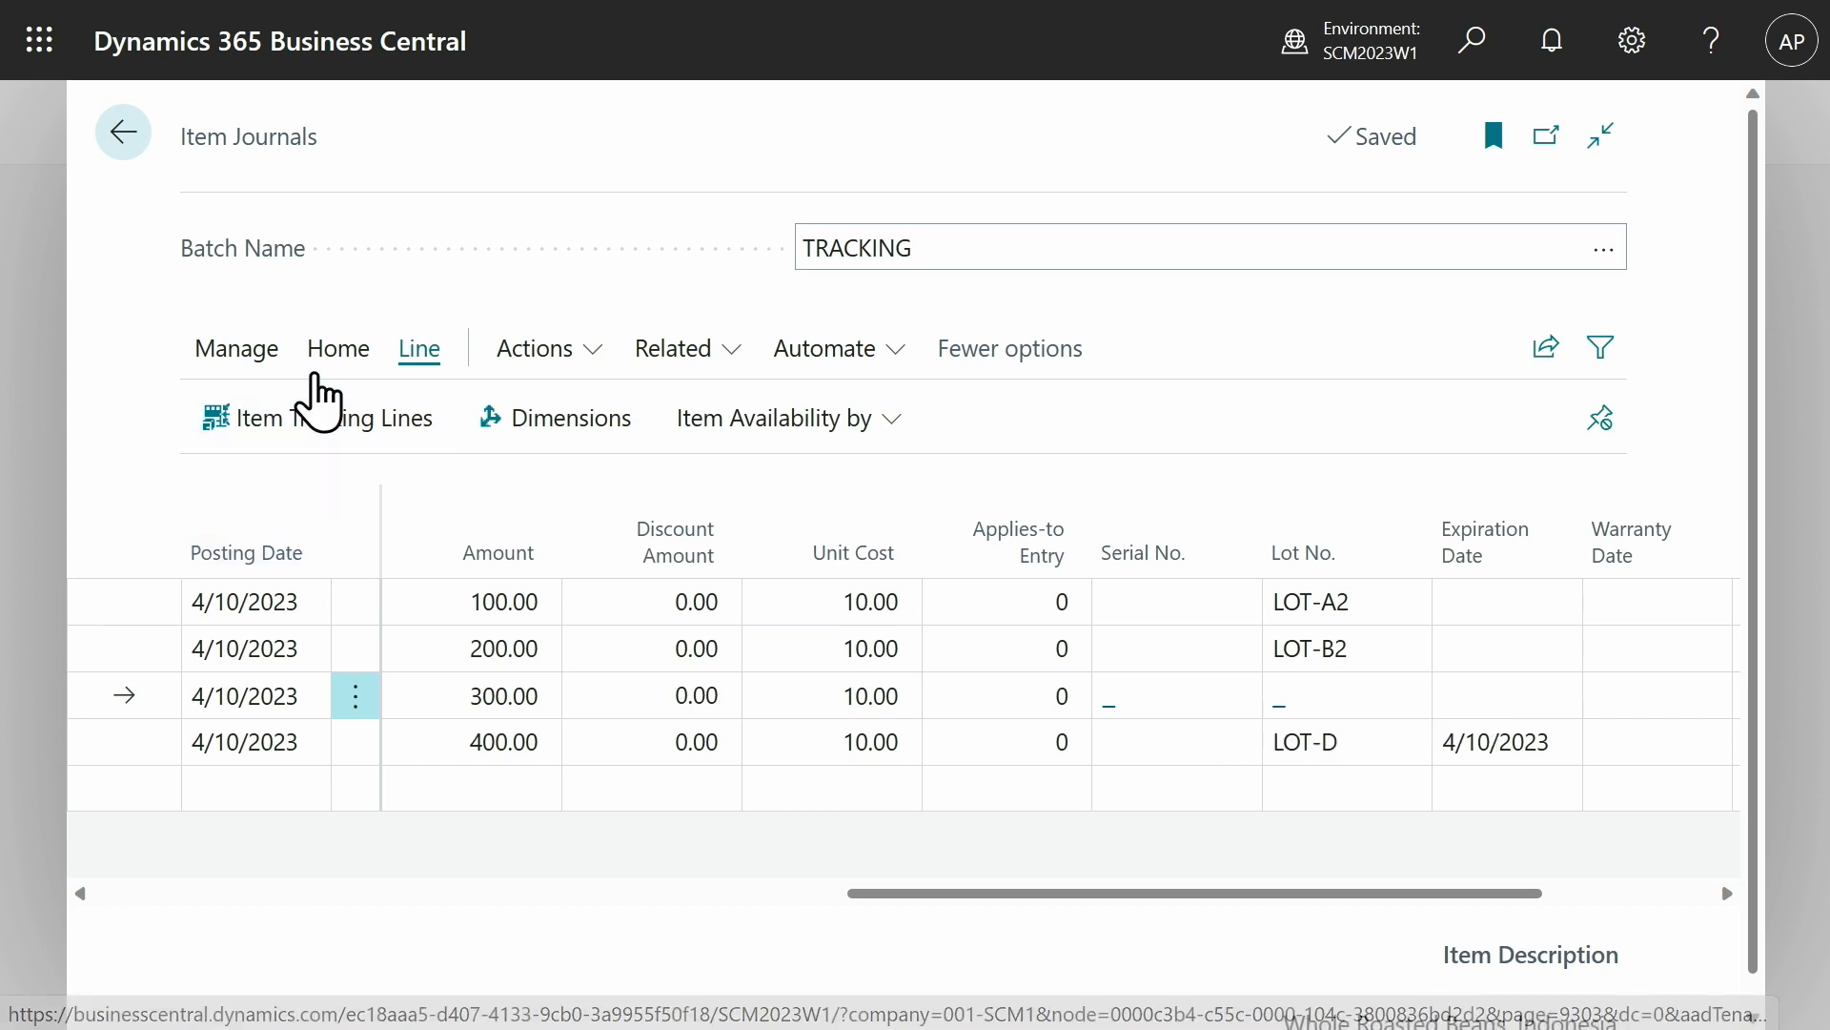
- Preview the posting of the TRACKING item journal and examine the lot numbers and quantities in its warehouse entries
click(337, 349)
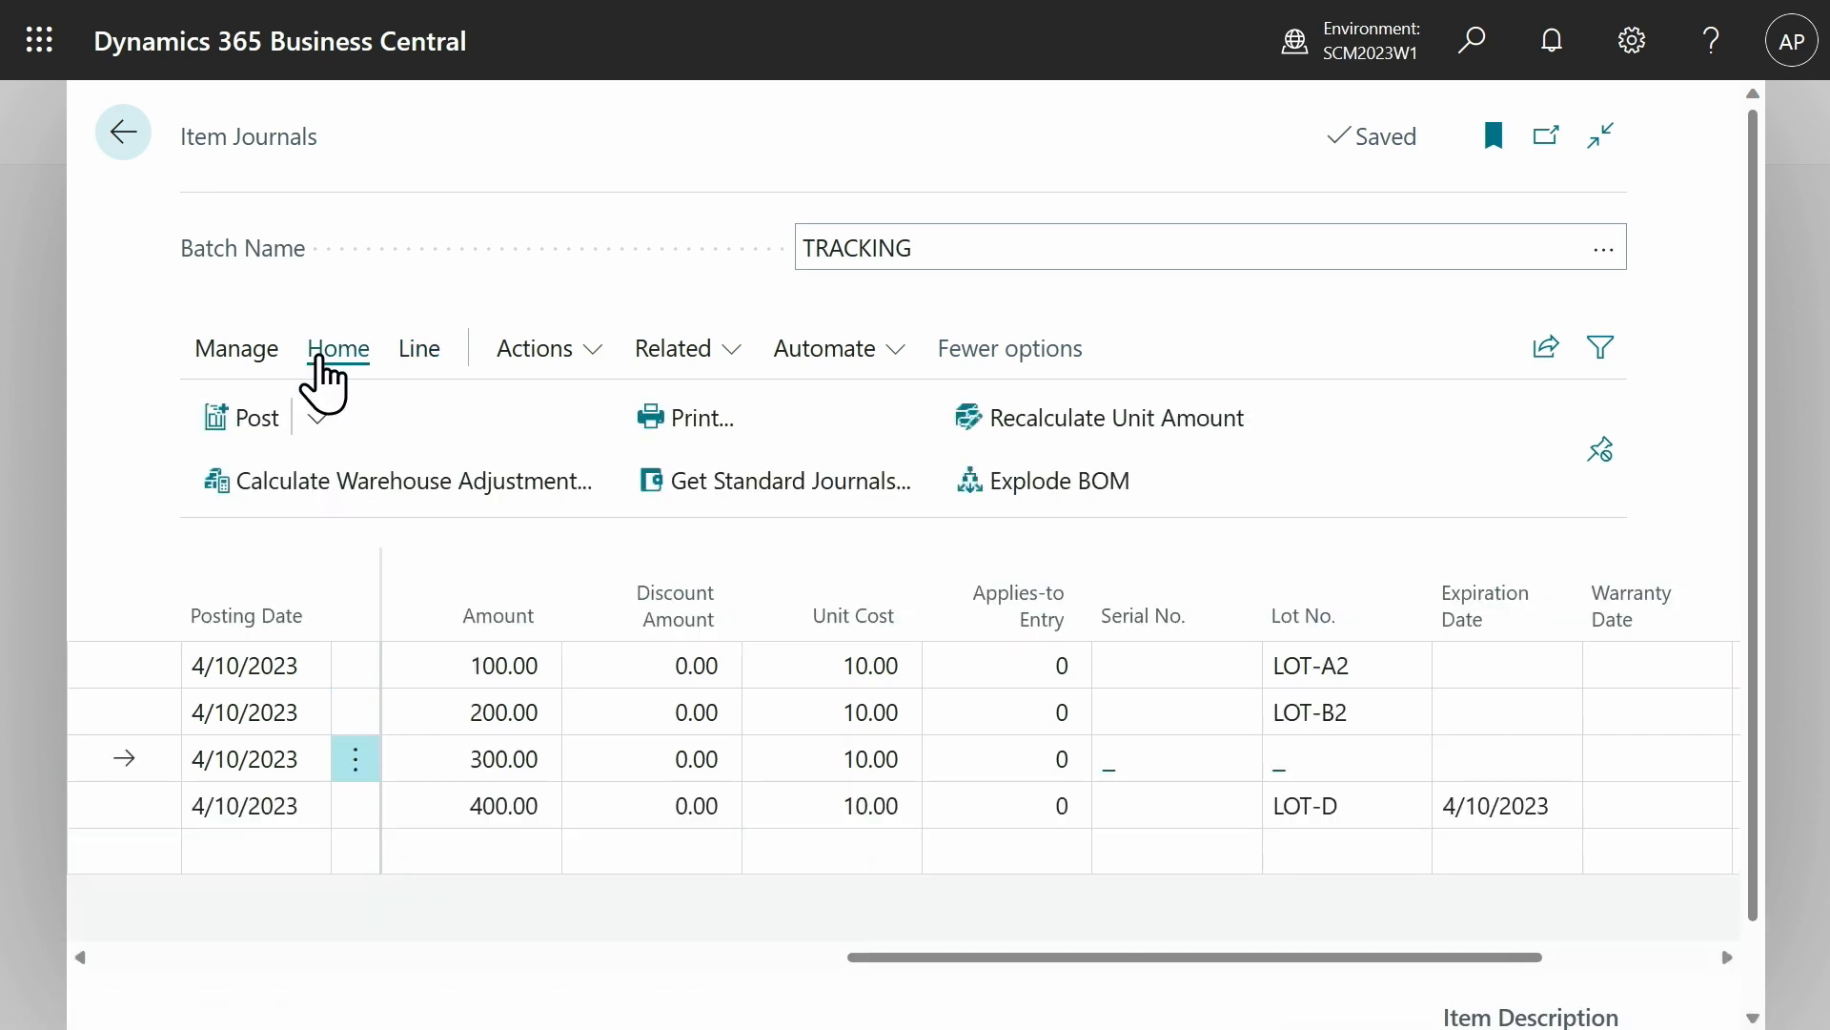
click(318, 417)
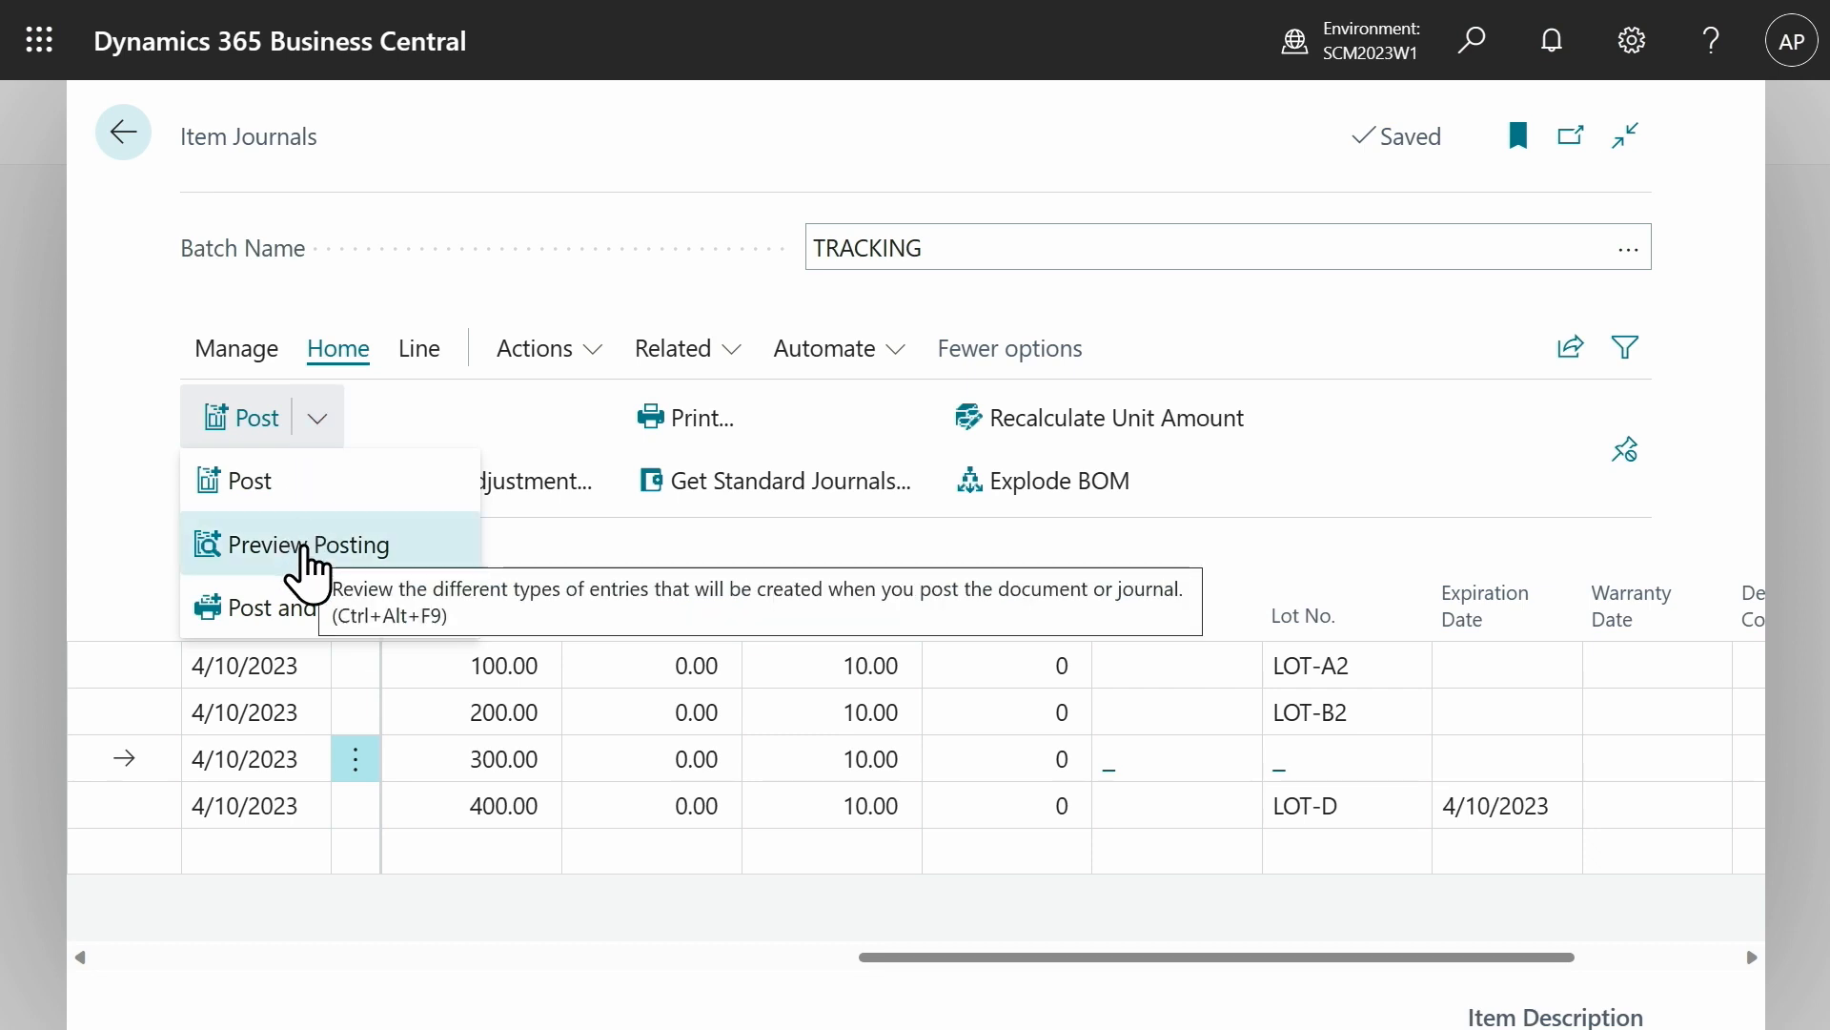
click(303, 545)
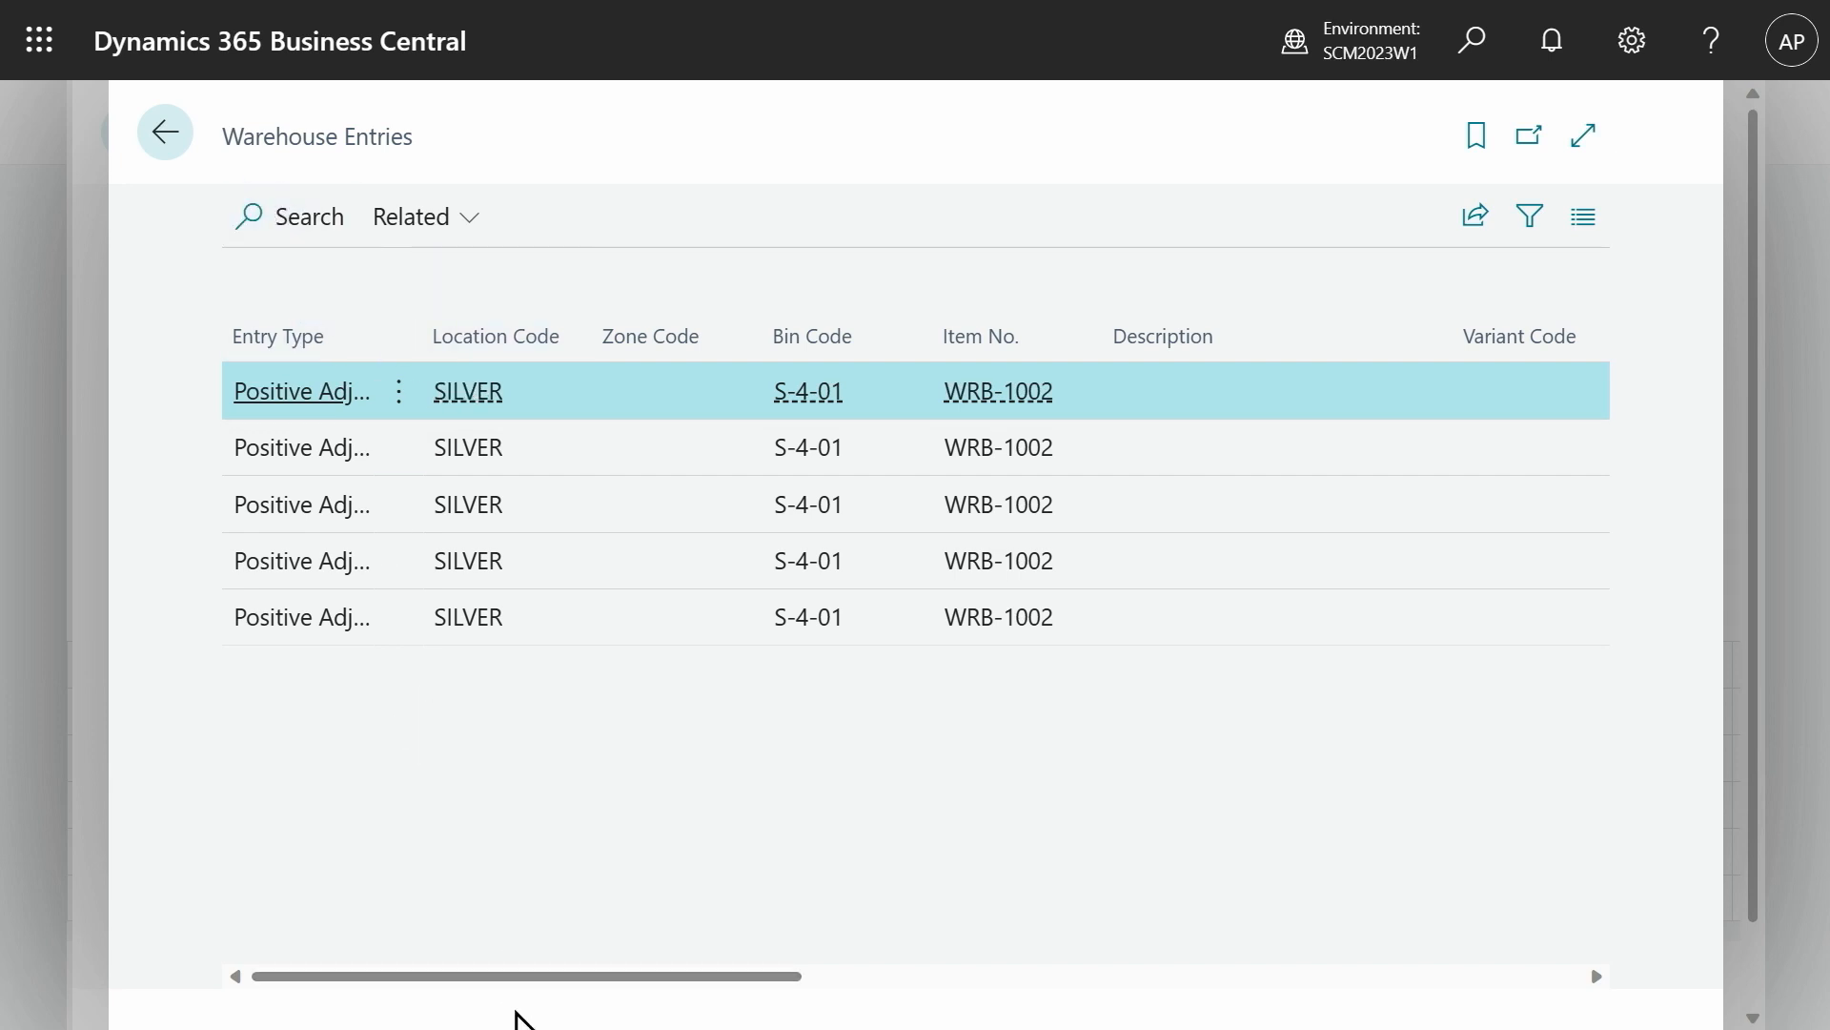
drag(550, 977, 1335, 982)
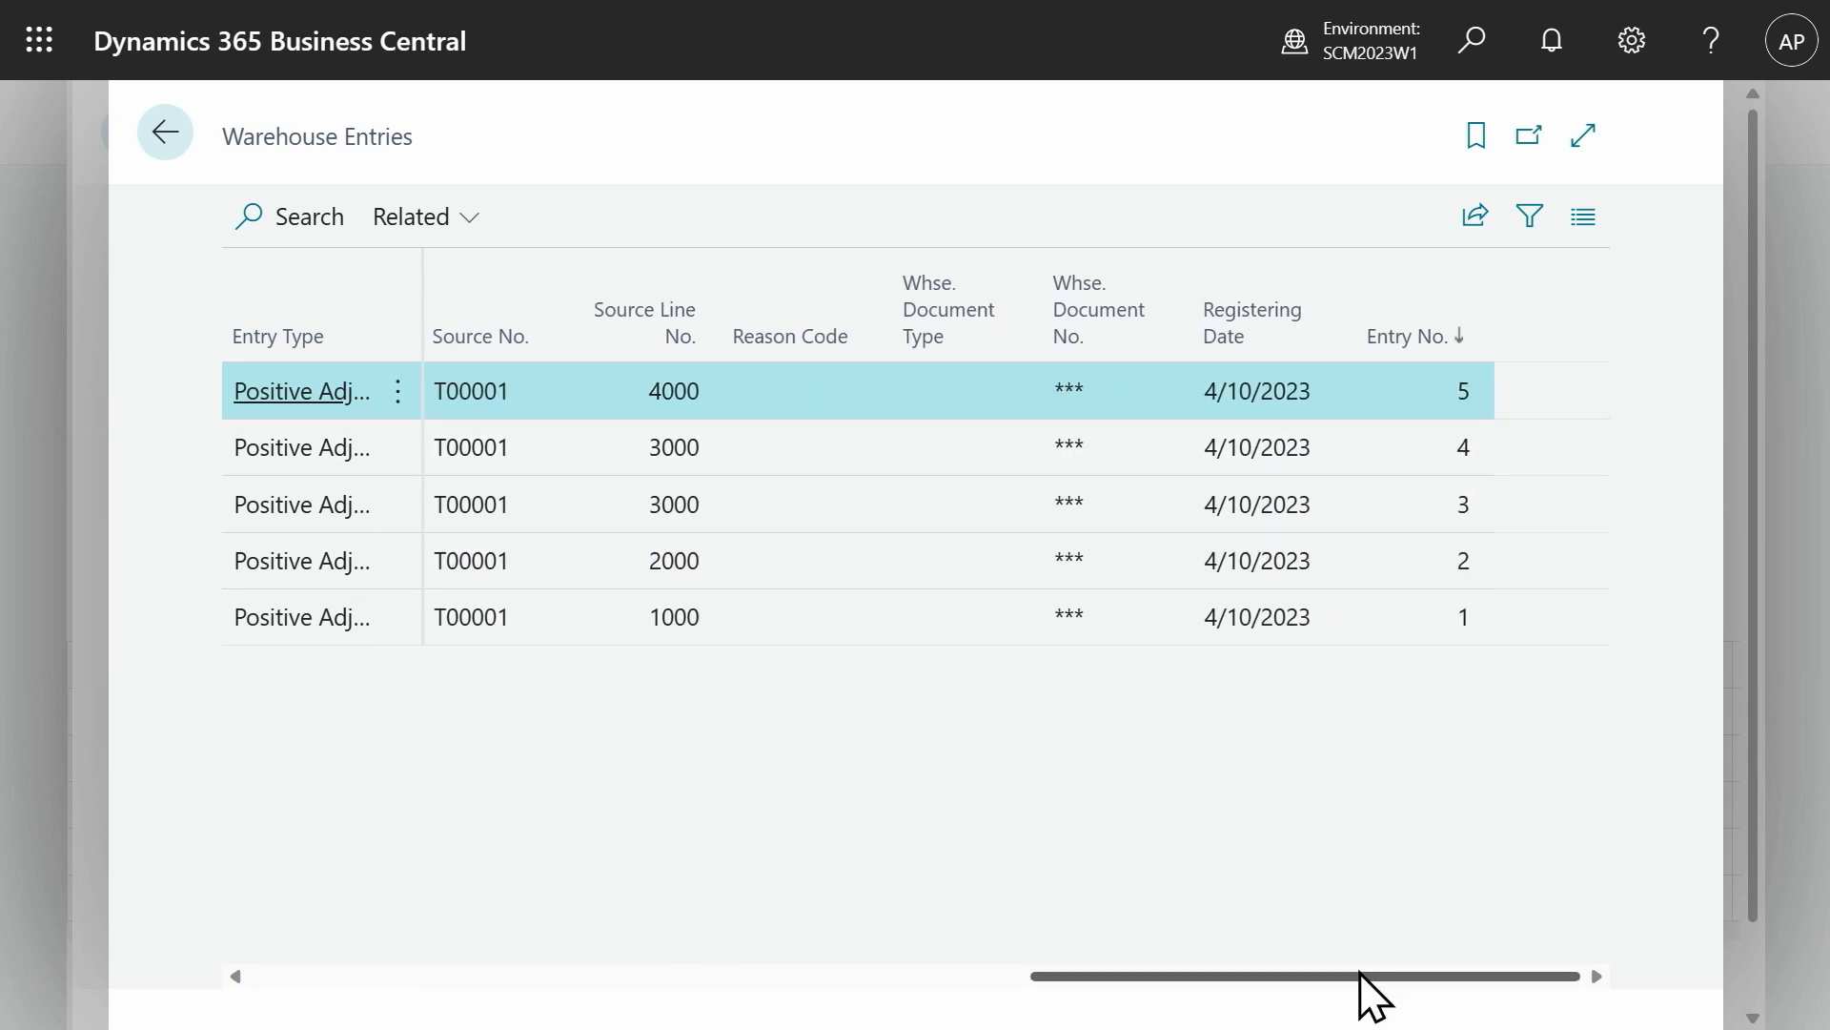
drag(1363, 973, 978, 981)
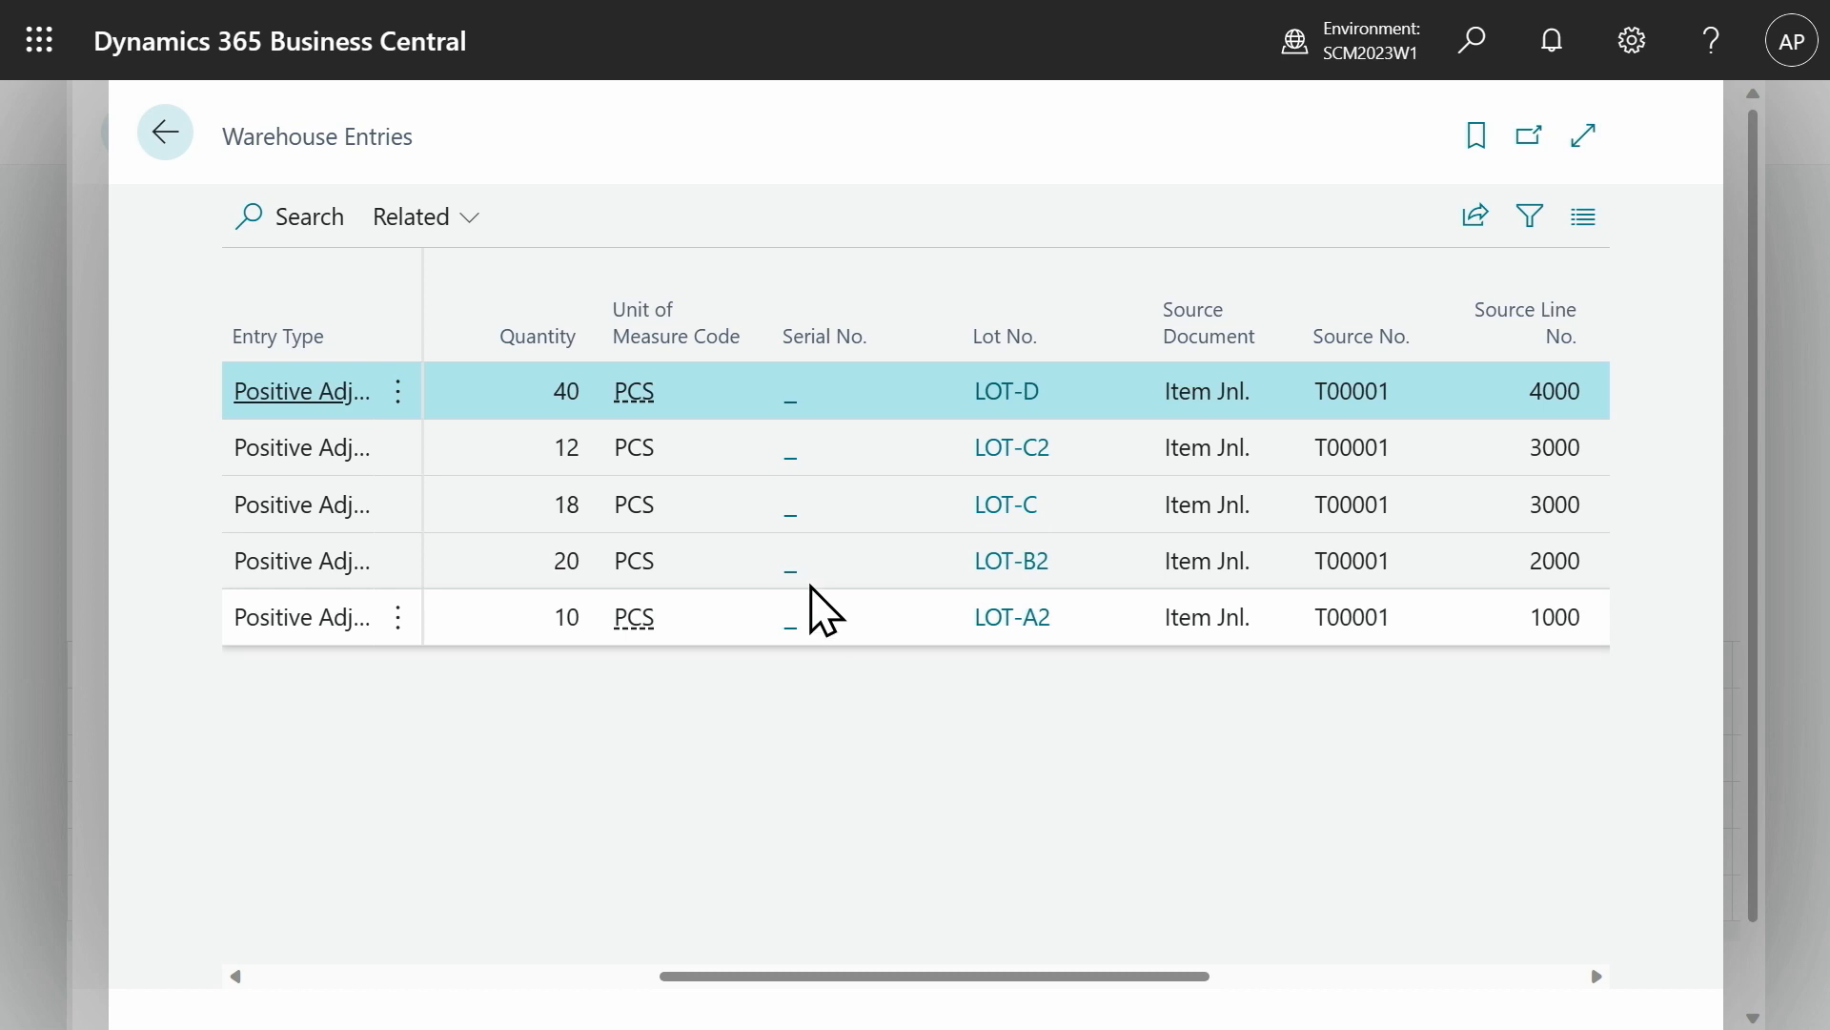
click(162, 133)
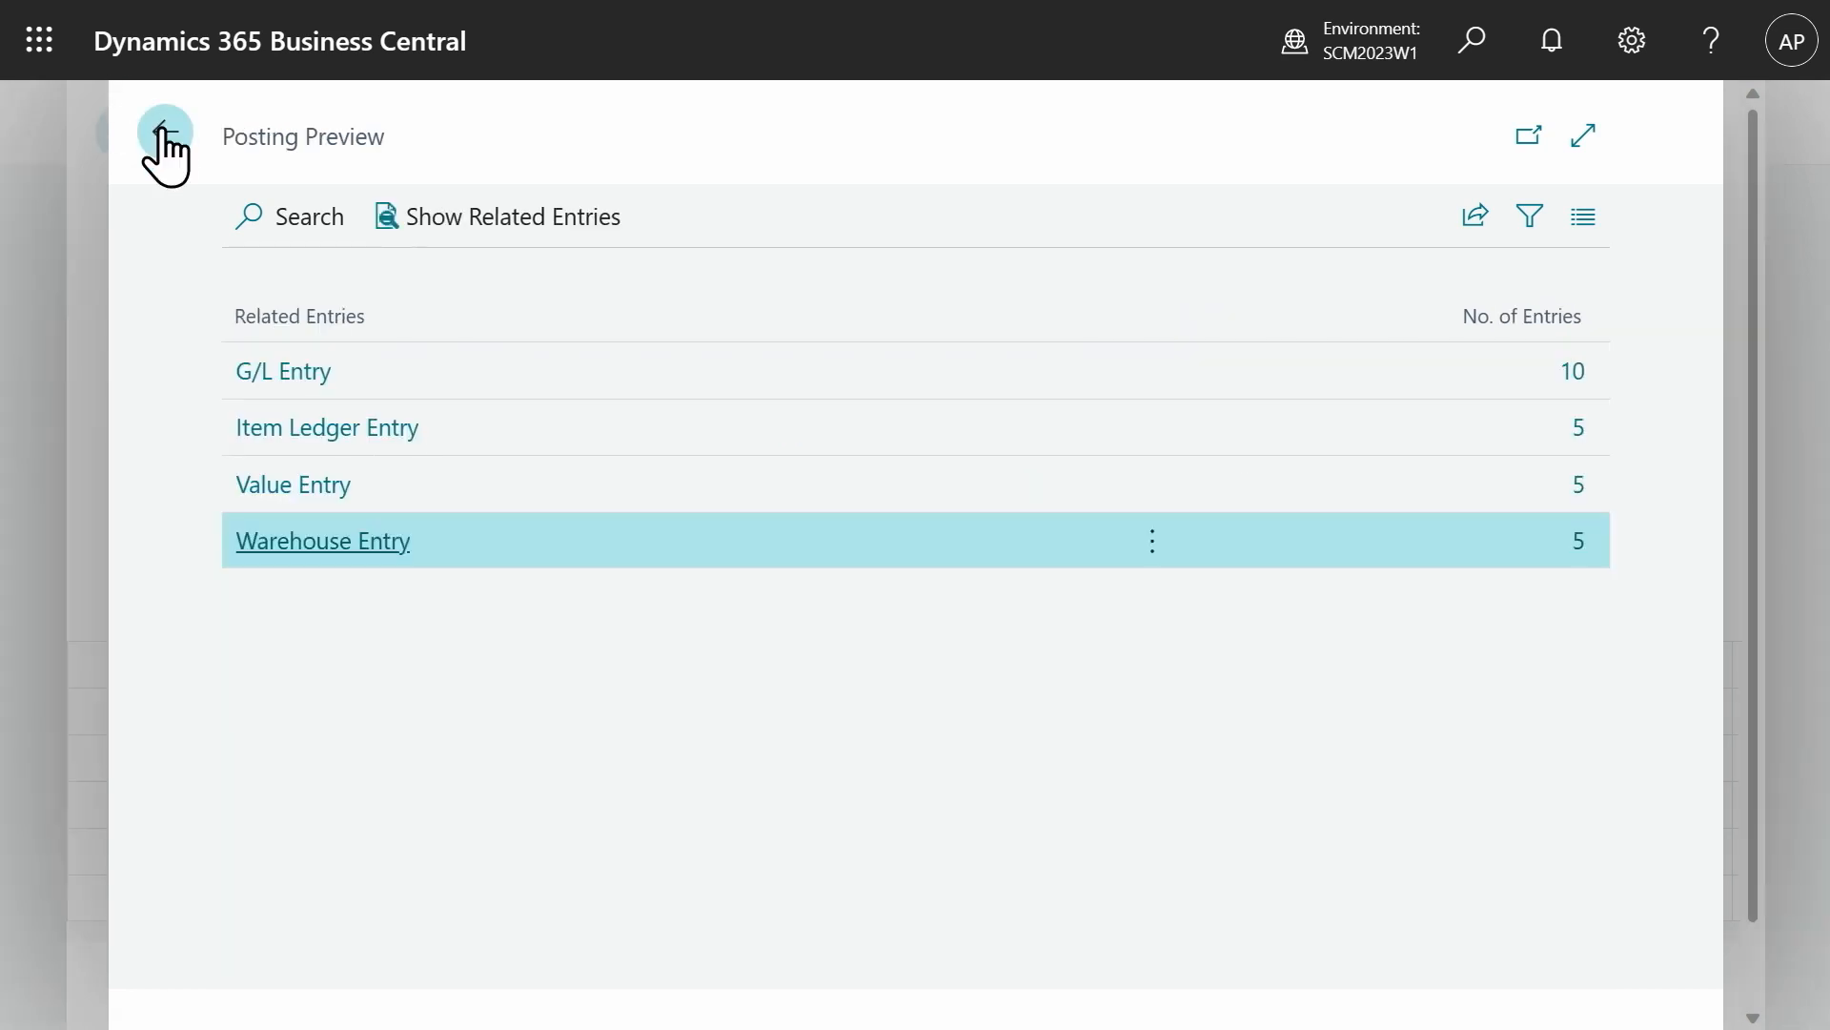
click(162, 133)
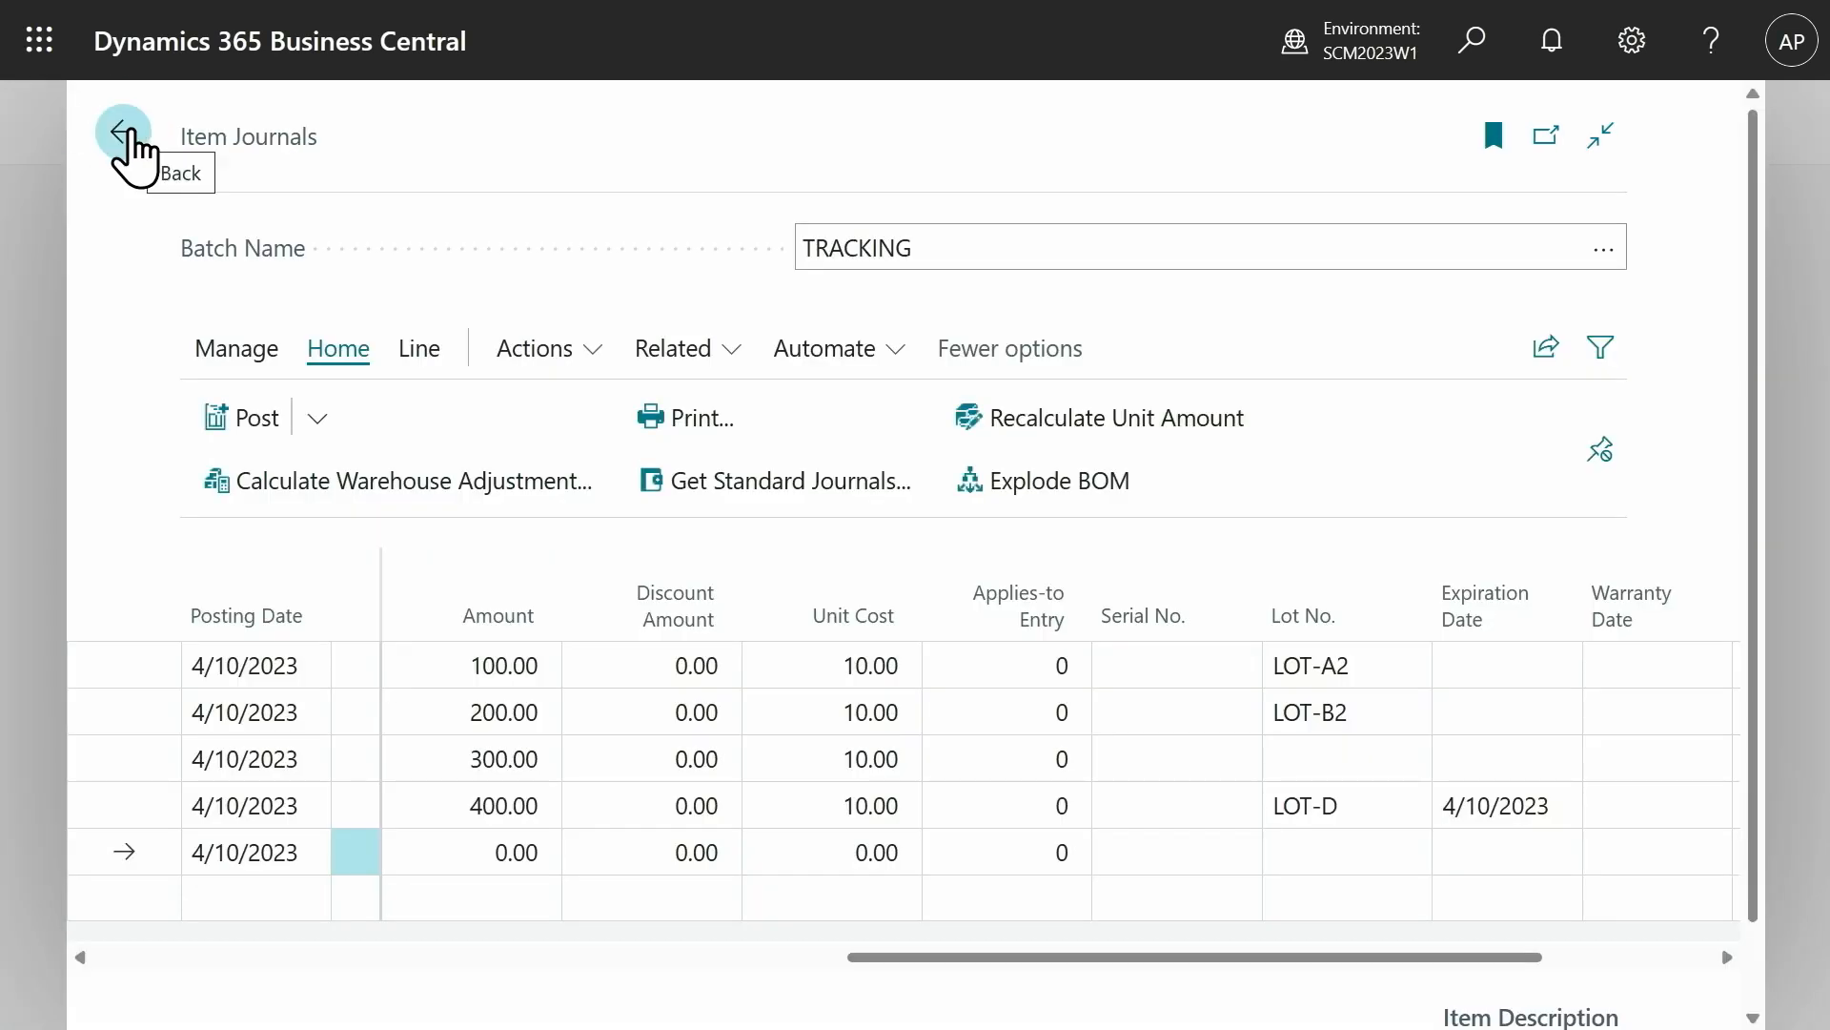
- Leave the item journal, open the Assembly Orders list and look at the posting options for the Conference Bundle 1-6 order
click(129, 134)
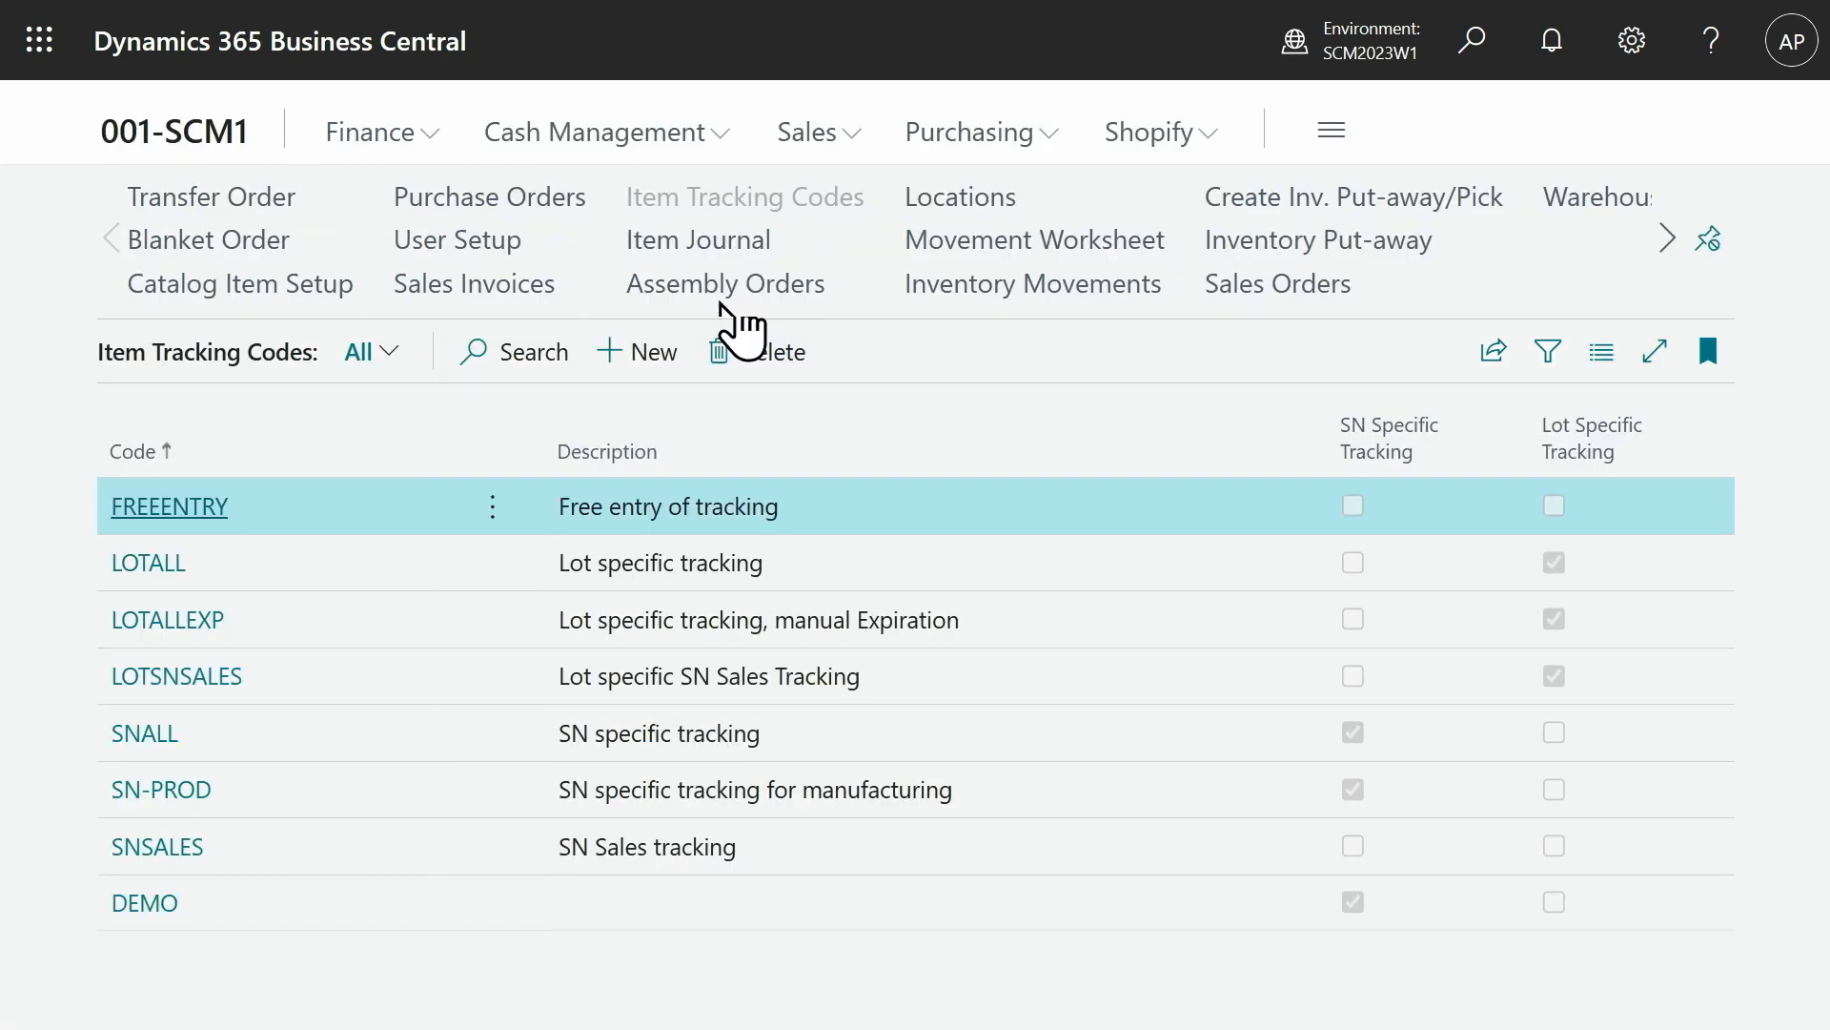
click(722, 286)
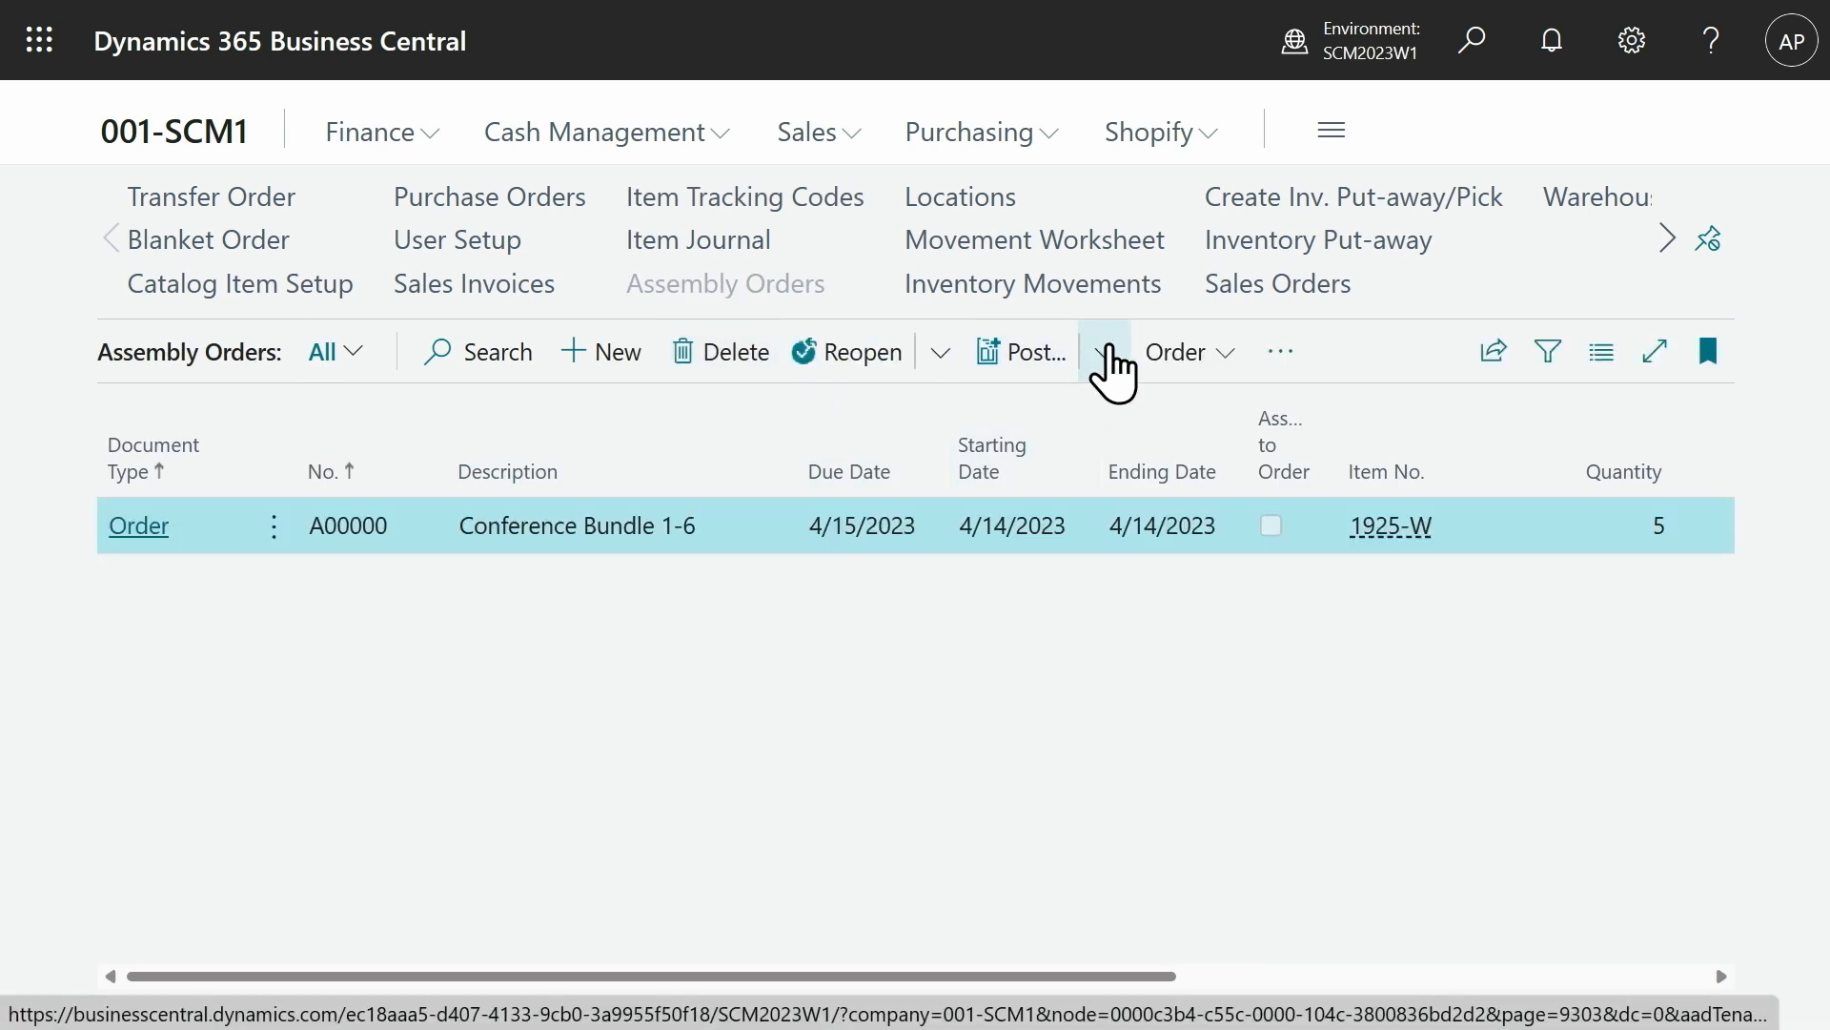
click(1105, 355)
click(950, 564)
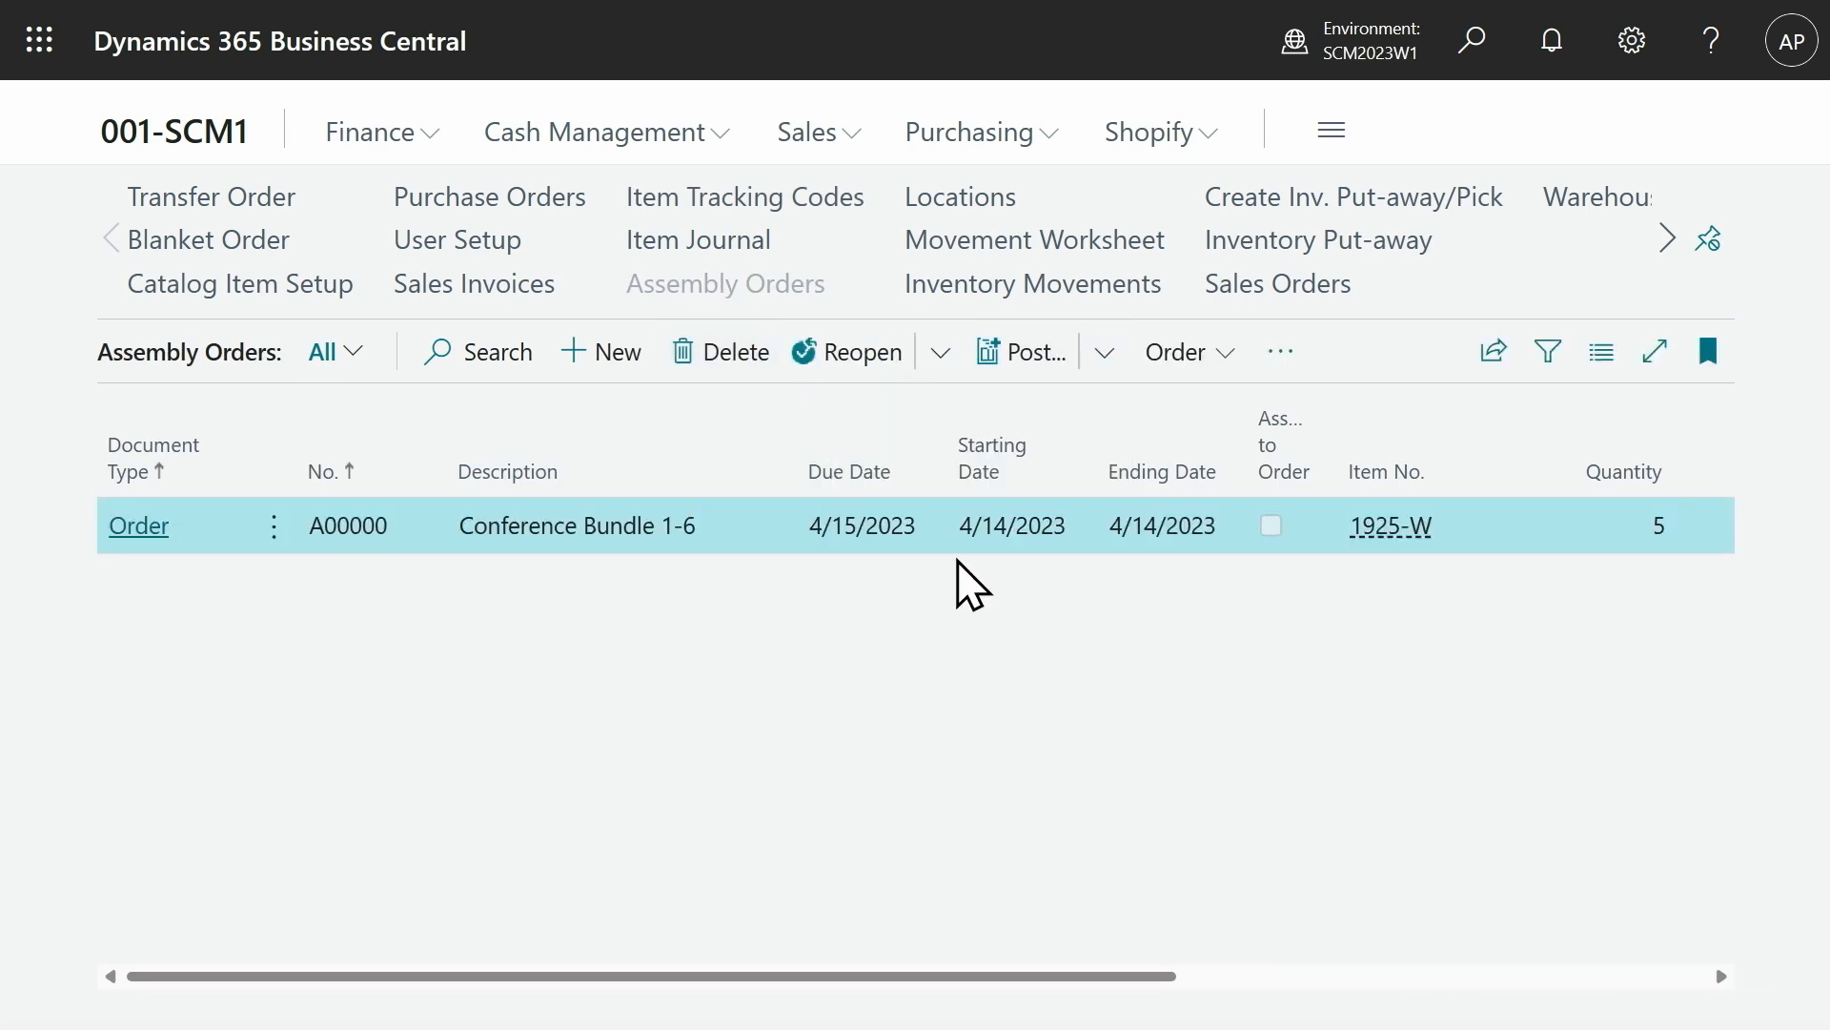